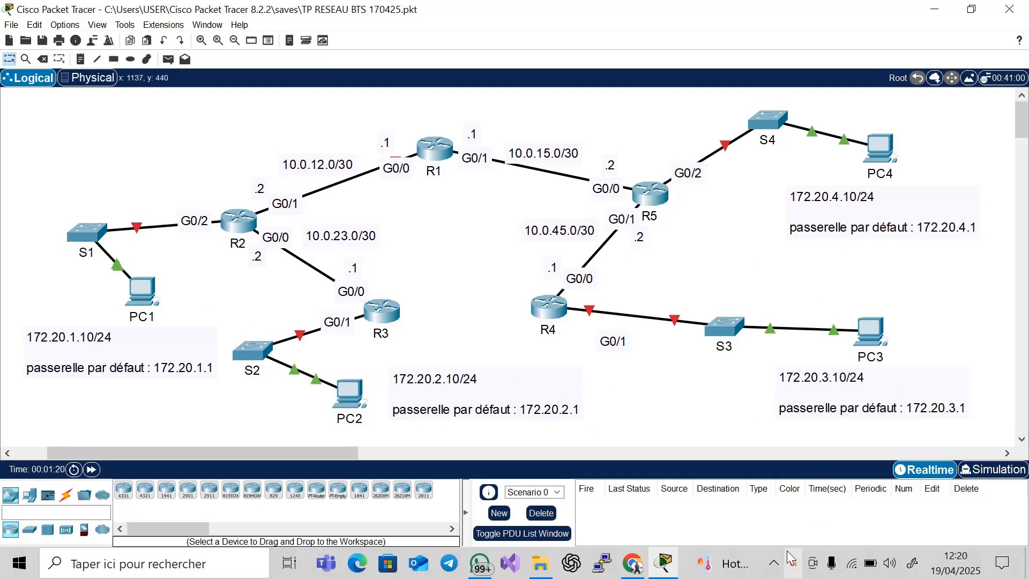
click(773, 562)
click(840, 505)
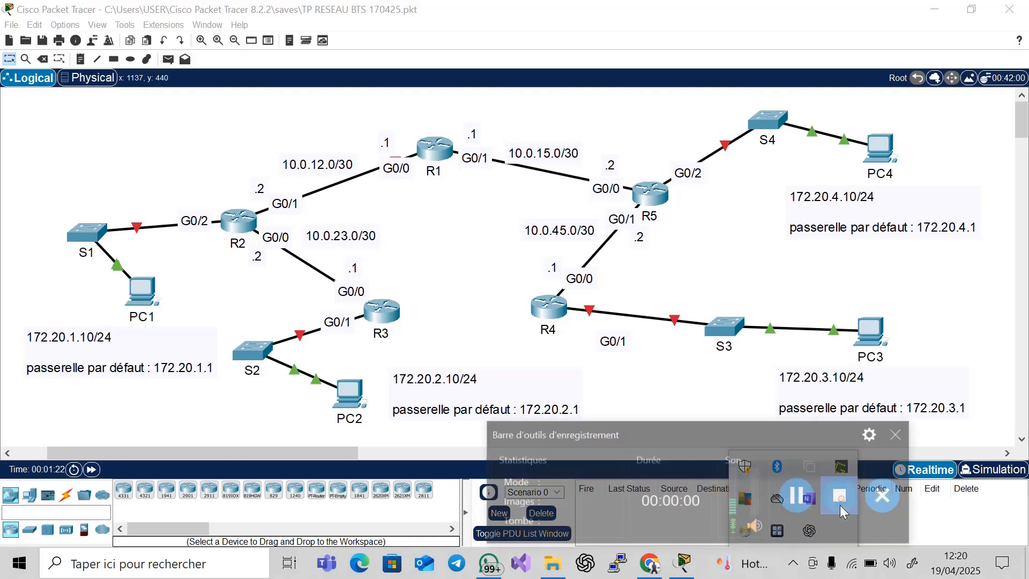
click(802, 495)
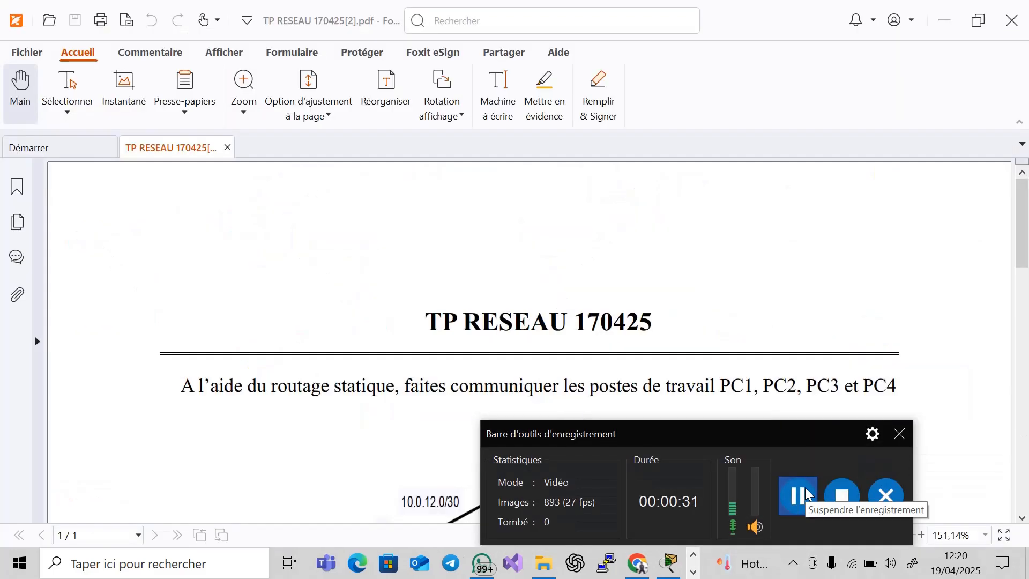
click(901, 434)
Review the static routing assignment and its network diagram in the TP RESEAU 170425 PDF, and return to Packet Tracer.
click(725, 520)
scroll(695, 440, down, 2)
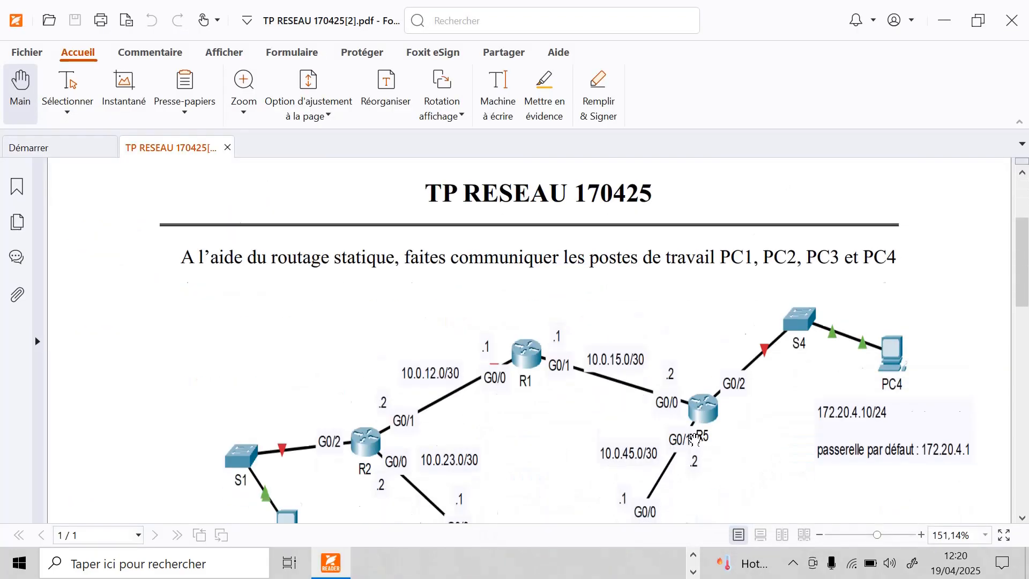
scroll(695, 440, down, 1)
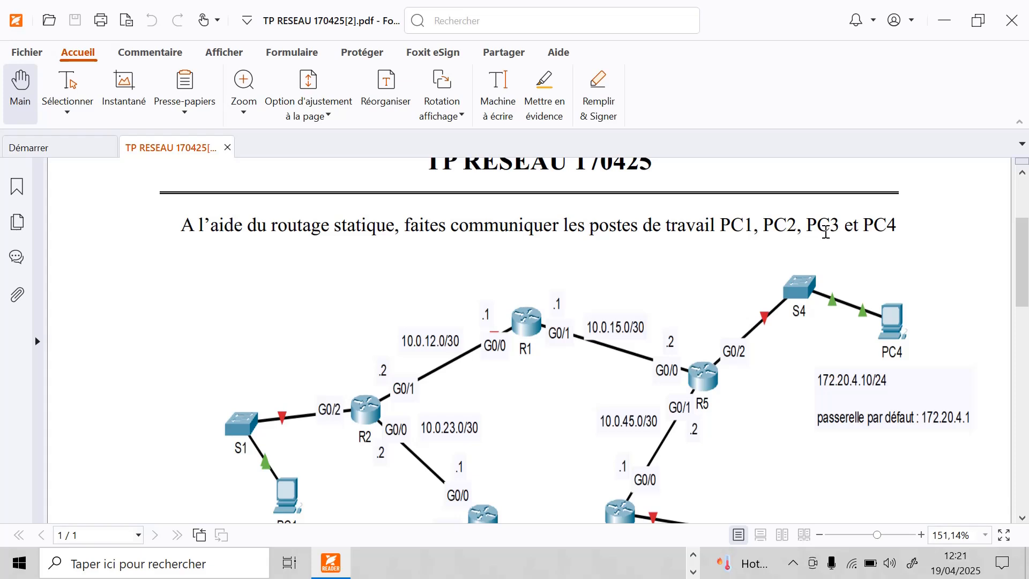
scroll(793, 249, down, 4)
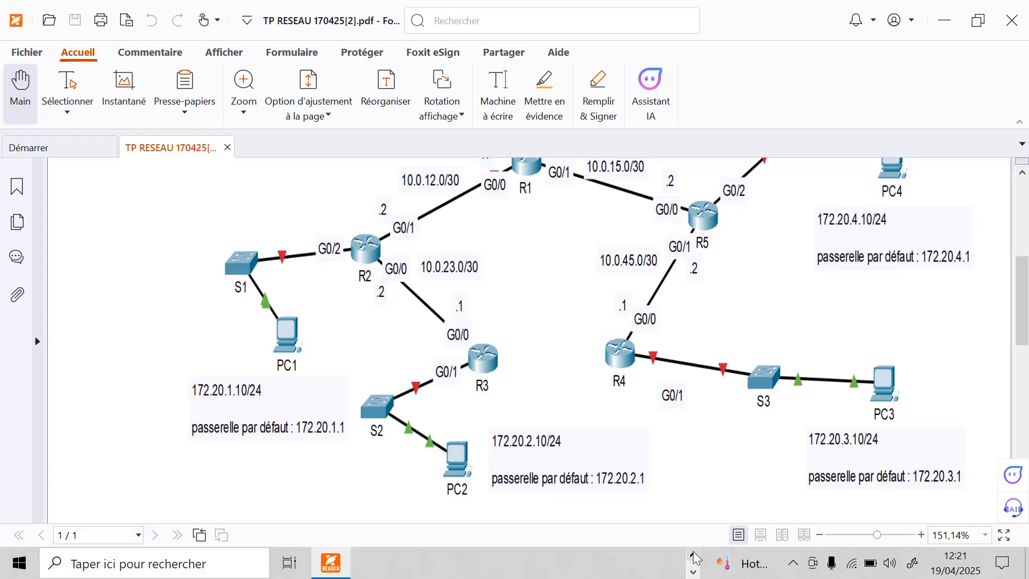
click(694, 556)
click(670, 563)
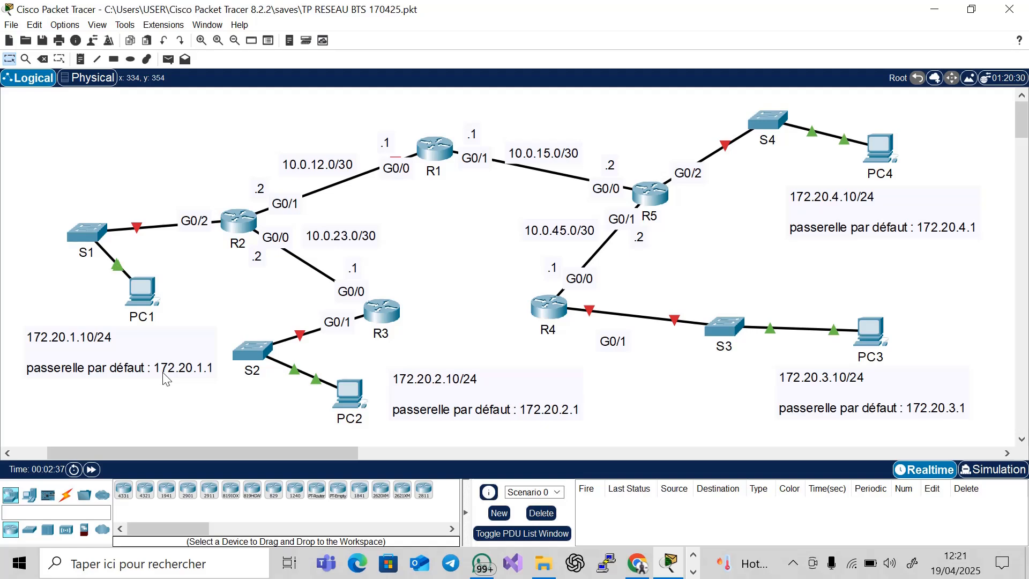
click(137, 300)
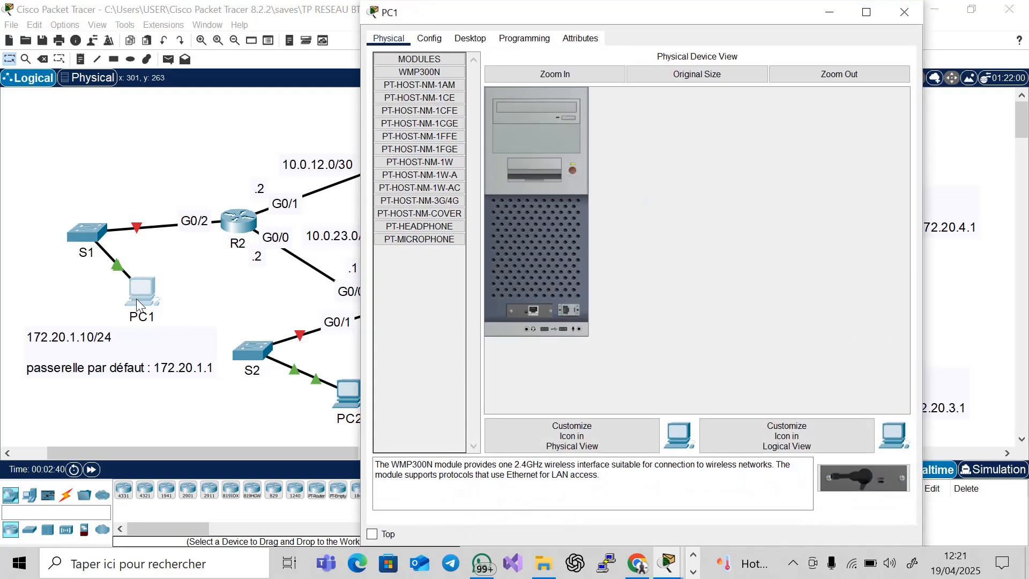
click(469, 41)
click(403, 96)
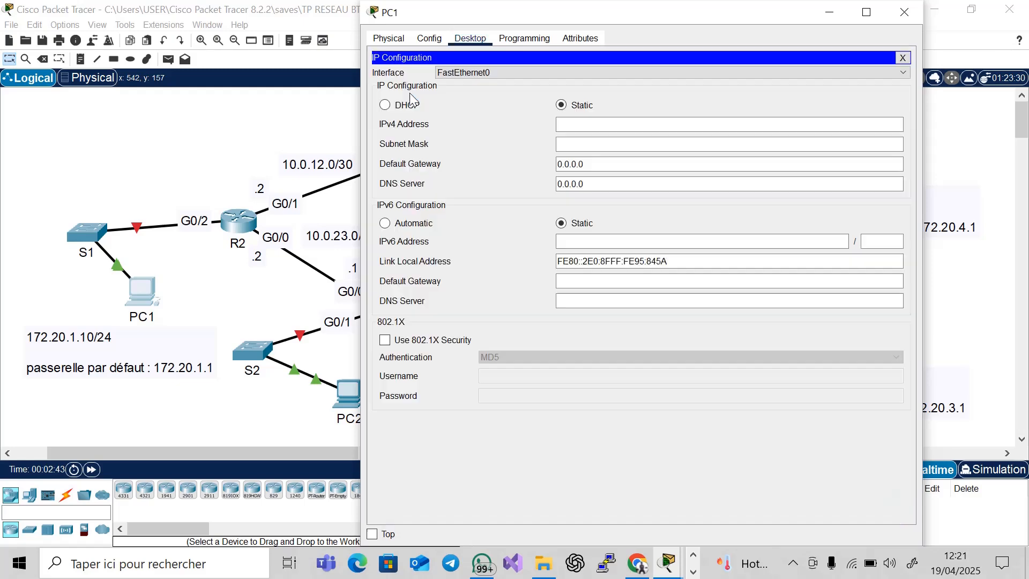
click(904, 12)
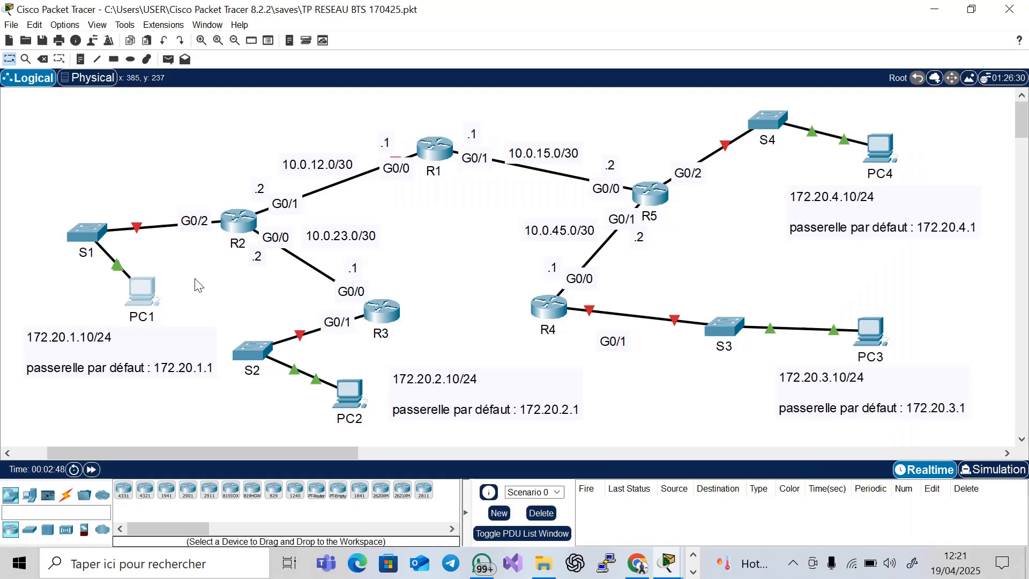
Set PC1's static IPv4 address to 172.20.1.10 with subnet mask 255.255.255.0.
click(140, 291)
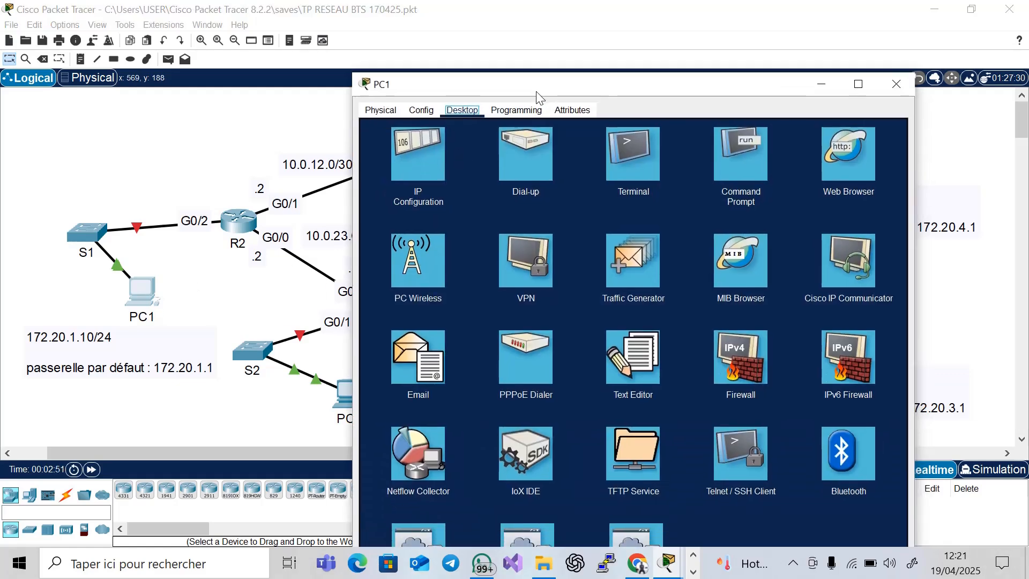
click(420, 165)
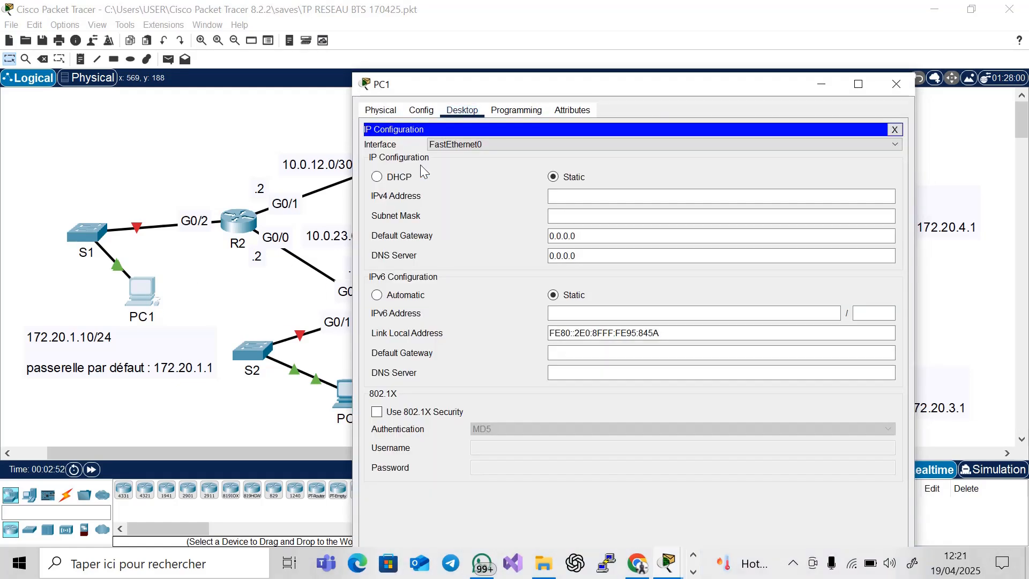
click(579, 197)
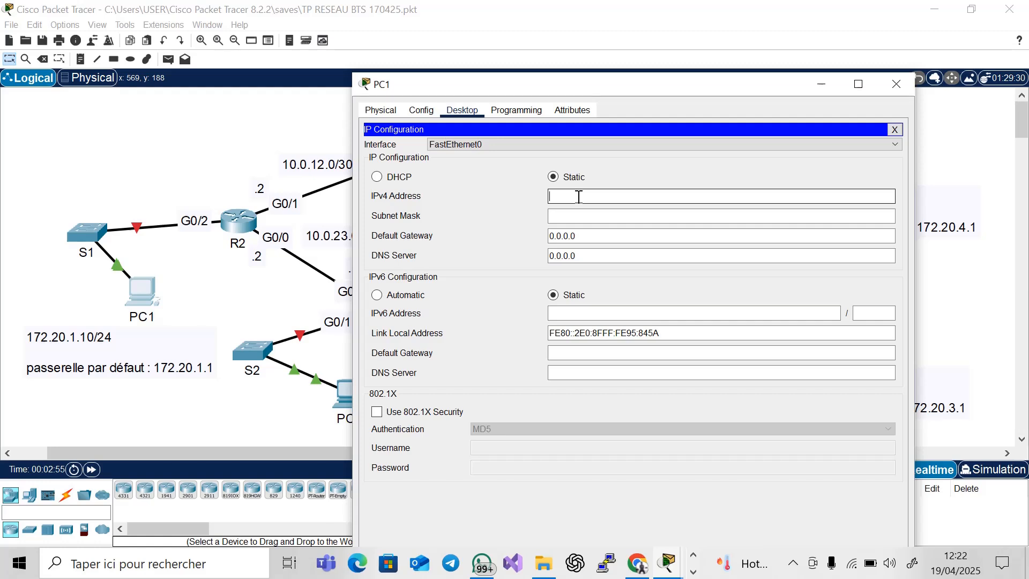
text(172.)
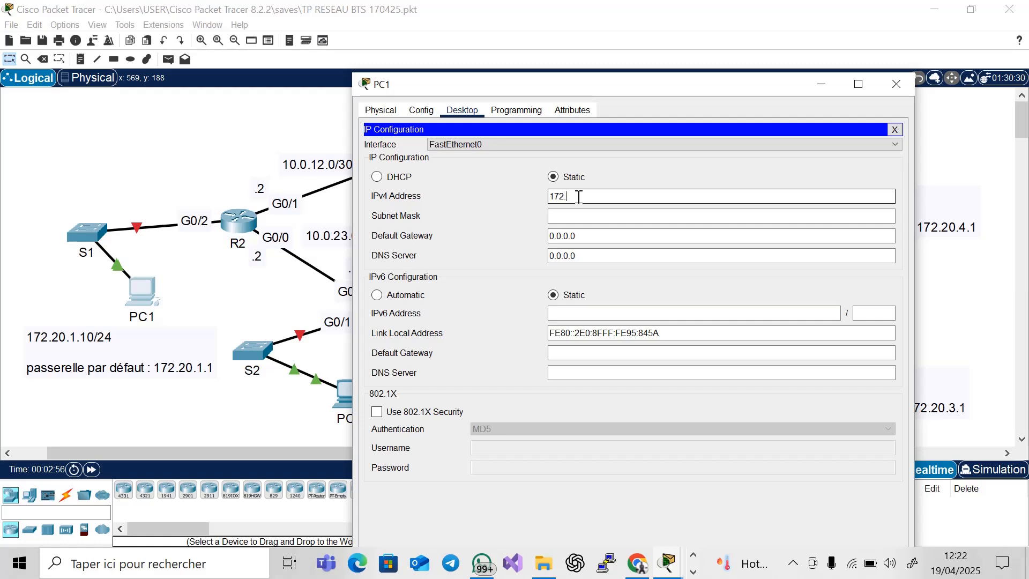
text(20.1.10)
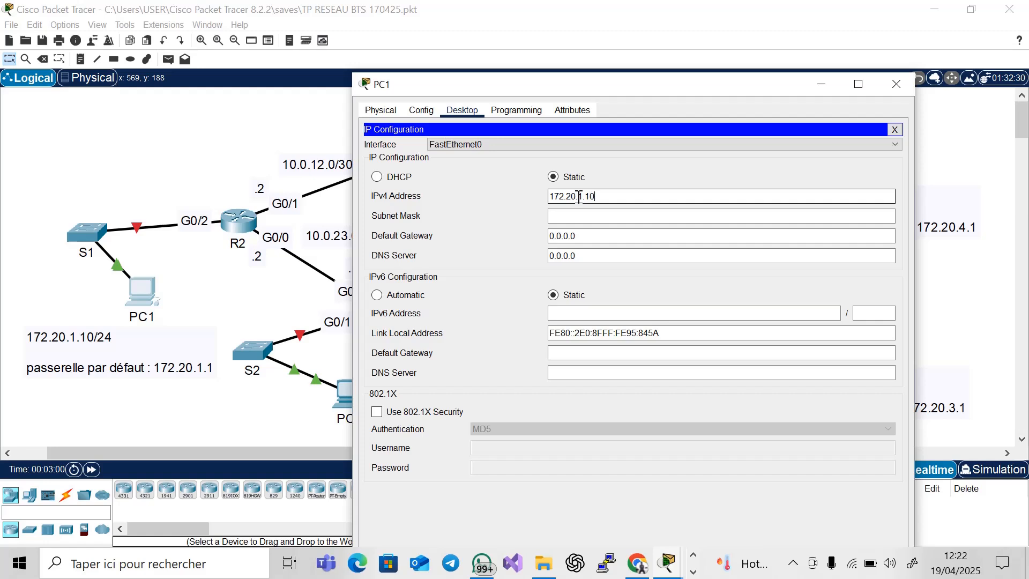
click(616, 217)
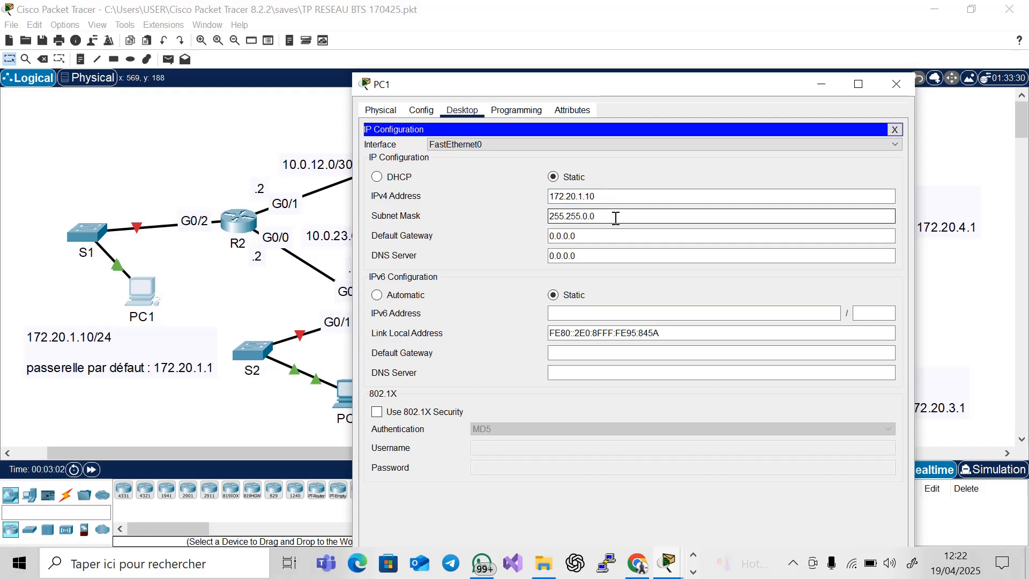
key(Left)
text(2)
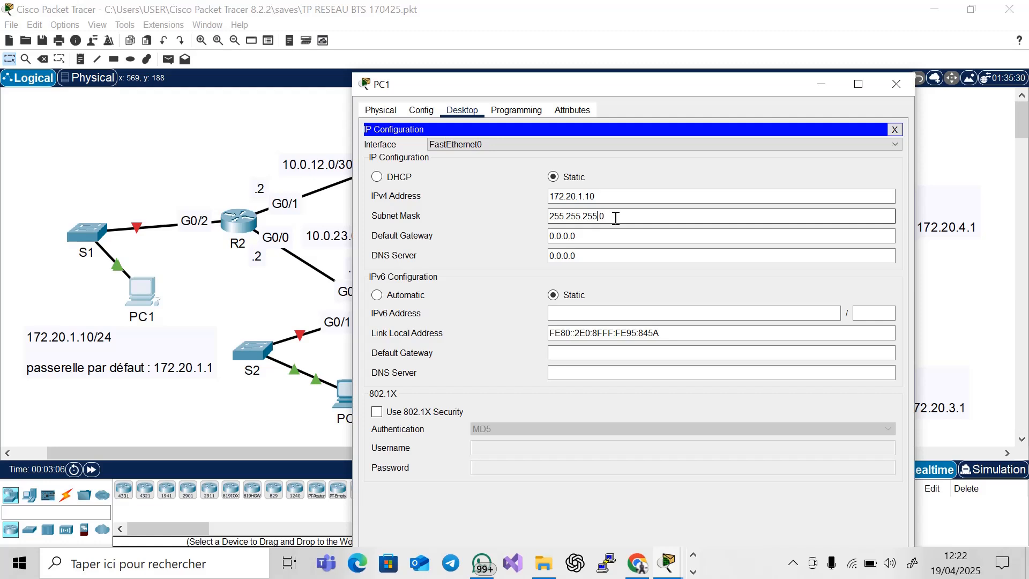
Set PC1's default gateway to 172.20.1.1 and close its configuration window.
click(595, 236)
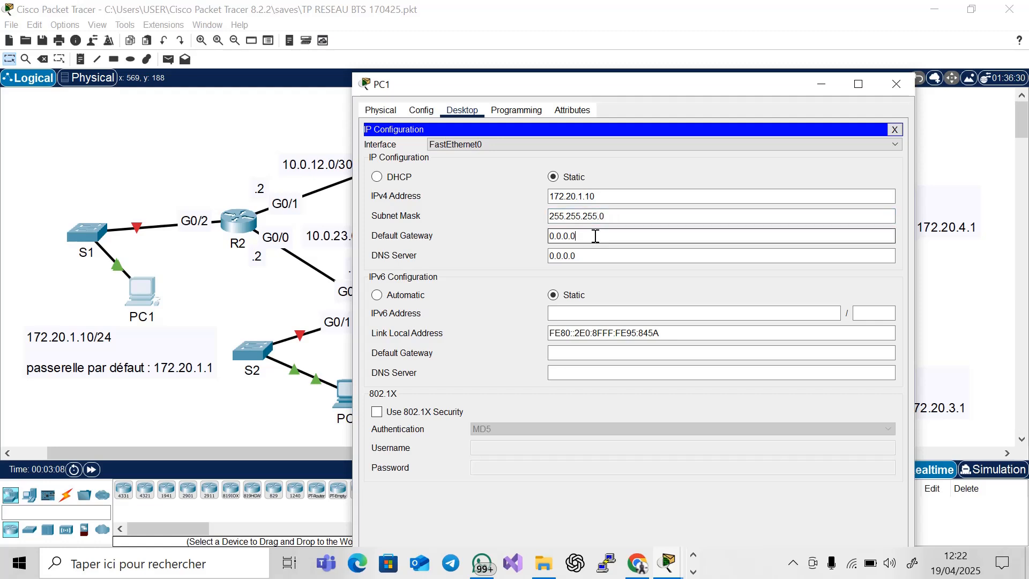
key(BackSpace)
key(BackSpace)
key(BackSpace)
key(BackSpace)
key(BackSpace)
key(BackSpace)
key(BackSpace)
text(1)
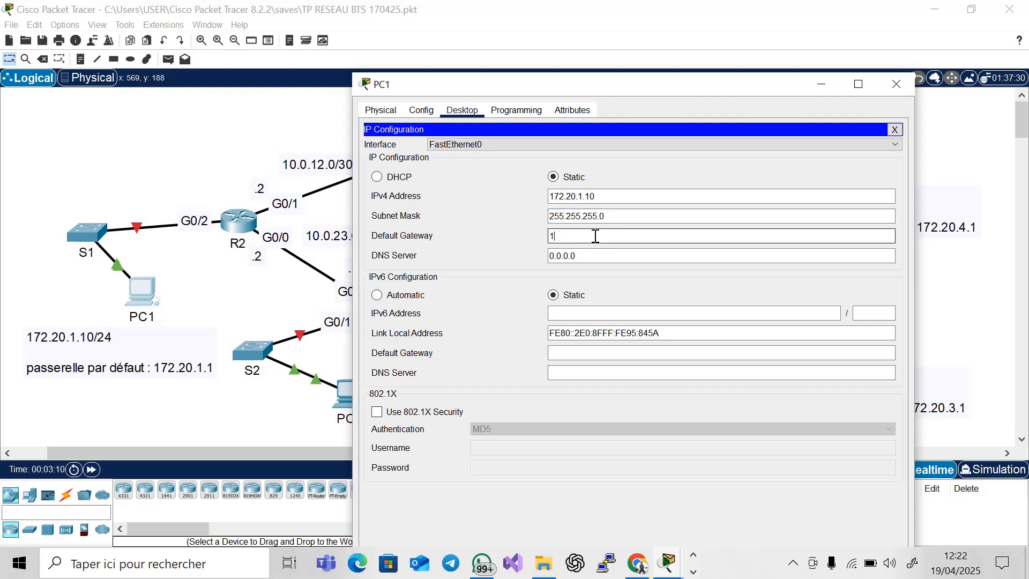
text(72.20.)
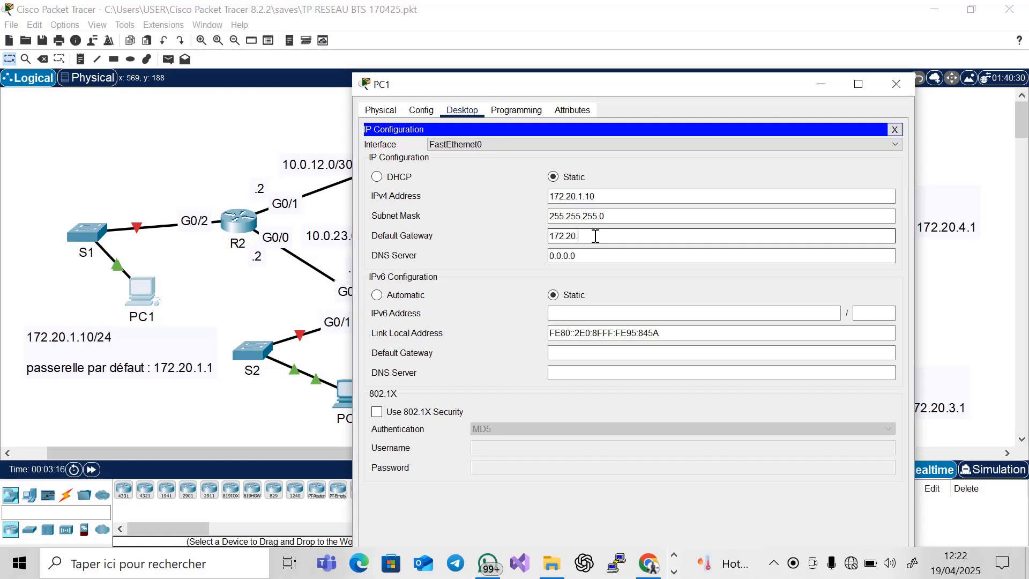
text(1.1)
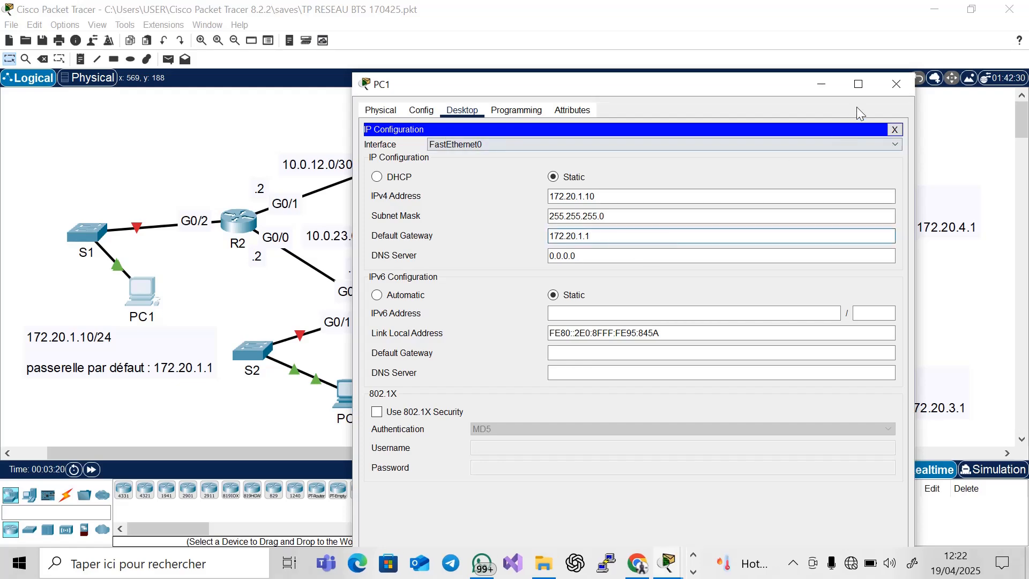
click(892, 84)
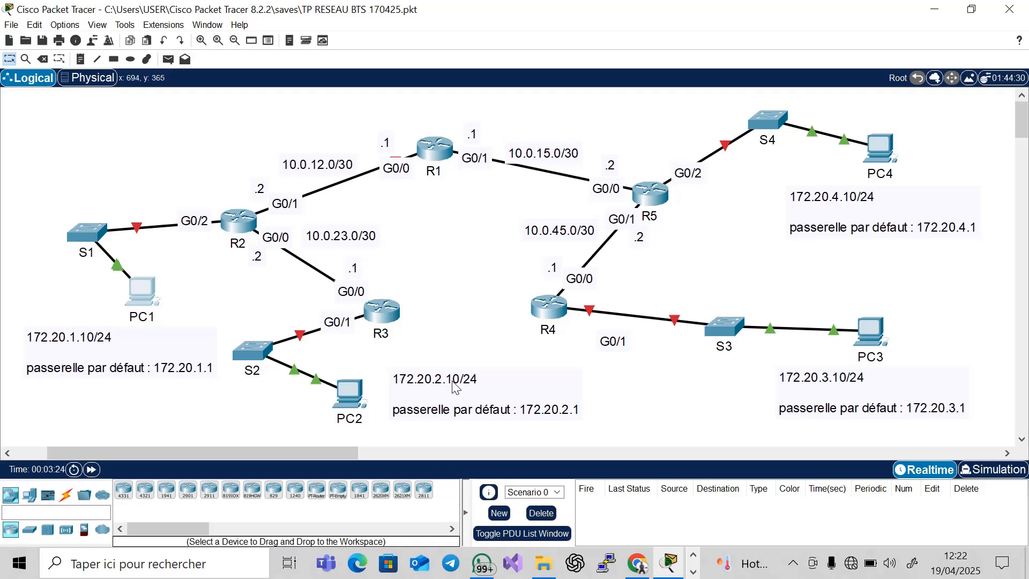
Set PC2's static IPv4 address to 172.20.2.10 with subnet mask 255.255.255.0.
click(349, 395)
drag(643, 4, 840, 13)
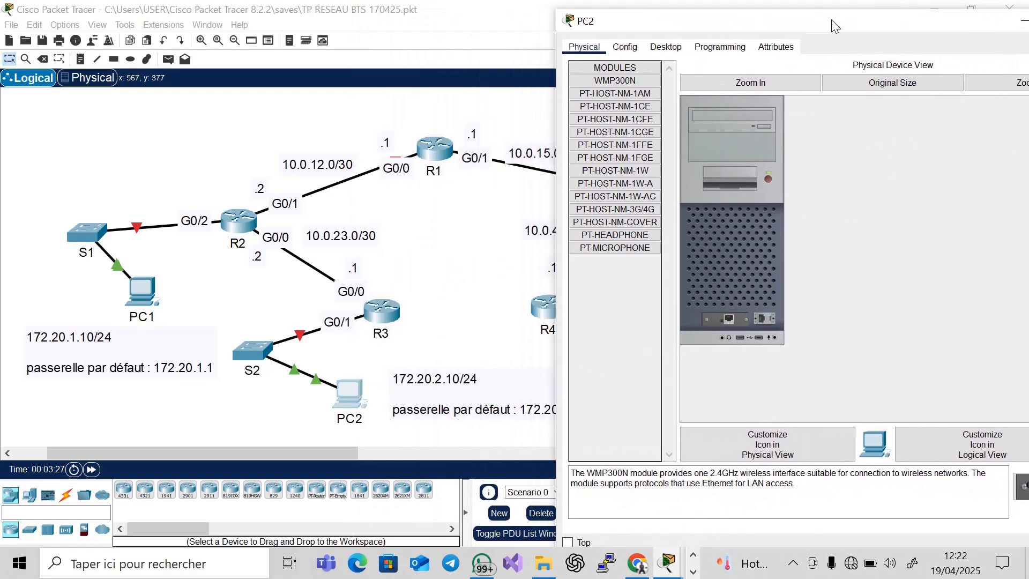
click(670, 48)
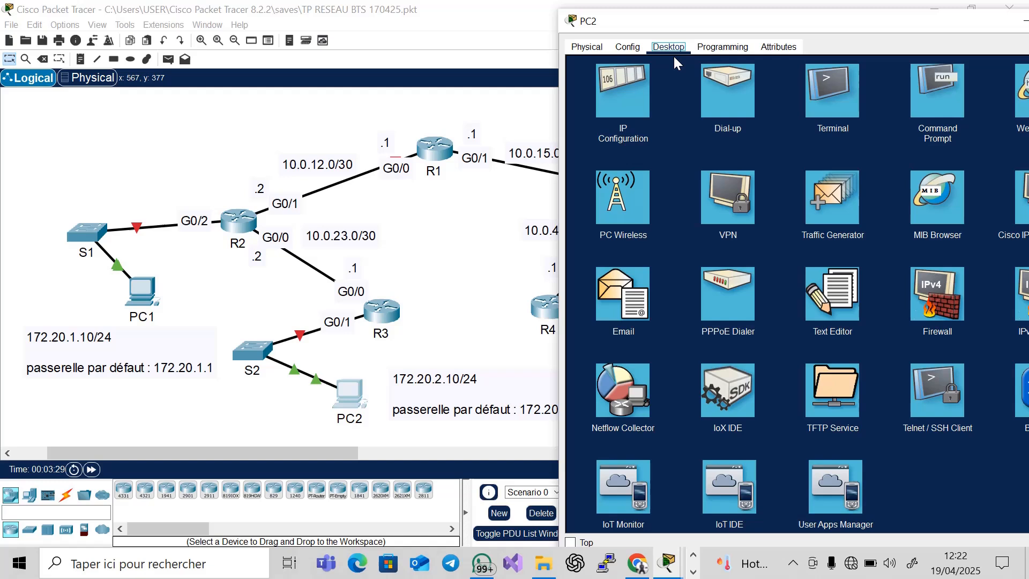
click(635, 96)
click(769, 134)
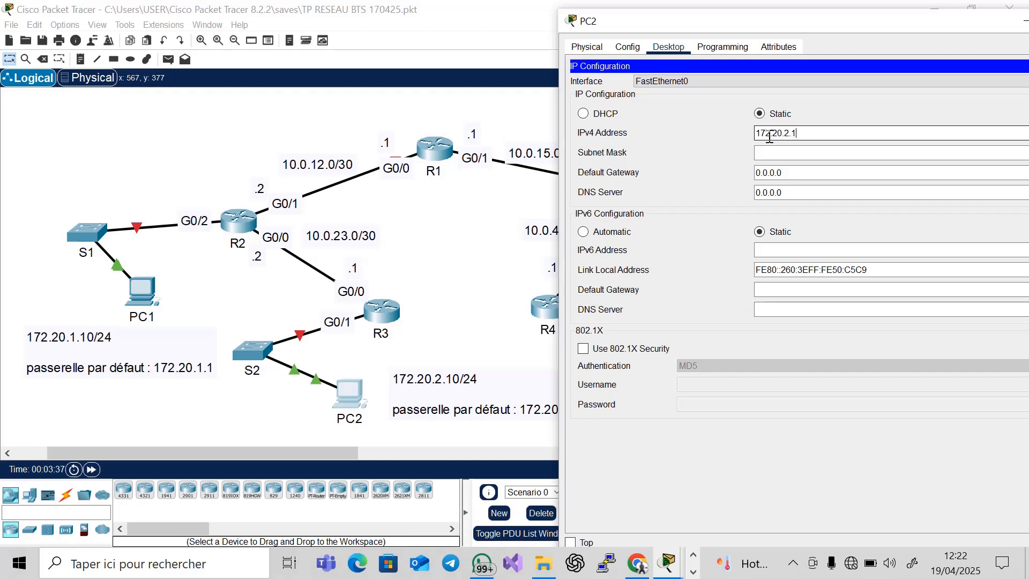
click(803, 151)
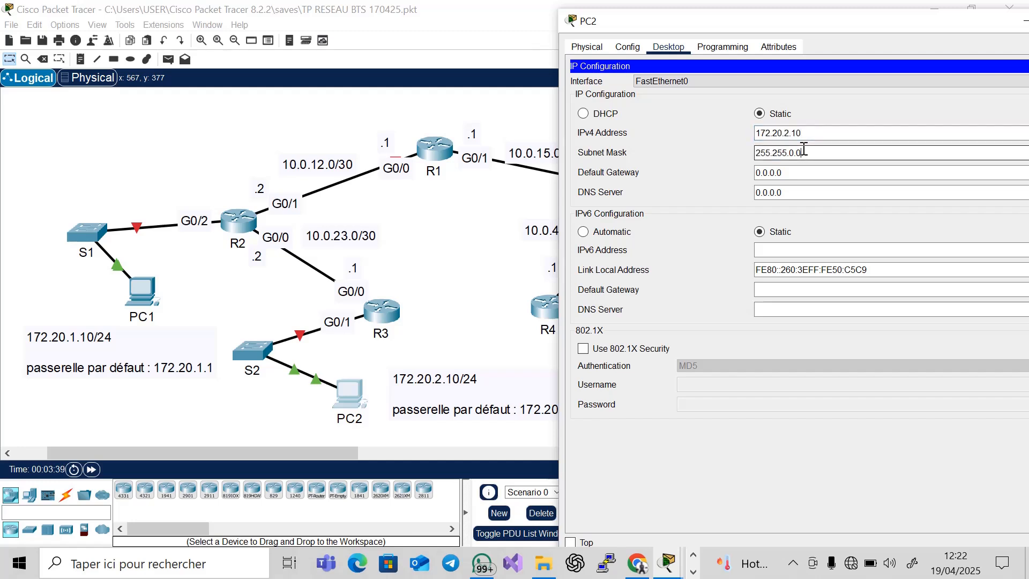
key(BackSpace)
text(255.)
Set PC2's default gateway to 172.20.2.1 and close its configuration window.
click(797, 171)
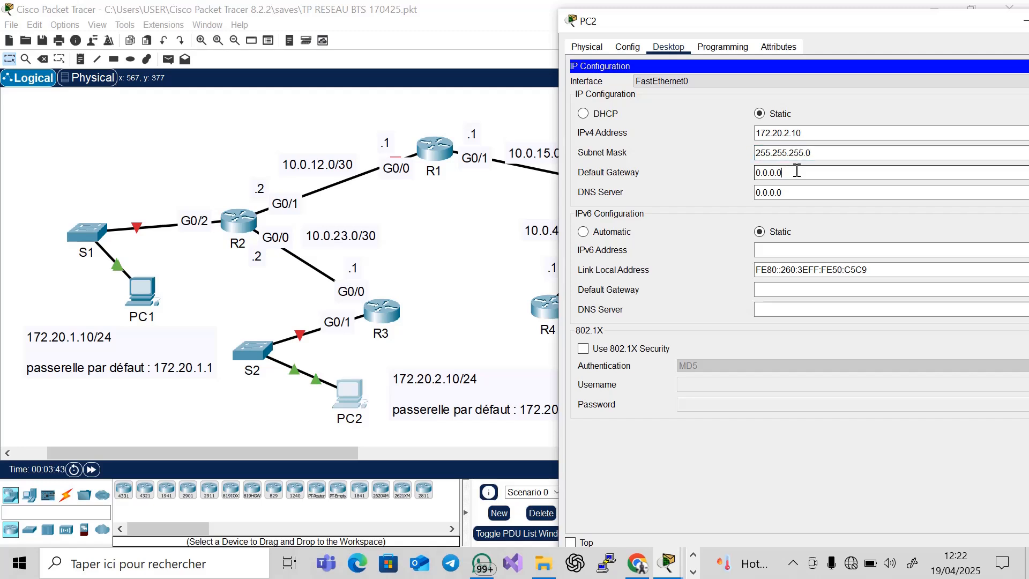
key(BackSpace)
key(BackSpace)
key(BackSpace)
key(BackSpace)
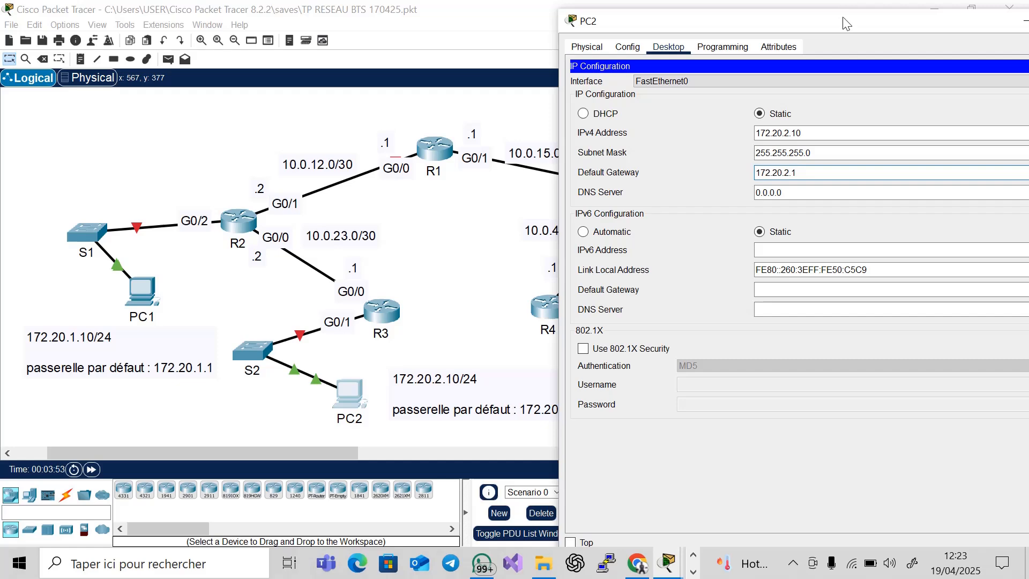
drag(844, 24, 704, 64)
click(845, 60)
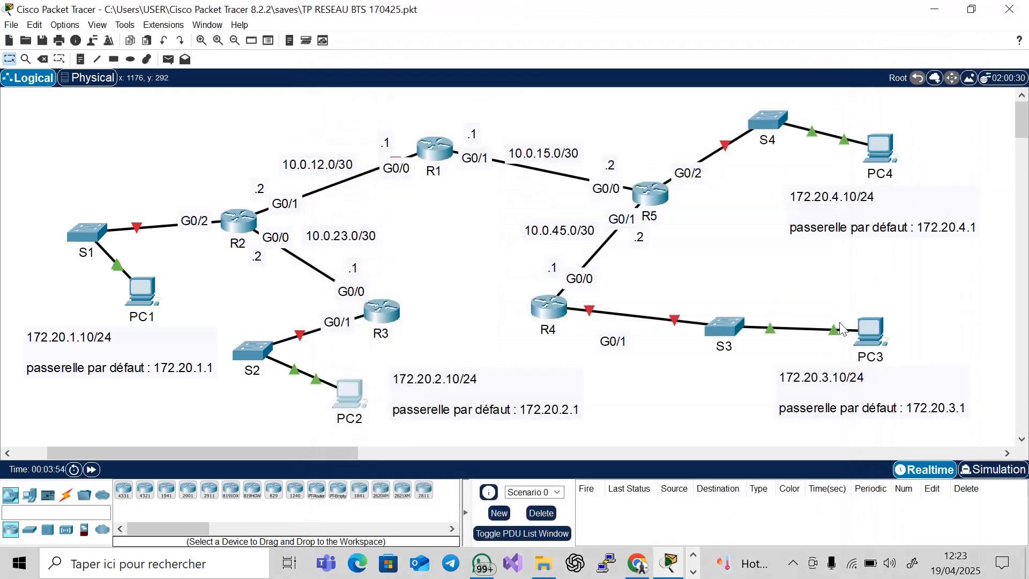
Set PC3's static IPv4 address to 172.20.3.10 with subnet mask 255.255.255.0.
click(868, 339)
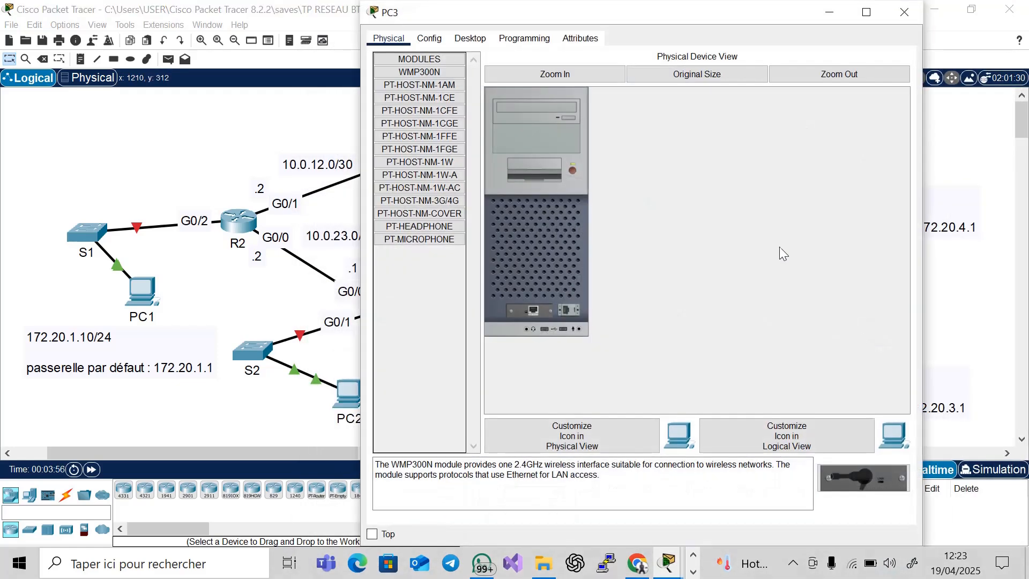
drag(679, 14, 455, 0)
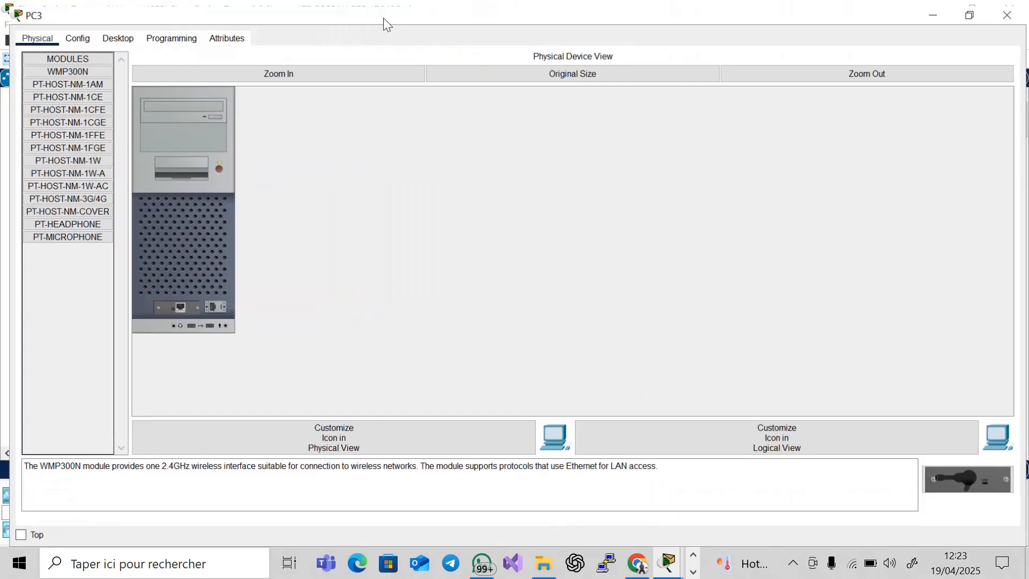
click(968, 13)
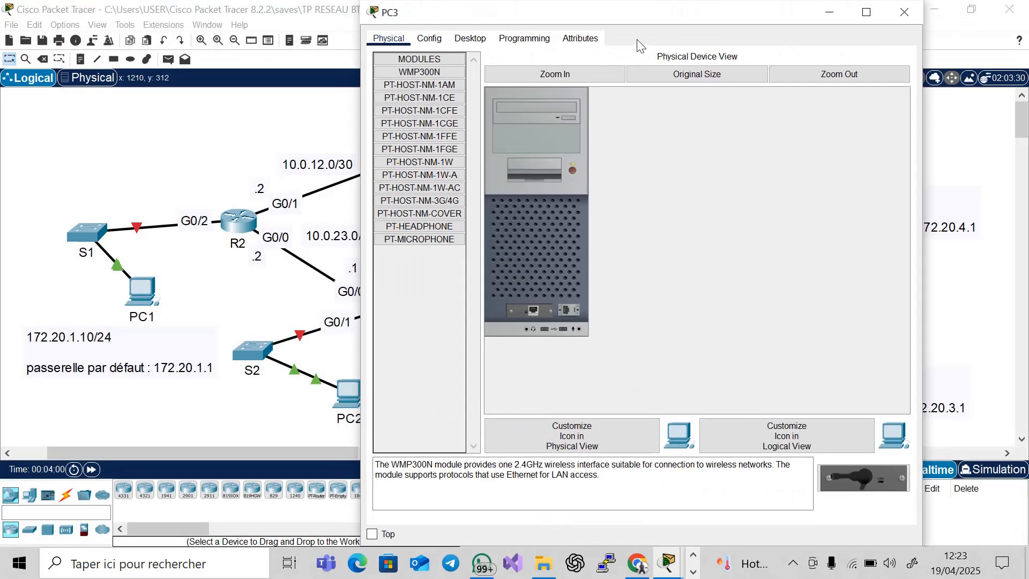
drag(674, 19, 352, 17)
click(156, 40)
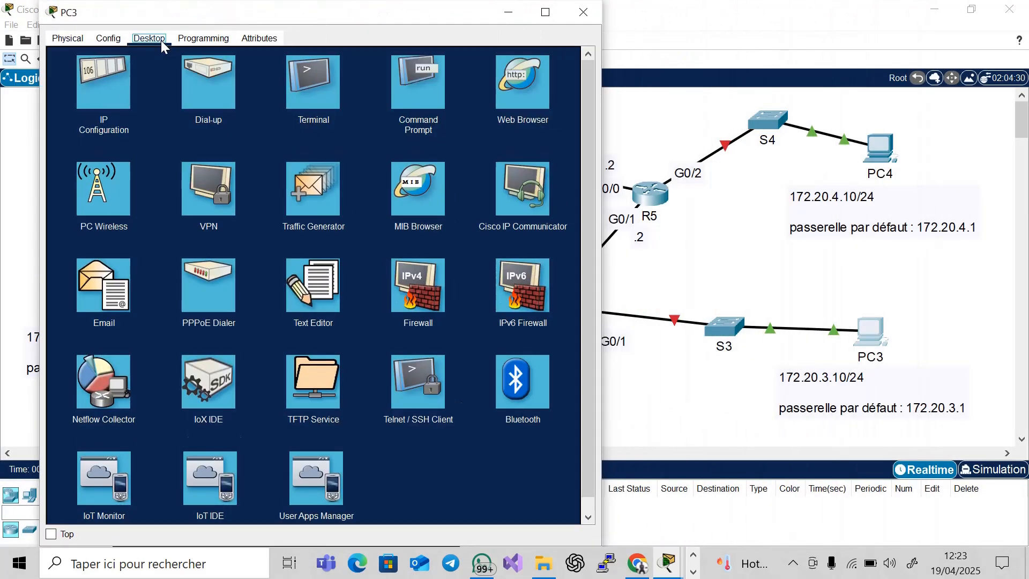
click(104, 92)
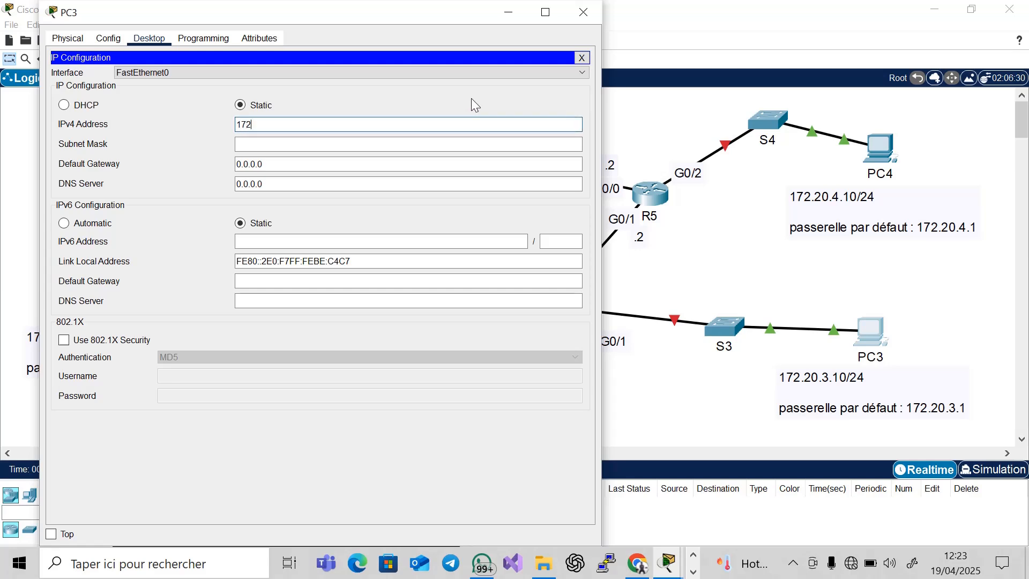
text(172.20.3.10)
click(314, 145)
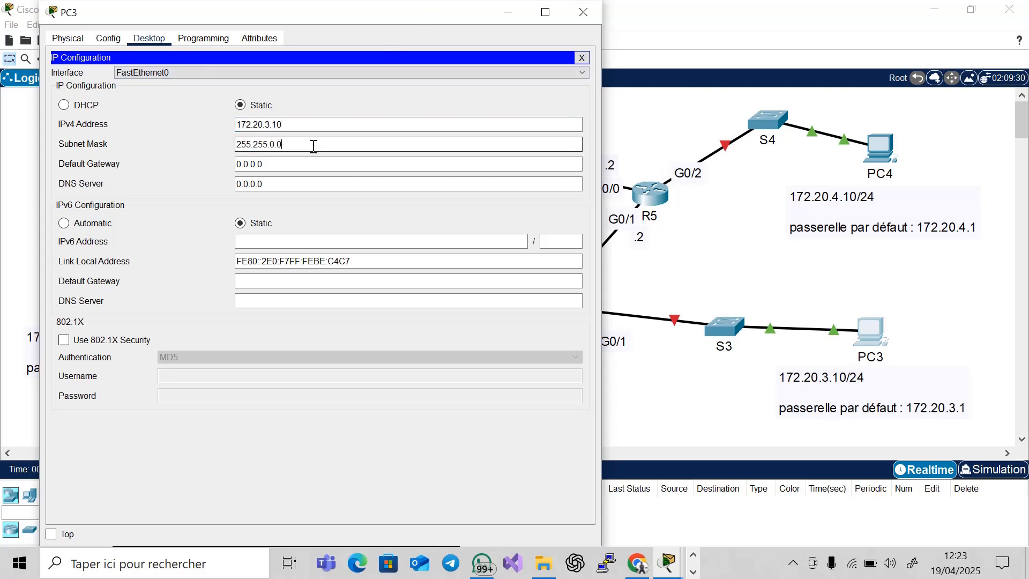
text(255.)
Set PC3's default gateway to 172.20.3.1 and close its configuration window.
click(293, 166)
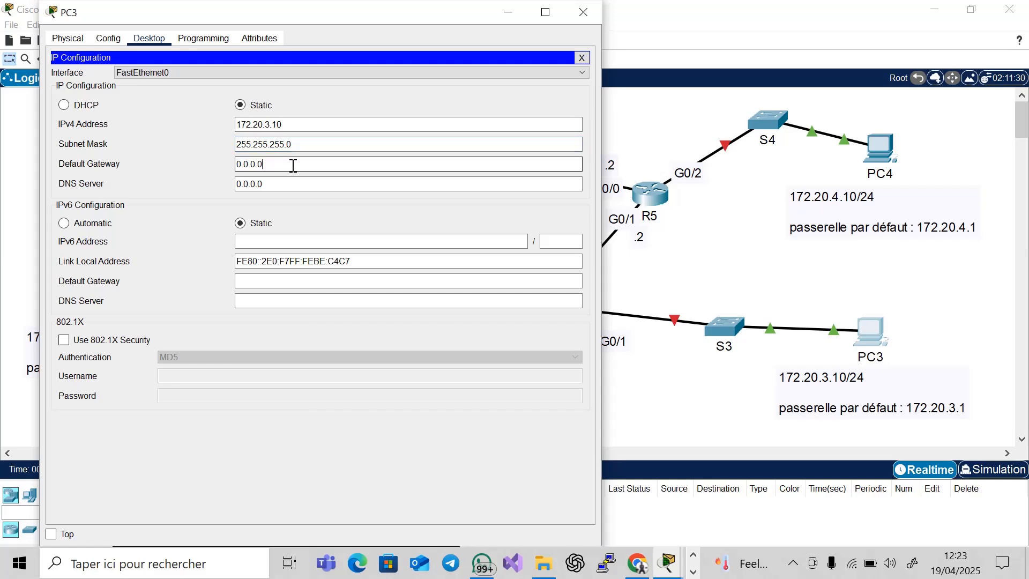
key(BackSpace)
key(BackSpace)
key(BackSpace)
key(BackSpace)
key(BackSpace)
key(BackSpace)
key(BackSpace)
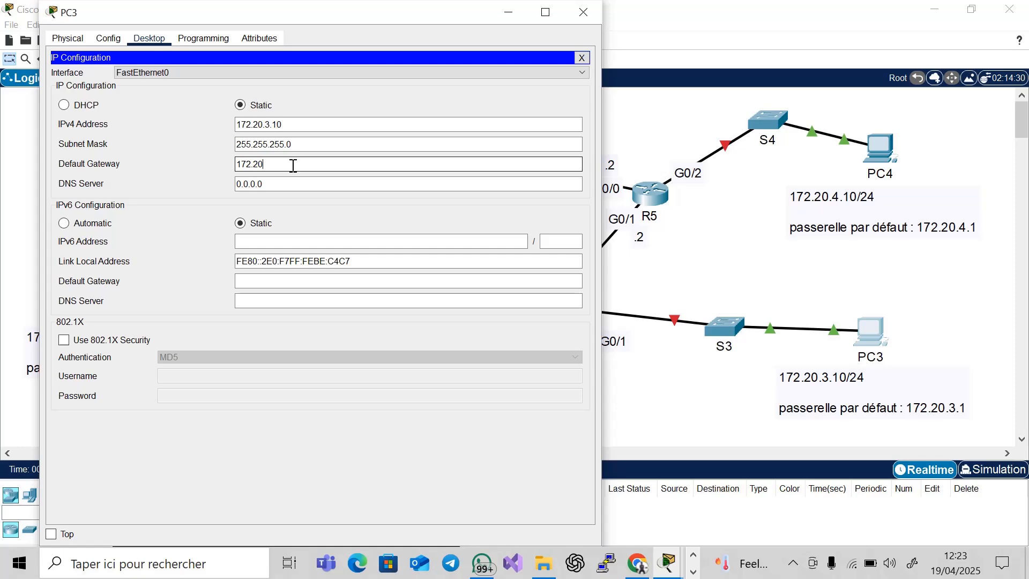
text(172.20.3.1)
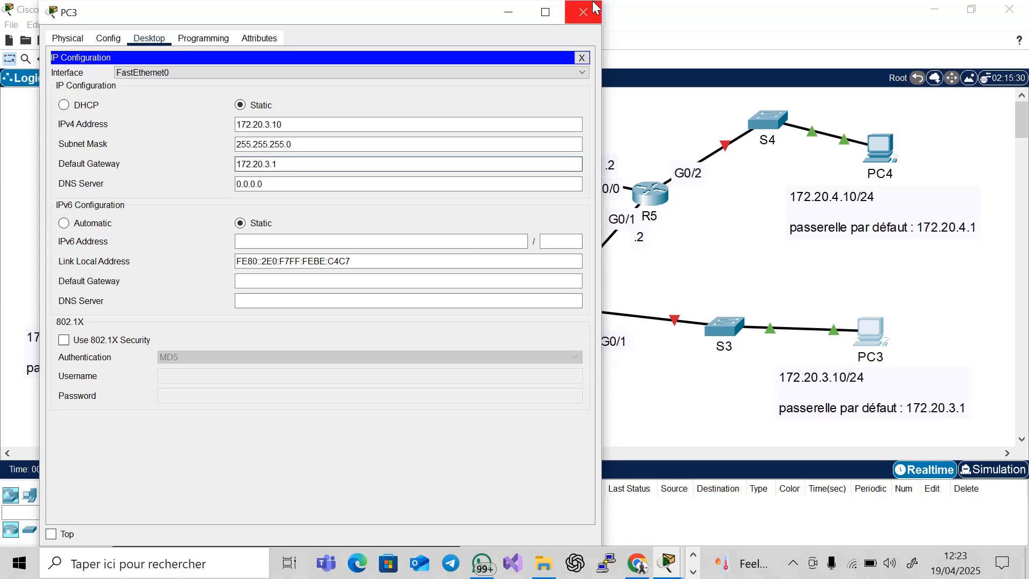
click(583, 12)
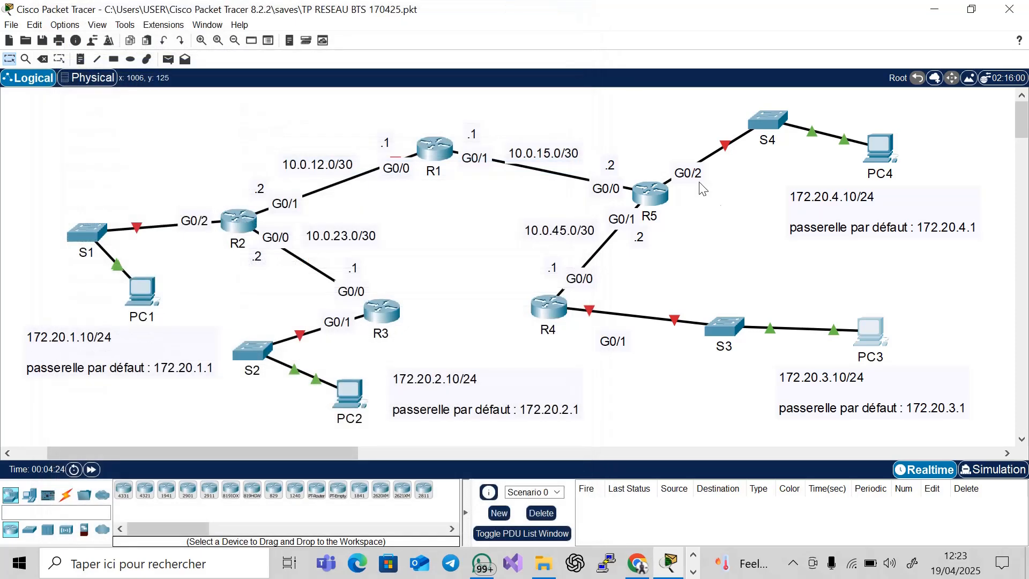
Set PC4's static IPv4 address to 172.20.4.10 with subnet mask 255.255.255.0.
click(877, 153)
drag(719, 113, 257, 1)
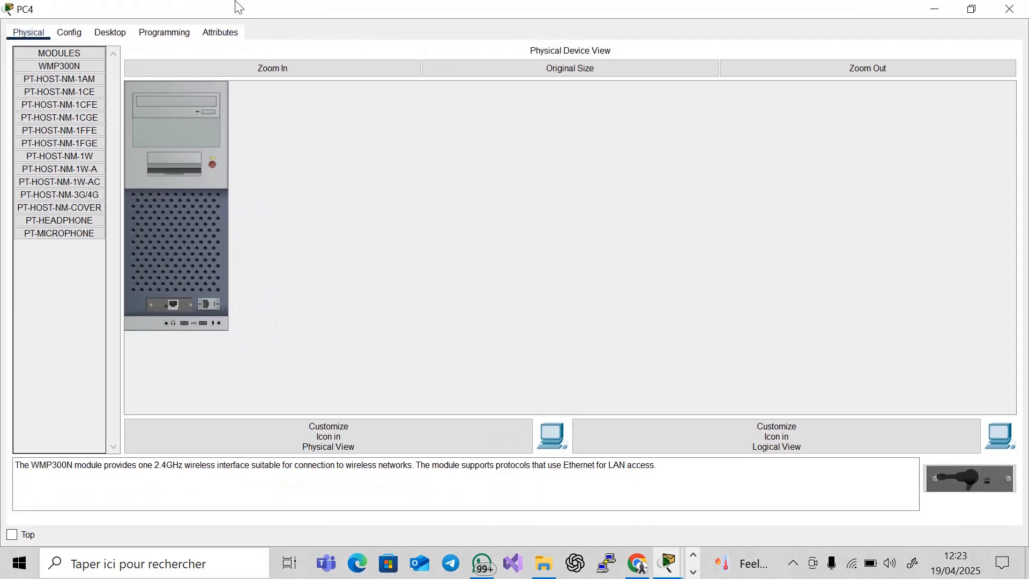
click(110, 32)
click(102, 75)
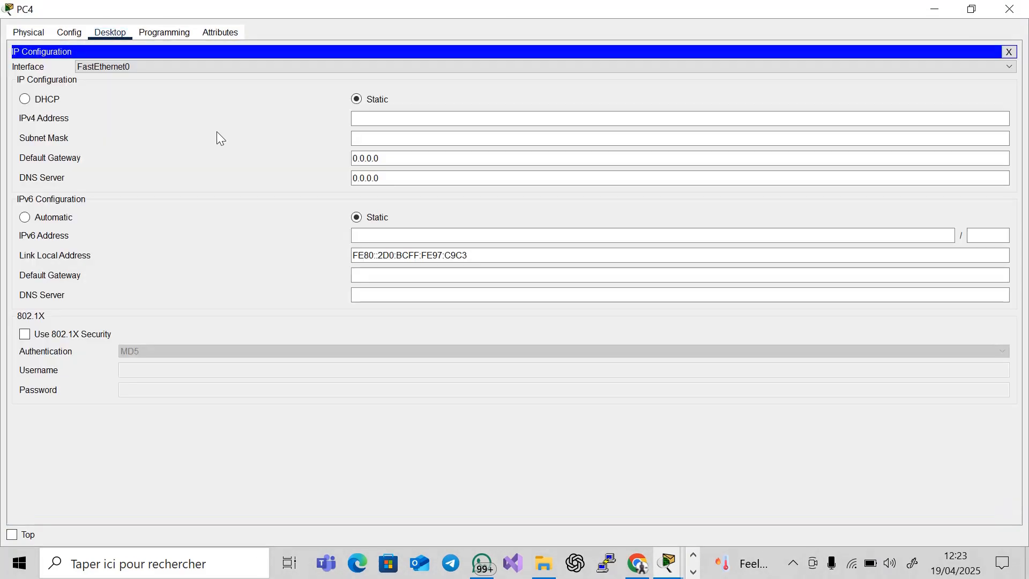
click(408, 121)
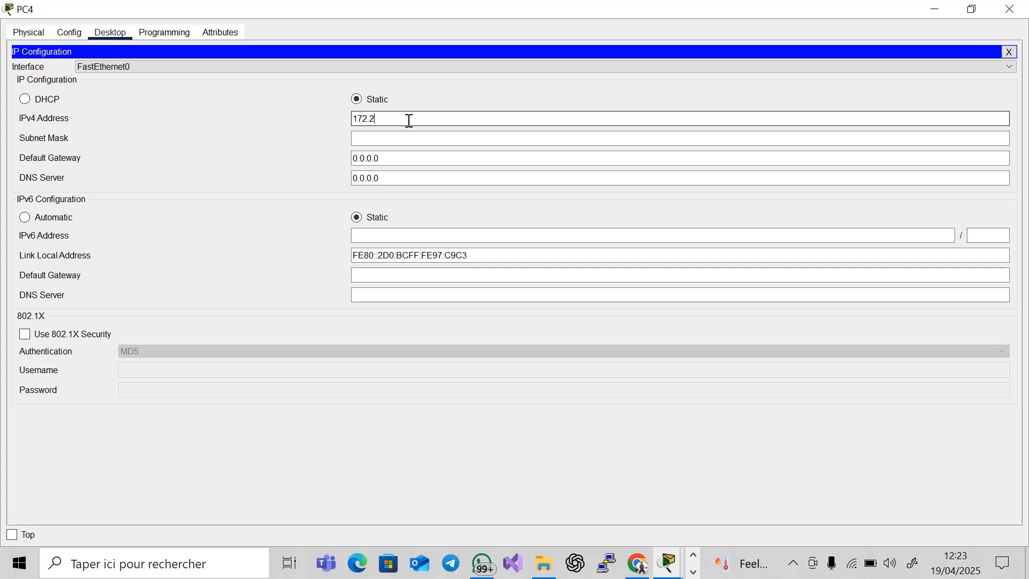
text(172.20.4.10)
click(444, 138)
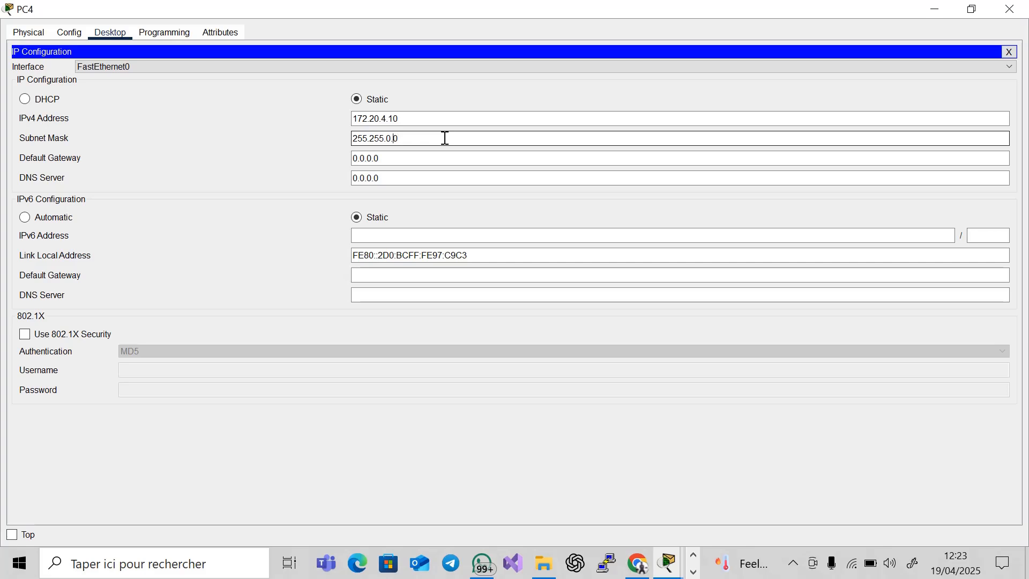
text(255.)
Set PC4's default gateway to 172.20.4.1 and close its configuration window.
click(389, 158)
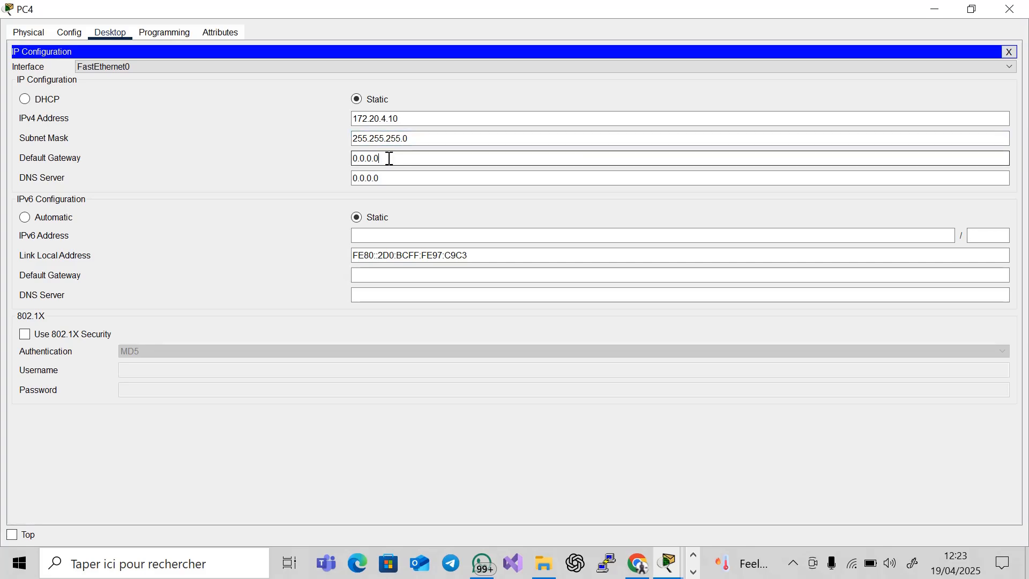
key(BackSpace)
key(BackSpace)
key(BackSpace)
key(BackSpace)
key(BackSpace)
key(BackSpace)
click(1010, 9)
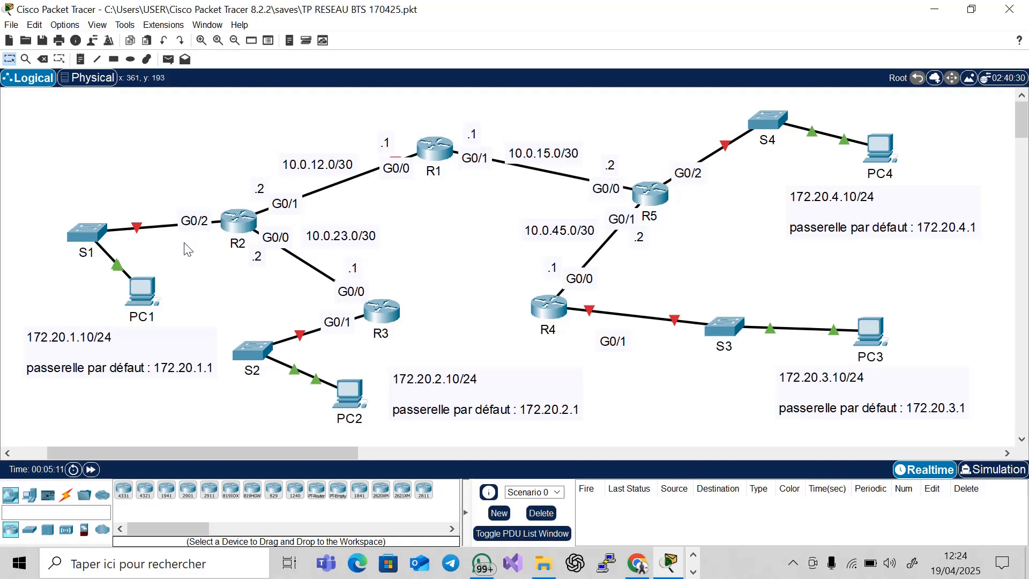
Move R2's G0/2, G0/1 and G0/0 labels and R1's G0/0, G0/1 and nearby .1 labels clear of the link status markers.
drag(204, 232, 197, 215)
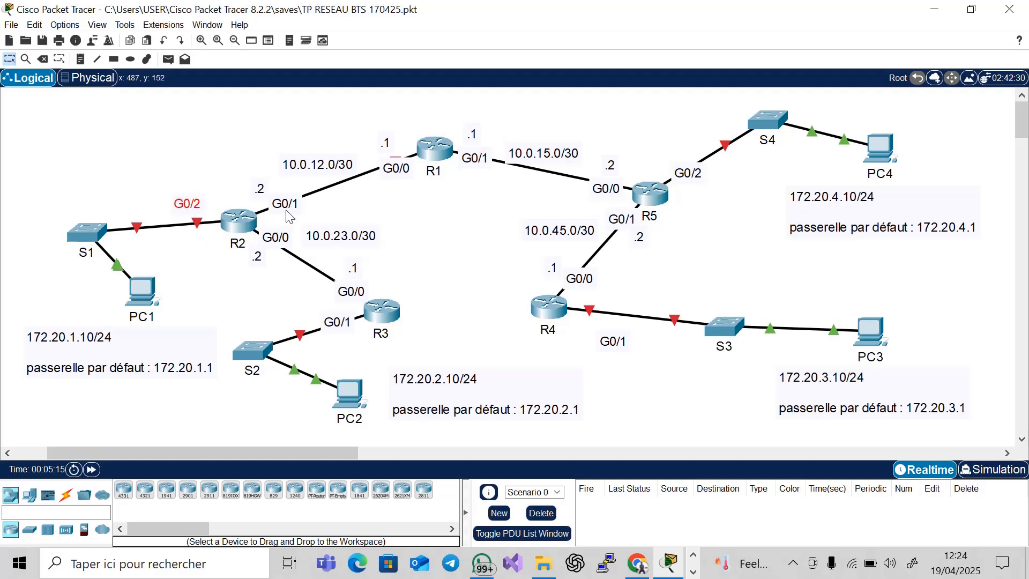
drag(286, 206, 300, 258)
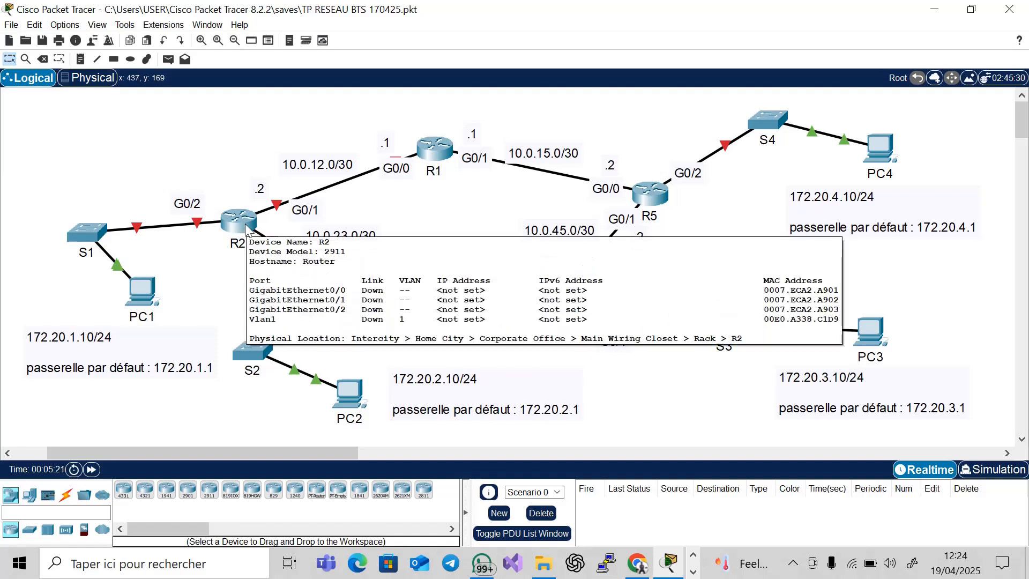
drag(400, 178, 384, 182)
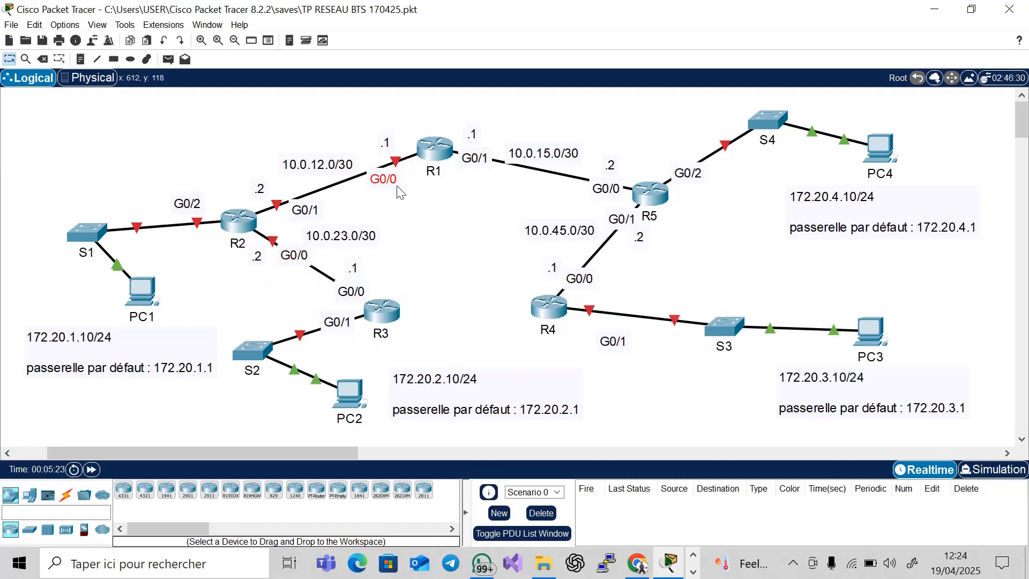
drag(472, 161, 478, 180)
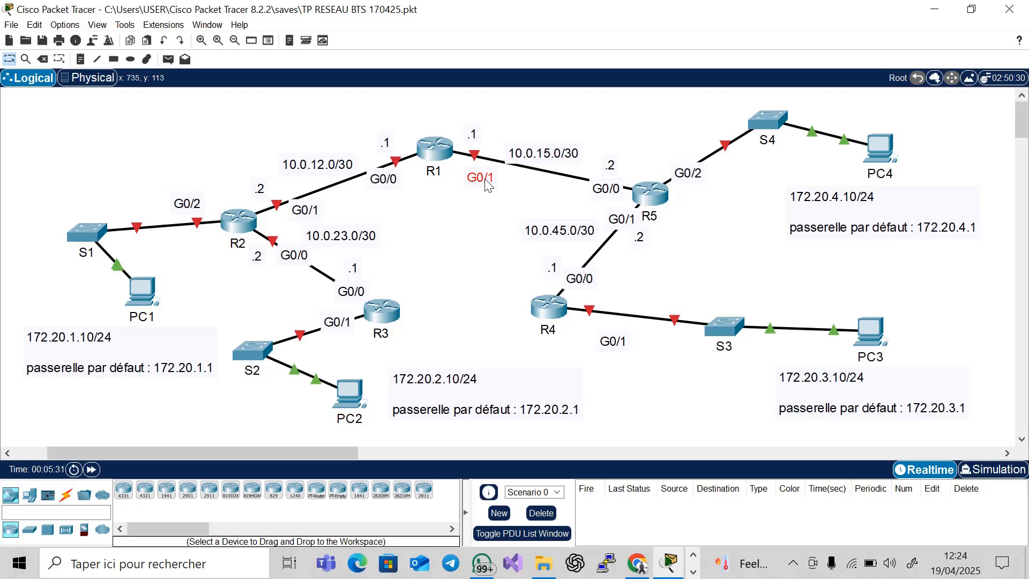
click(440, 150)
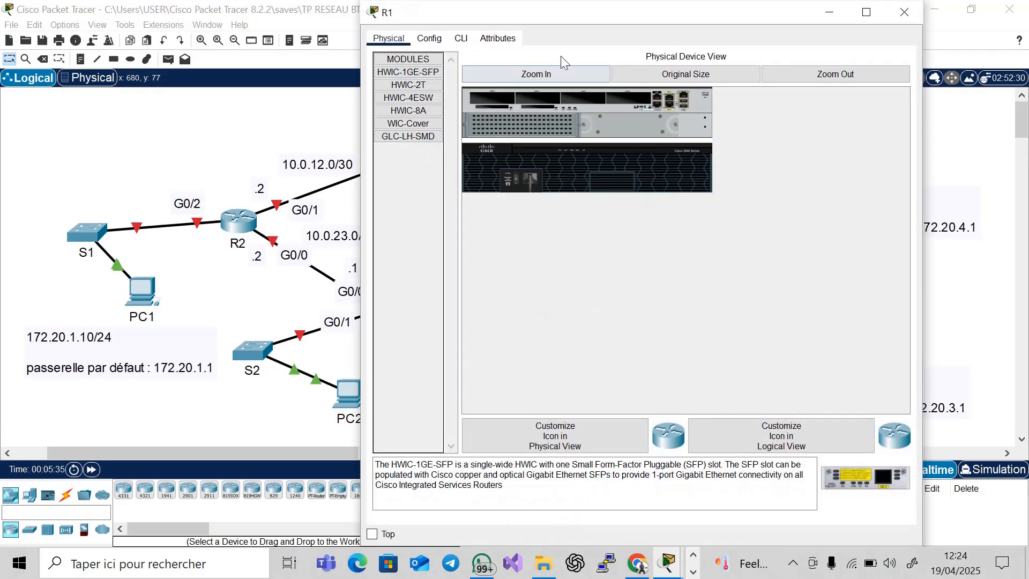
click(916, 15)
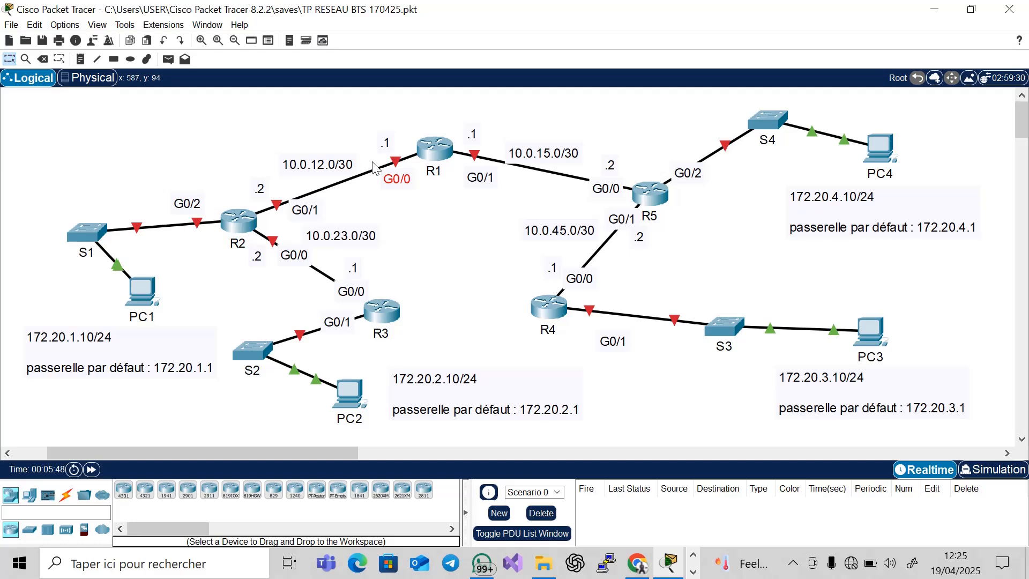
click(386, 145)
drag(389, 147, 391, 148)
click(396, 130)
Assign the IPv4 address 10.0.12.1 to R1's GigabitEthernet0/0 interface.
click(436, 152)
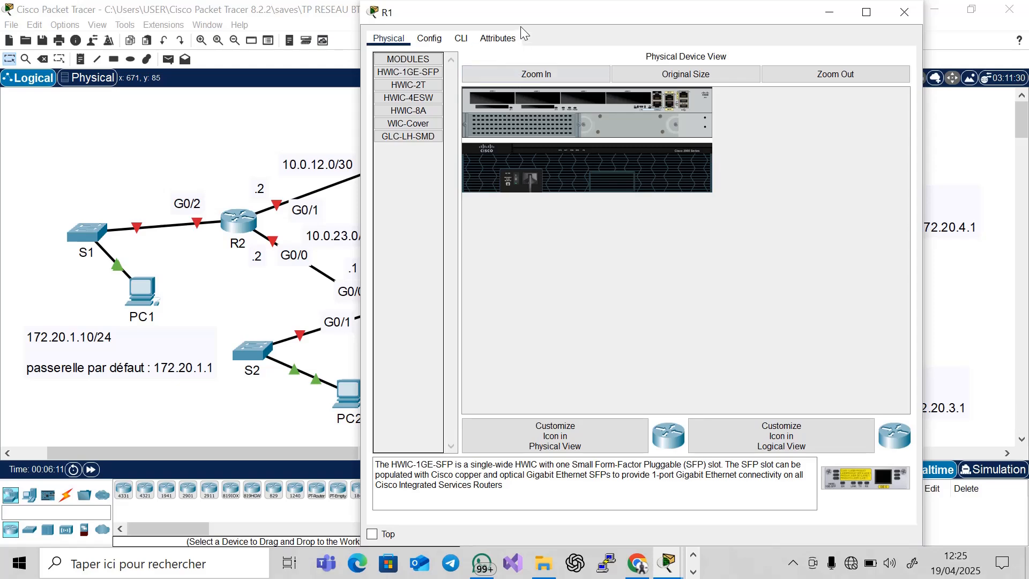
drag(522, 15, 685, 45)
click(594, 67)
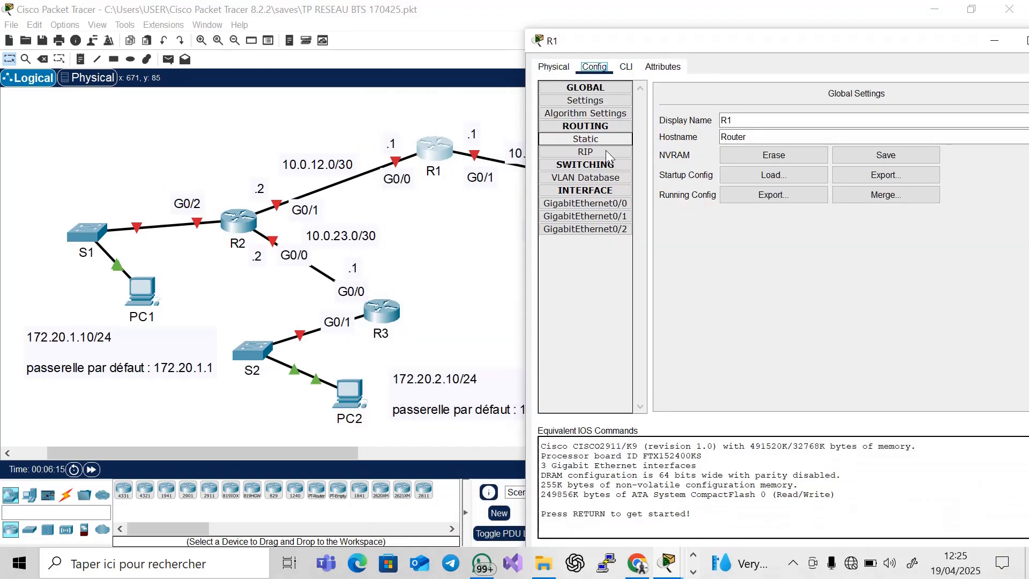
click(619, 204)
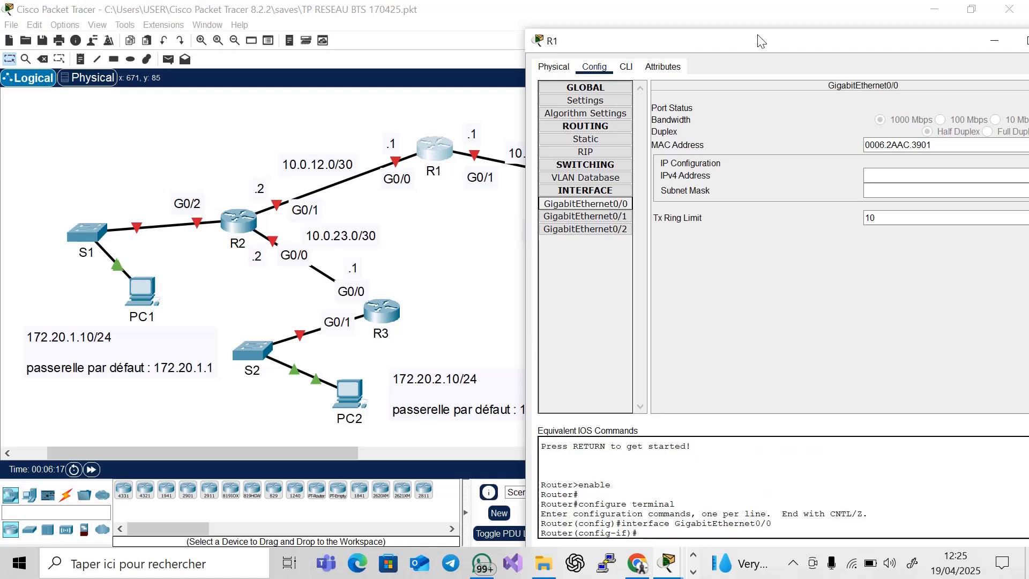
drag(761, 41, 699, 22)
click(827, 154)
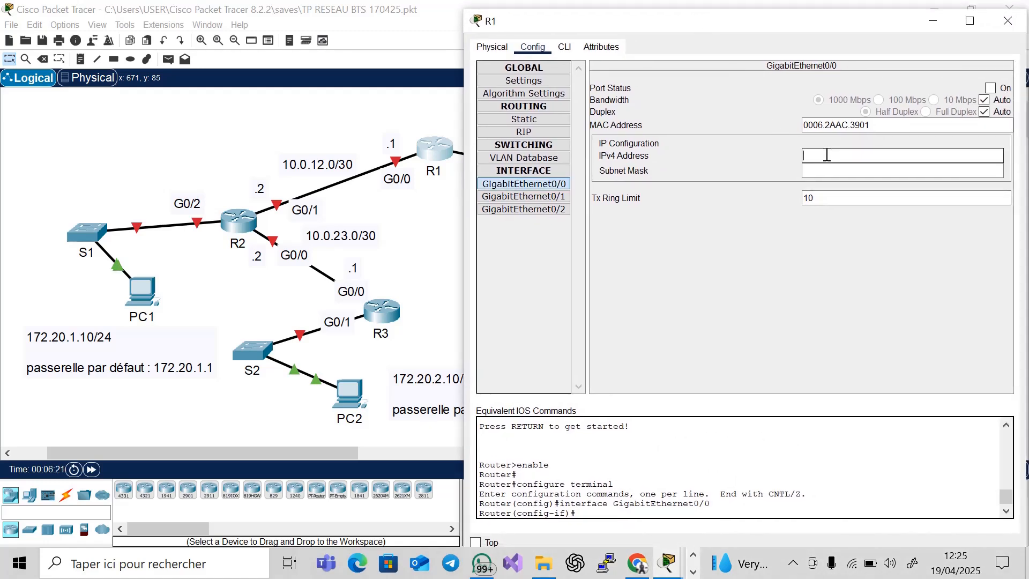
text(10.0.12.1)
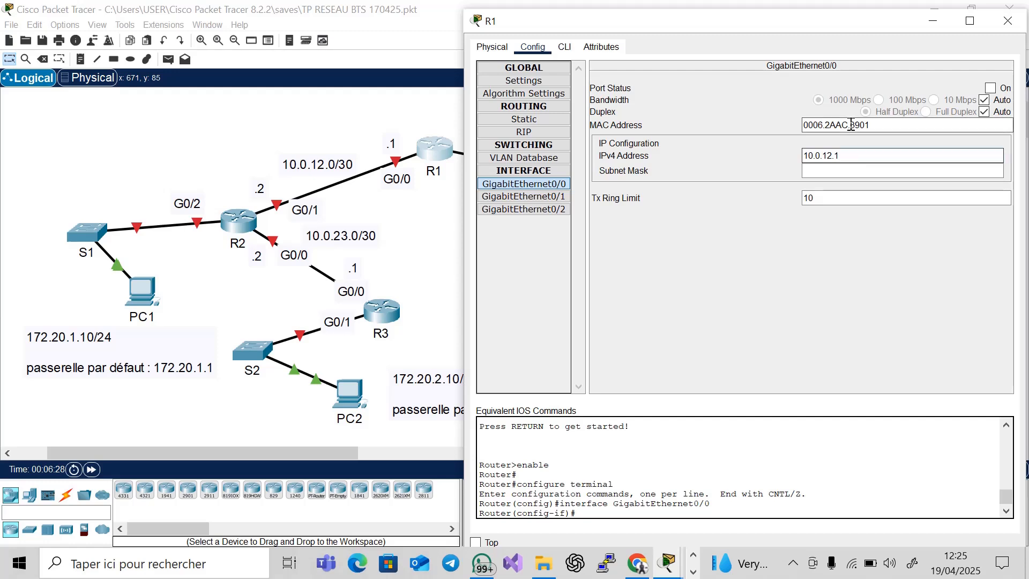
Set the subnet mask of R1's GigabitEthernet0/0 to 255.255.255.252 and turn the port on, closing R1's window.
click(863, 171)
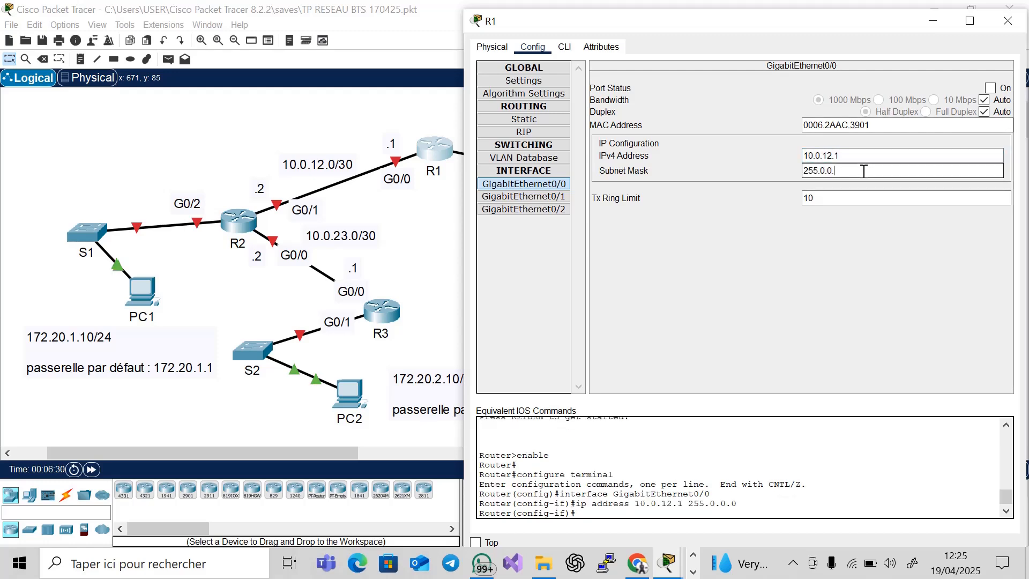
key(BackSpace)
key(BackSpace)
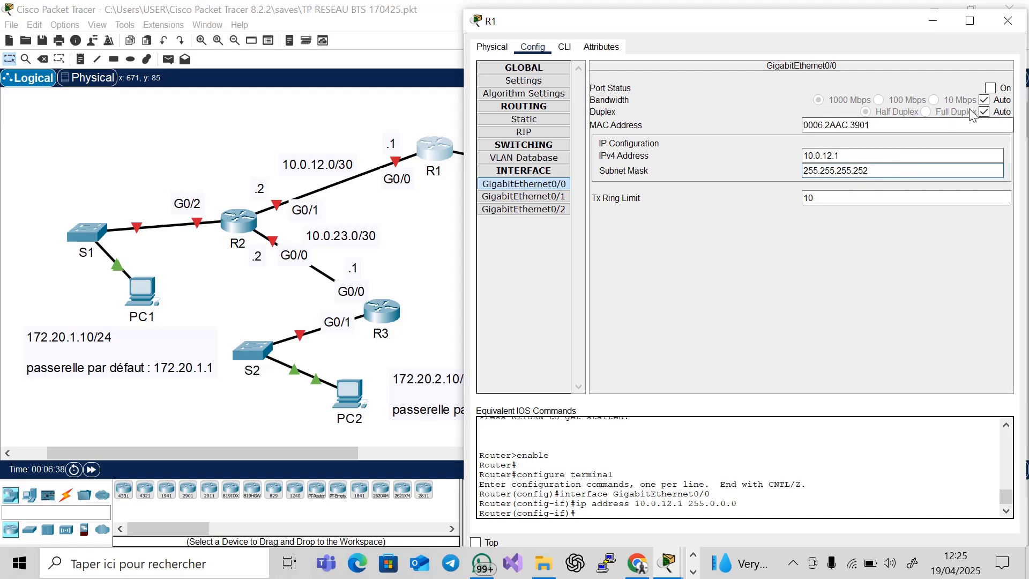
click(991, 88)
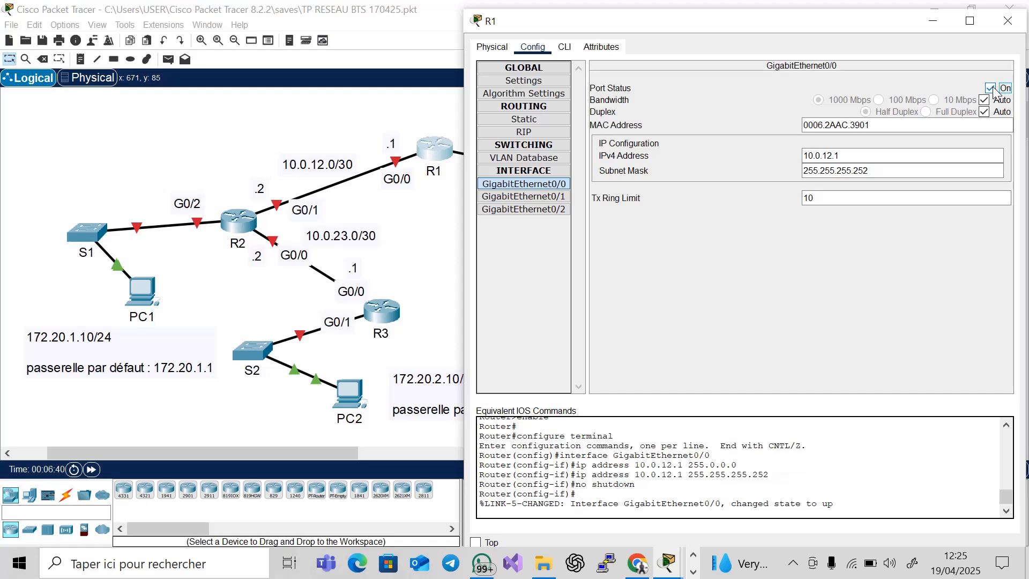
click(1007, 21)
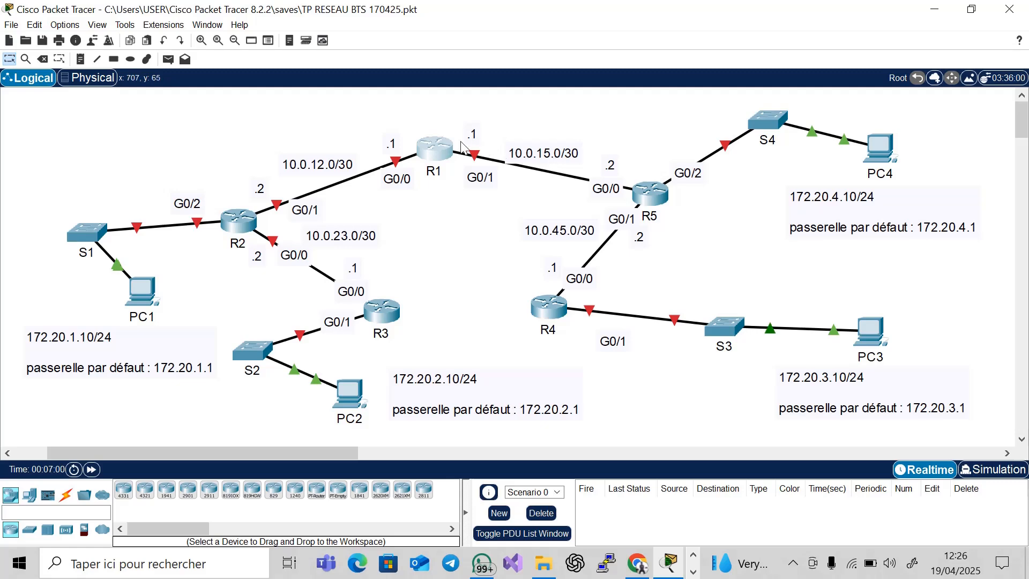
Configure R1's GigabitEthernet0/1 with IPv4 address 10.0.15.1 and subnet mask 255.255.255.252, and turn the port on.
click(443, 151)
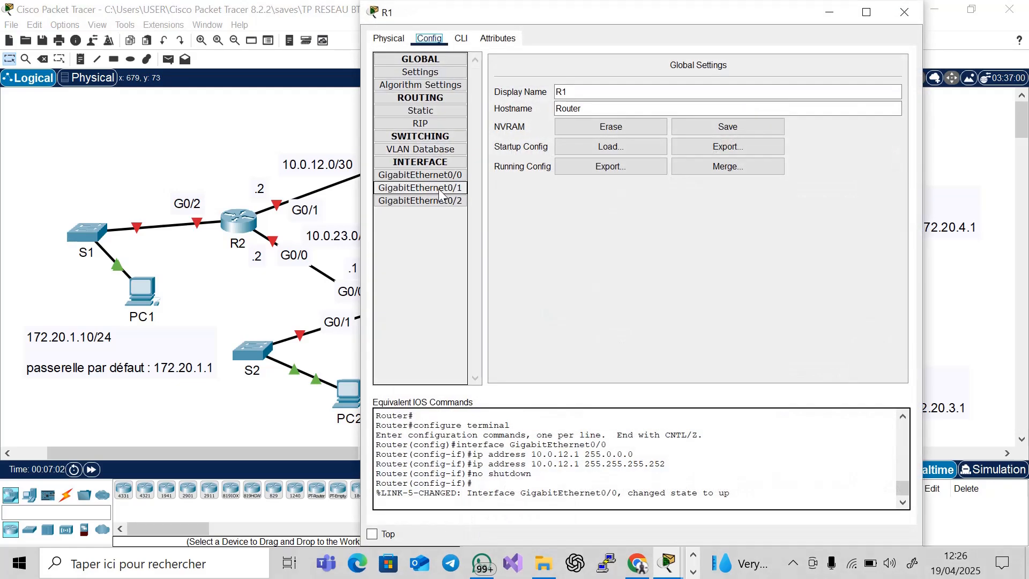
click(441, 189)
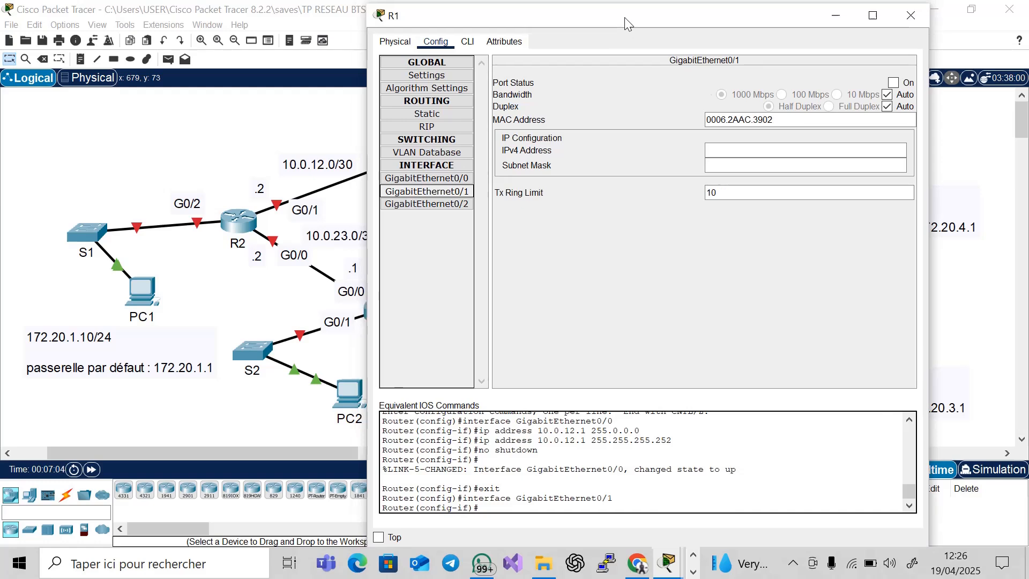
drag(625, 17, 547, 210)
click(642, 340)
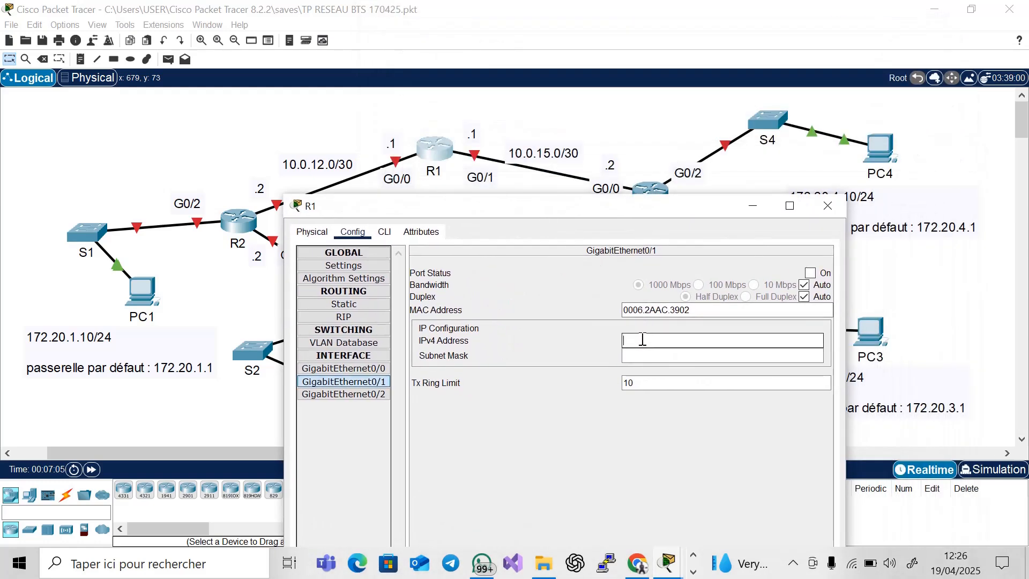
text(10.0.15.1)
click(680, 354)
text(255.255.255.252)
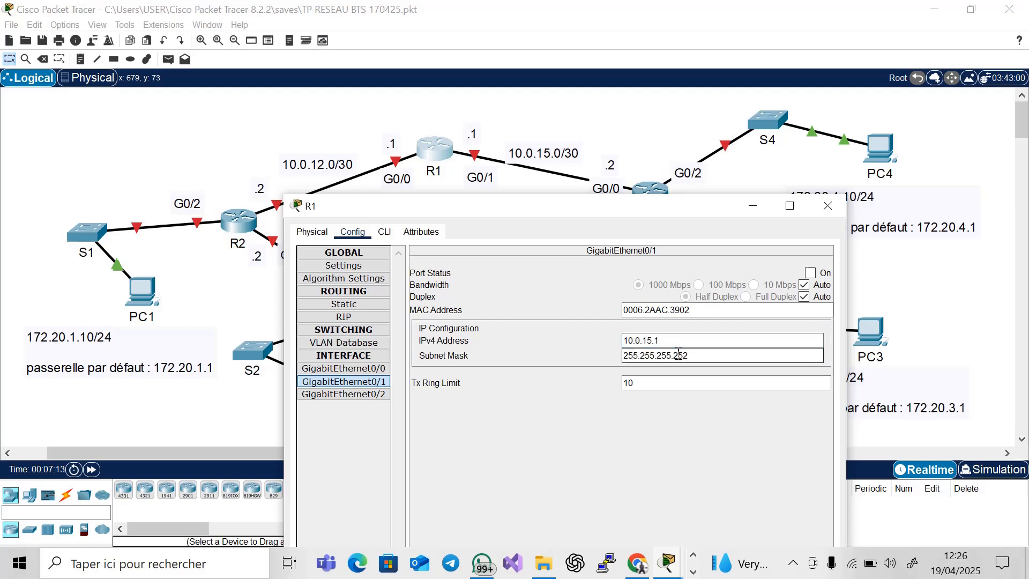
click(810, 272)
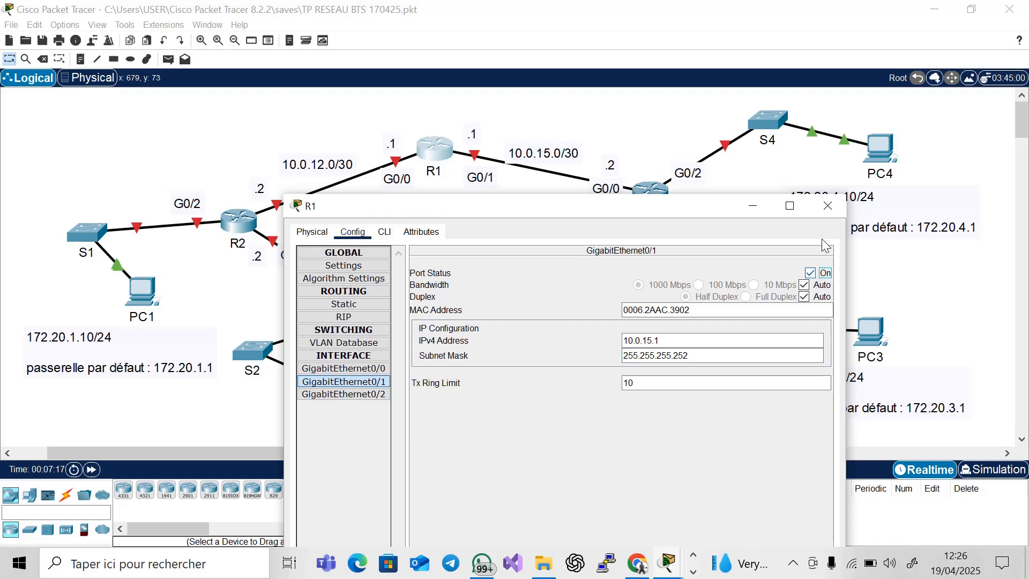
click(834, 206)
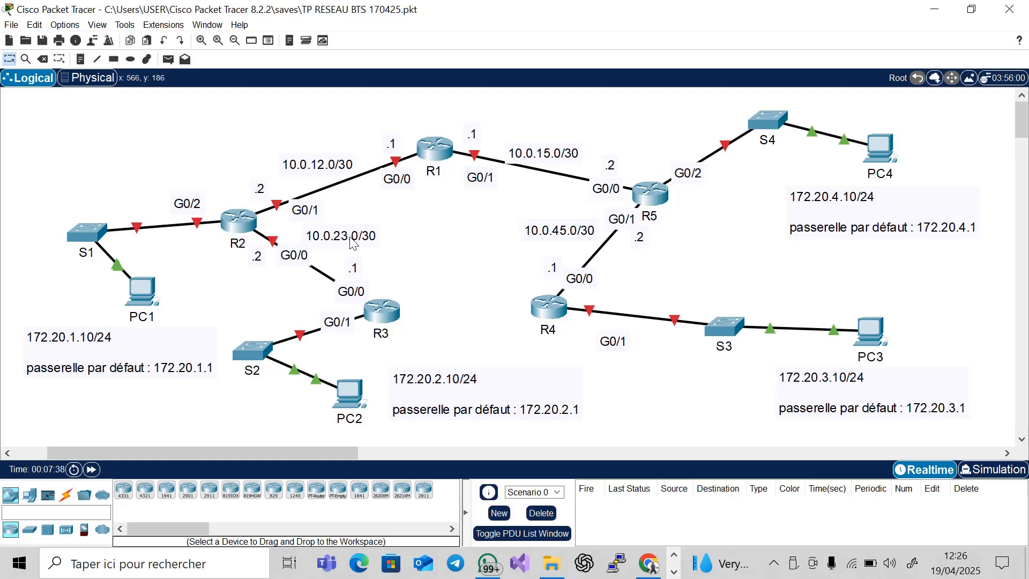
Assign the IPv4 address 10.0.23.2 to R2's GigabitEthernet0/0 interface.
click(236, 221)
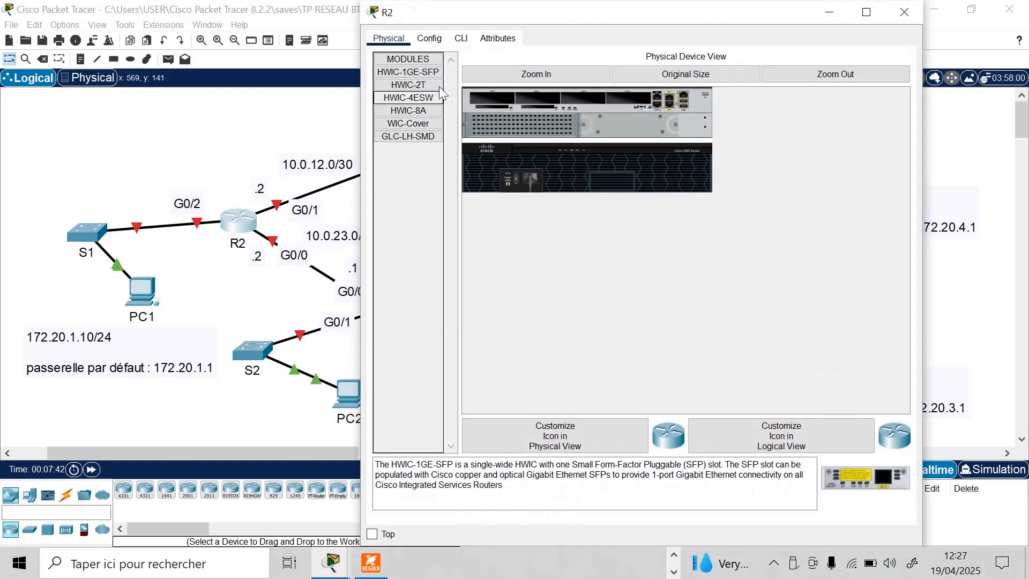
click(428, 38)
click(441, 176)
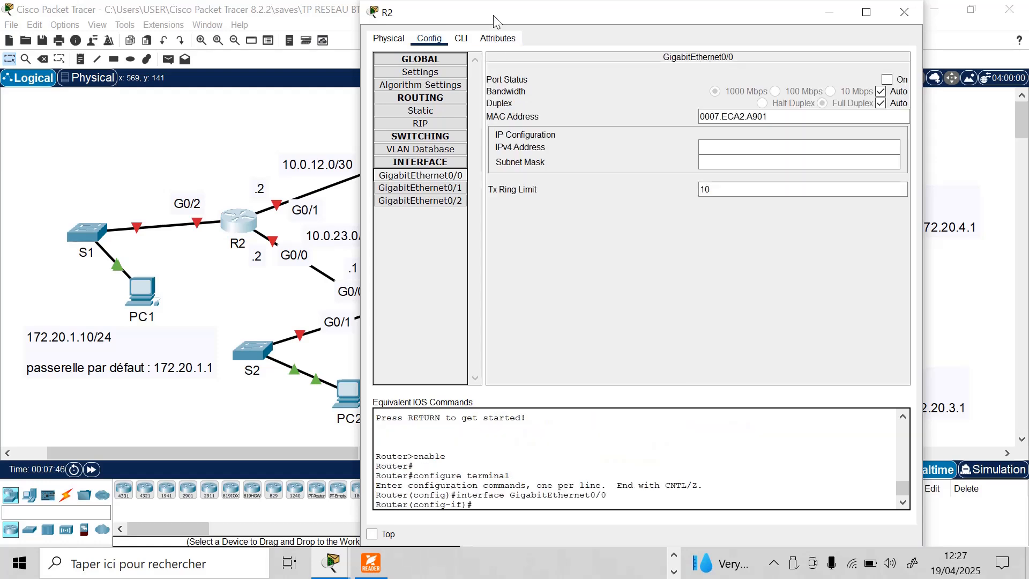
drag(499, 13, 603, 41)
click(811, 174)
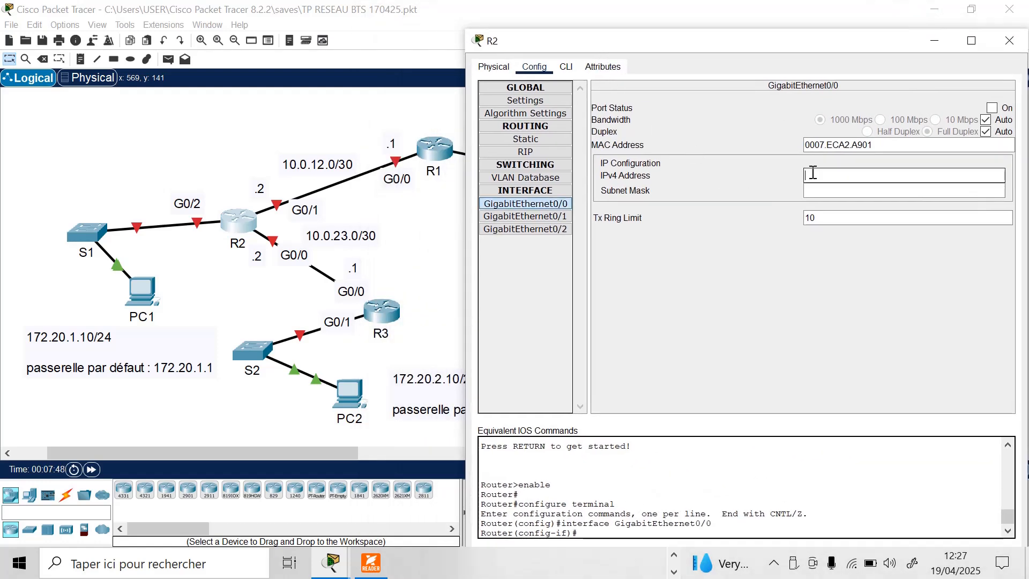
text(10.0.23.1)
key(BackSpace)
text(2)
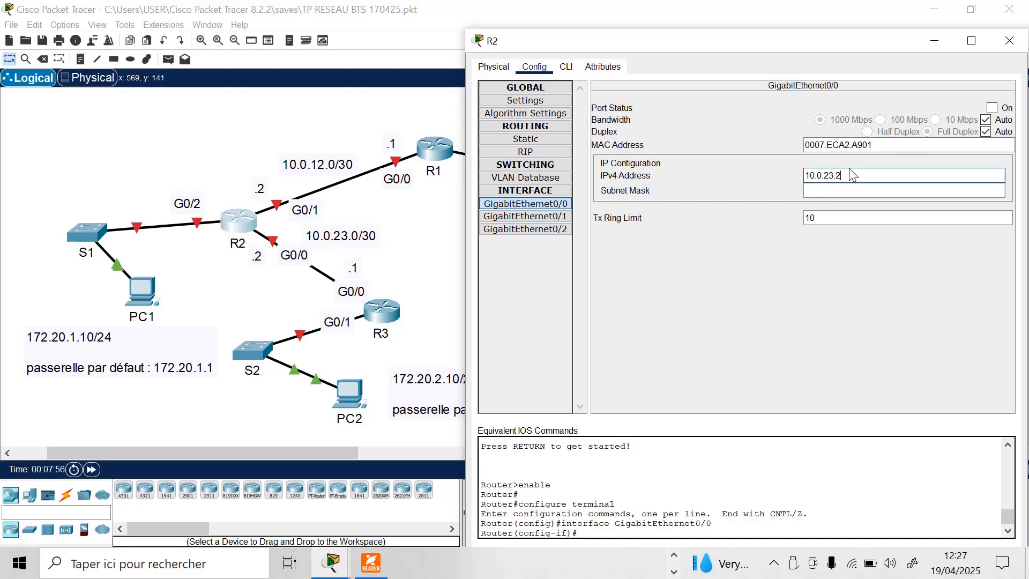
Set the subnet mask of R2's GigabitEthernet0/0 to 255.255.255.252 and turn the port on, putting R2's window away.
click(864, 191)
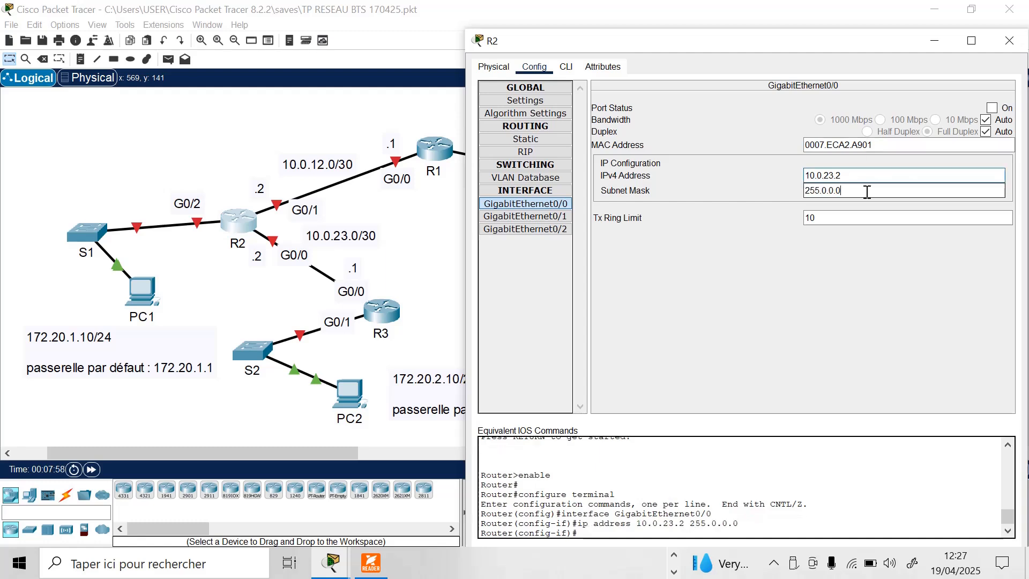
key(BackSpace)
key(BackSpace)
key(BackSpace)
text(.255.252)
click(993, 108)
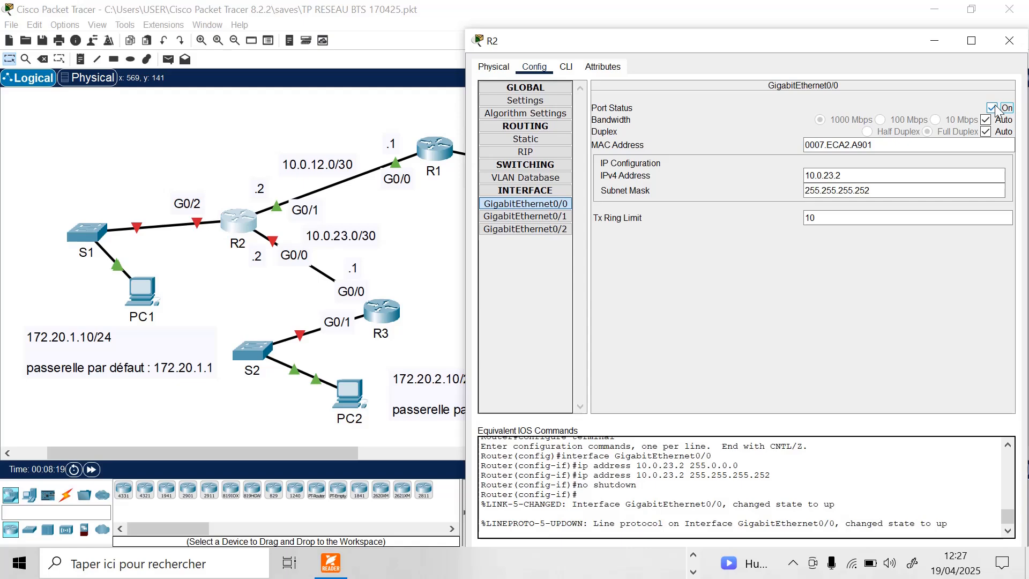
click(942, 45)
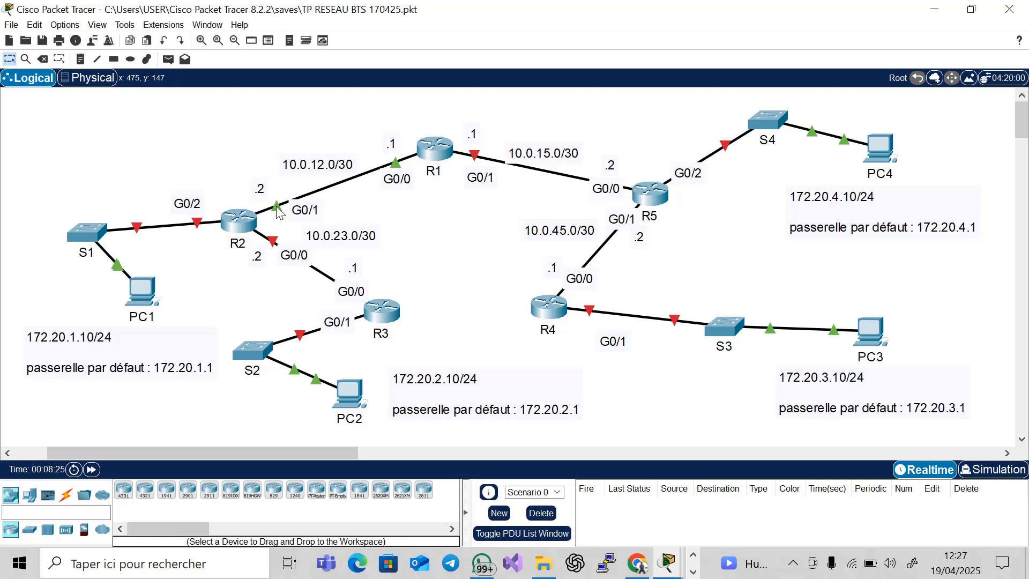
Swap the interface labels beside R2 so that G0/0 marks the link to R1 and G0/1 the link to R3.
drag(307, 210, 332, 219)
click(243, 152)
mouse_move(293, 256)
mouse_down()
mouse_move(293, 213)
mouse_move(299, 250)
mouse_up()
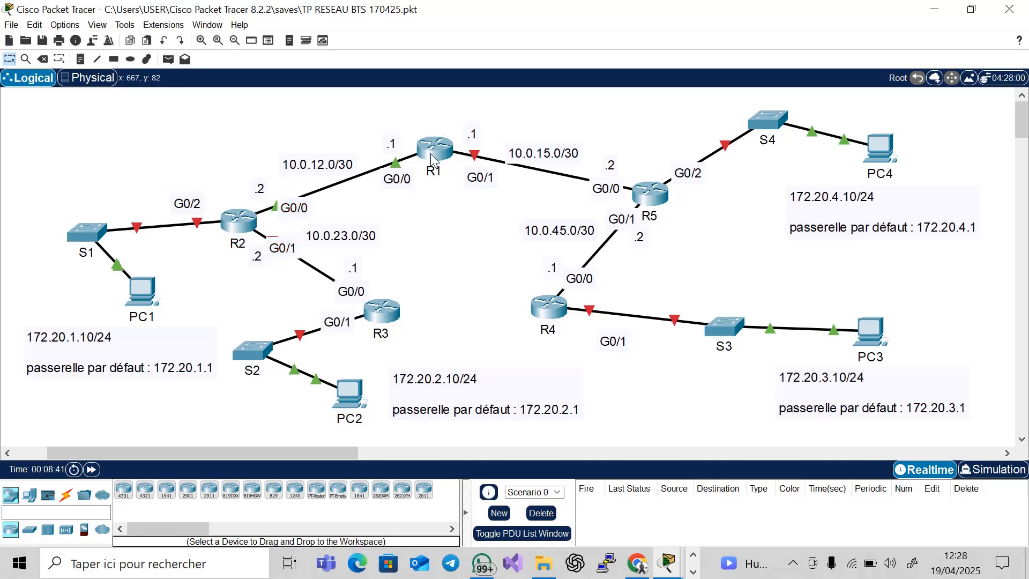
mouse_move(431, 159)
mouse_move(290, 246)
mouse_down()
mouse_move(332, 211)
mouse_move(289, 243)
mouse_up()
click(347, 204)
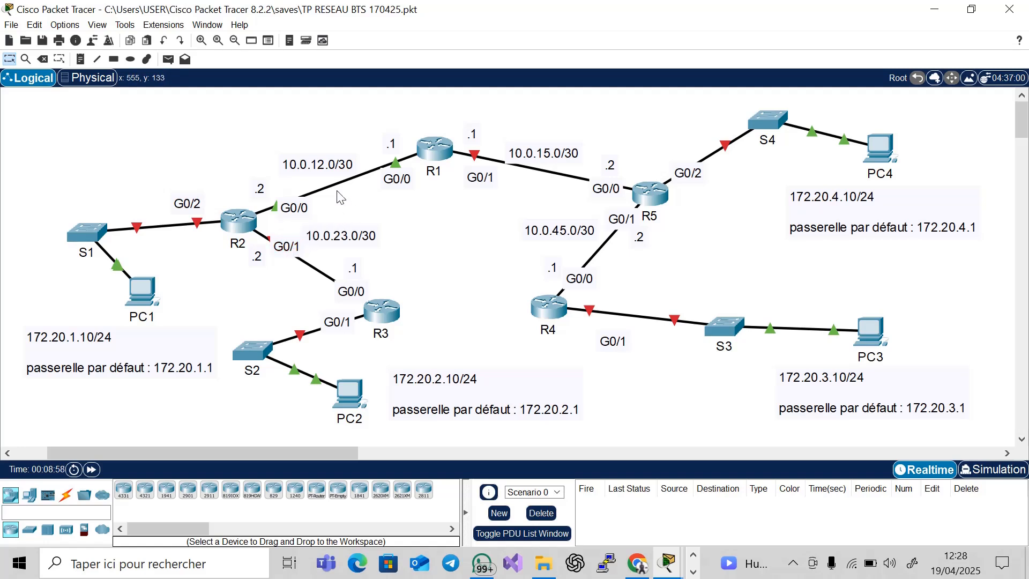
drag(302, 207, 330, 211)
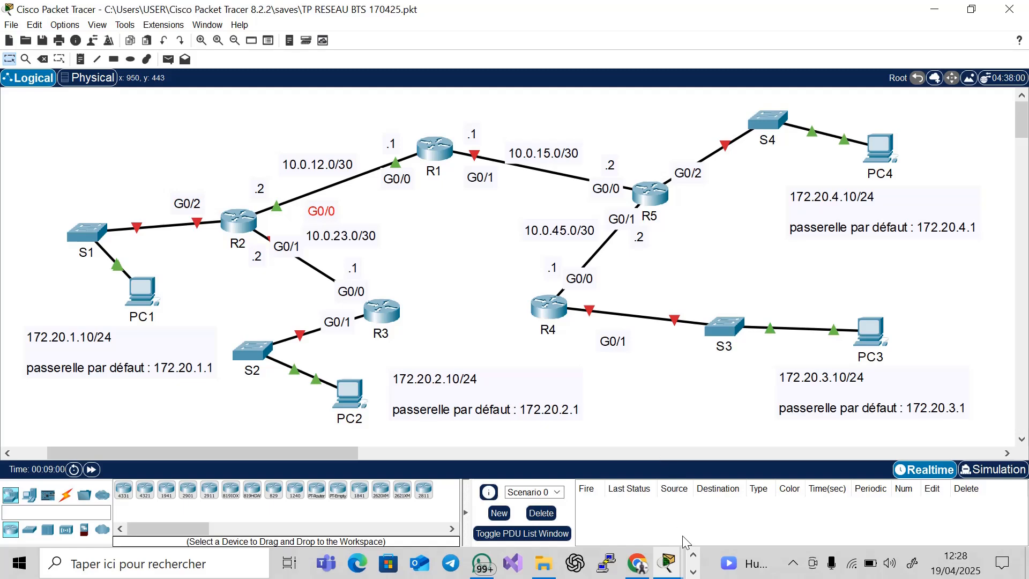
click(793, 562)
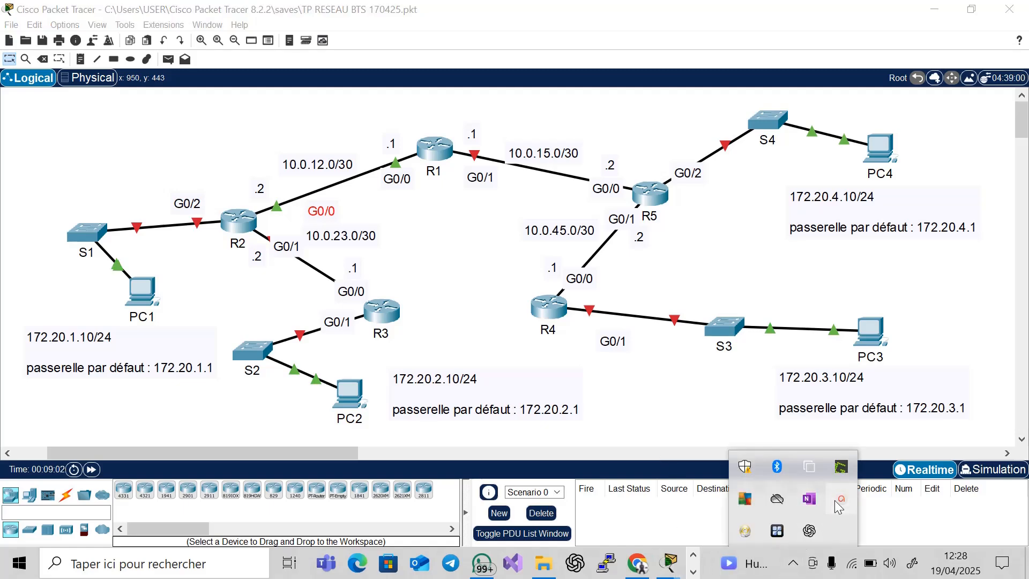
click(836, 500)
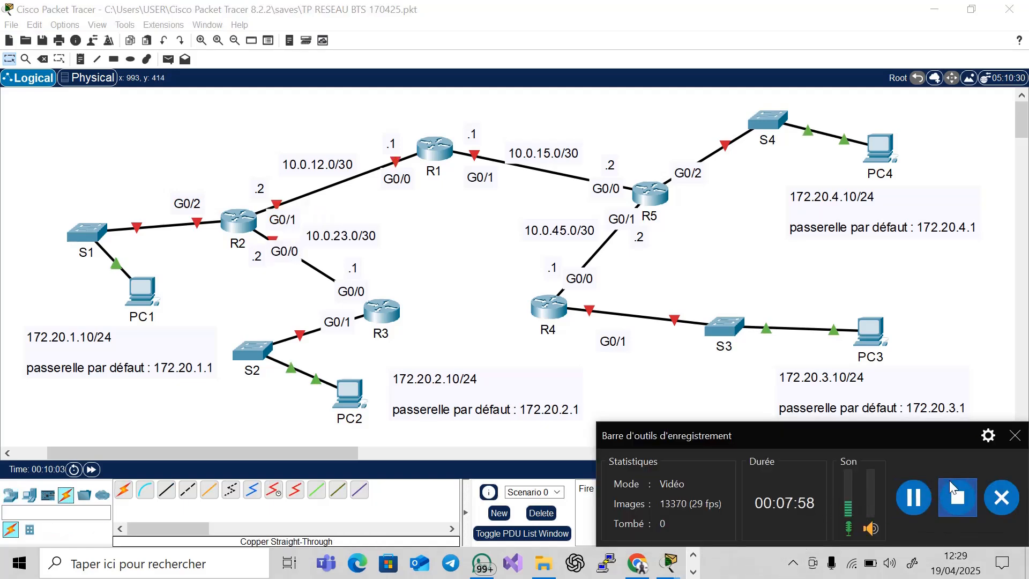
click(1015, 435)
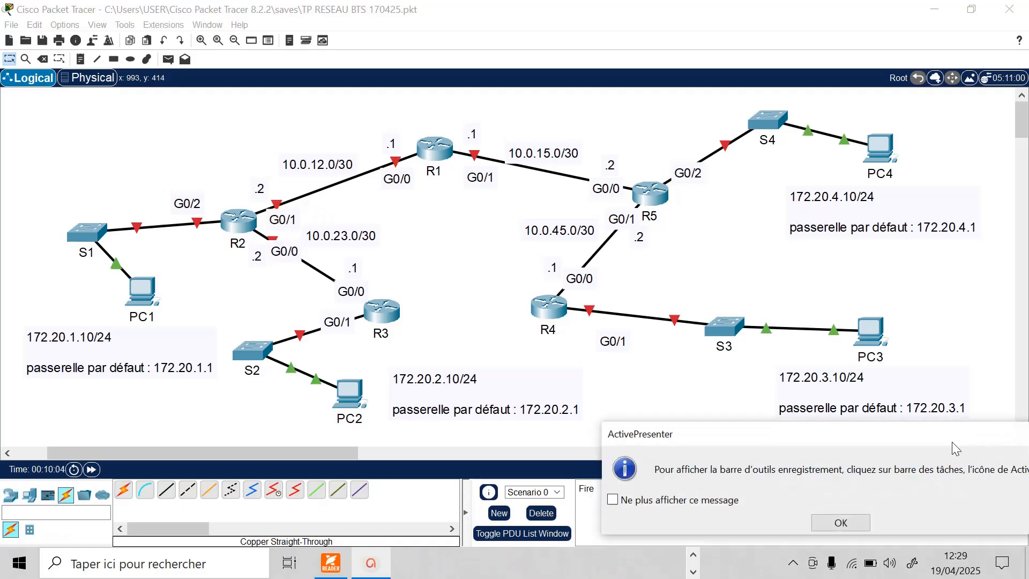
click(841, 523)
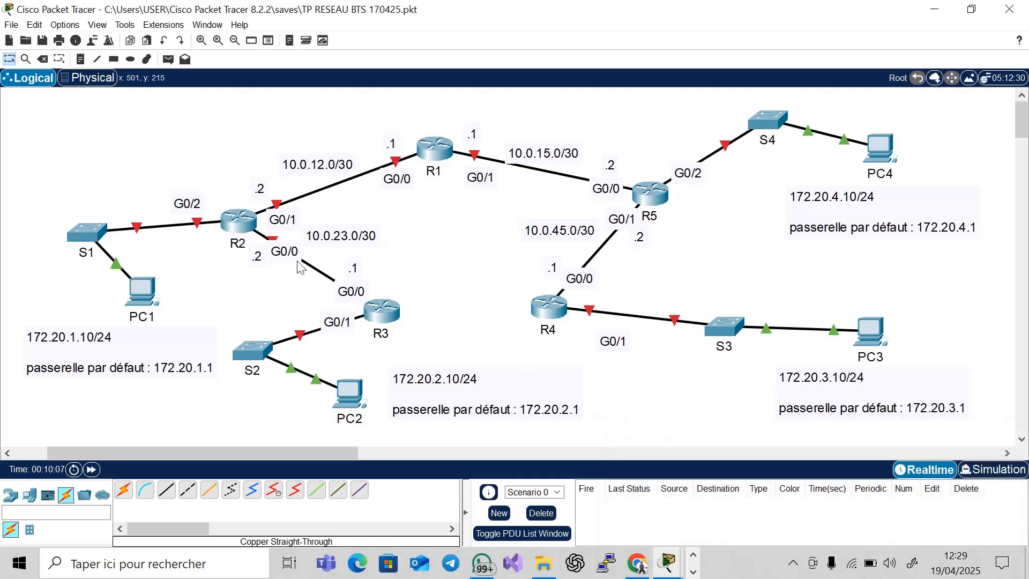
Configure R2's GigabitEthernet0/1 with IPv4 address 10.0.12.2 and subnet mask 255.255.255.252, turn the port on, and close R2's window.
click(239, 228)
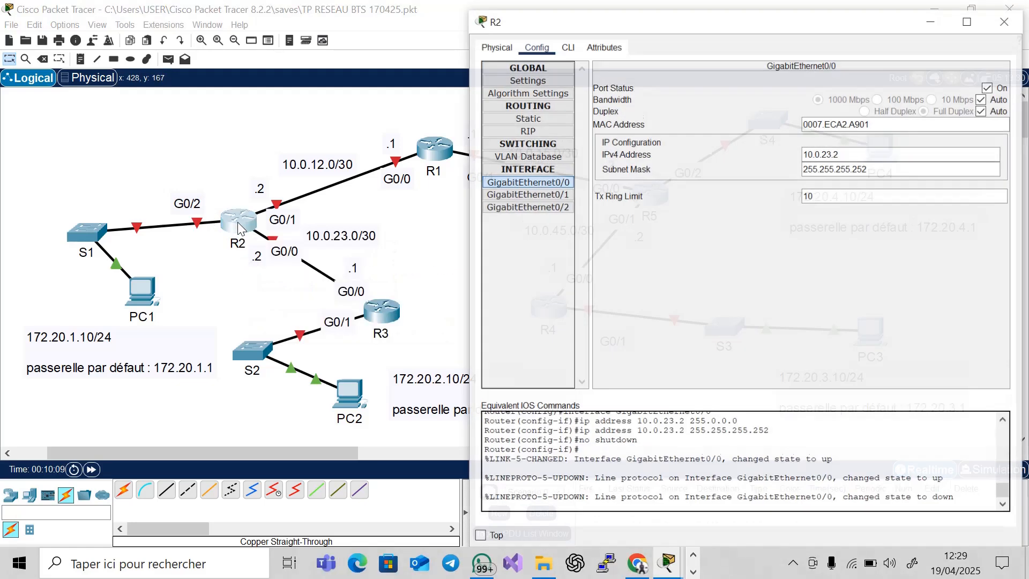
click(556, 188)
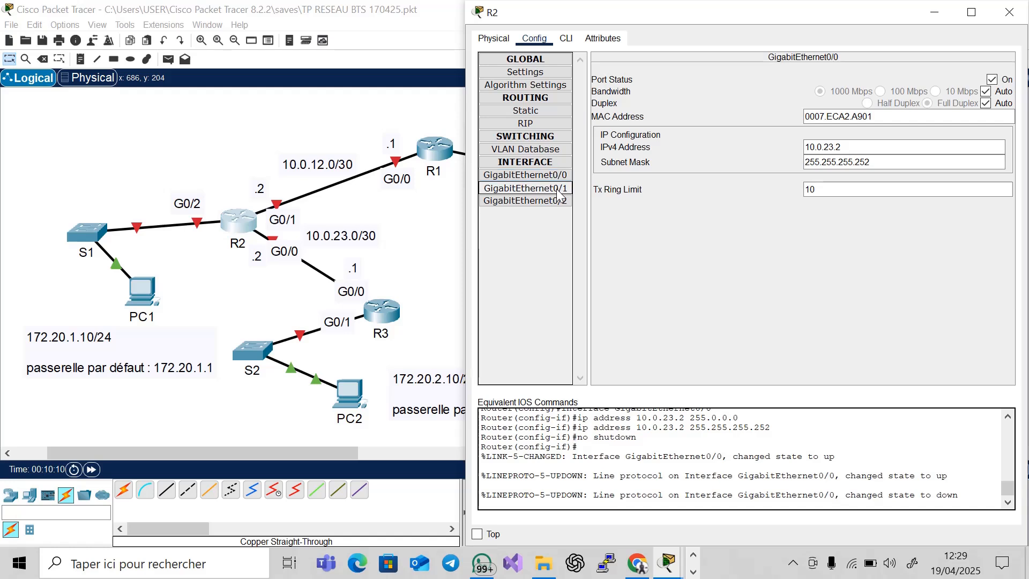
click(820, 149)
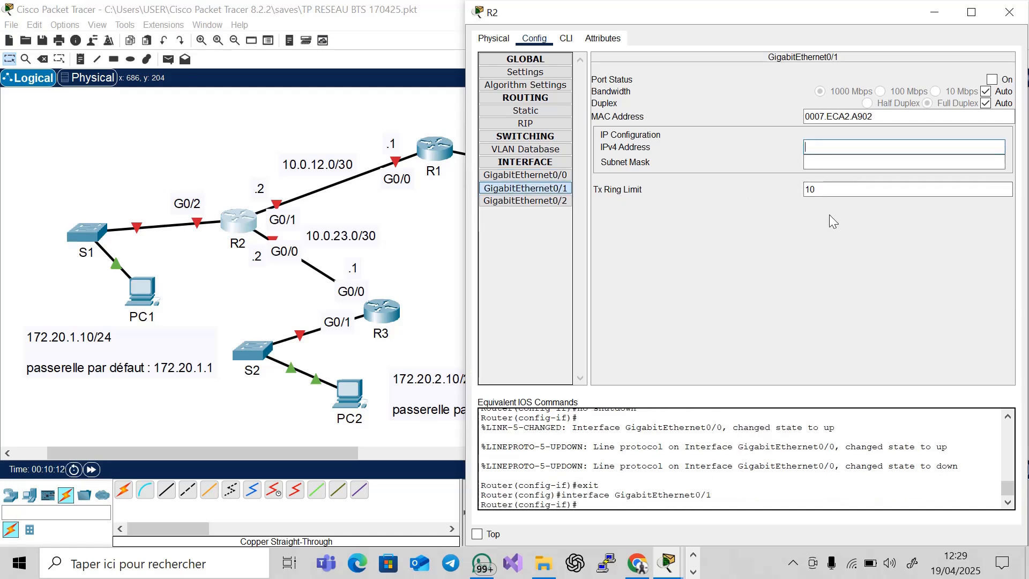
text(10.0.12.2)
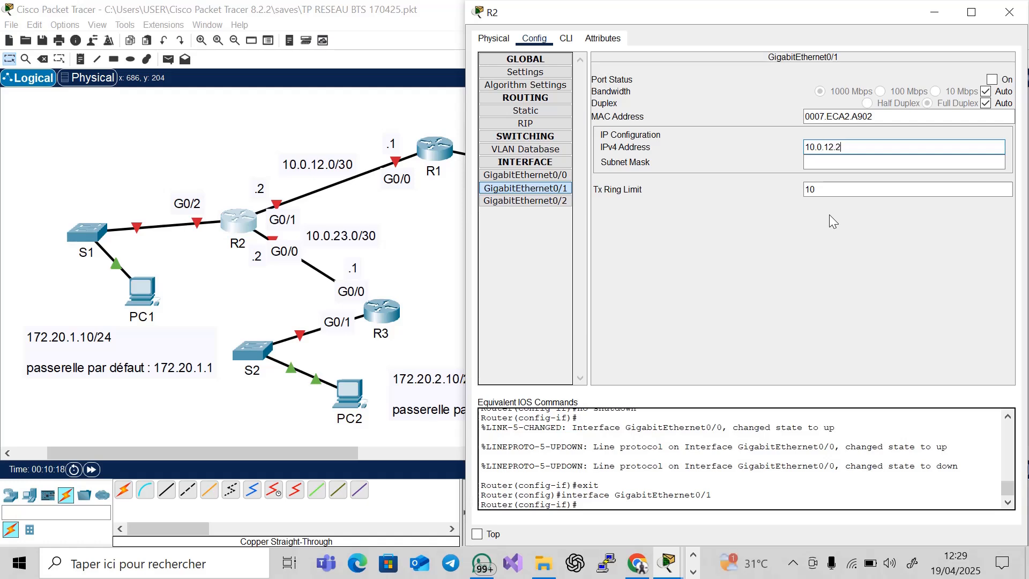
click(820, 162)
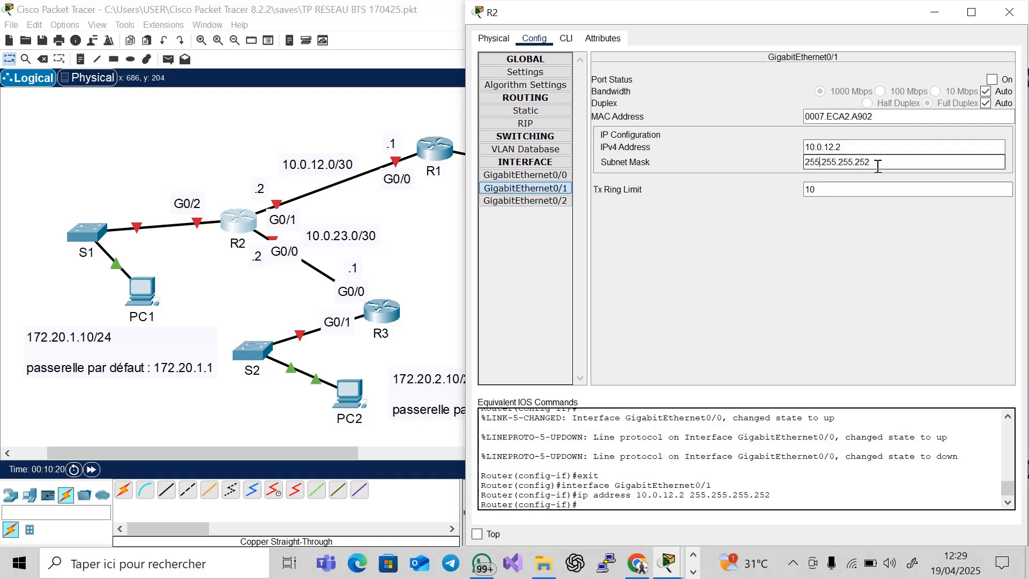
click(999, 81)
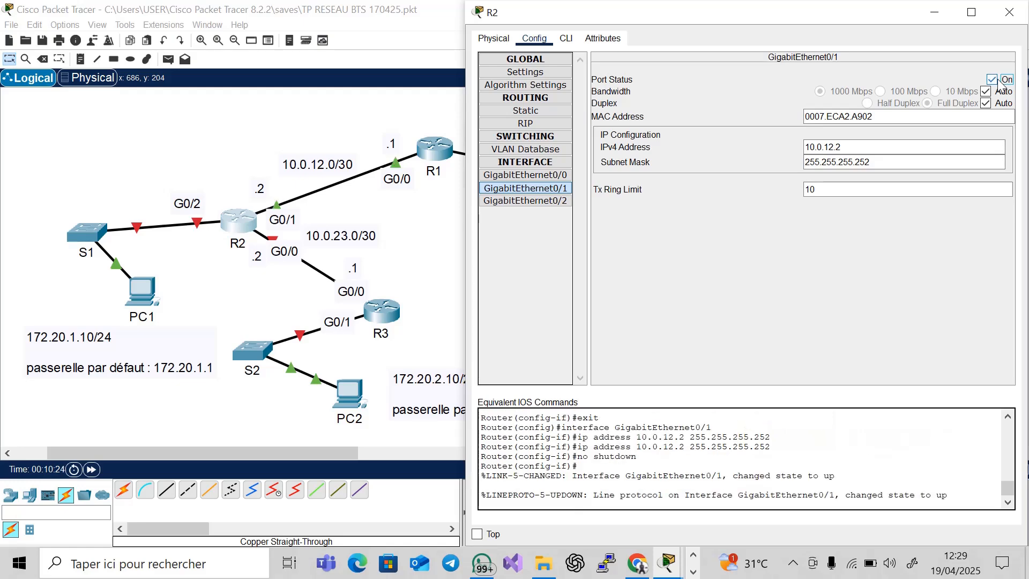
click(1010, 12)
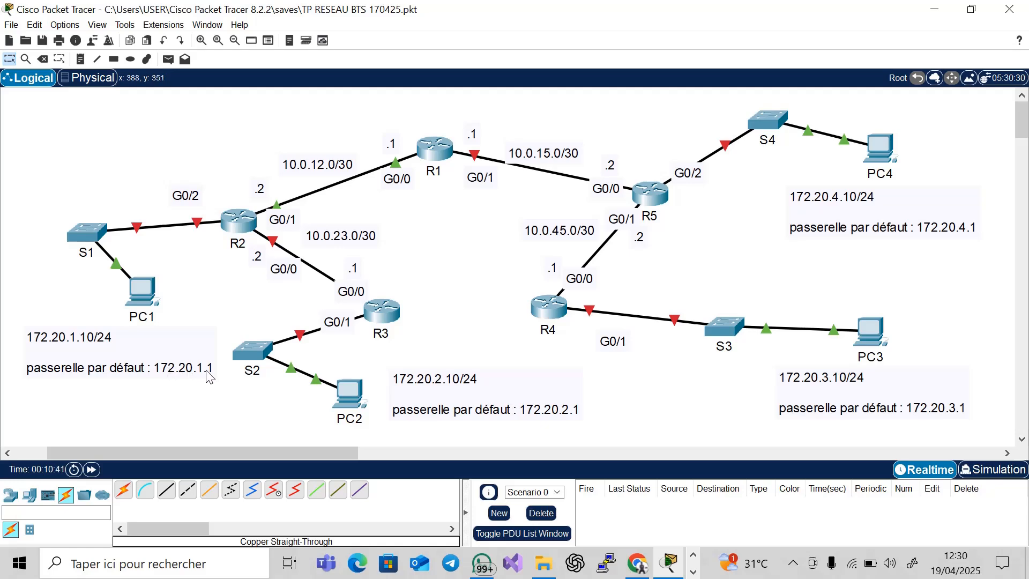
Configure R2's GigabitEthernet0/2 with IPv4 address 172.20.1.1 and subnet mask 255.255.255.0, turn the port on, and close R2's window.
click(238, 220)
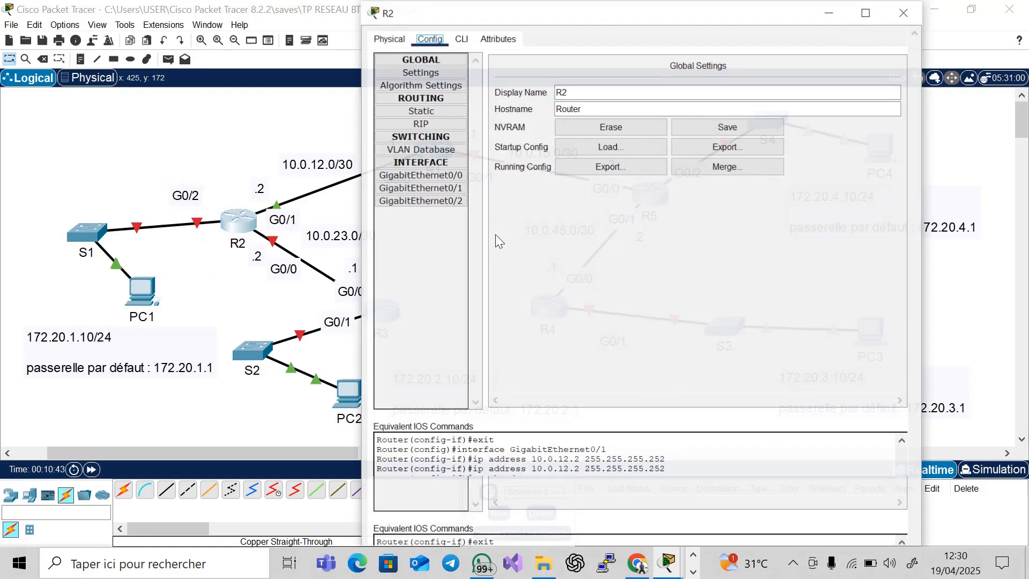
click(449, 202)
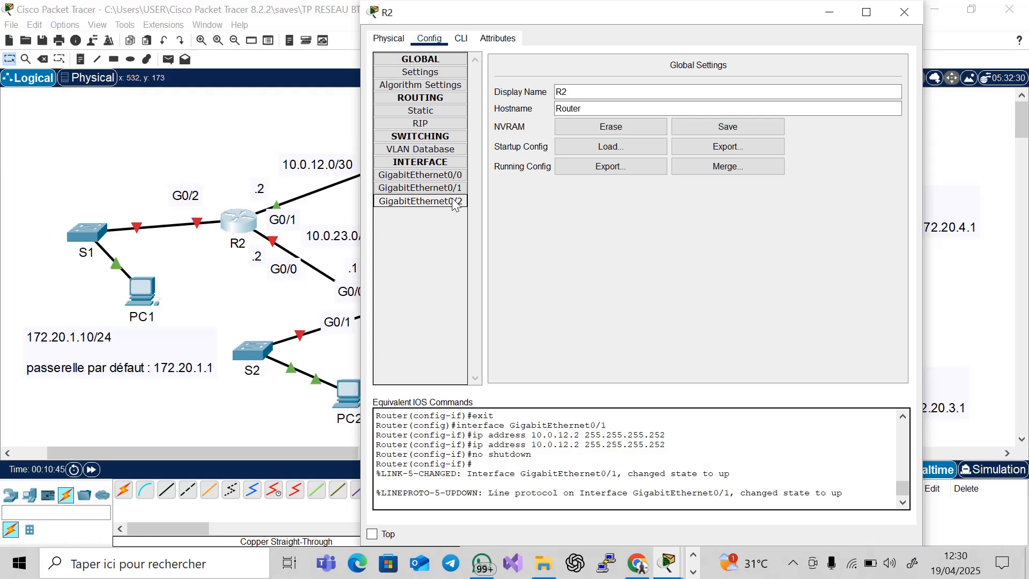
click(719, 145)
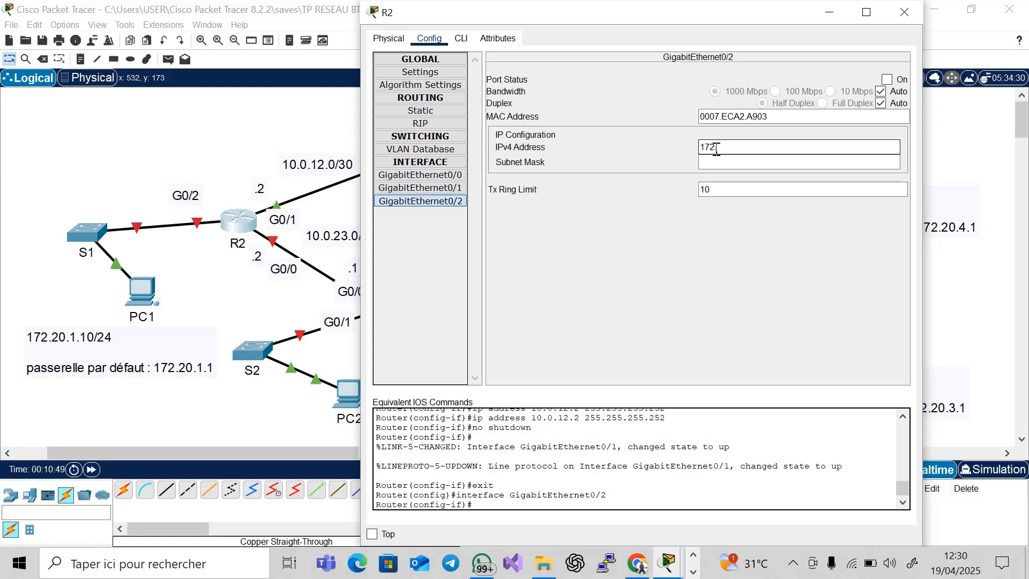
click(766, 163)
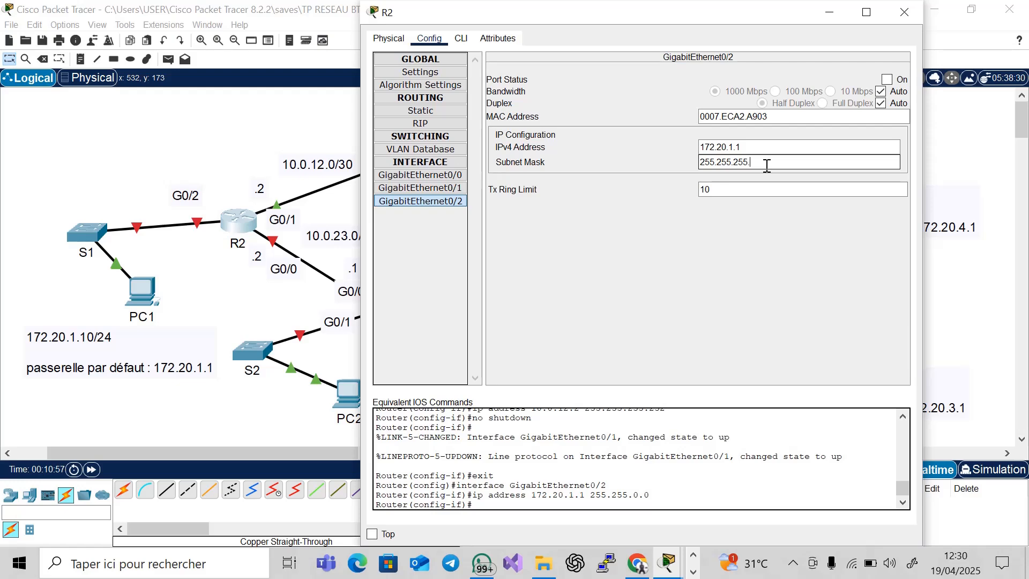
text(0)
click(887, 80)
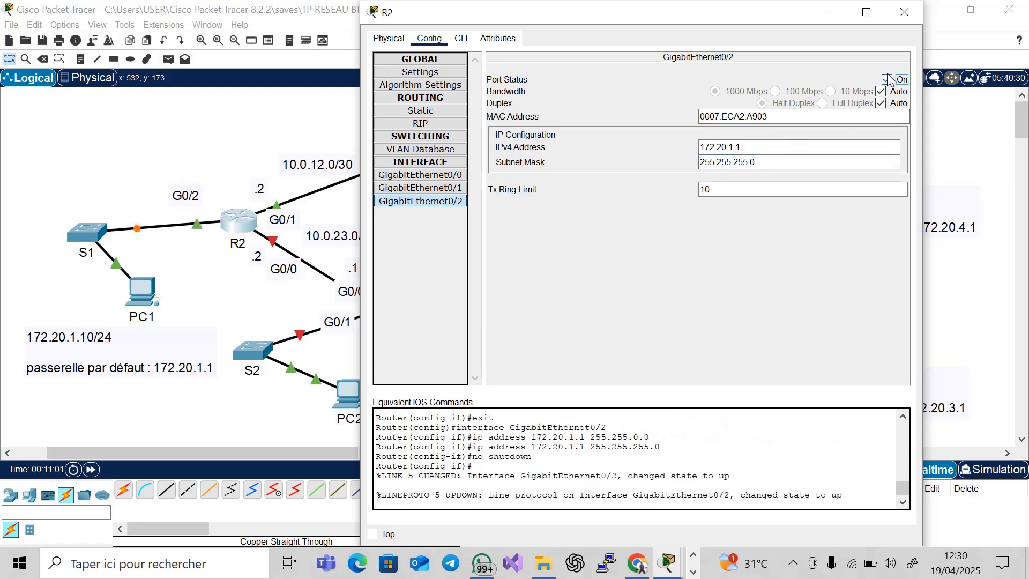
click(906, 19)
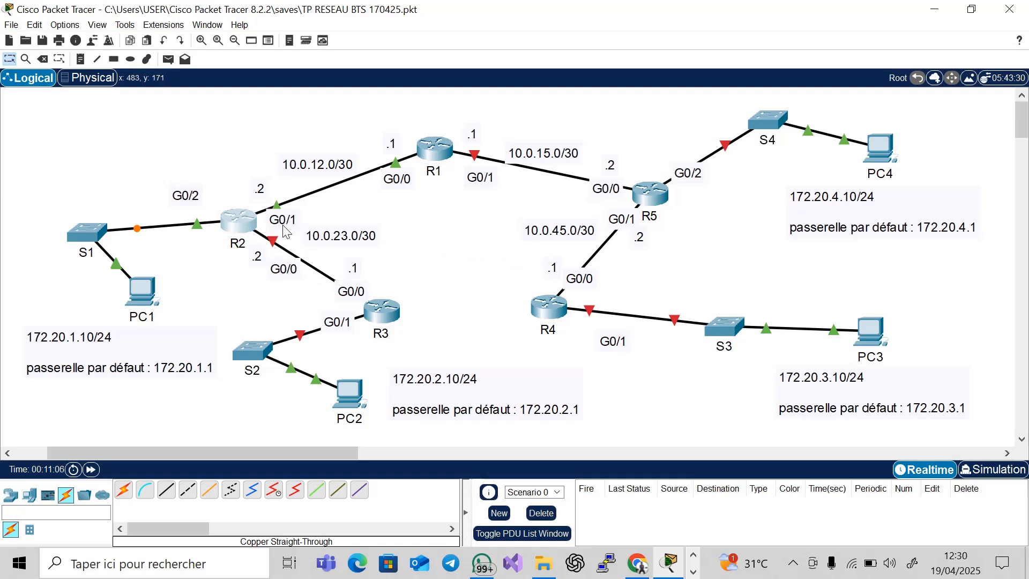
Reposition the interface labels around R2 and R3 so they sit beside their links without covering the link status markers.
drag(287, 230, 289, 217)
drag(286, 271, 284, 247)
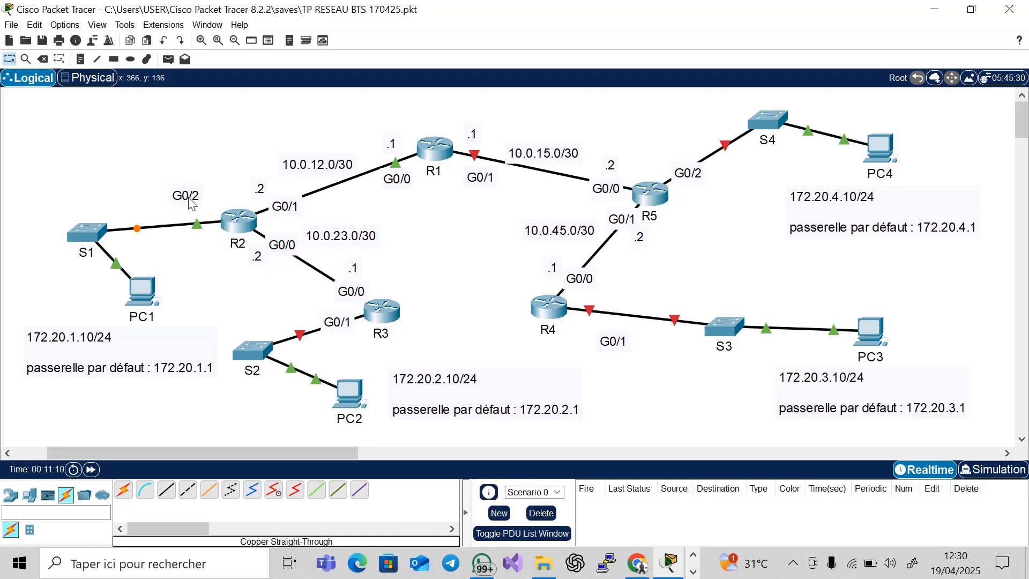
drag(189, 202, 193, 213)
drag(288, 211, 312, 218)
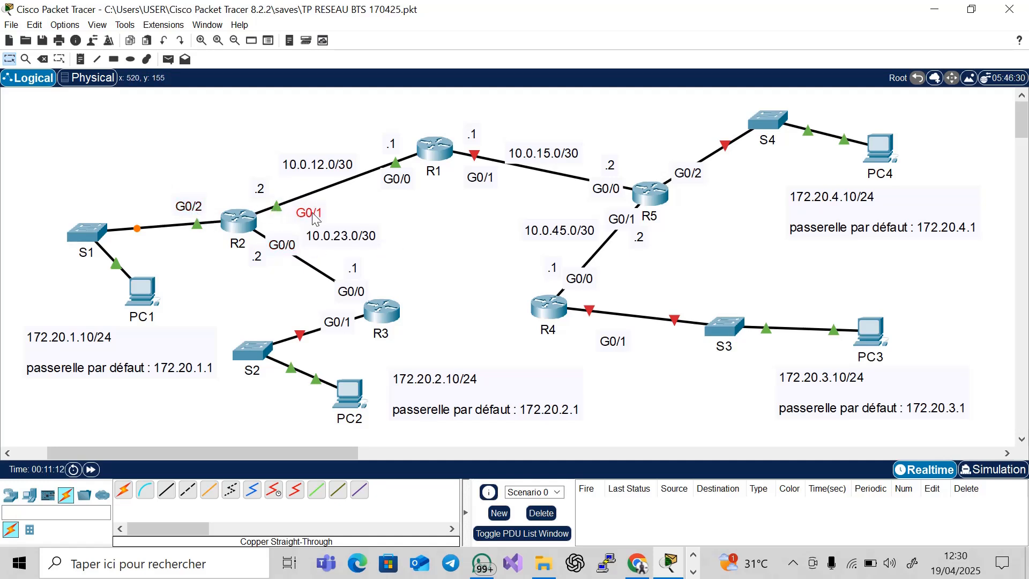
click(286, 250)
drag(288, 250, 293, 268)
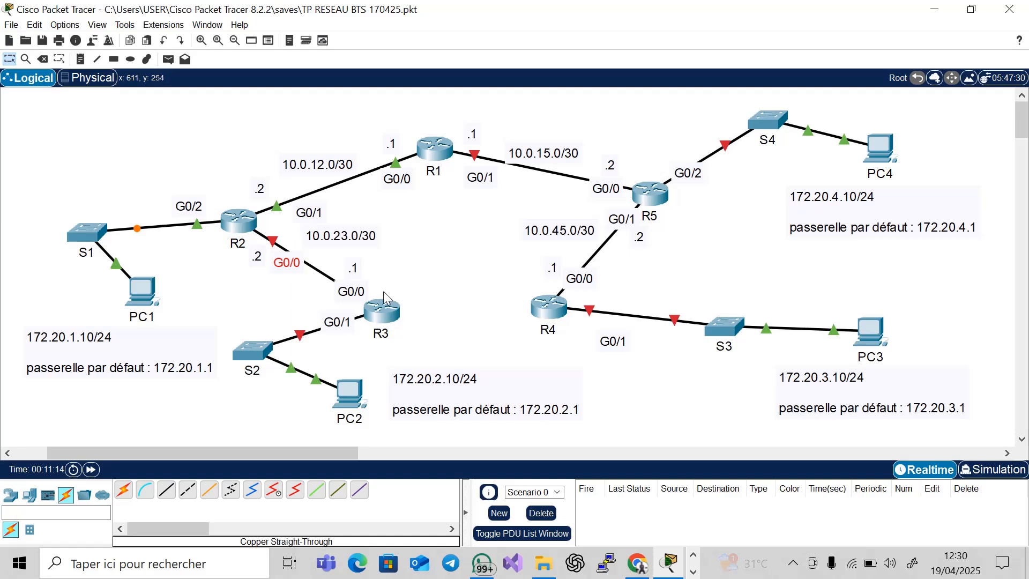
drag(352, 293, 387, 273)
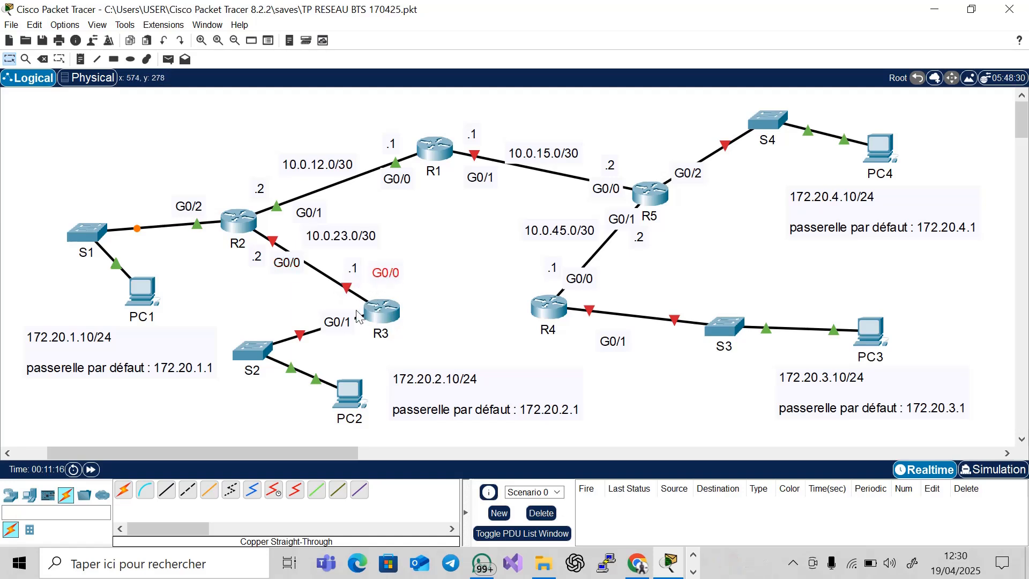
drag(346, 324, 318, 311)
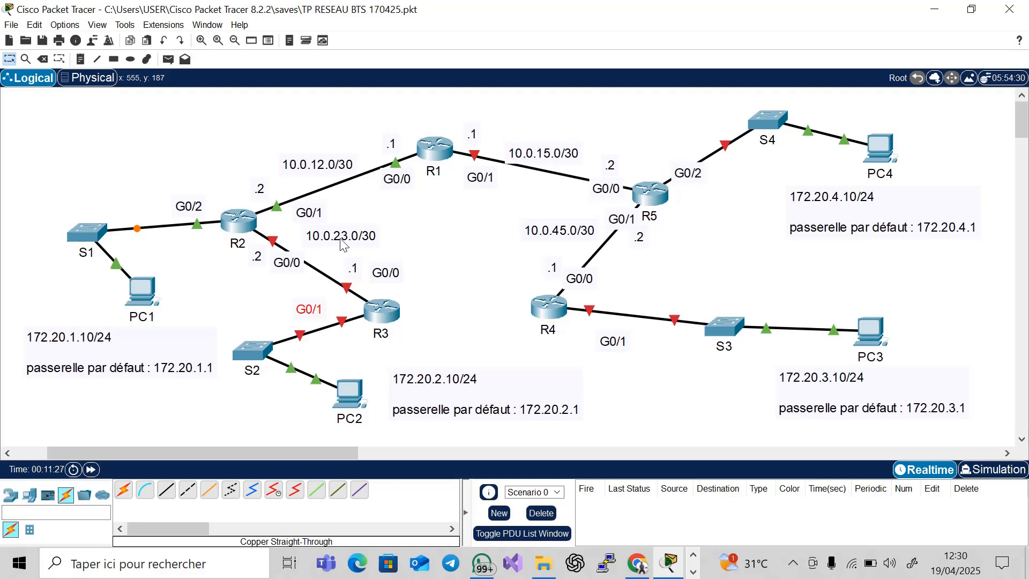
Configure R3's GigabitEthernet0/0 with IPv4 address 10.0.23.1 and subnet mask 255.255.255.252, and turn the port on.
click(383, 319)
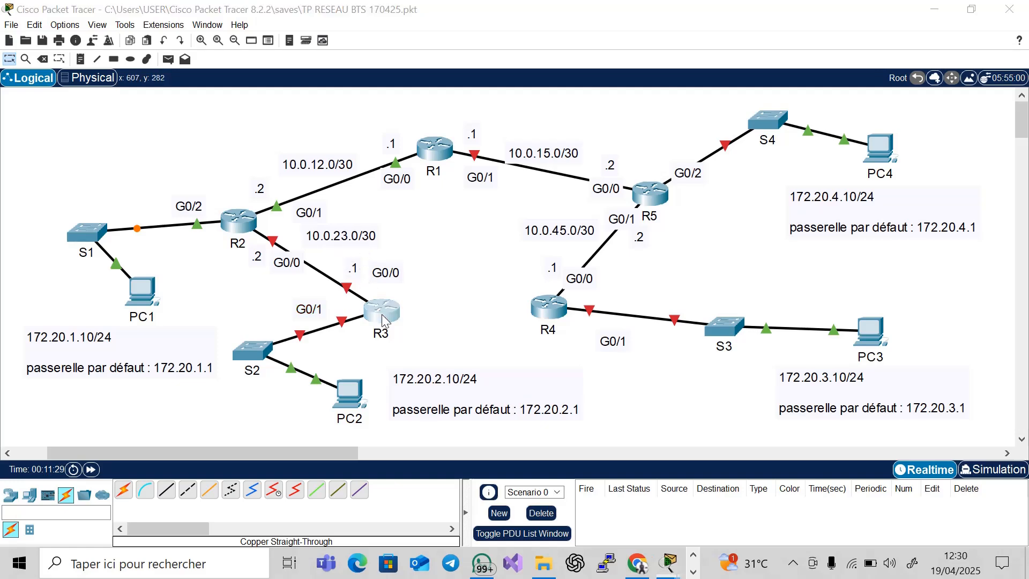
click(461, 39)
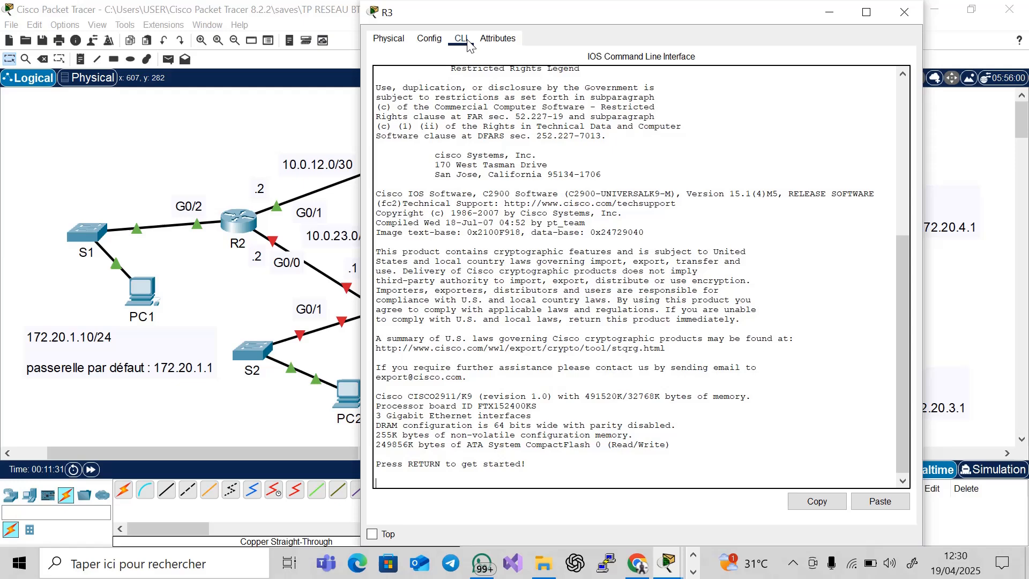
click(429, 39)
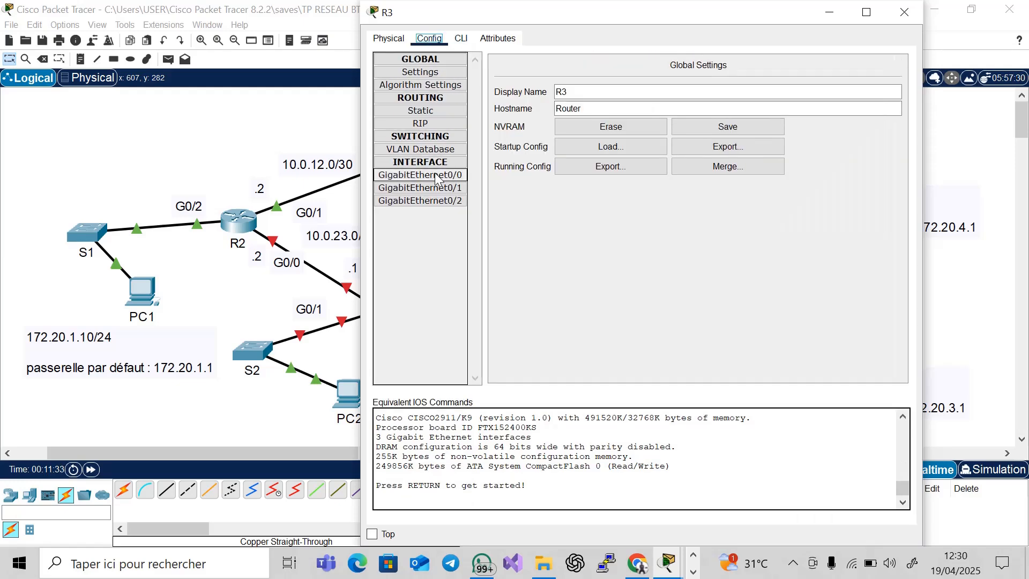
click(438, 177)
drag(584, 13, 668, 43)
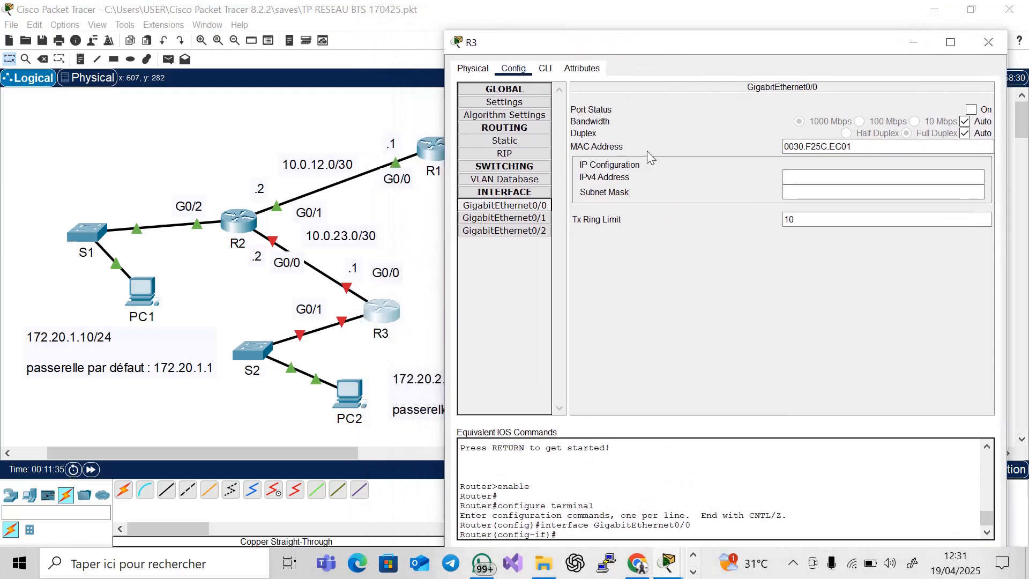
click(800, 177)
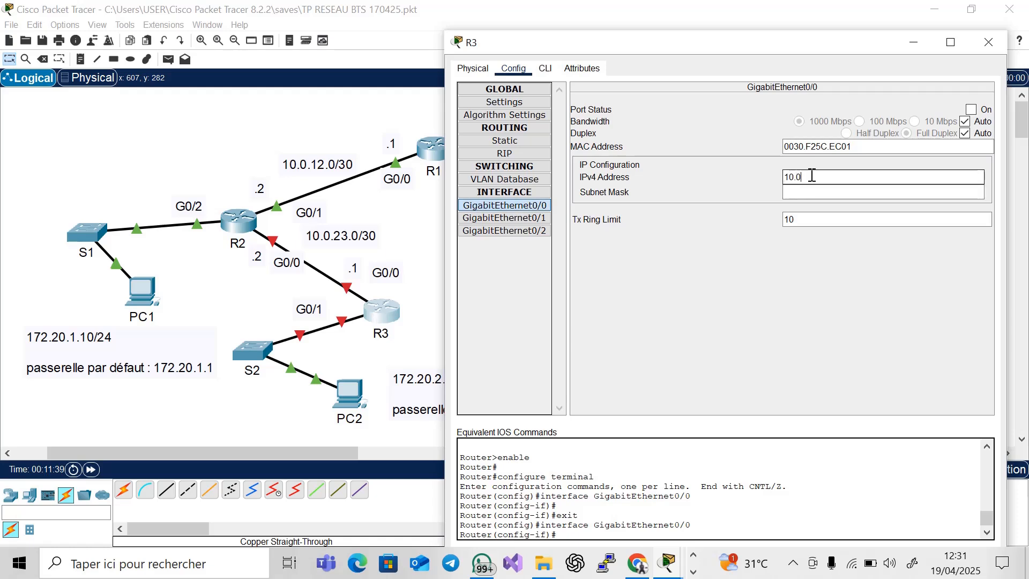
text(10.0.23.1)
click(844, 192)
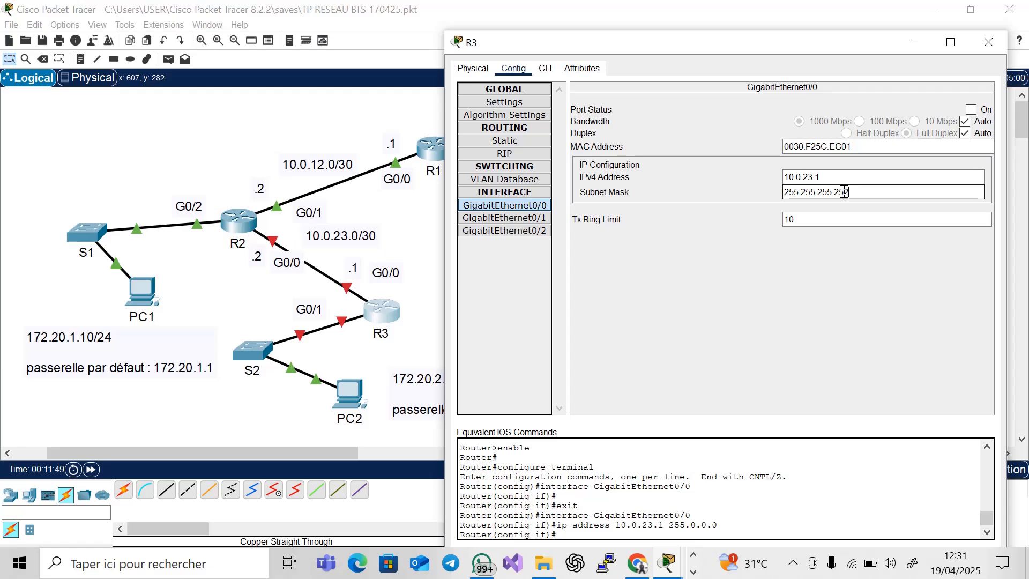
click(971, 109)
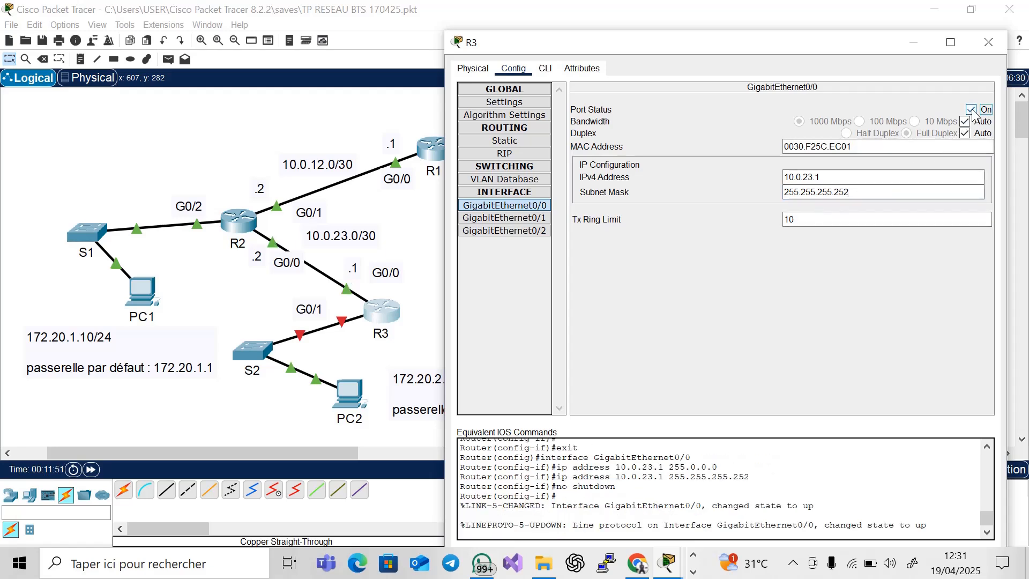
Configure R3's GigabitEthernet0/1 with IPv4 address 172.20.2.1 and subnet mask 255.255.255.0, turn the port on, and close R3's window.
click(546, 218)
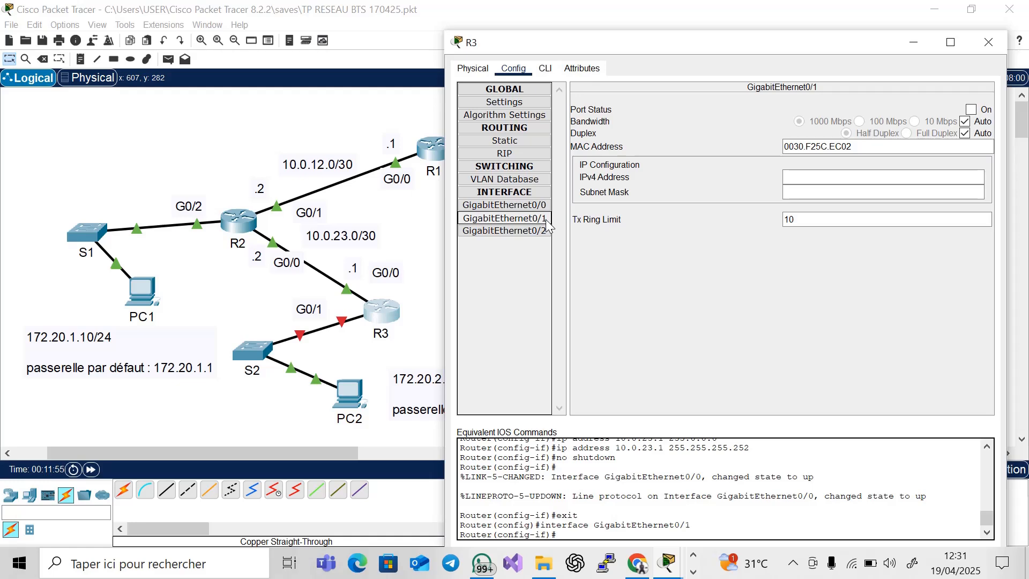
click(358, 341)
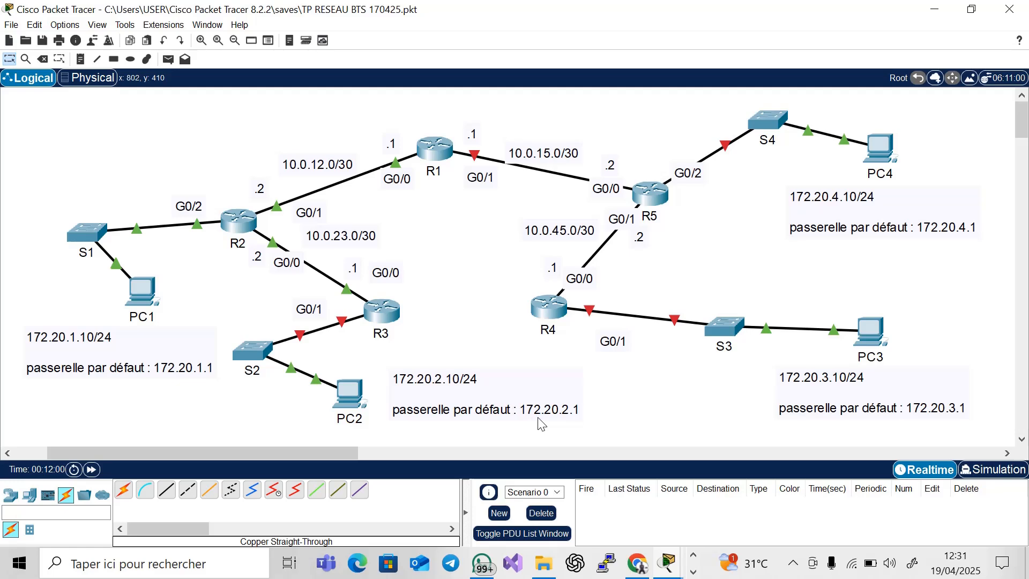
click(396, 323)
click(787, 177)
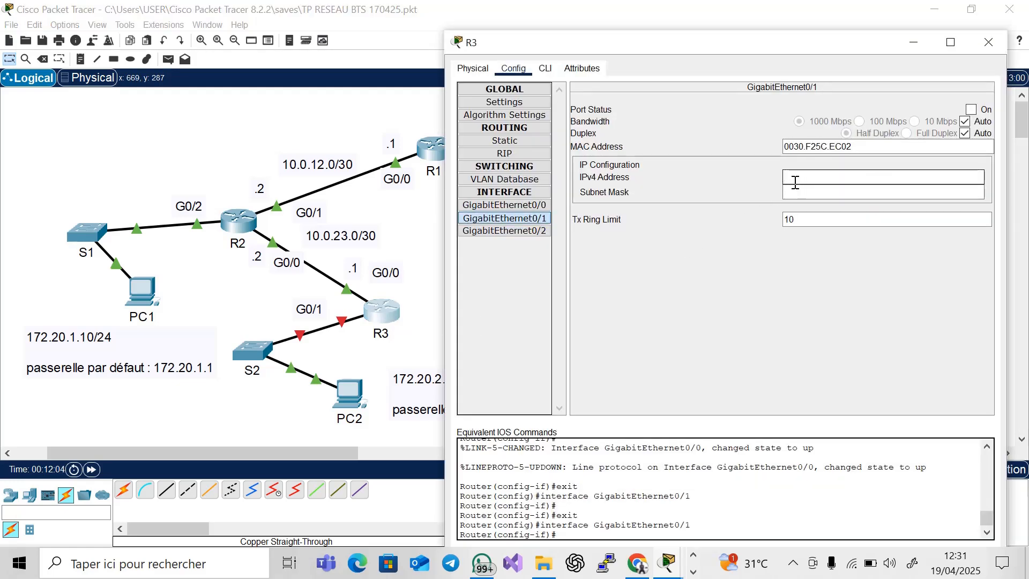
text(172.20.2.1)
click(808, 194)
click(847, 195)
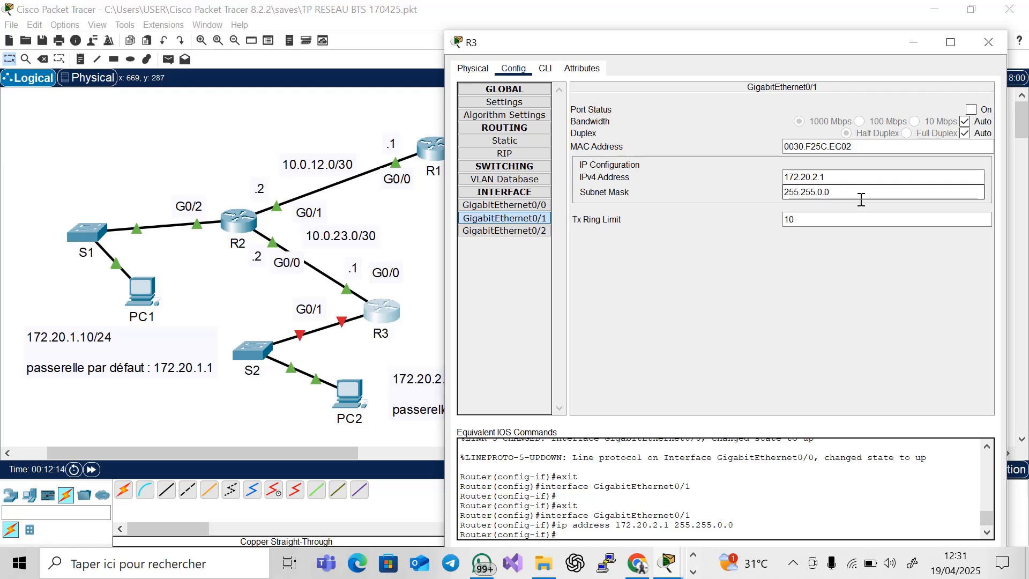
key(BackSpace)
text(255.)
click(971, 109)
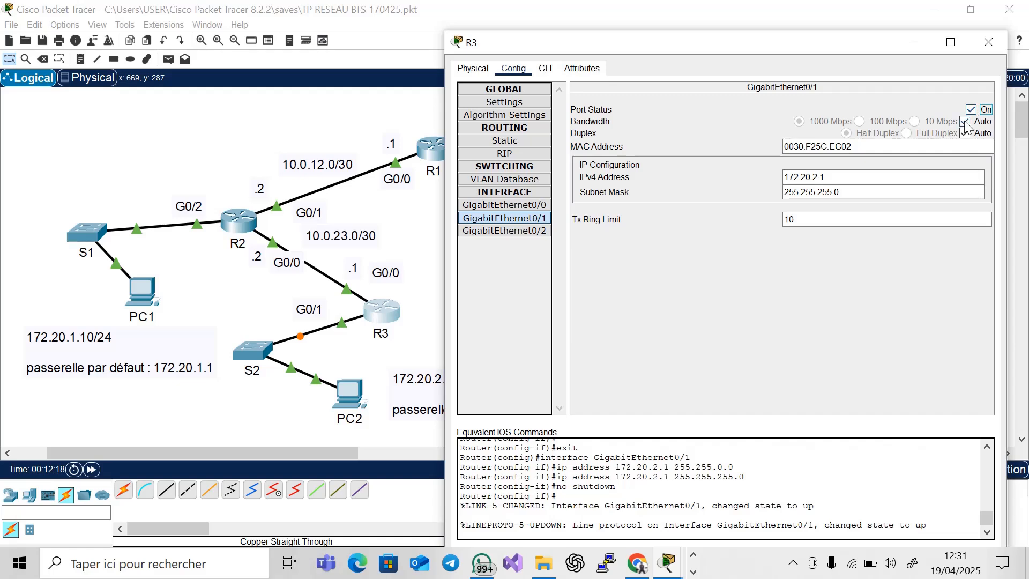
click(988, 42)
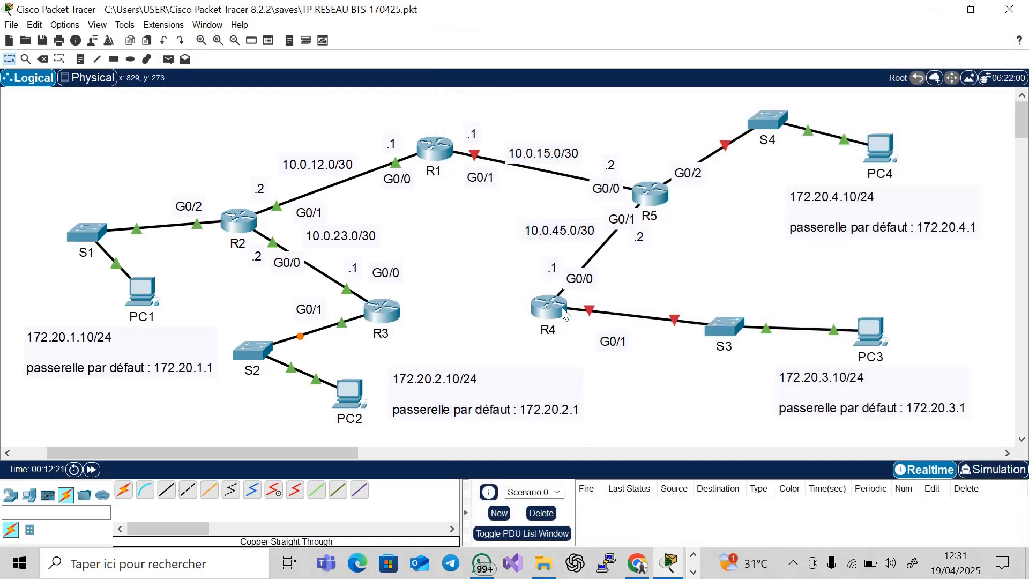
Shift the G0/0 labels near R3 and R4 so that they sit beside their links and uncover R4's link marker.
drag(397, 273, 382, 277)
drag(581, 279, 609, 279)
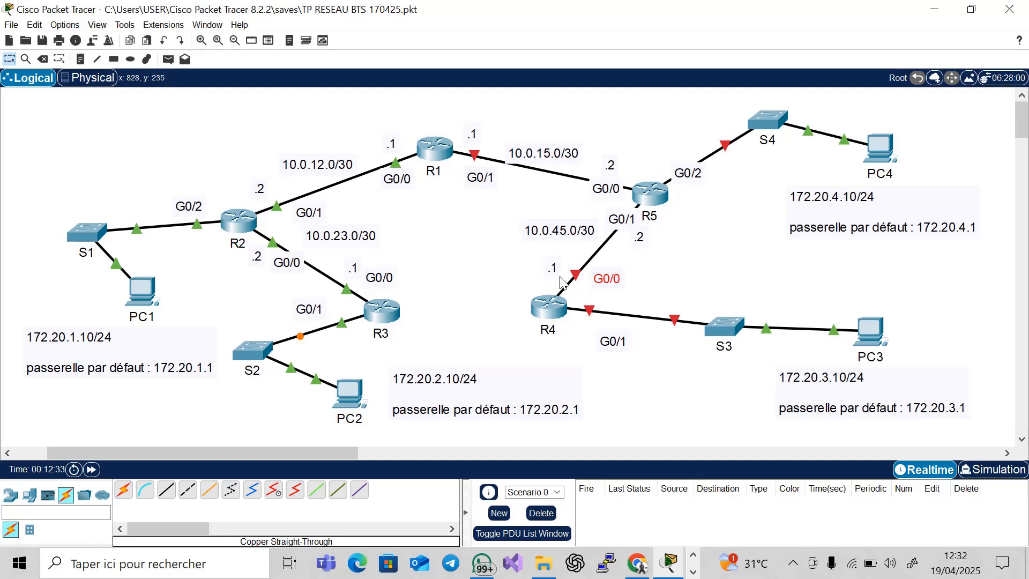
Configure R4's GigabitEthernet0/0 with IPv4 address 10.0.45.1 and subnet mask 255.255.255.252, and turn the port on.
mouse_move(552, 310)
click(548, 307)
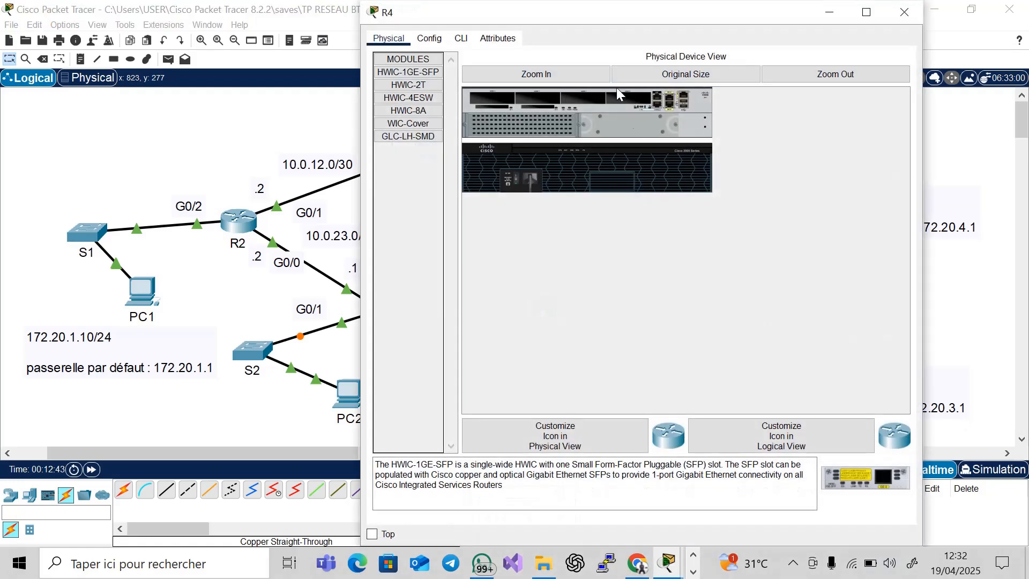
drag(602, 5, 876, 100)
click(703, 132)
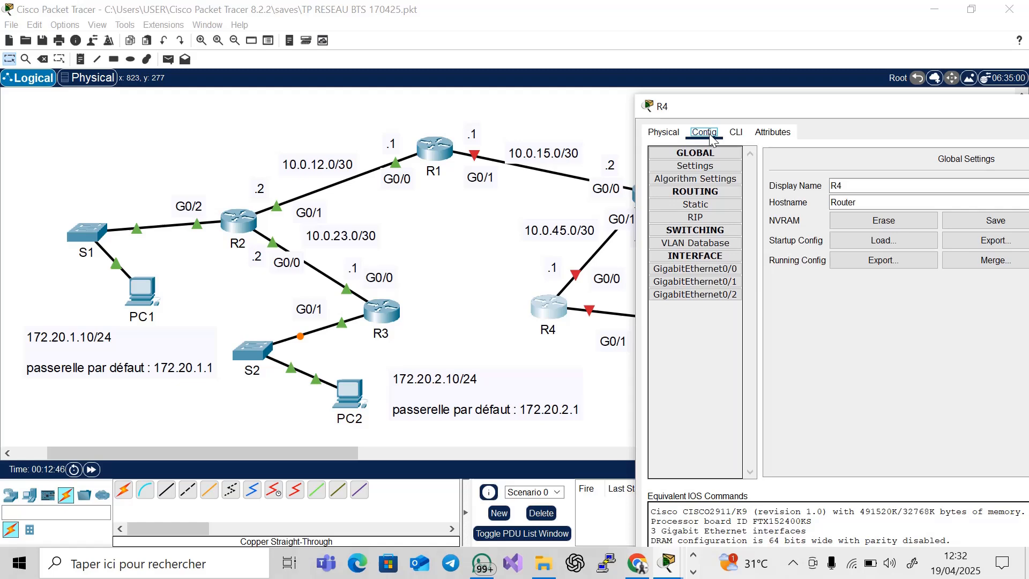
click(725, 271)
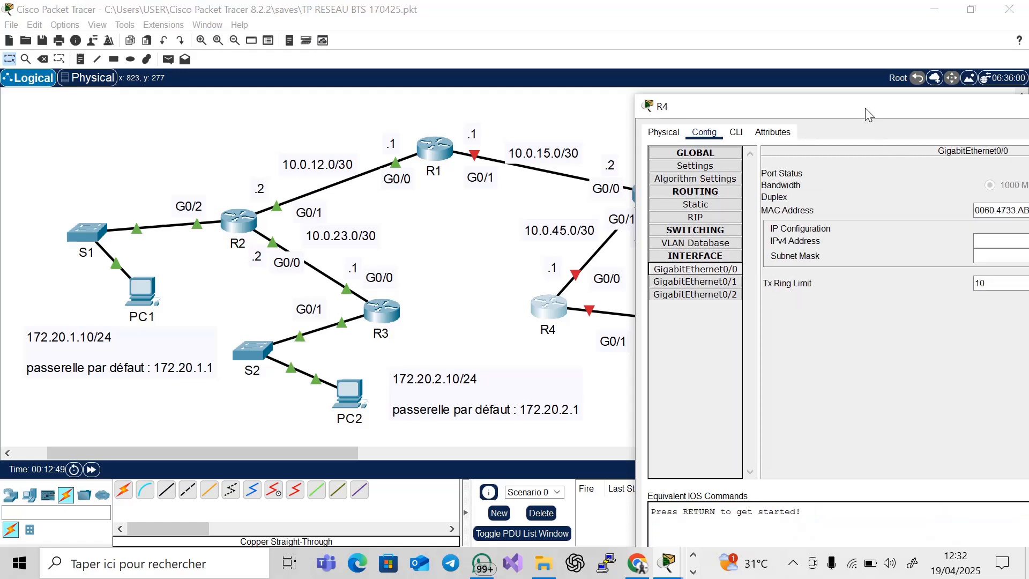
drag(865, 108, 191, 90)
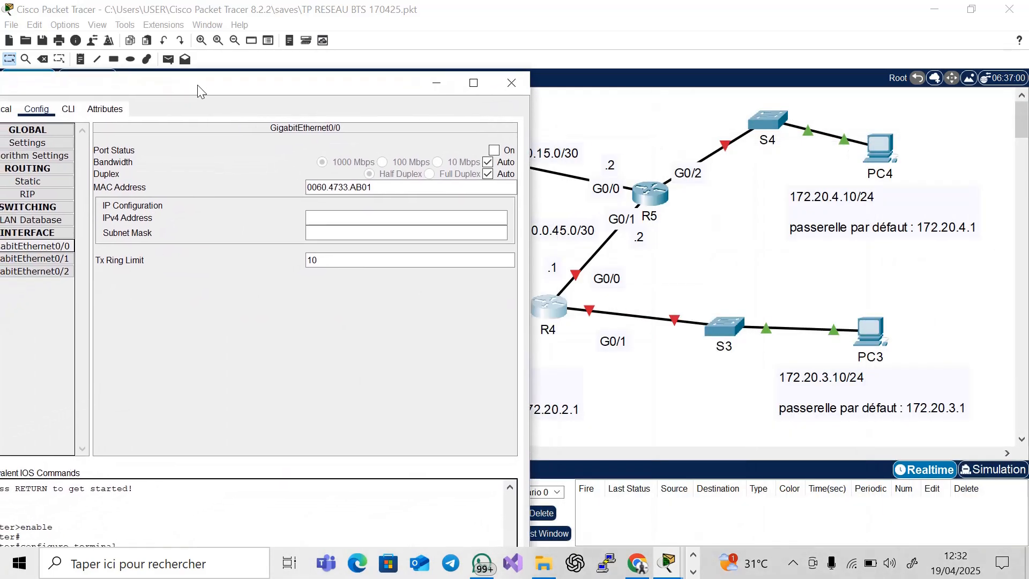
click(318, 219)
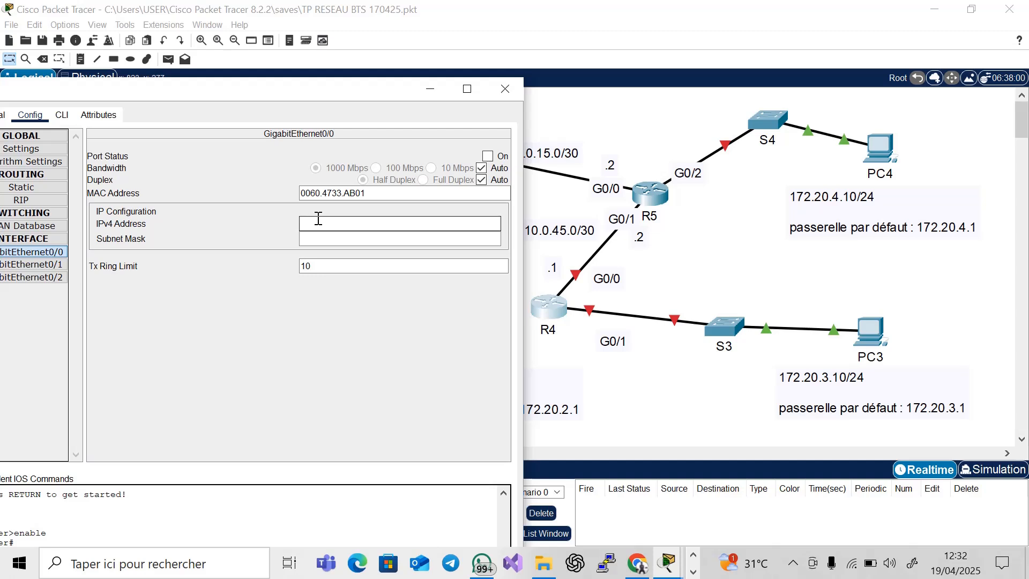
text(10.0.45.1)
click(347, 238)
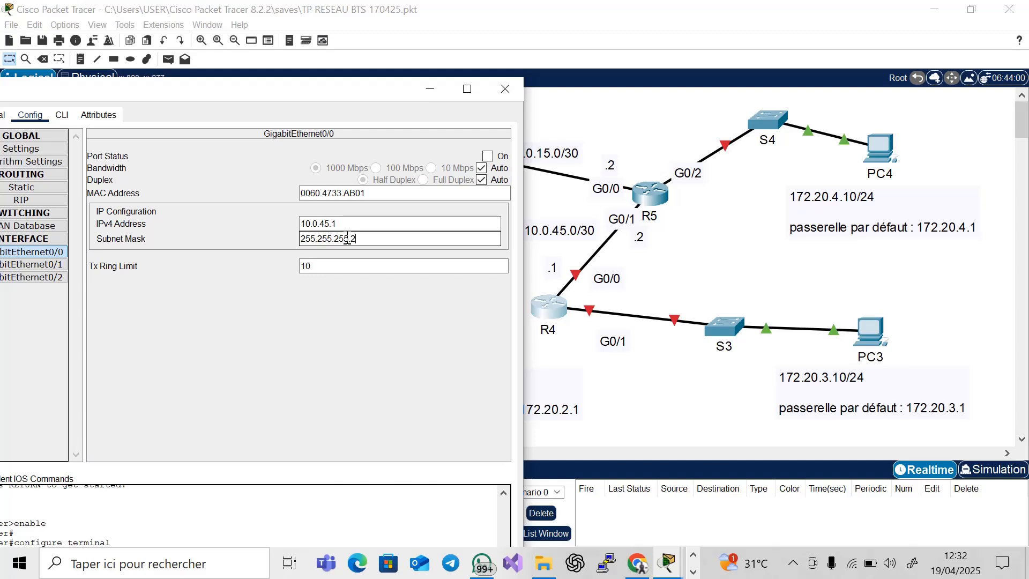
click(488, 156)
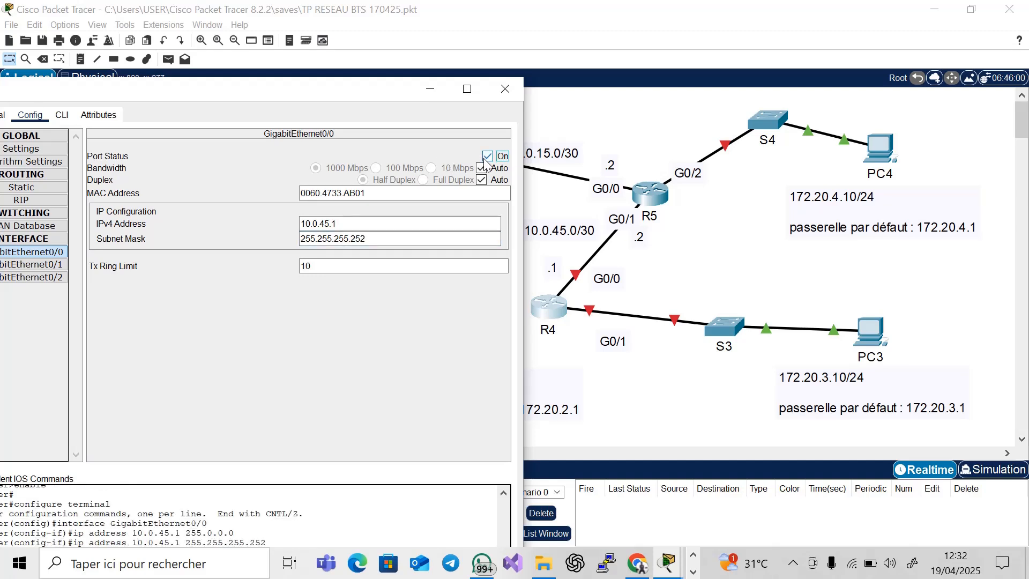
Configure R4's GigabitEthernet0/1 with IPv4 address 172.20.3.1 and subnet mask 255.255.255.0, turn the port on, and close R4's window.
click(33, 264)
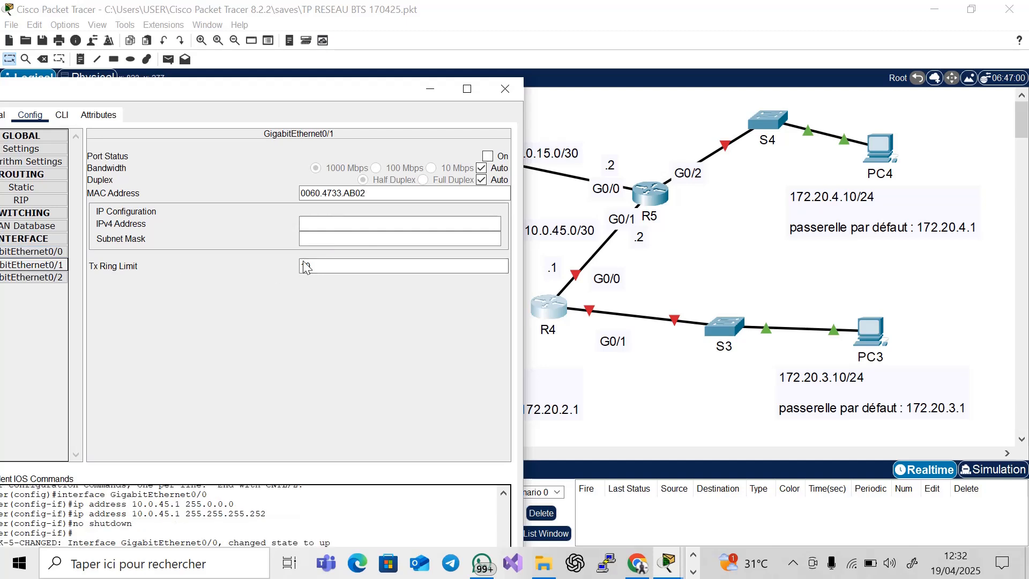
click(320, 229)
text(1)
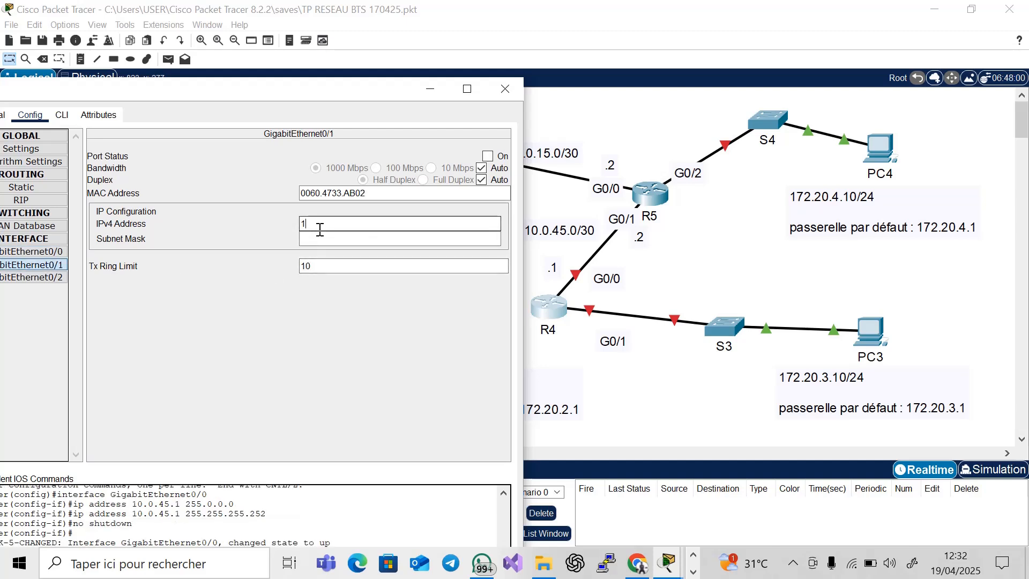
text(72.20.3.1)
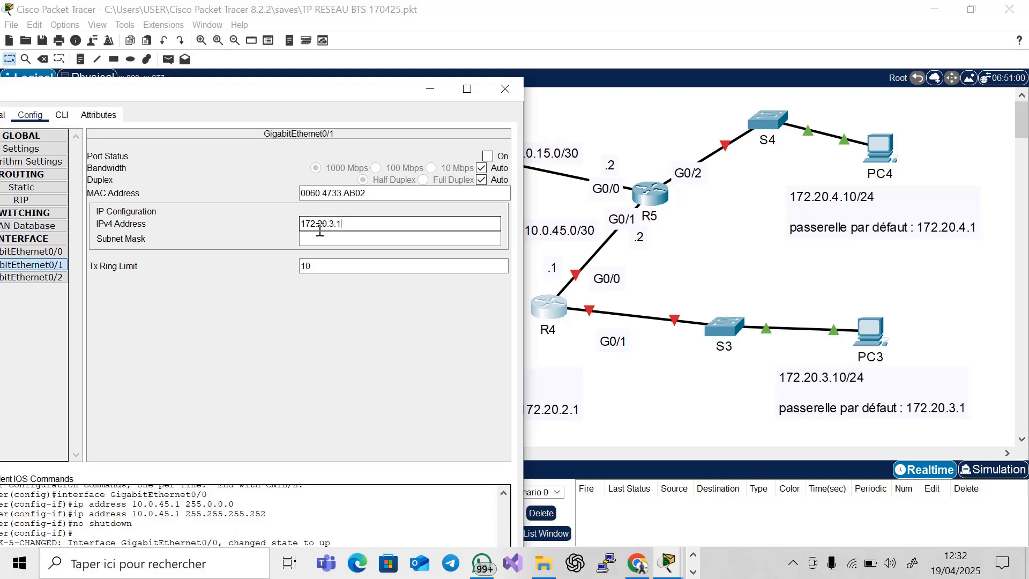
click(341, 242)
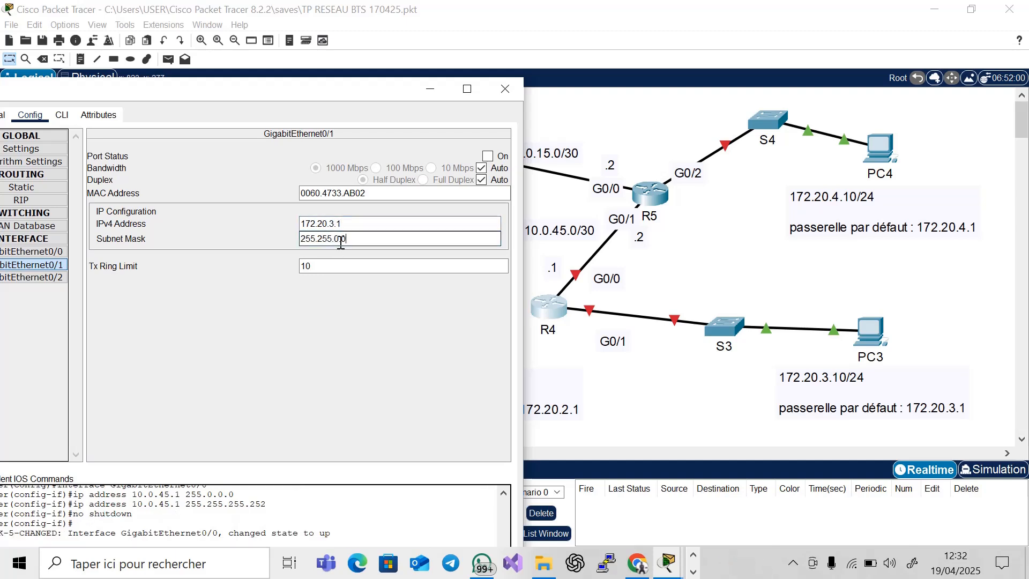
key(BackSpace)
key(BackSpace)
click(499, 156)
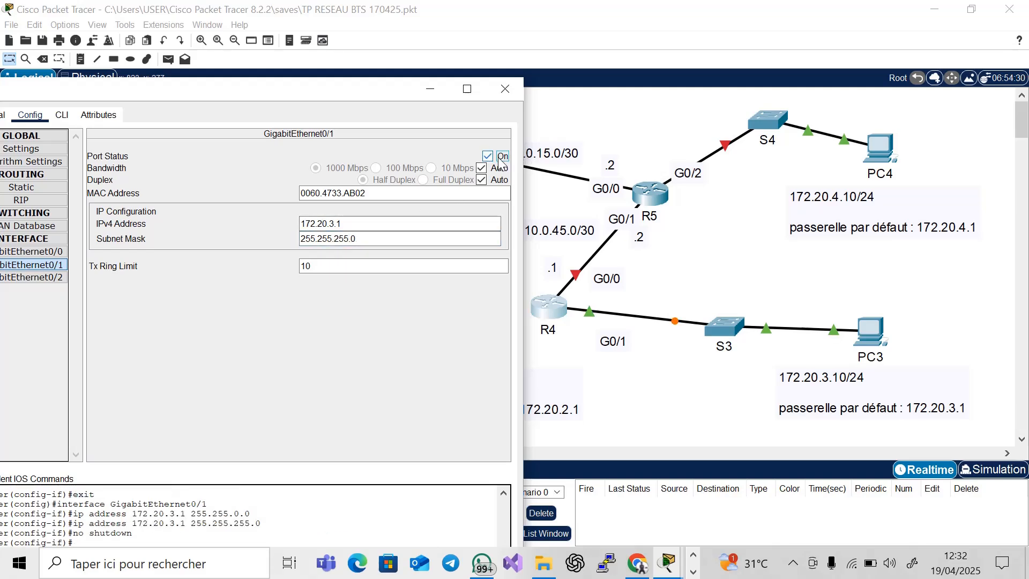
click(505, 89)
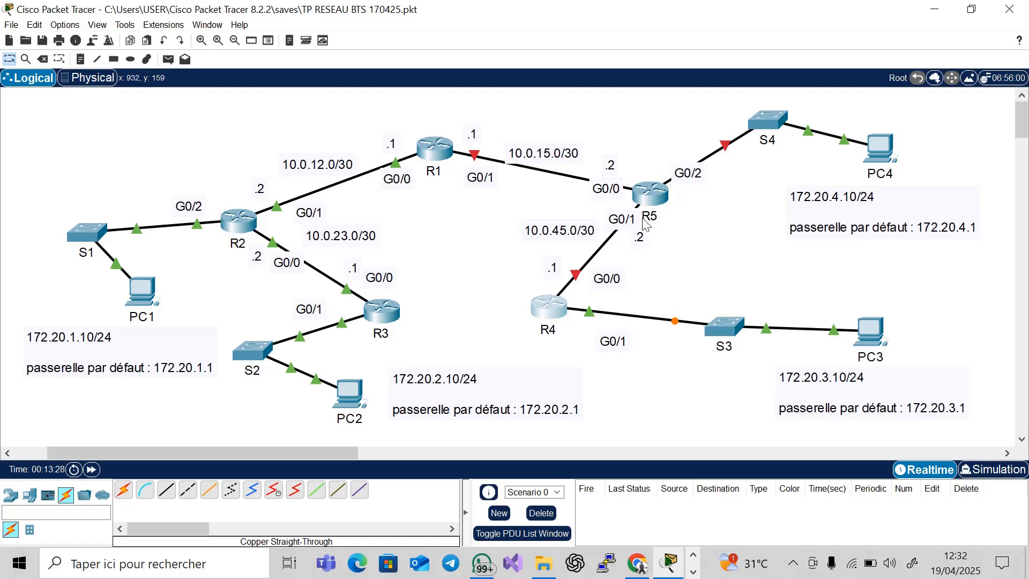
Move the G0/1, G0/0 and G0/2 labels around R5 off the link status markers.
drag(637, 233, 672, 246)
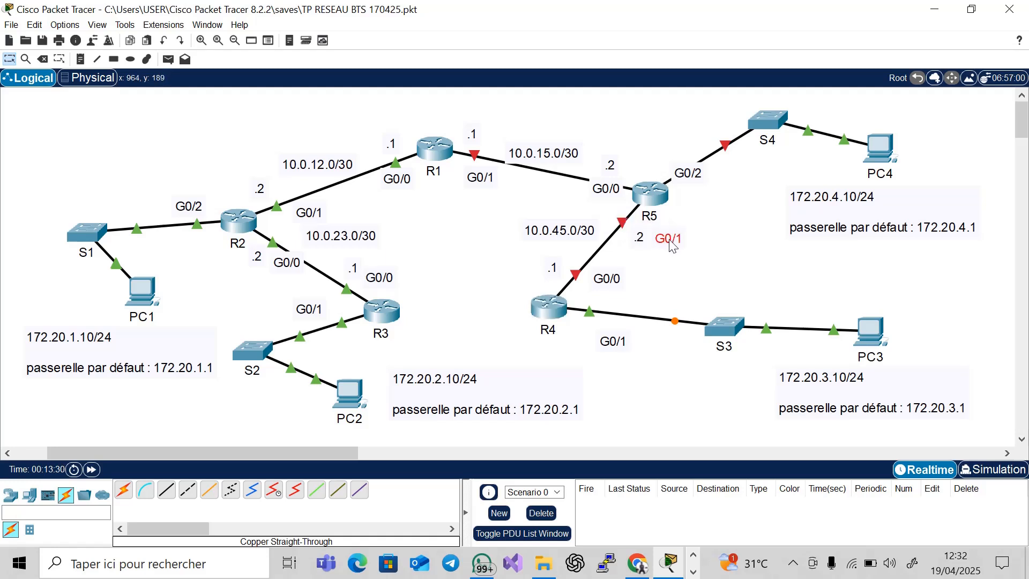
drag(606, 189, 599, 199)
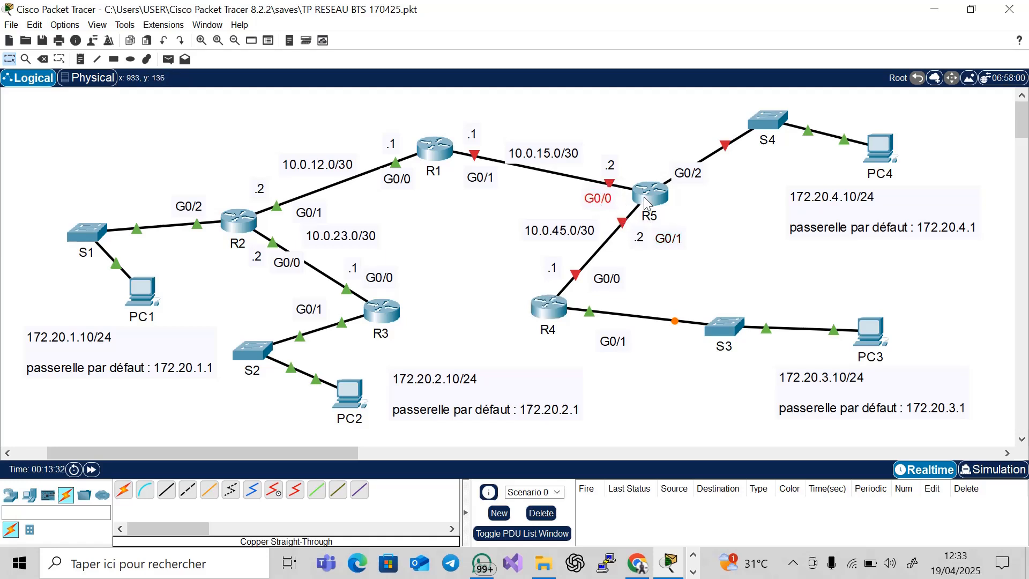
drag(686, 175, 702, 190)
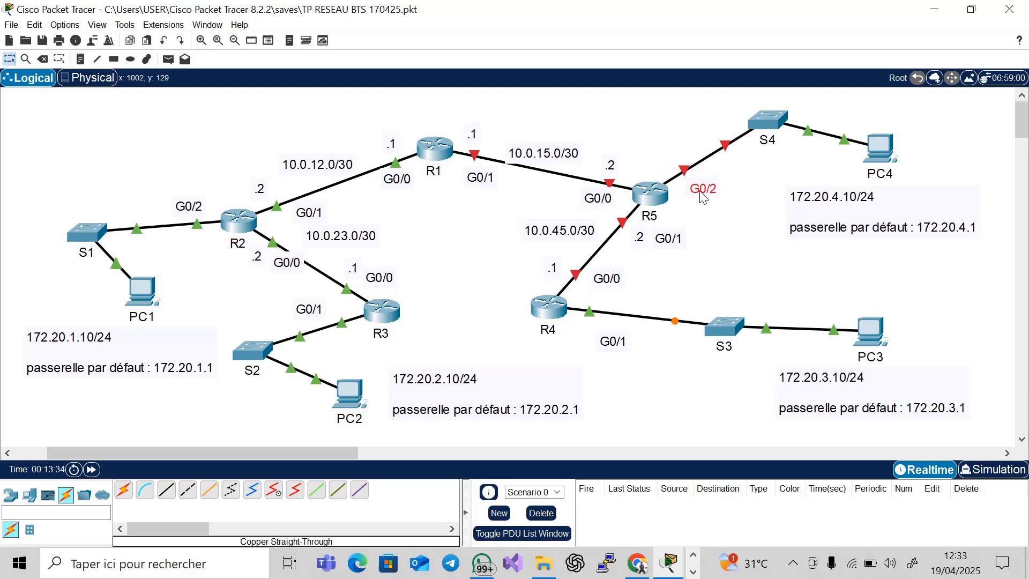
Configure R5's GigabitEthernet0/0 with IPv4 address 10.0.15.2 and subnet mask 255.255.255.252, and turn the port on.
click(647, 200)
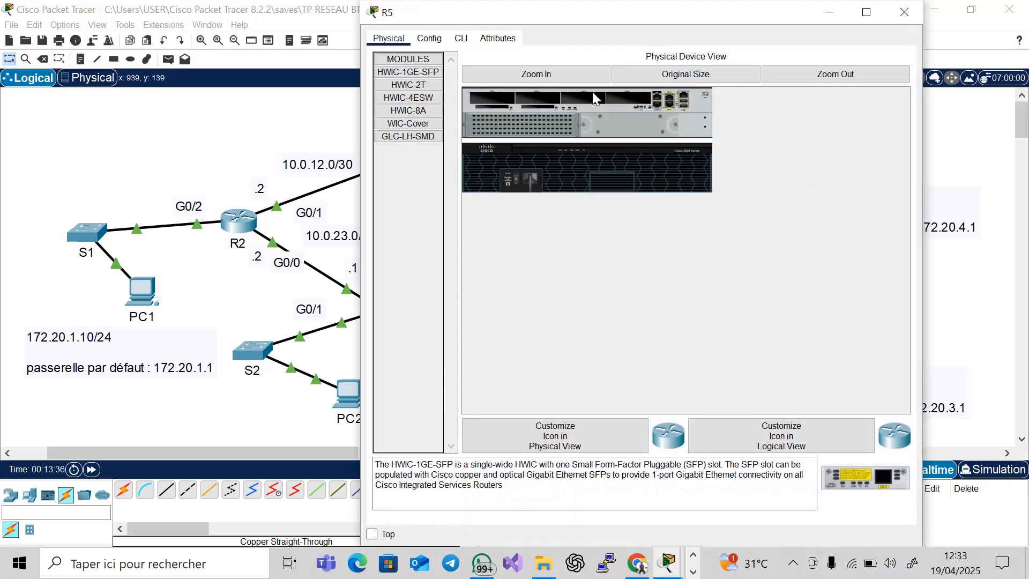
drag(612, 16, 566, 244)
click(383, 265)
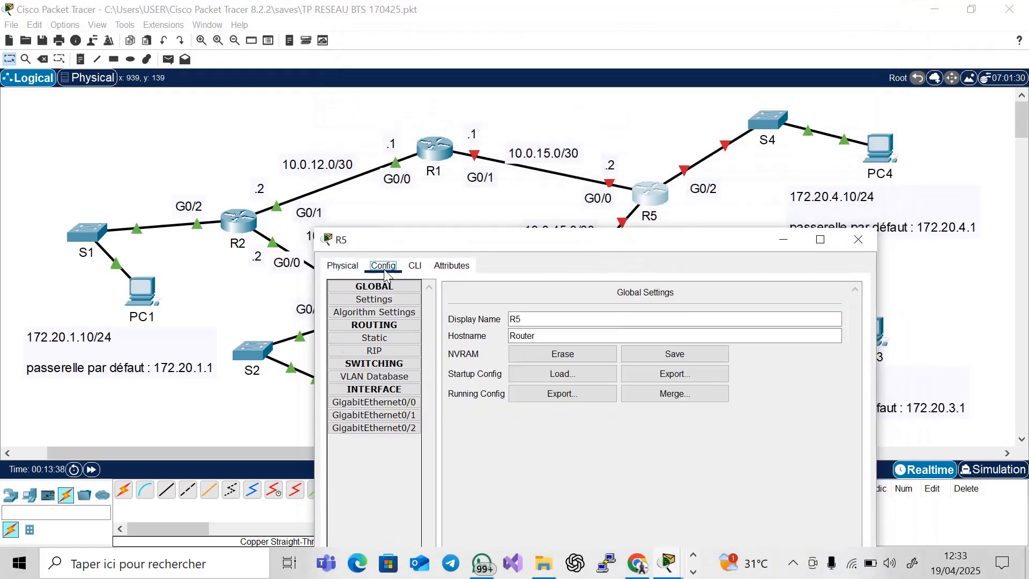
click(415, 403)
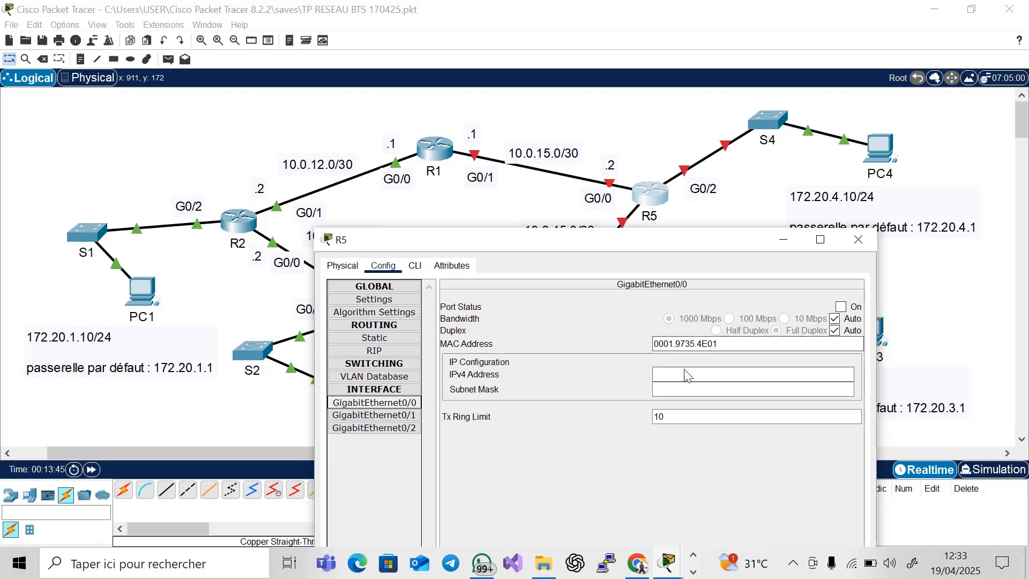
click(670, 375)
text(10)
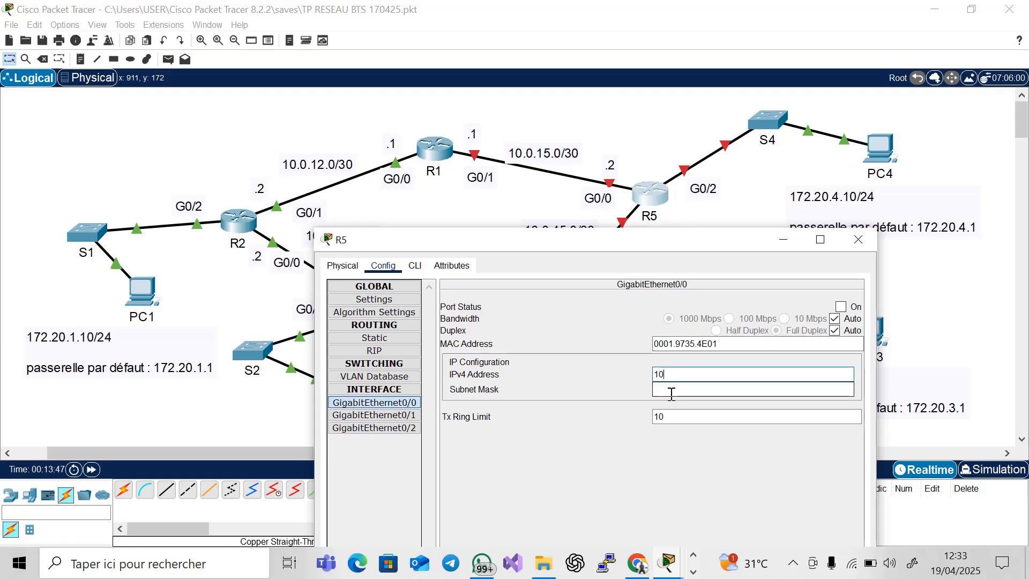
text(.0.15.2)
click(686, 390)
key(BackSpace)
key(BackSpace)
key(BackSpace)
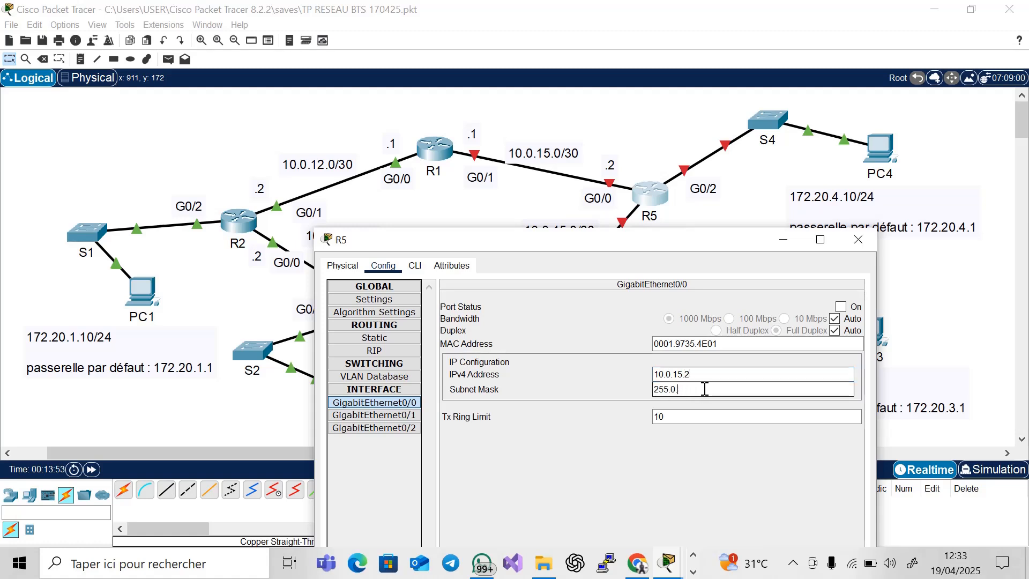
text(255.255.252)
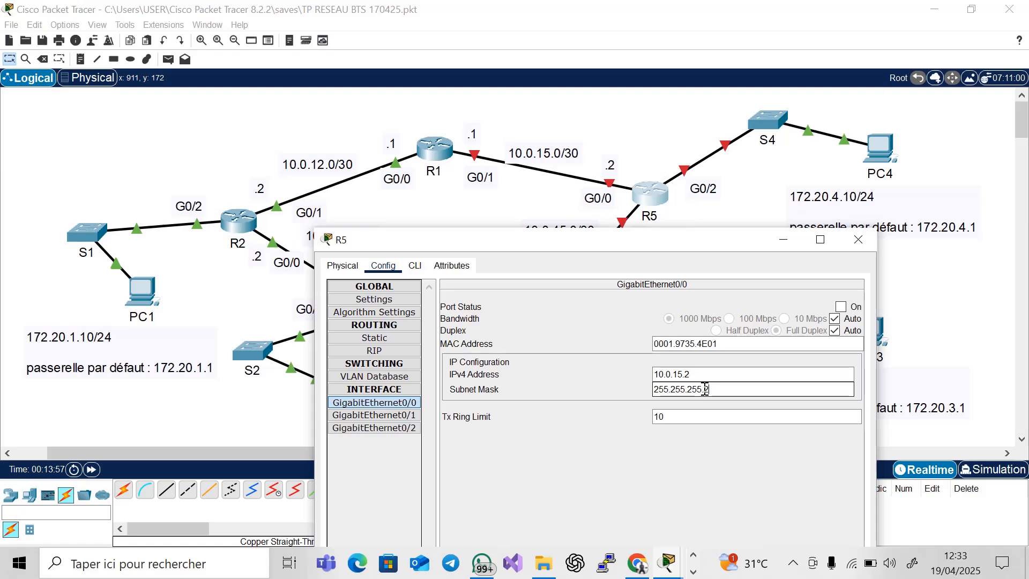
click(840, 306)
Configure R5's GigabitEthernet0/1 with IPv4 address 10.0.45.2 and subnet mask 255.255.255.252, and turn the port on.
click(374, 415)
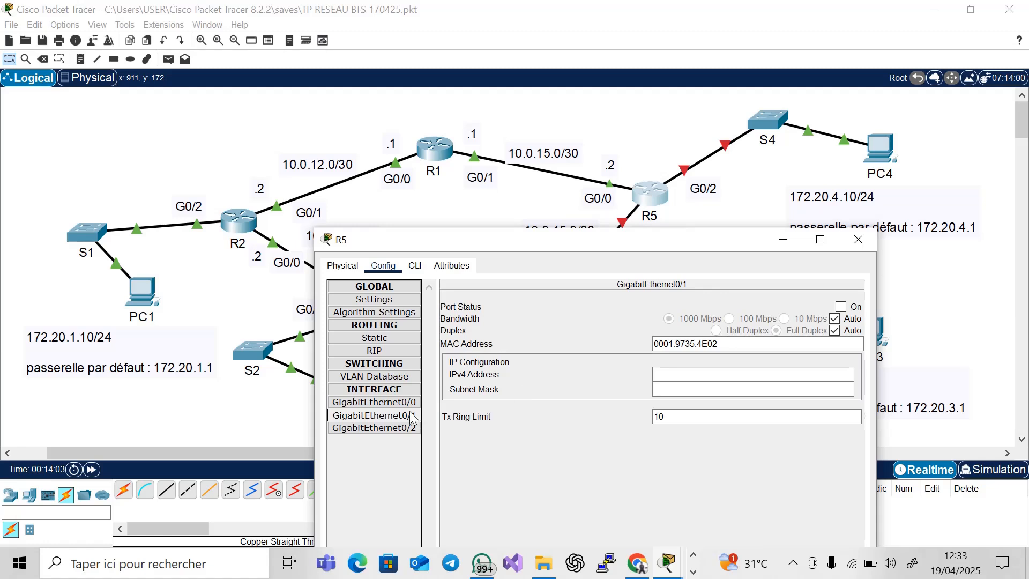
drag(619, 261, 620, 289)
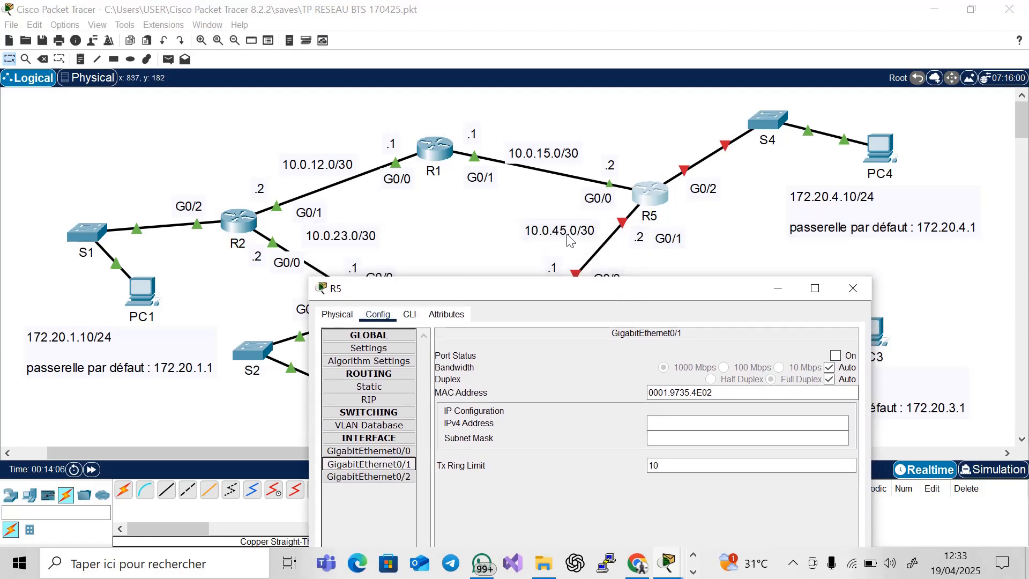
click(671, 422)
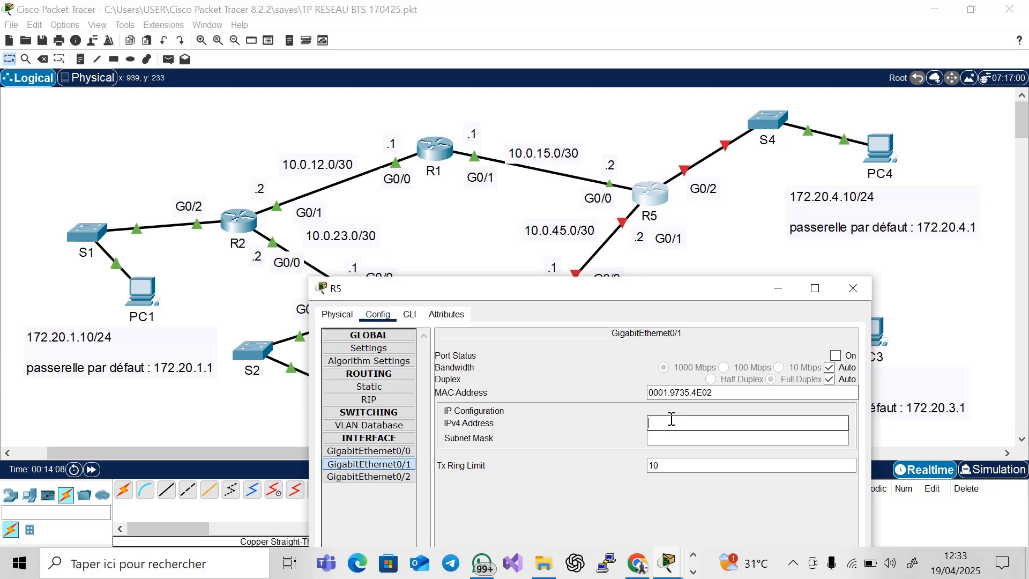
text(10.0.45.)
click(674, 440)
text(255.255.255.252)
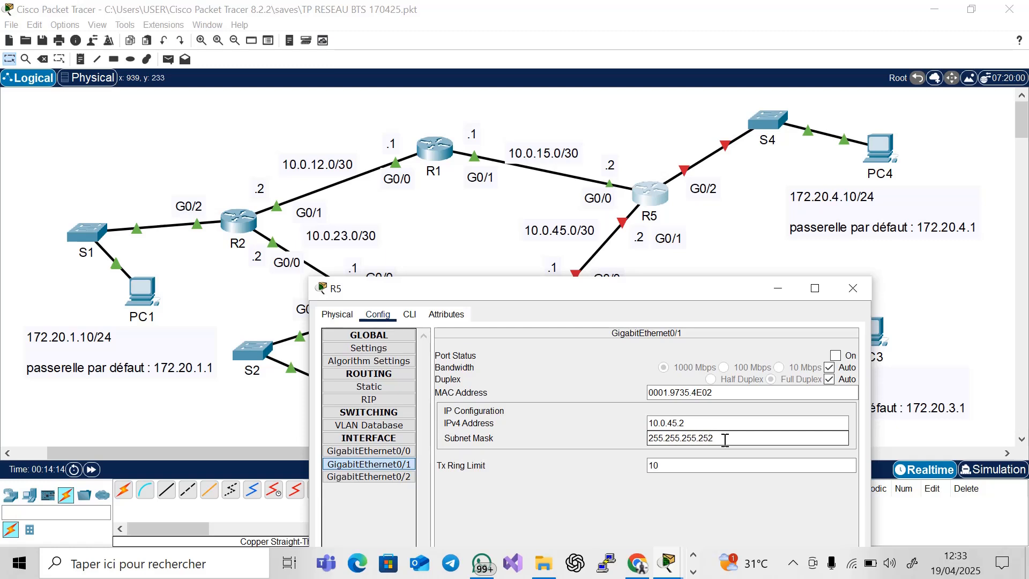
click(836, 356)
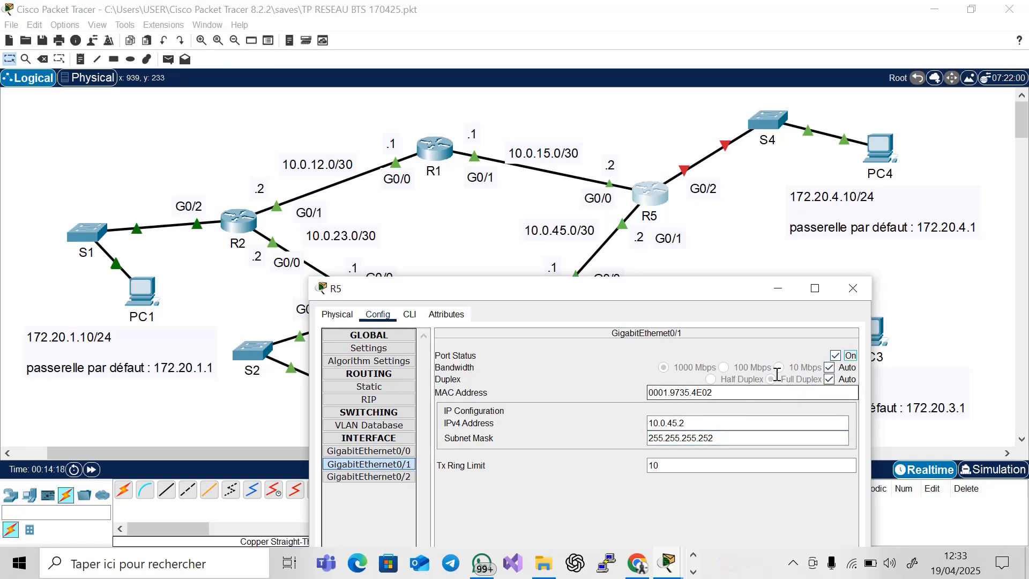
Configure R5's GigabitEthernet0/2 with IPv4 address 172.20.4.1 and subnet mask 255.255.255.0, turn the port on, and close R5's window.
click(375, 477)
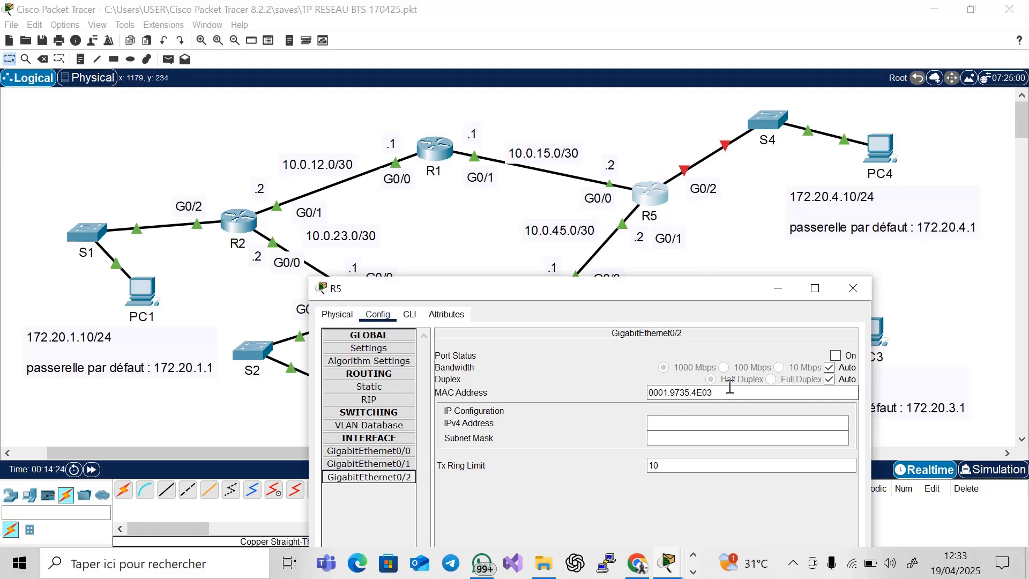
click(706, 425)
text(1)
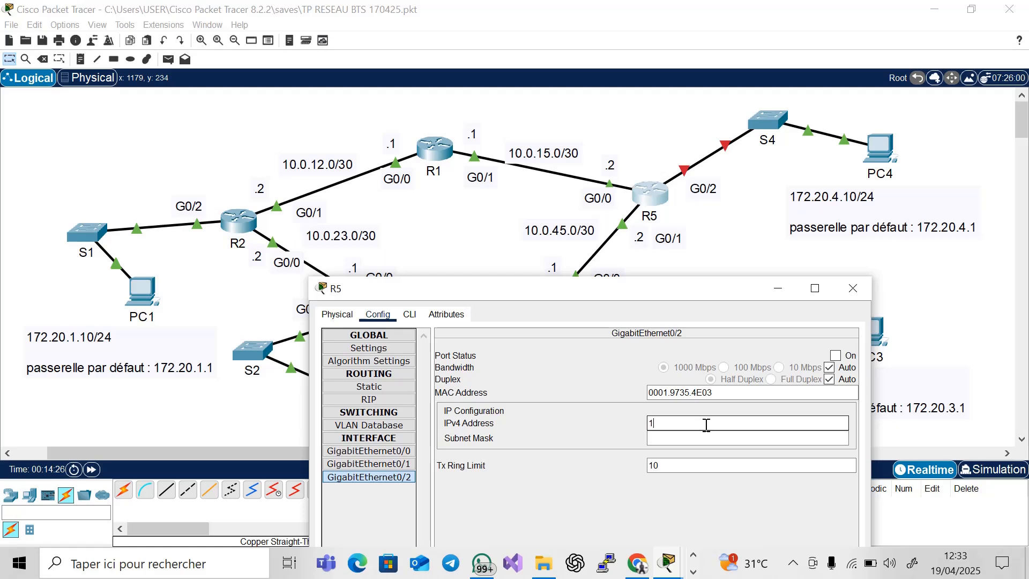
text(72.20.4.1)
click(689, 439)
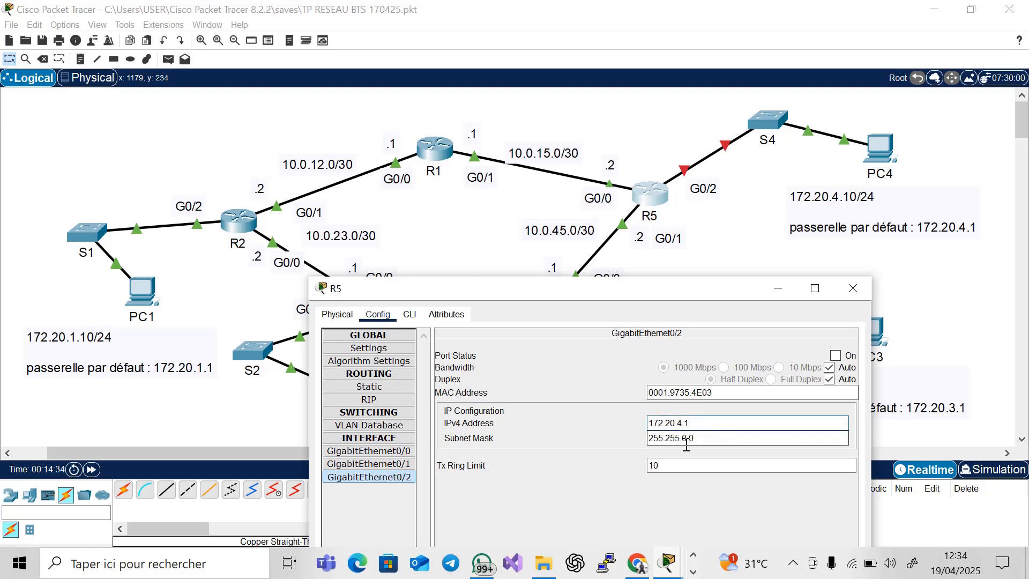
key(BackSpace)
text(255.)
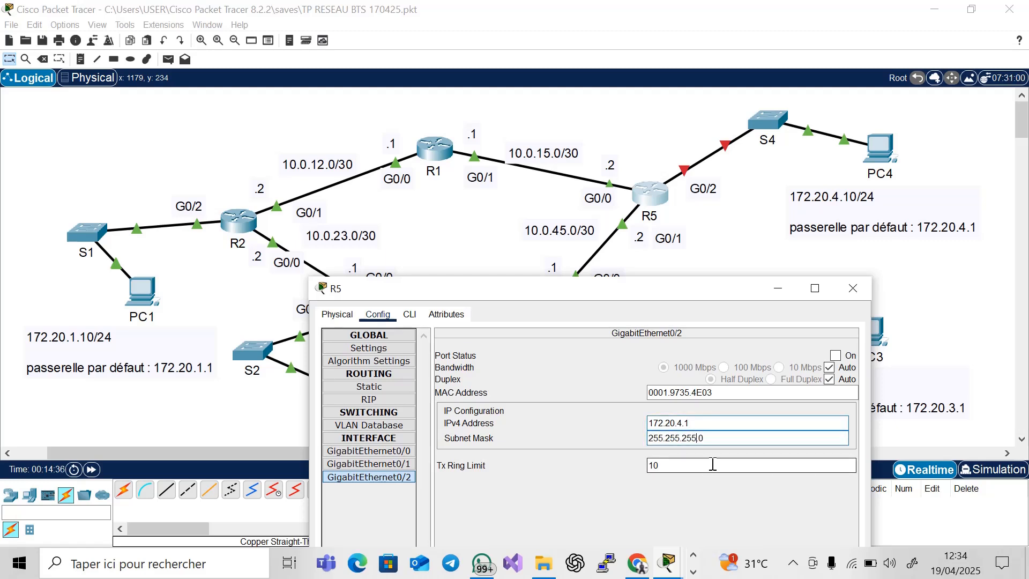
click(836, 356)
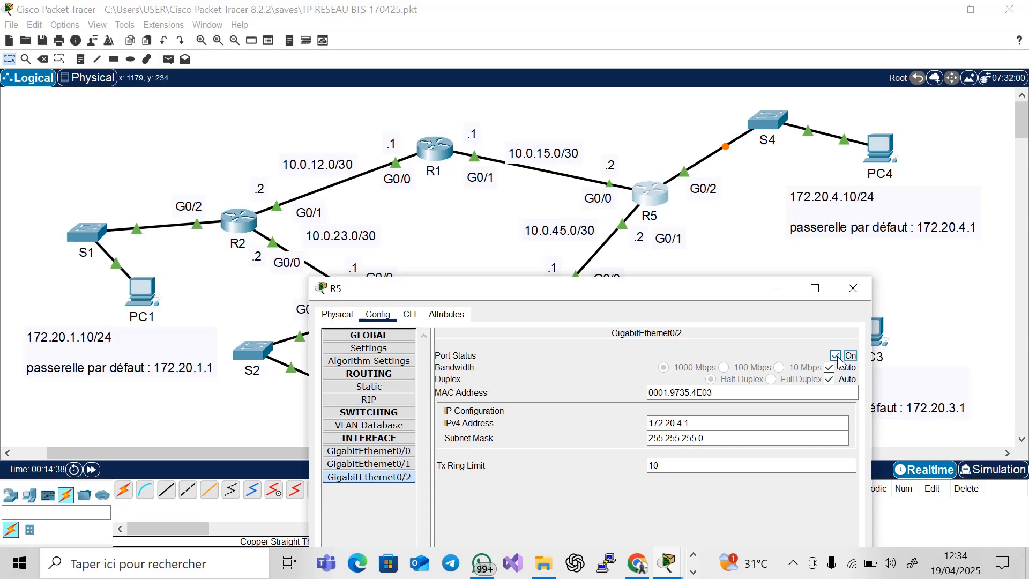
click(853, 290)
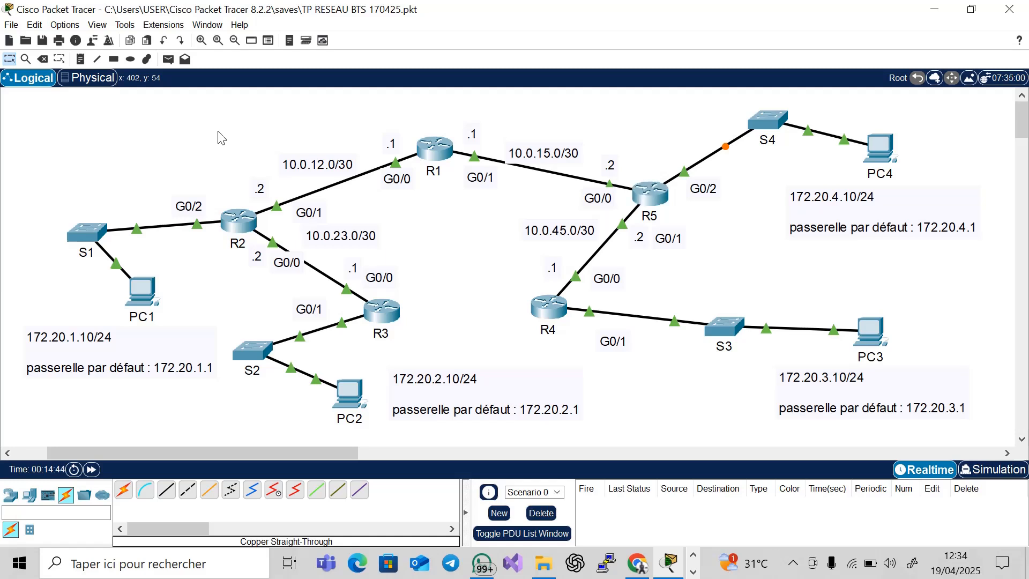
Send a simple PDU from R2 to R1, clear the PDU list, and send the same test again.
click(169, 59)
click(241, 220)
click(434, 149)
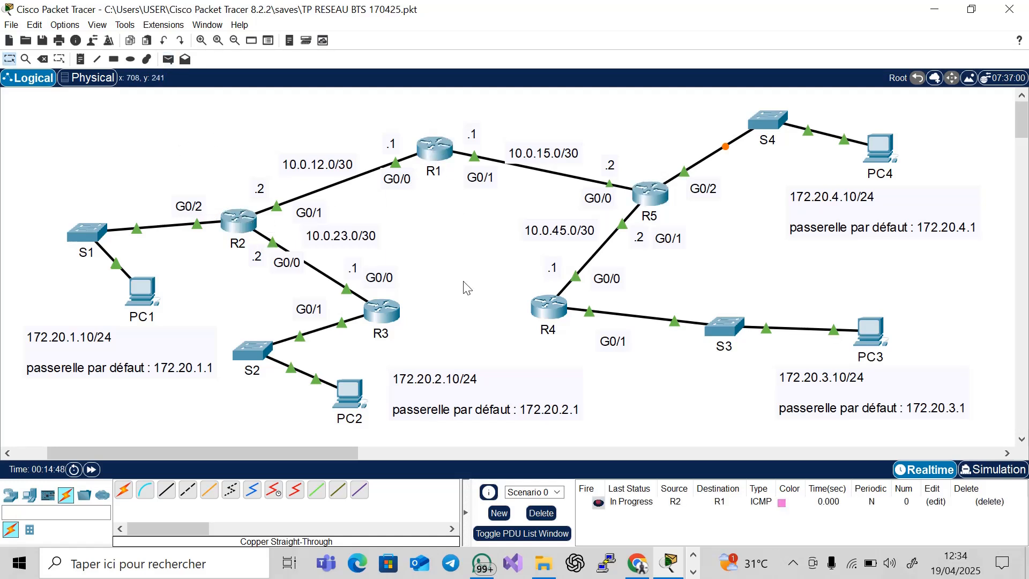
click(537, 512)
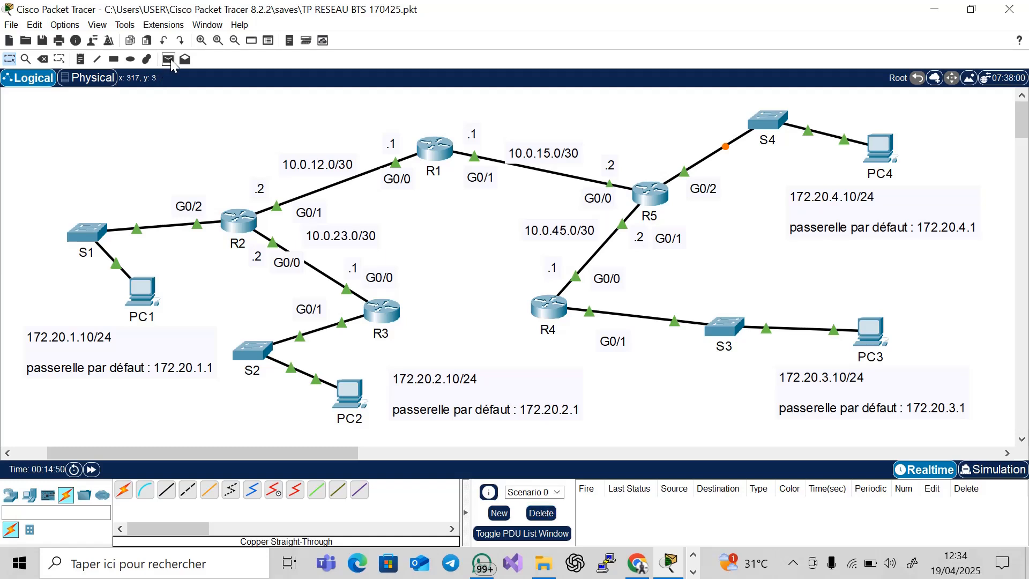
click(168, 59)
click(249, 230)
click(433, 153)
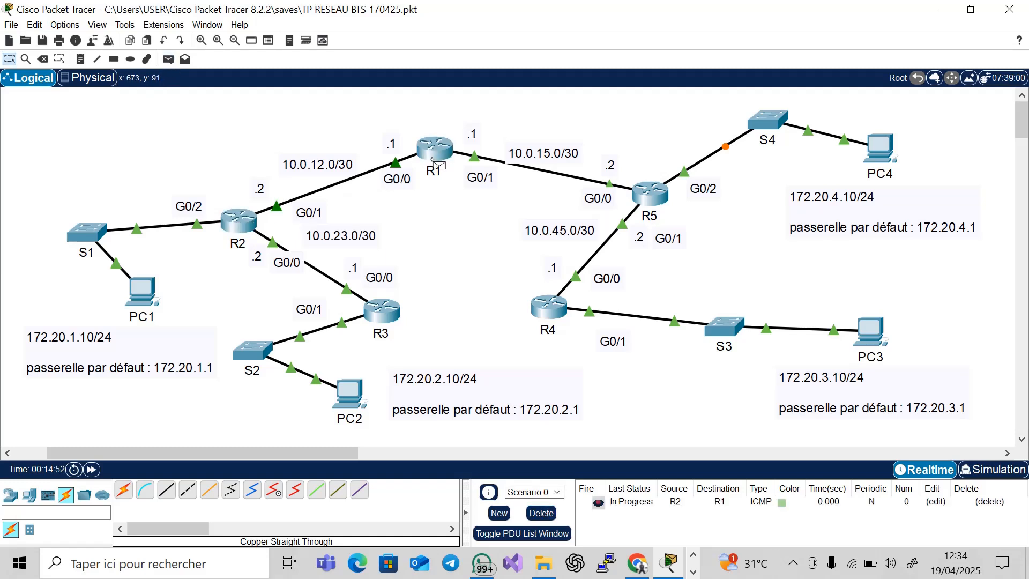
Test the link from R2 to R3 with two simple PDUs, and clear the PDU list.
click(168, 59)
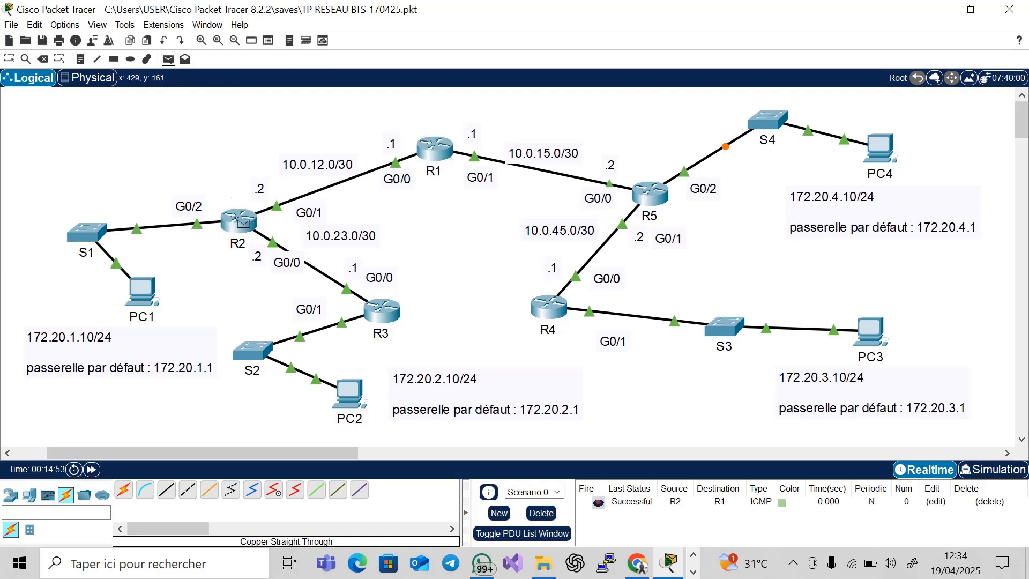
click(236, 227)
click(381, 314)
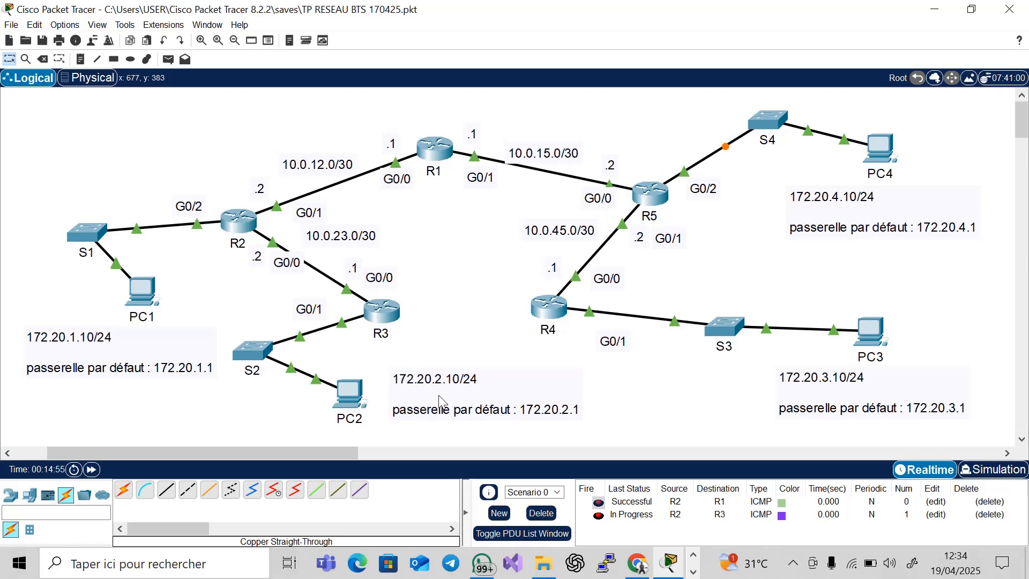
click(169, 59)
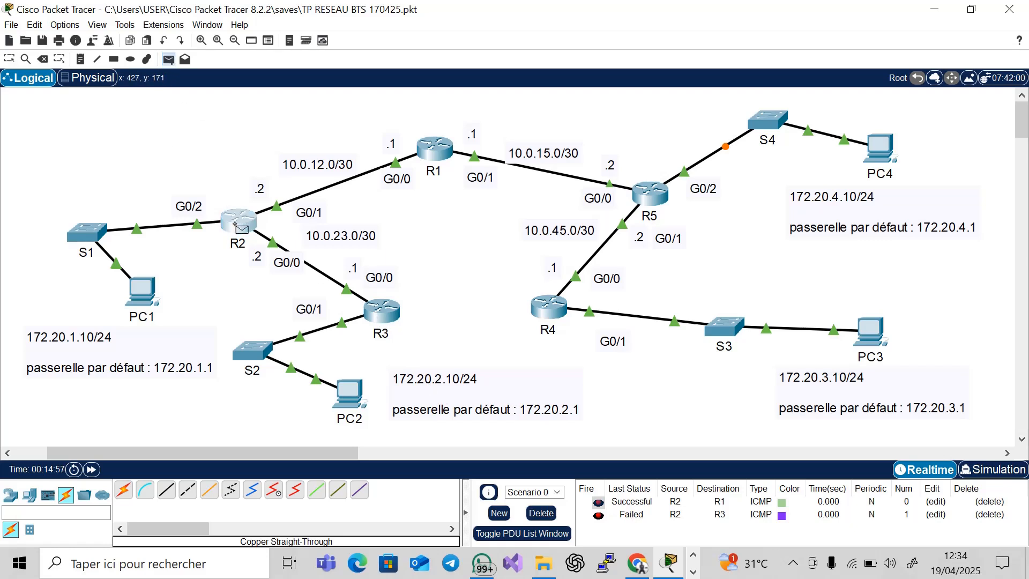
click(238, 219)
click(381, 310)
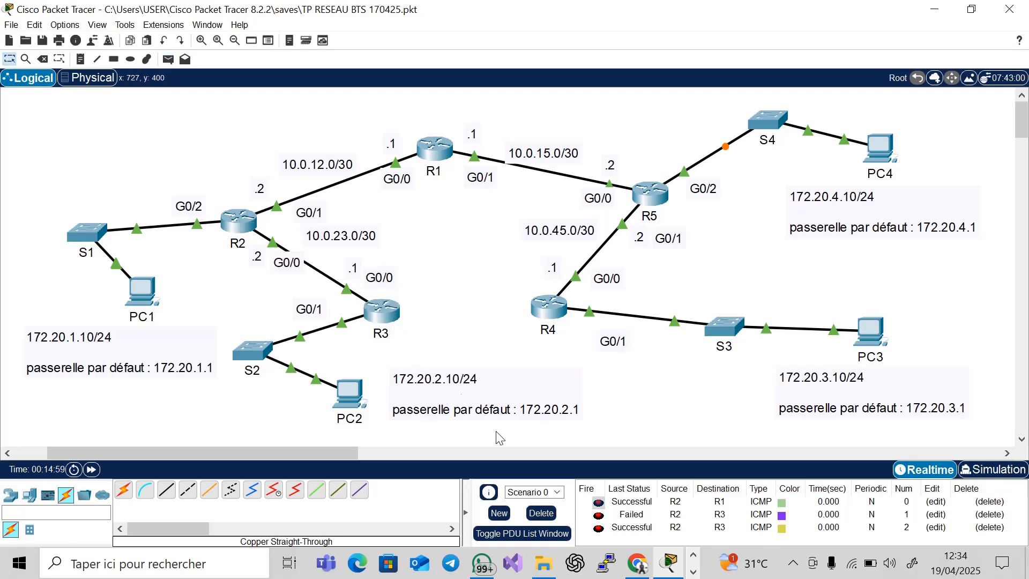
click(541, 513)
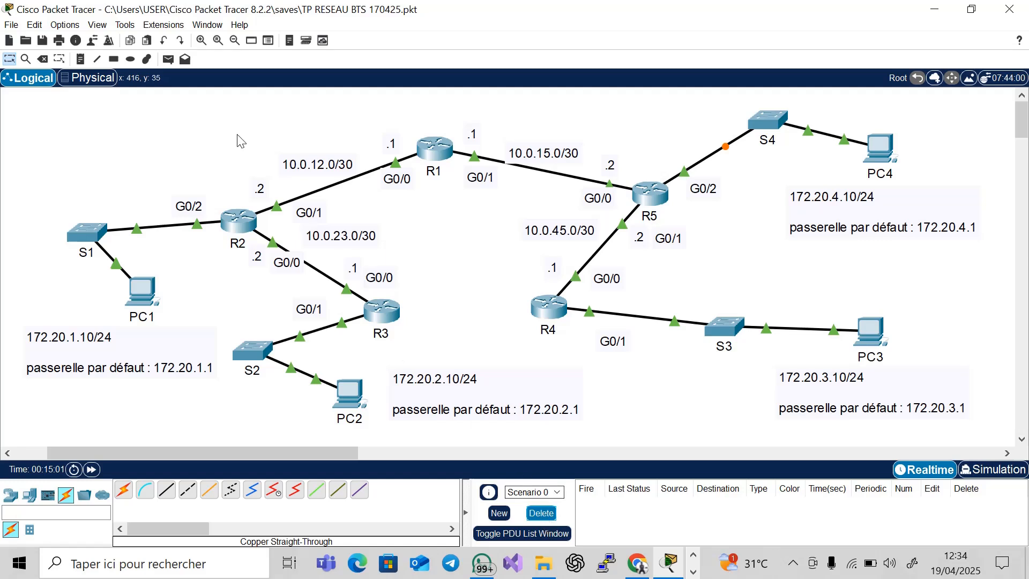
Test the link from R1 to R5 with two simple PDUs, and clear the PDU list.
click(168, 59)
click(435, 149)
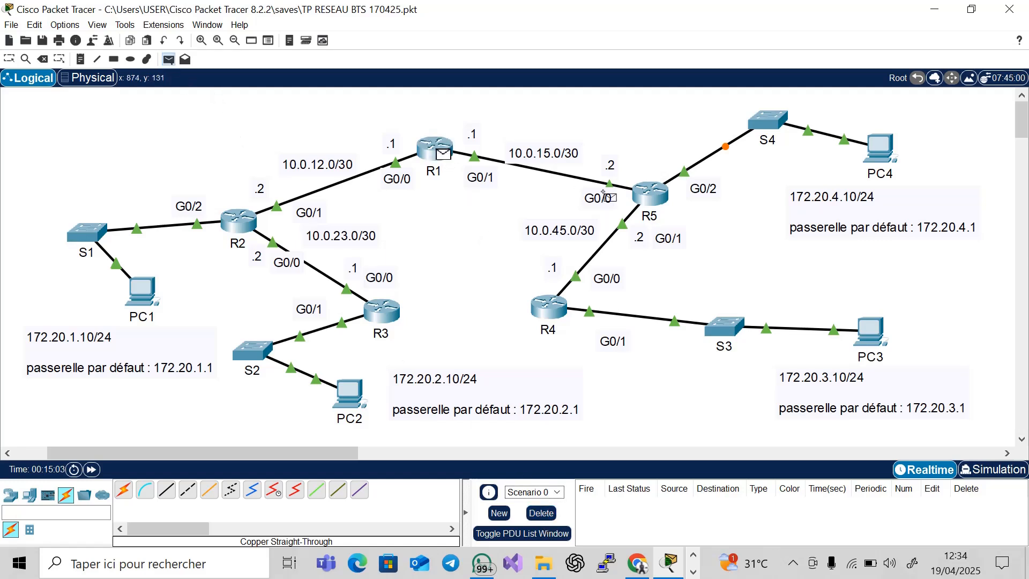
click(649, 194)
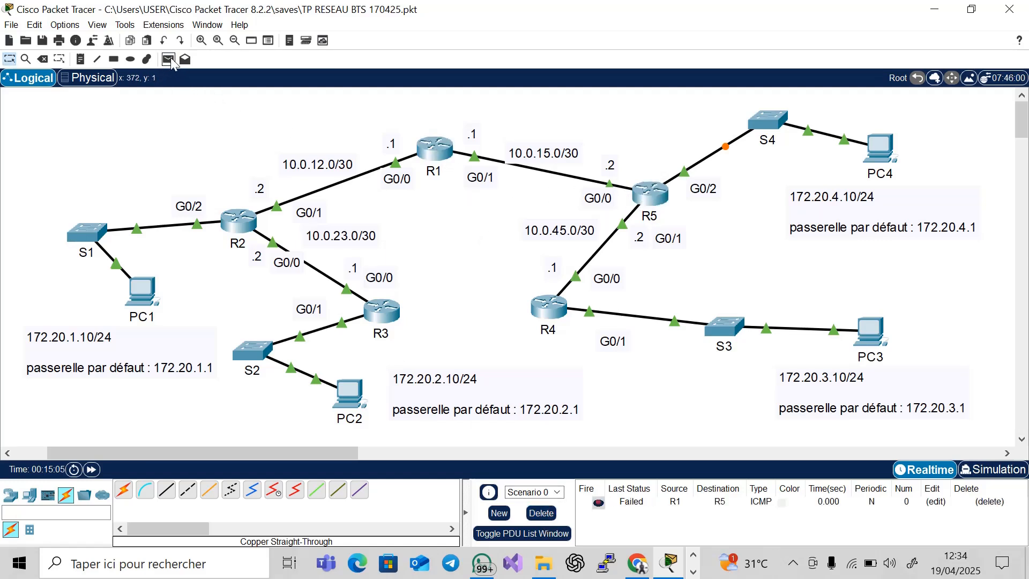
click(435, 149)
click(648, 194)
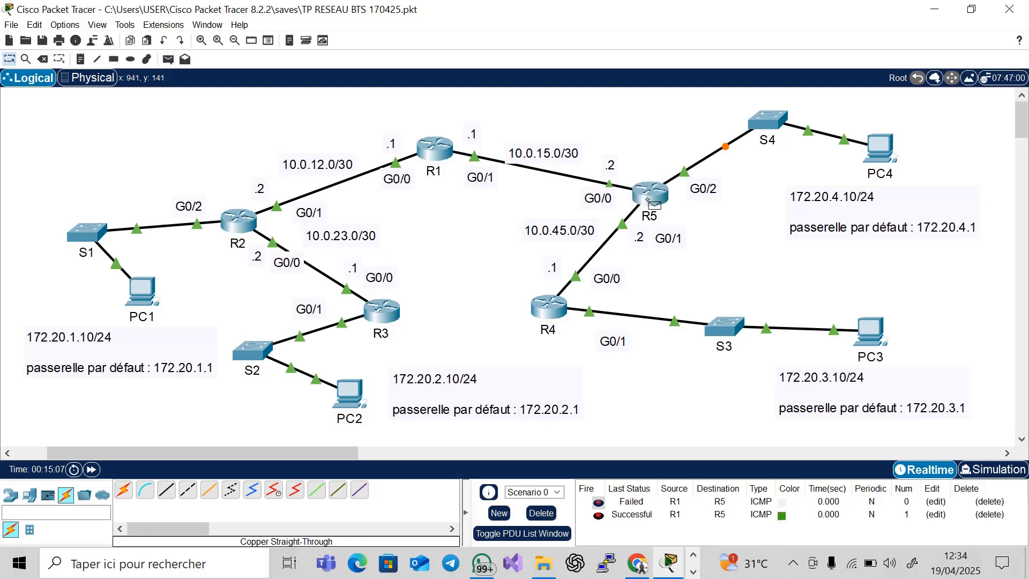
click(541, 513)
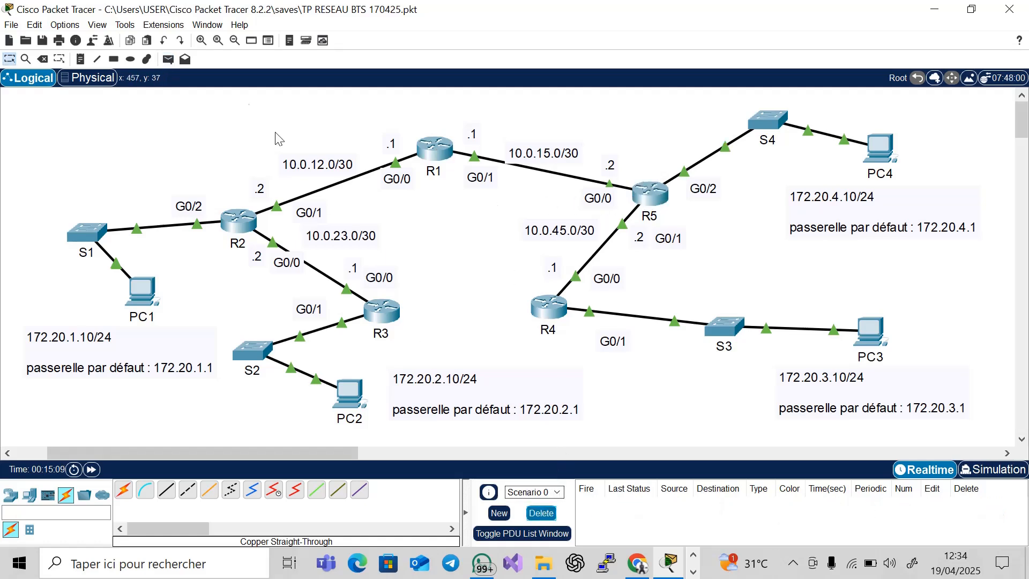
Test the link from R5 to R4 by sending a simple PDU twice.
click(168, 59)
click(651, 194)
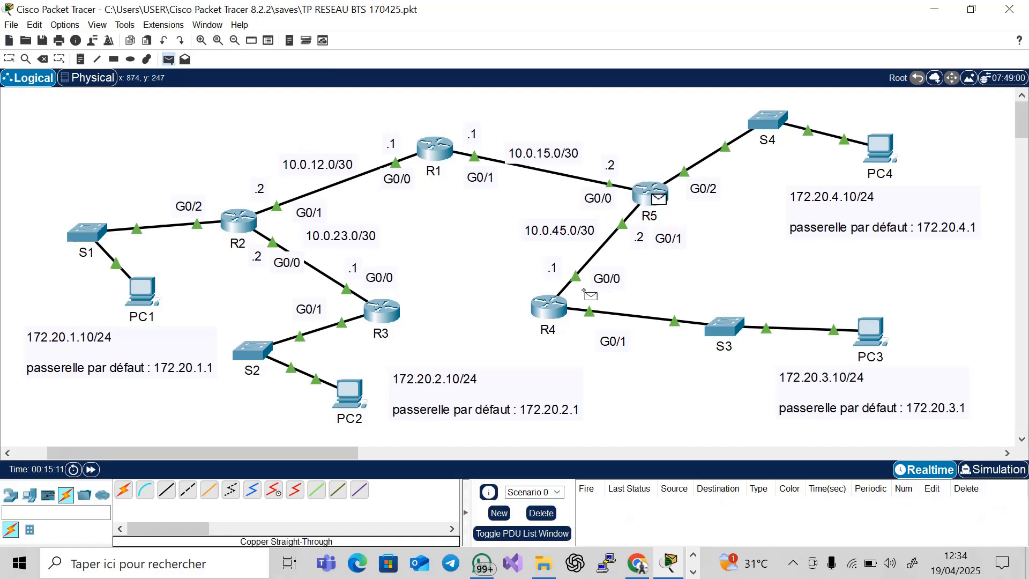
click(555, 307)
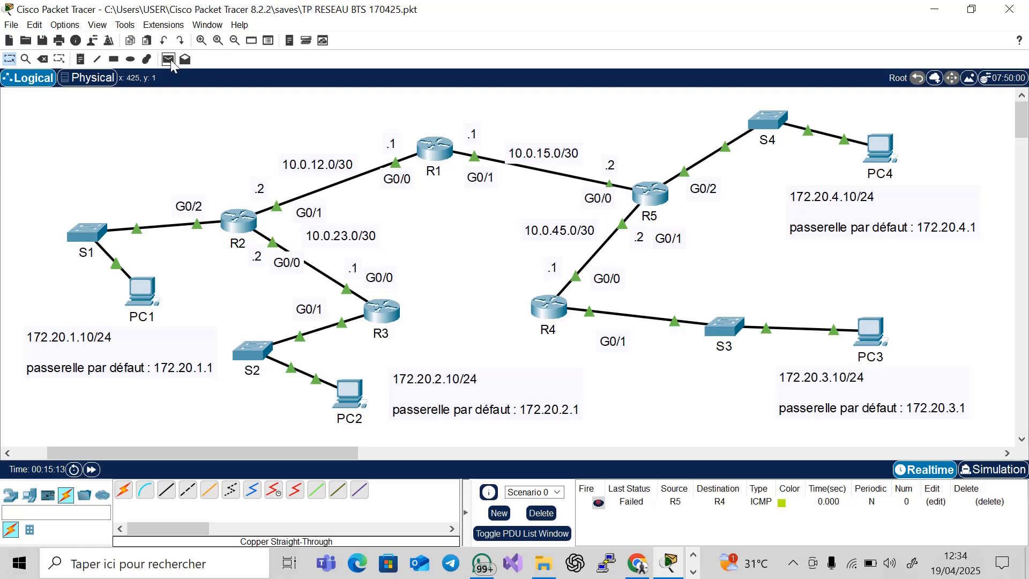
click(665, 196)
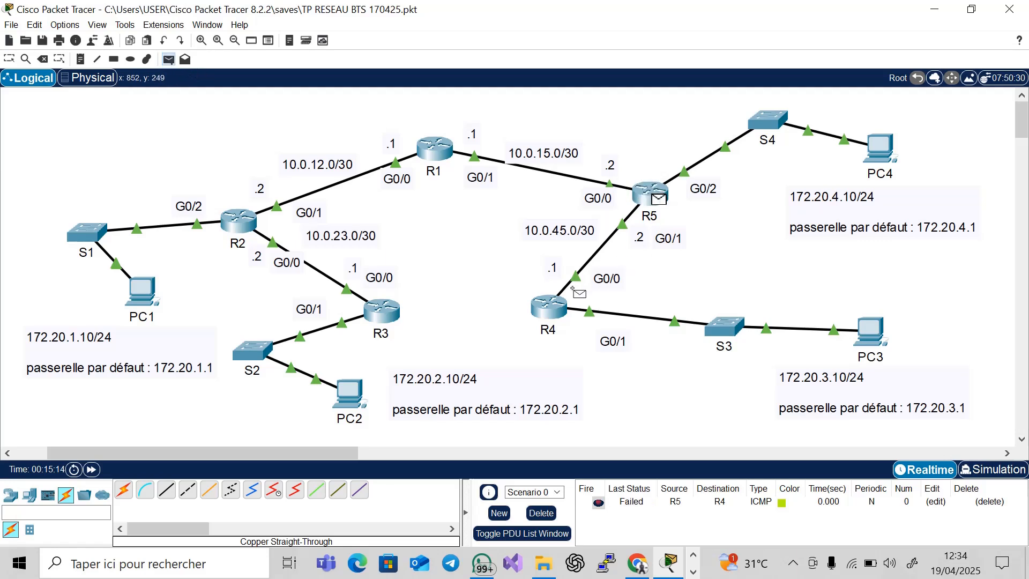
click(548, 306)
key(Escape)
Send a simple PDU from PC4 to R5, and clear the PDU list.
click(168, 59)
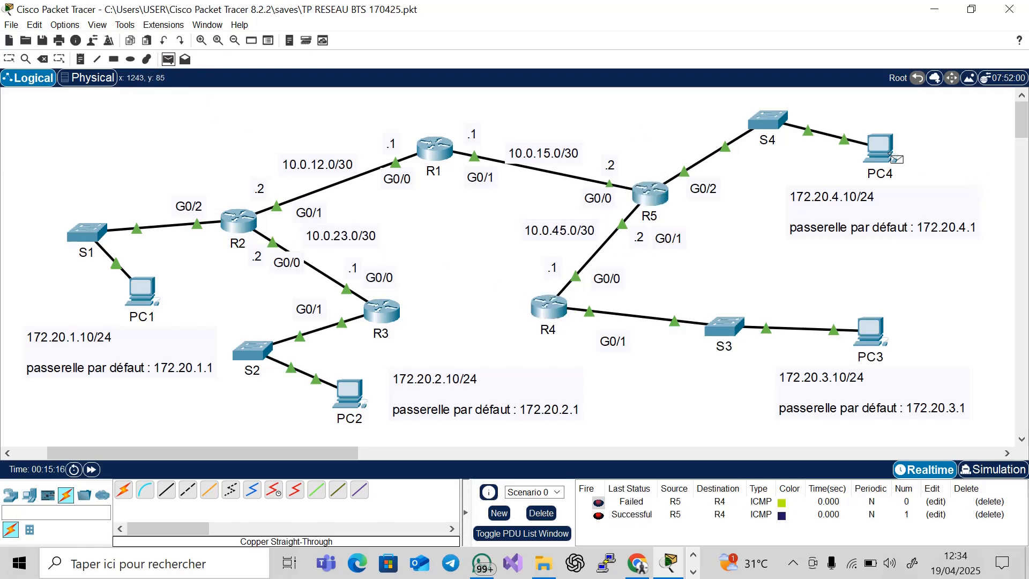
click(890, 155)
click(661, 194)
key(Escape)
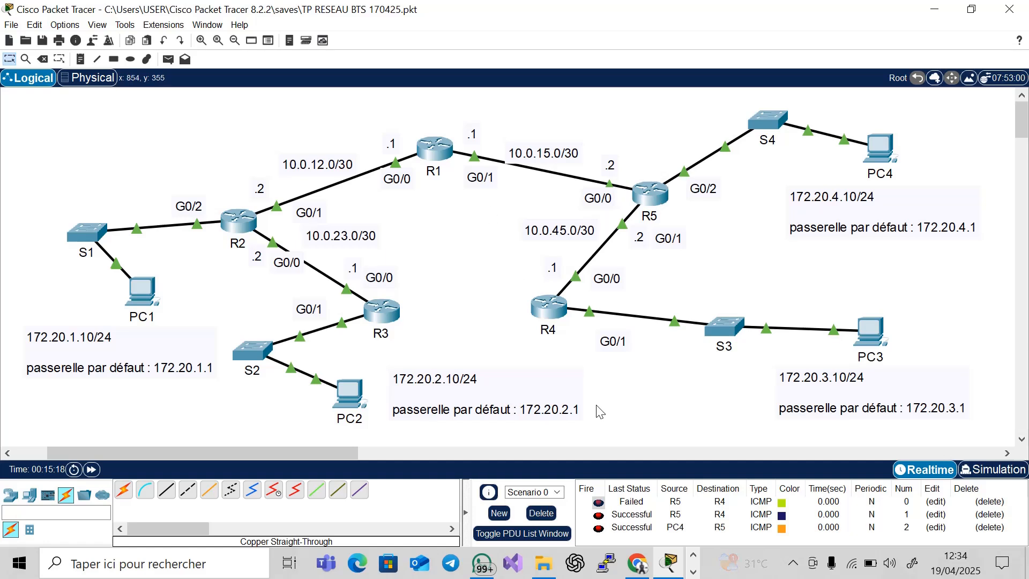
click(541, 513)
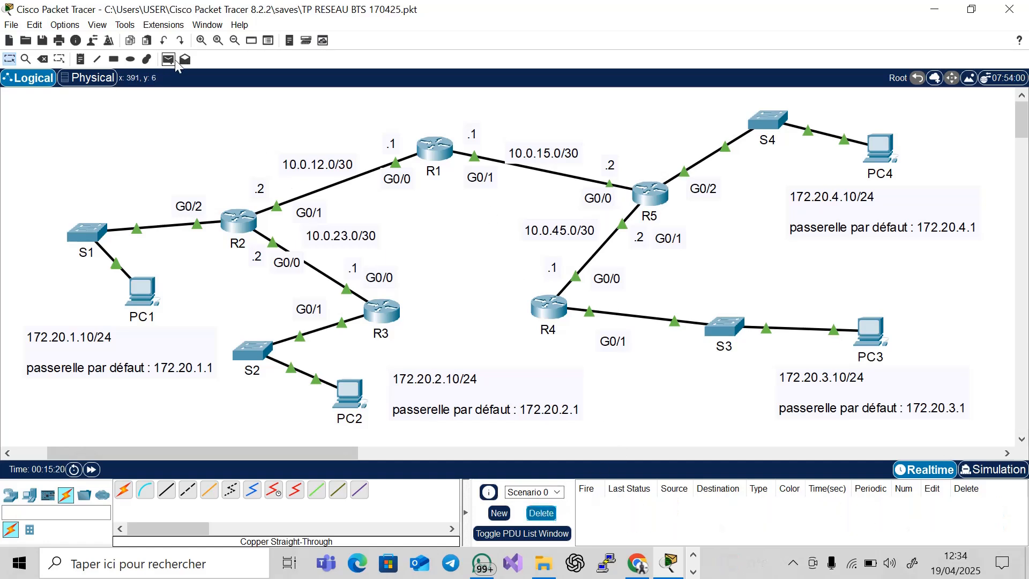
Send simple PDUs from PC3 to R4, PC1 to R2 and PC2 to R3, and clear the PDU list.
click(168, 59)
click(878, 328)
click(552, 307)
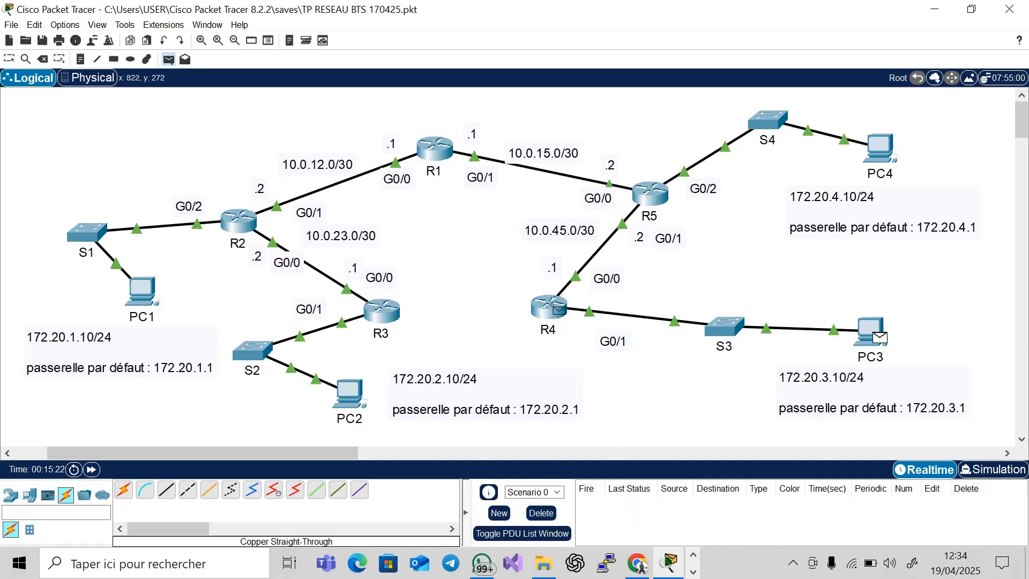
click(168, 61)
click(134, 292)
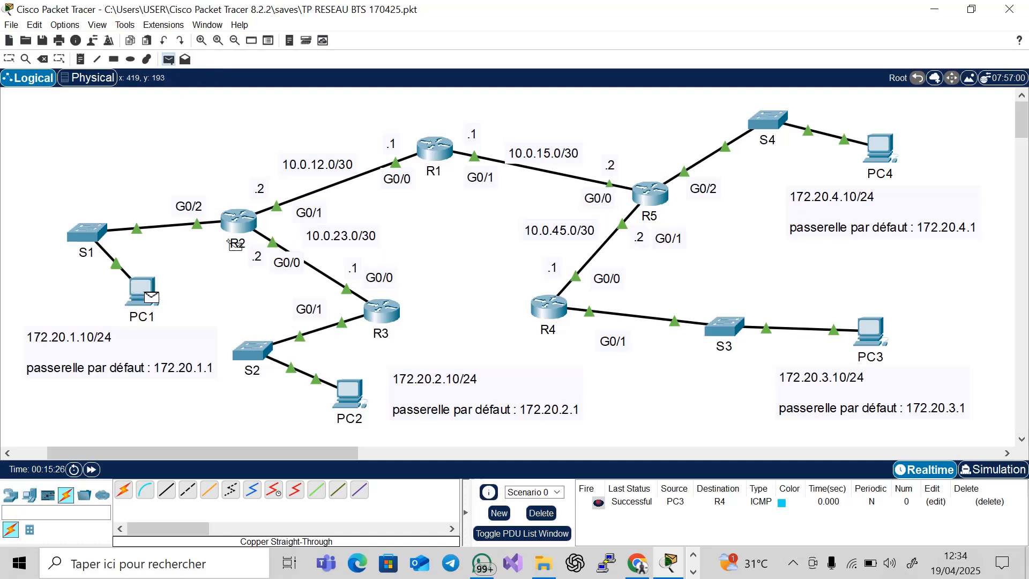
click(236, 230)
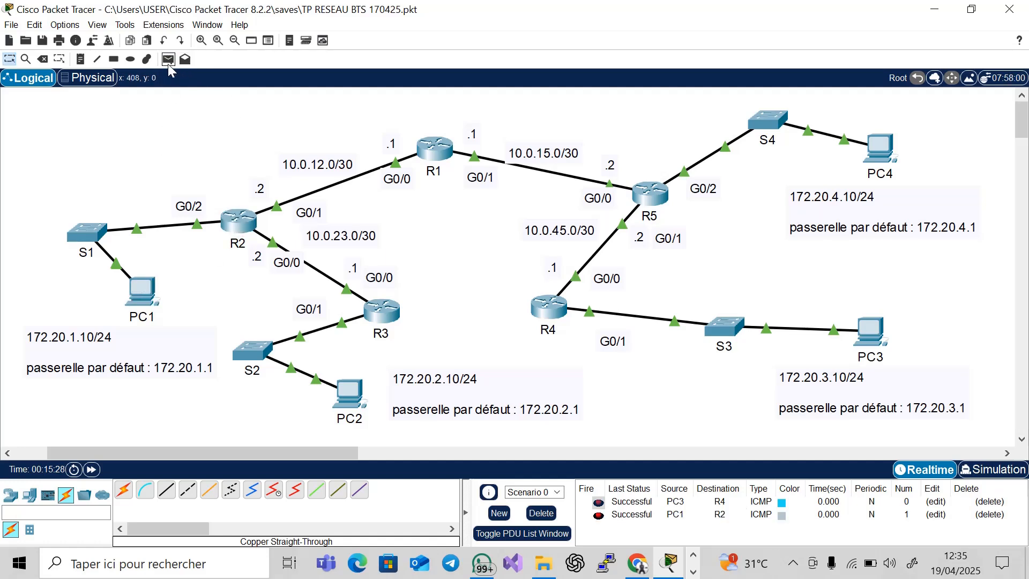
click(169, 59)
click(348, 391)
click(370, 315)
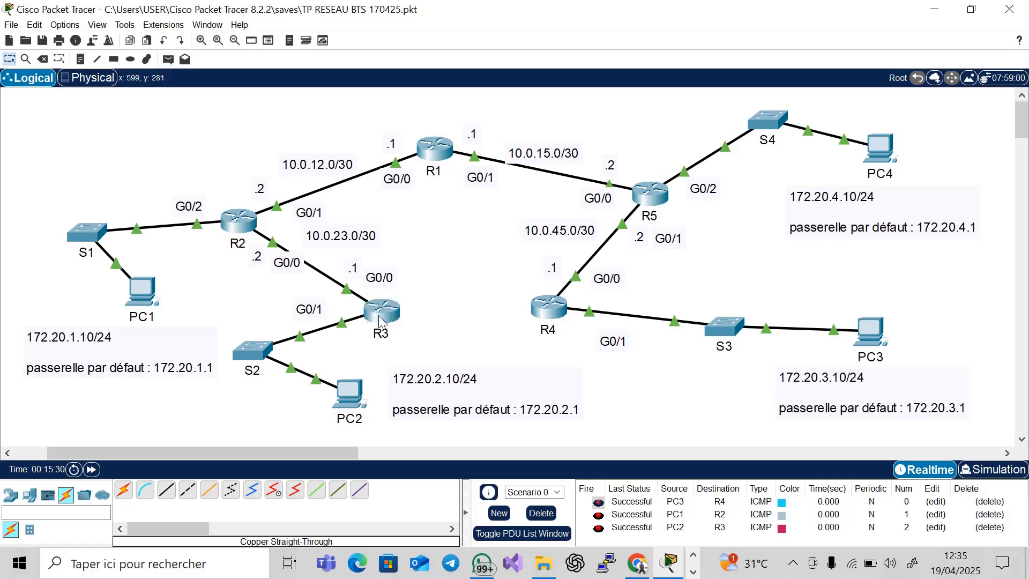
click(540, 513)
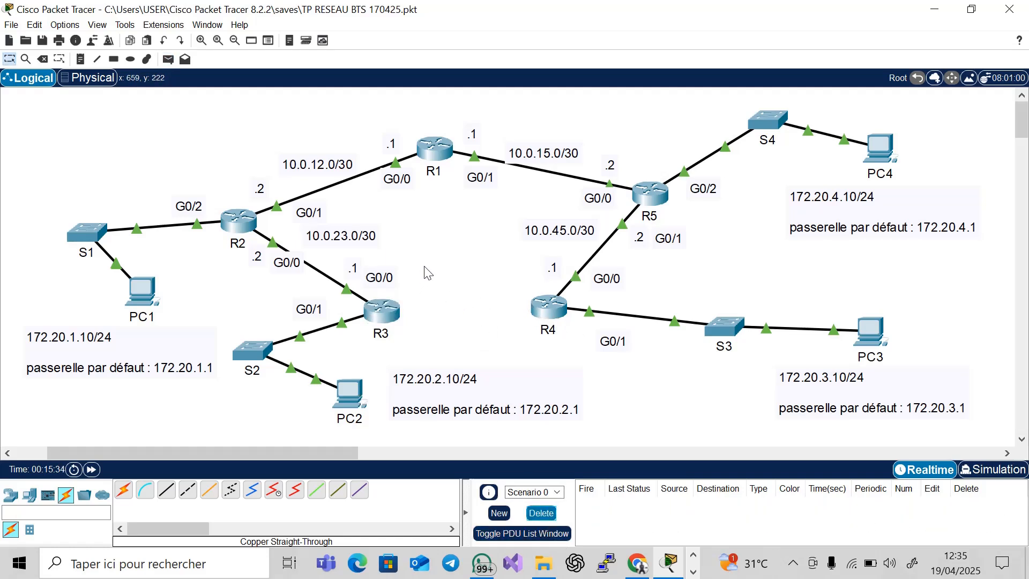
Move R2's G0/1 and G0/2 labels and the G0/0 and G0/1 labels of R3 and R1 into the empty area above S1.
drag(316, 216, 196, 131)
drag(190, 209, 102, 131)
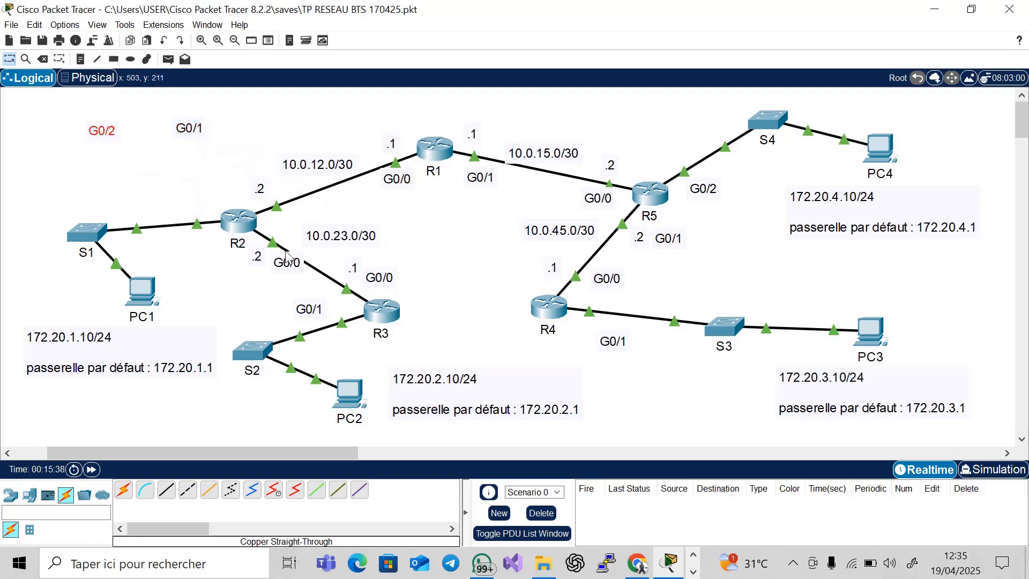
drag(388, 288, 454, 291)
drag(314, 313, 68, 159)
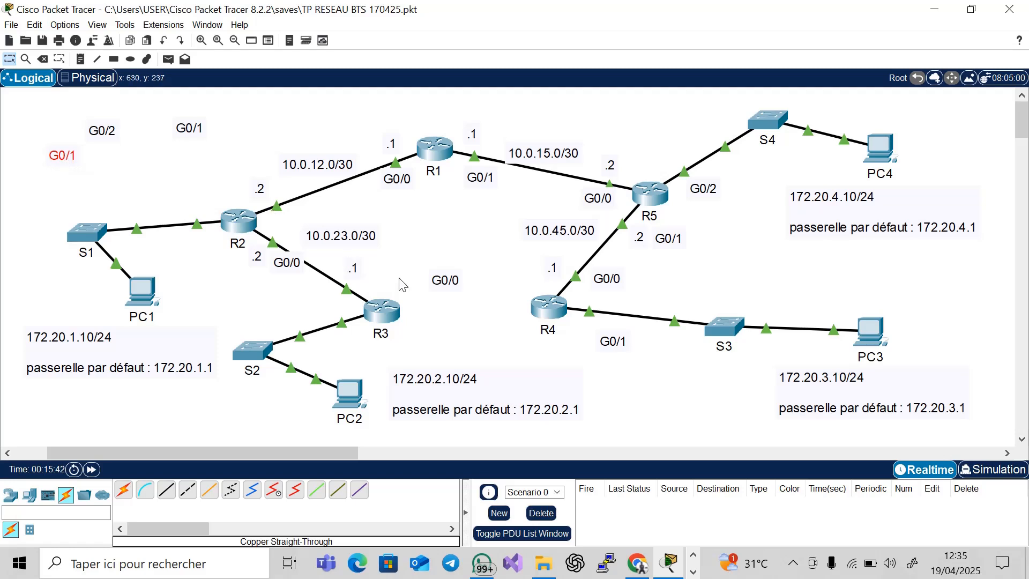
drag(441, 288, 61, 108)
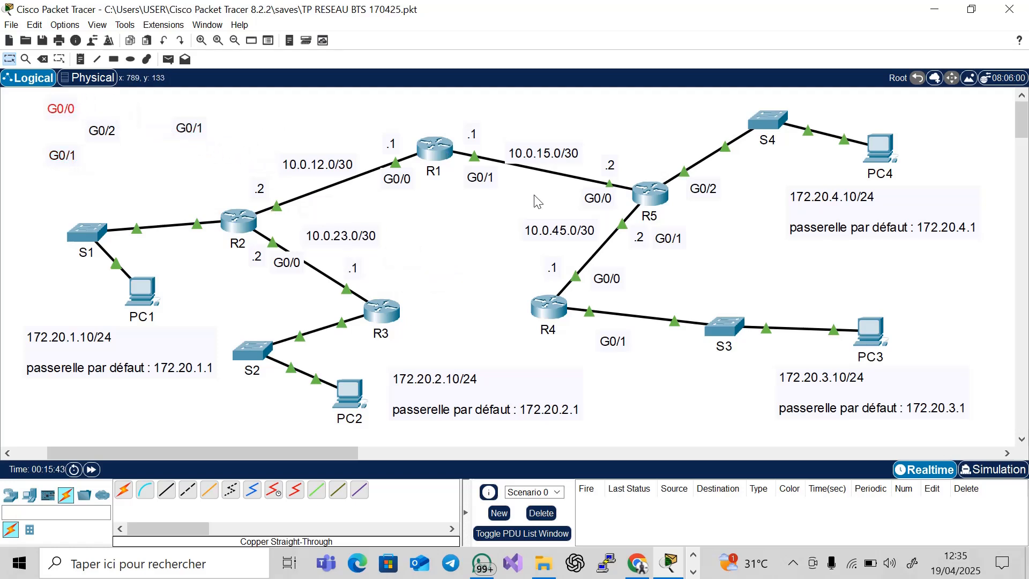
drag(477, 191, 177, 120)
drag(394, 180, 121, 164)
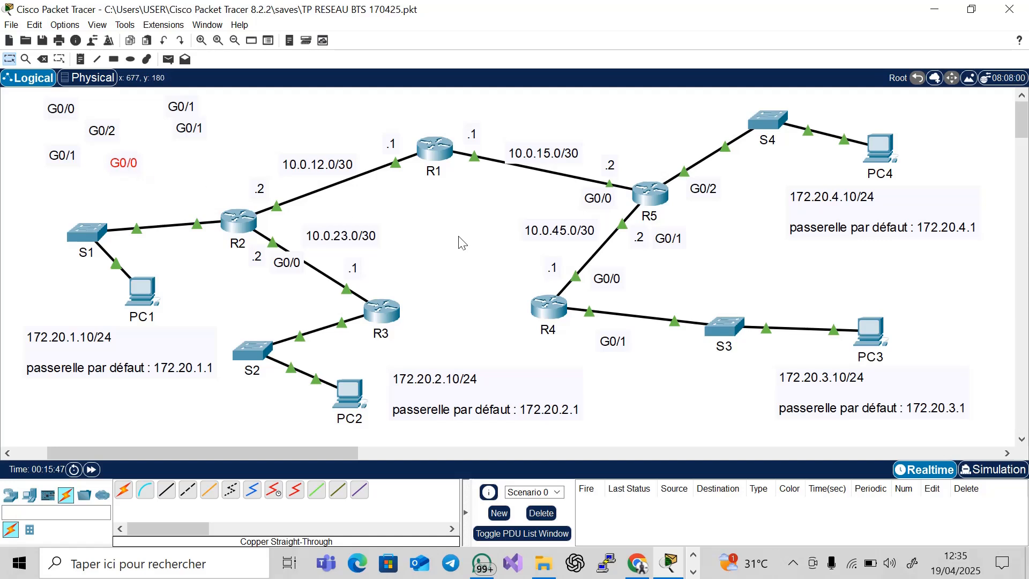
Move all interface labels of R5 and R4 and R2's G0/0 label into the empty area above and beside S1.
drag(593, 212, 53, 200)
drag(675, 247, 31, 144)
drag(600, 288, 17, 179)
drag(614, 350, 11, 225)
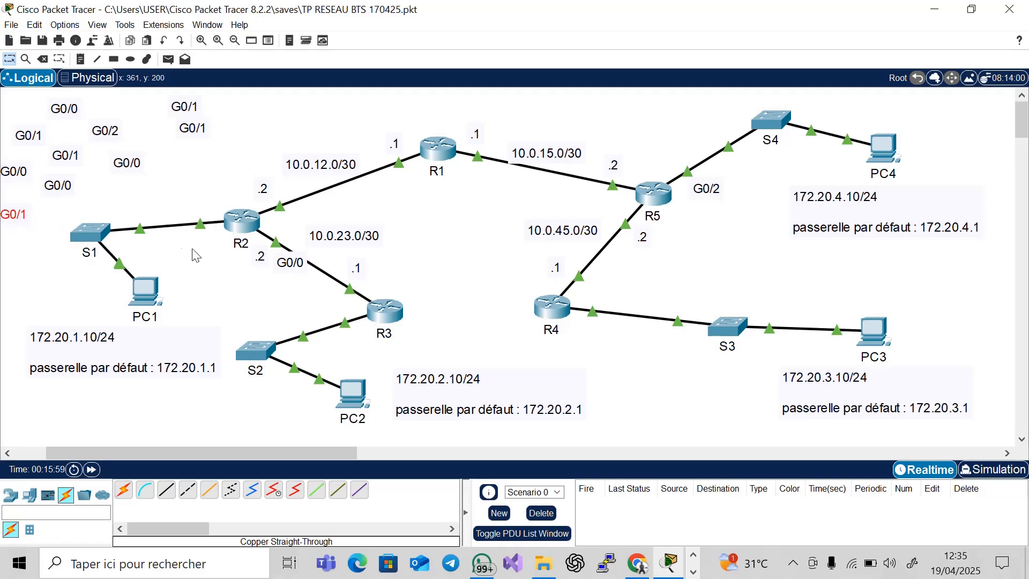
drag(290, 264, 20, 247)
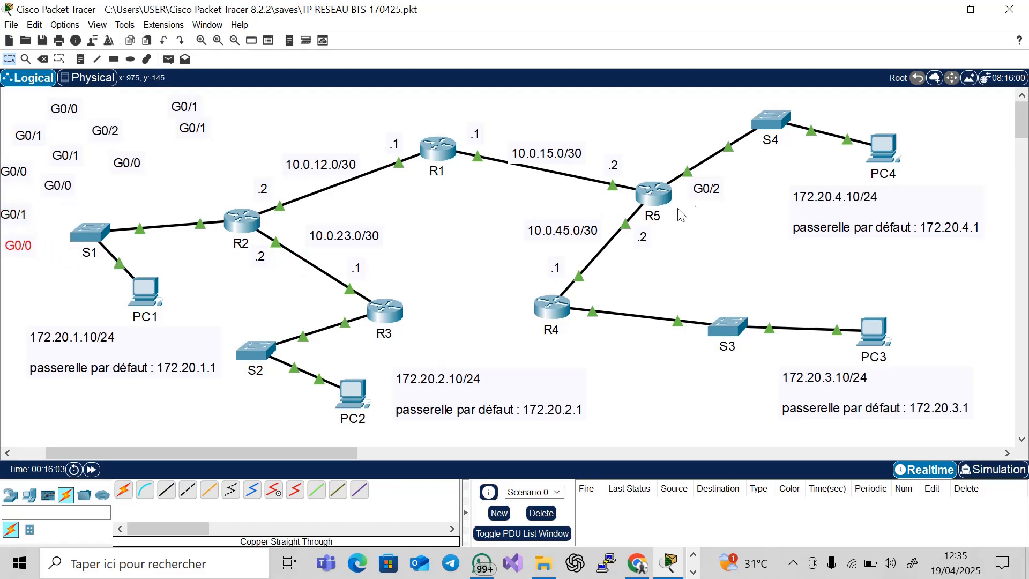
drag(706, 191, 237, 110)
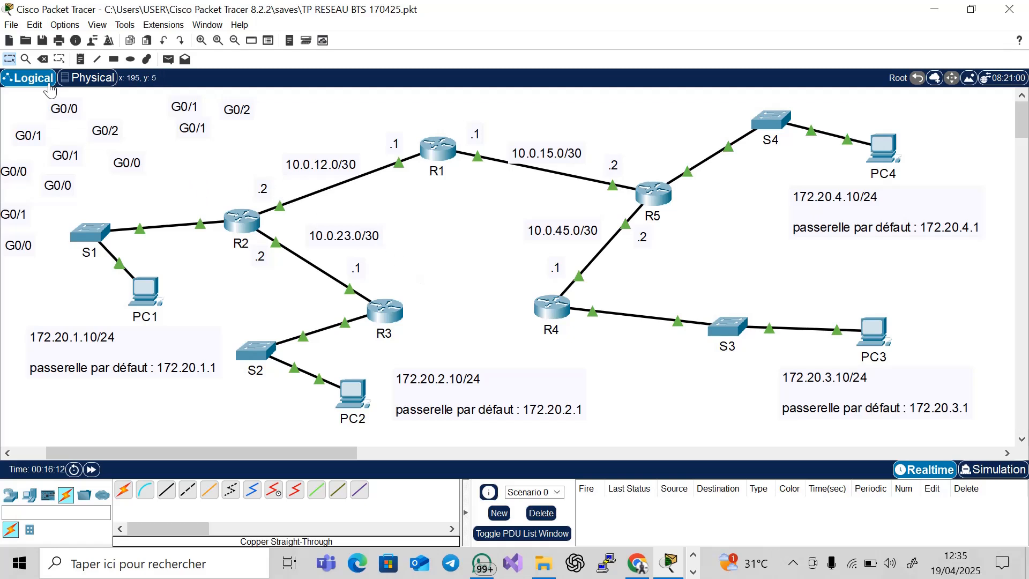
Delete the six gathered interface labels farthest from the workspace's outer edge: two G0/0, two G0/1 and two G0/2.
click(42, 59)
click(65, 107)
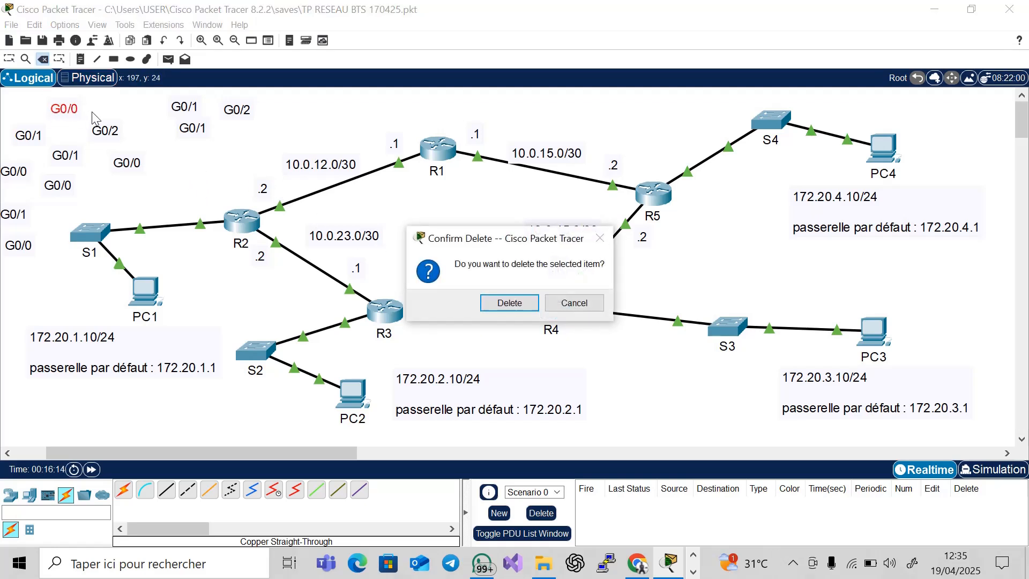
click(509, 303)
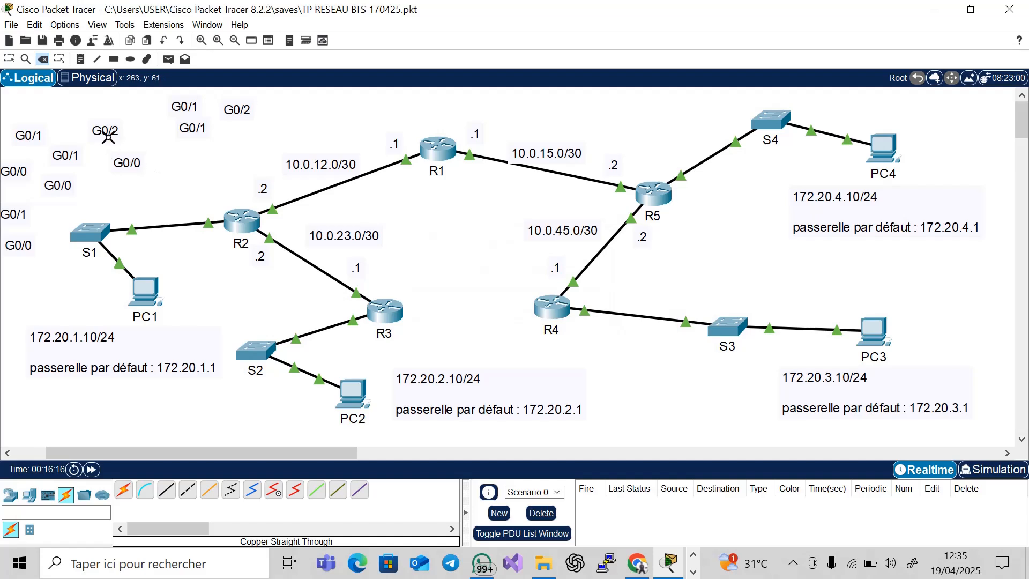
click(109, 134)
click(510, 306)
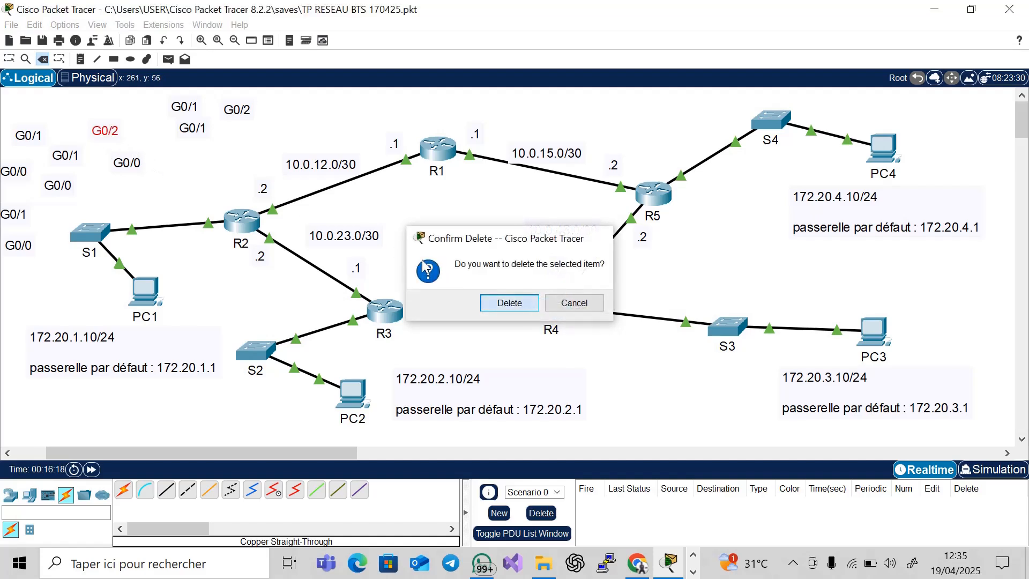
click(188, 109)
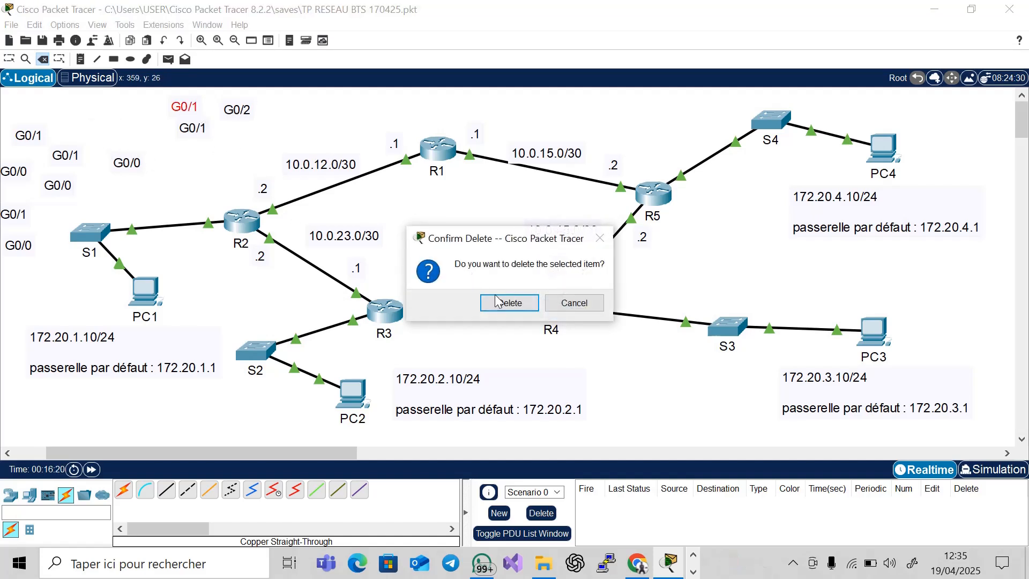
click(496, 302)
click(234, 110)
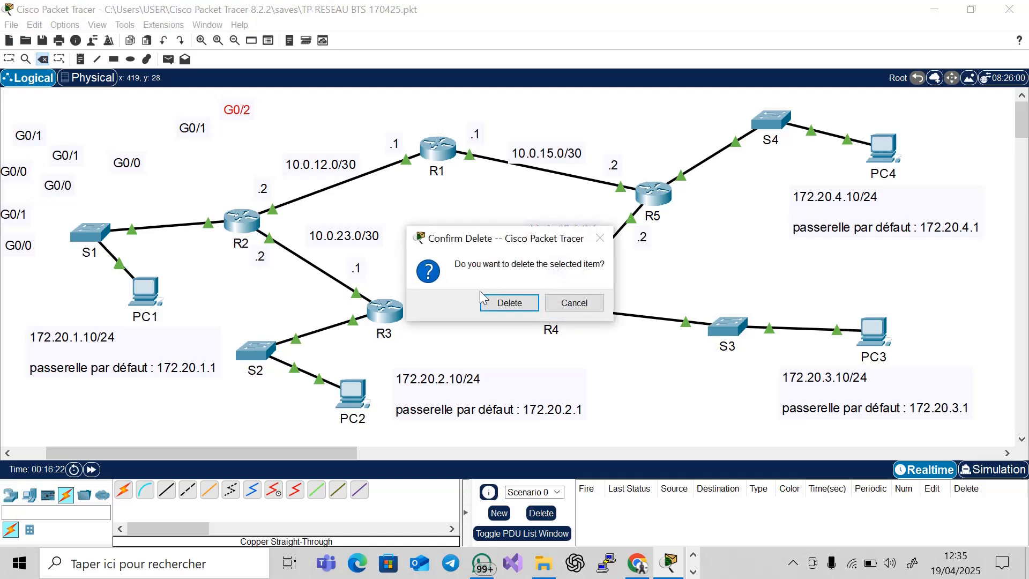
click(485, 300)
click(193, 129)
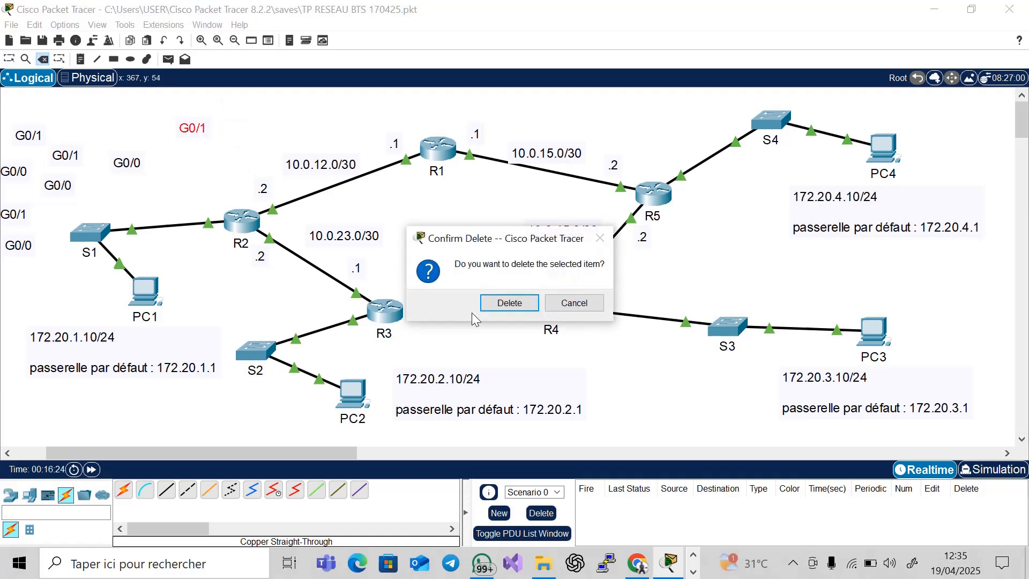
click(509, 302)
click(129, 163)
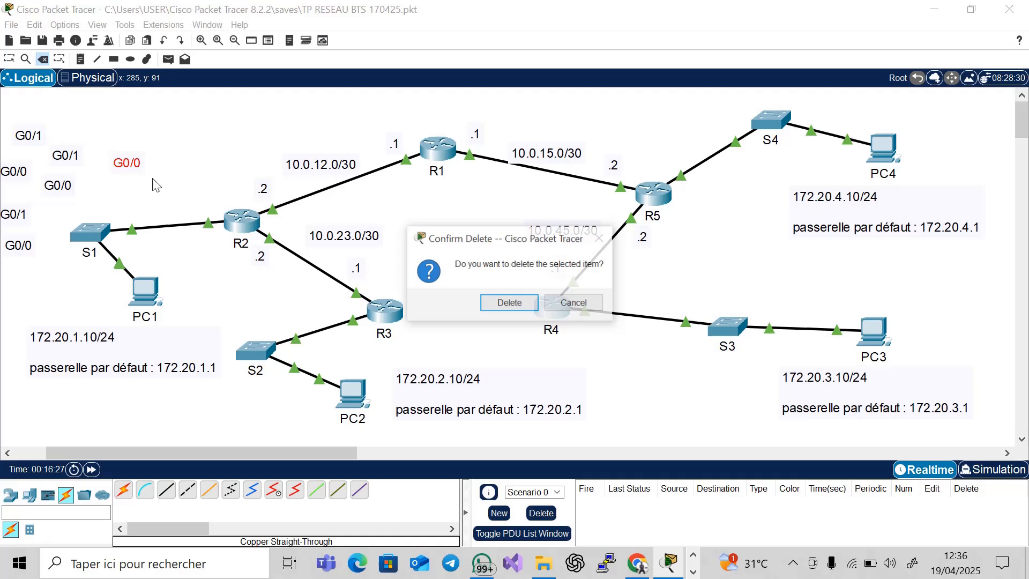
click(509, 303)
Delete the remaining three G0/1 and three G0/0 labels gathered around S1, and return to the selection tool.
click(26, 140)
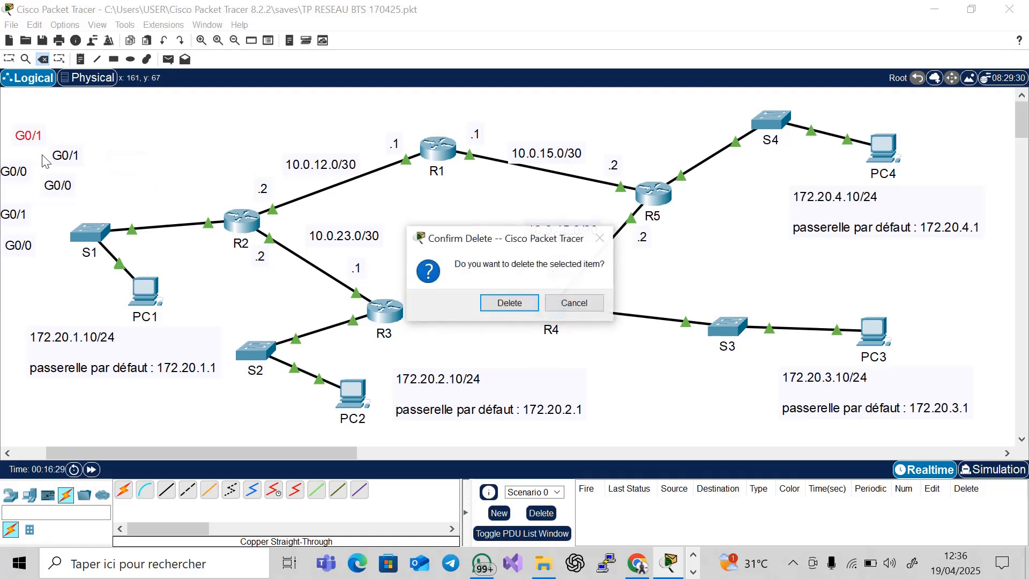
click(509, 302)
click(59, 159)
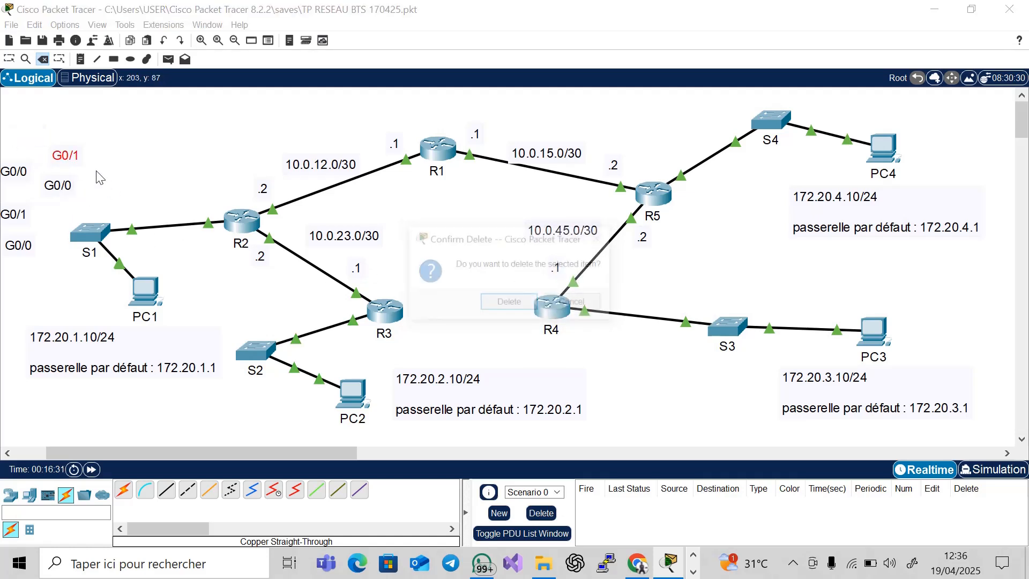
click(517, 301)
click(74, 194)
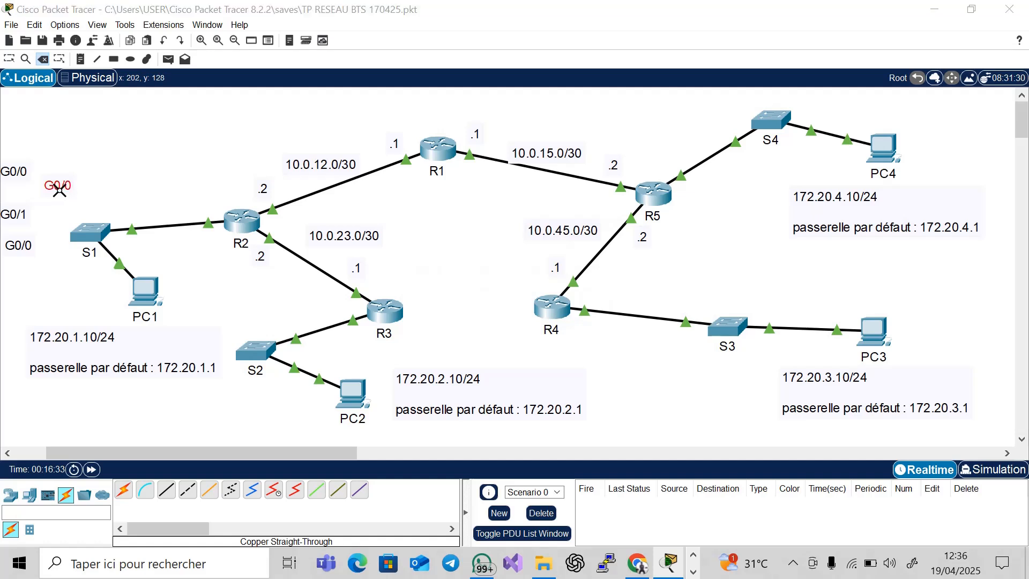
click(514, 301)
click(15, 172)
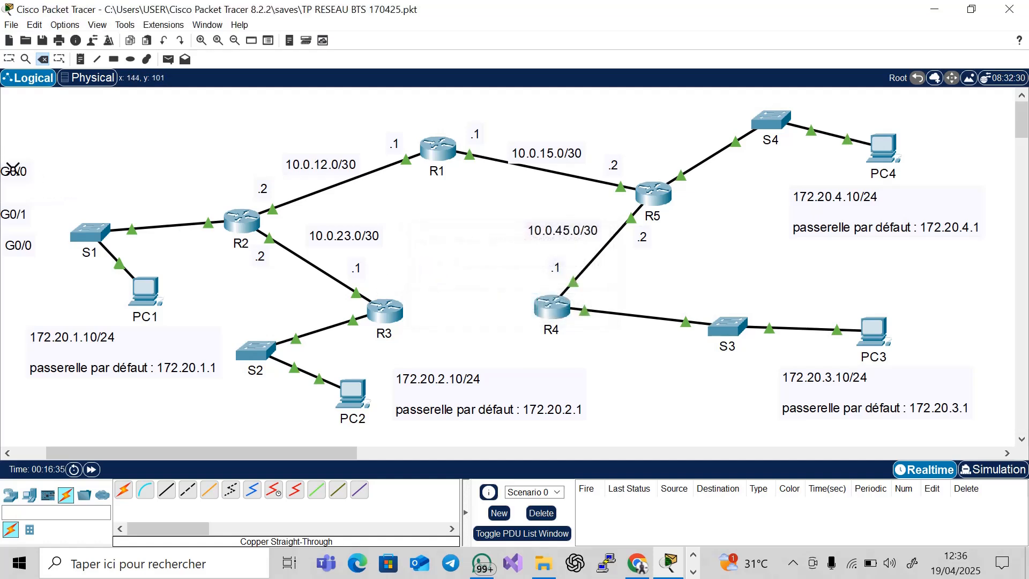
click(500, 306)
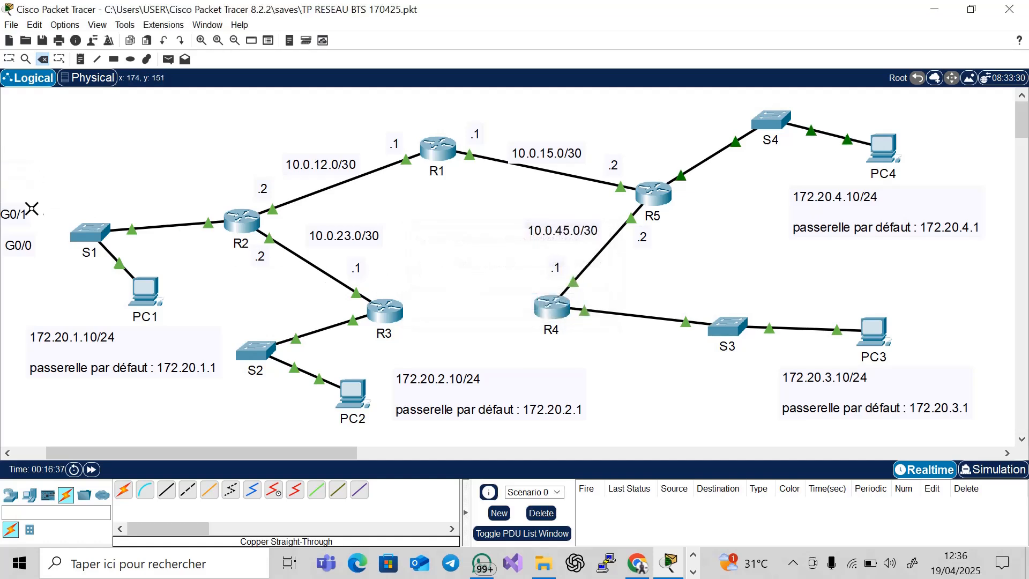
click(14, 215)
click(509, 304)
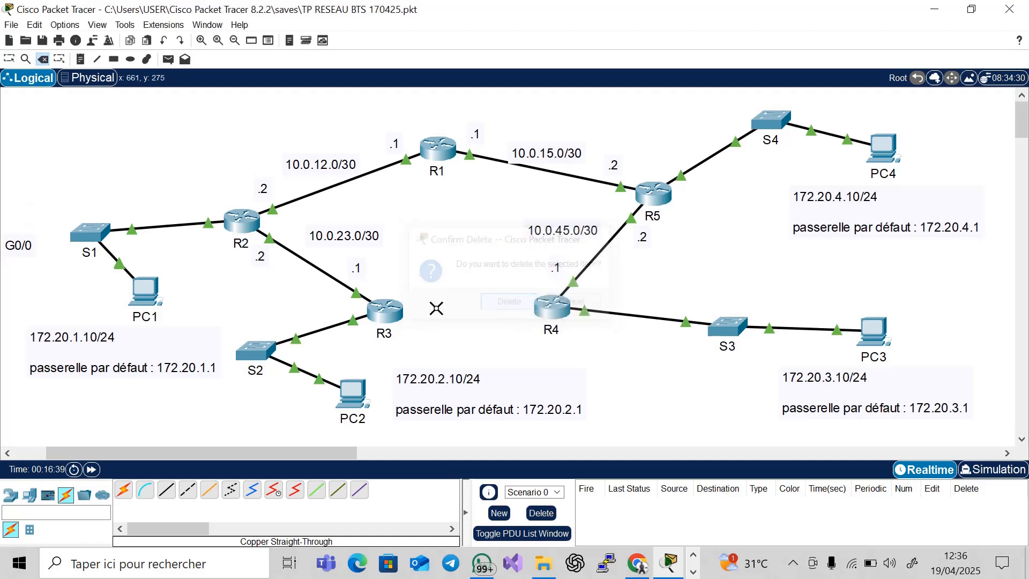
click(17, 245)
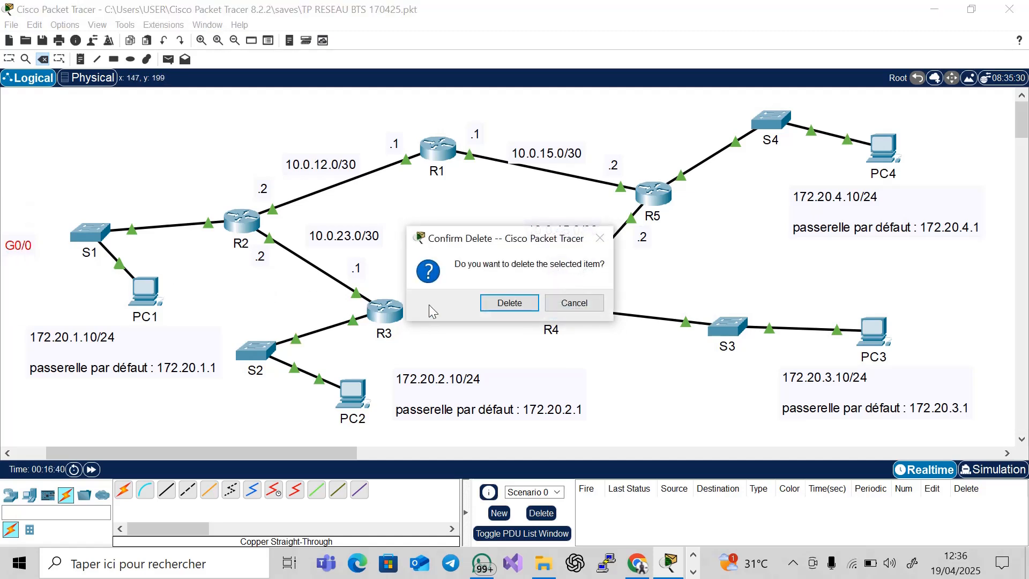
click(510, 303)
click(10, 60)
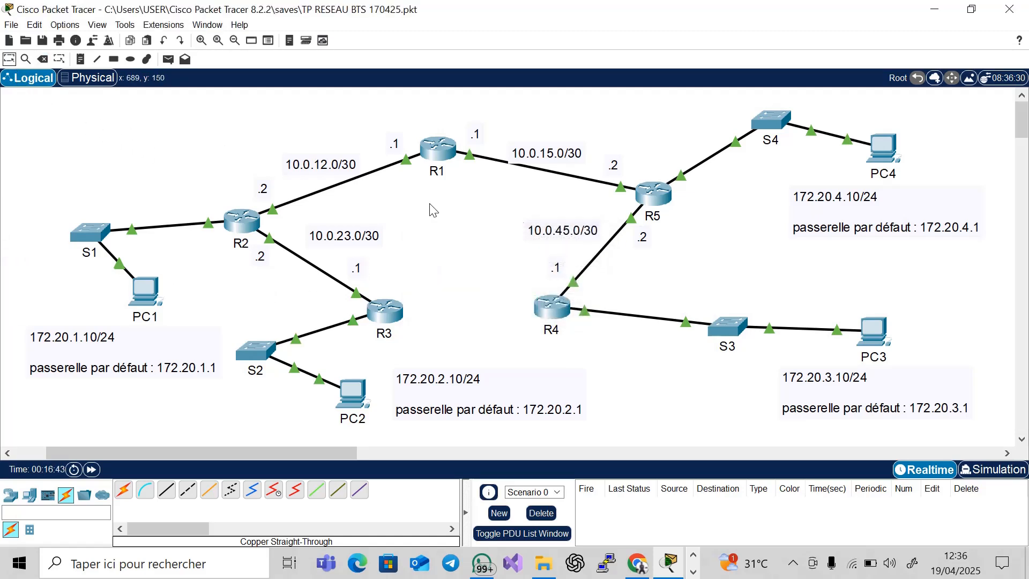
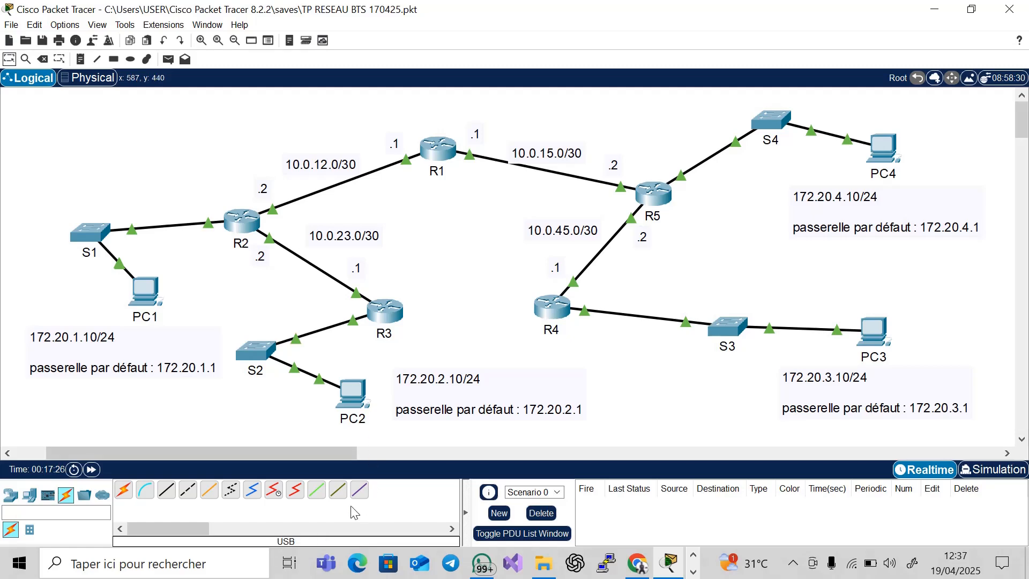
click(176, 571)
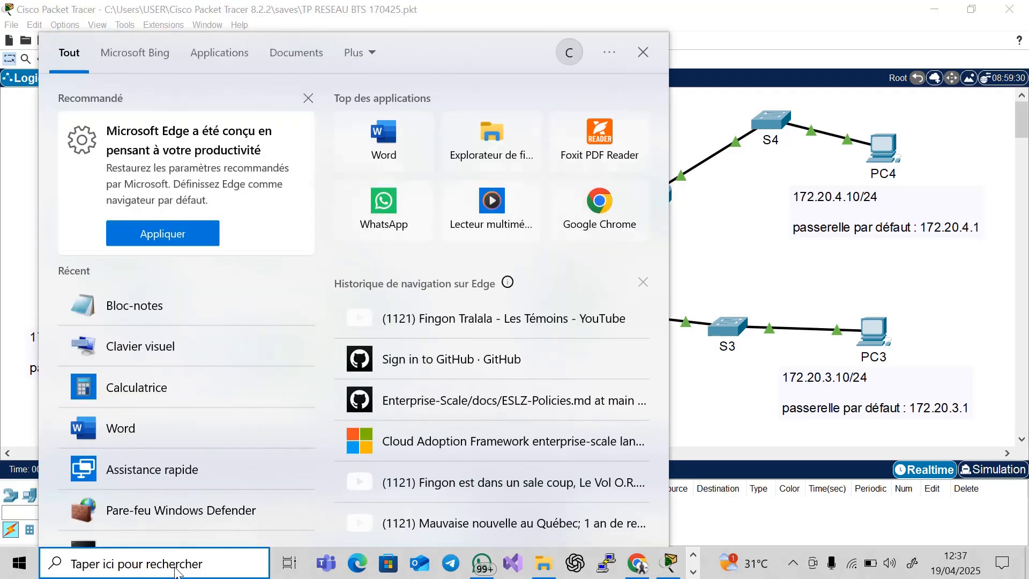
click(151, 304)
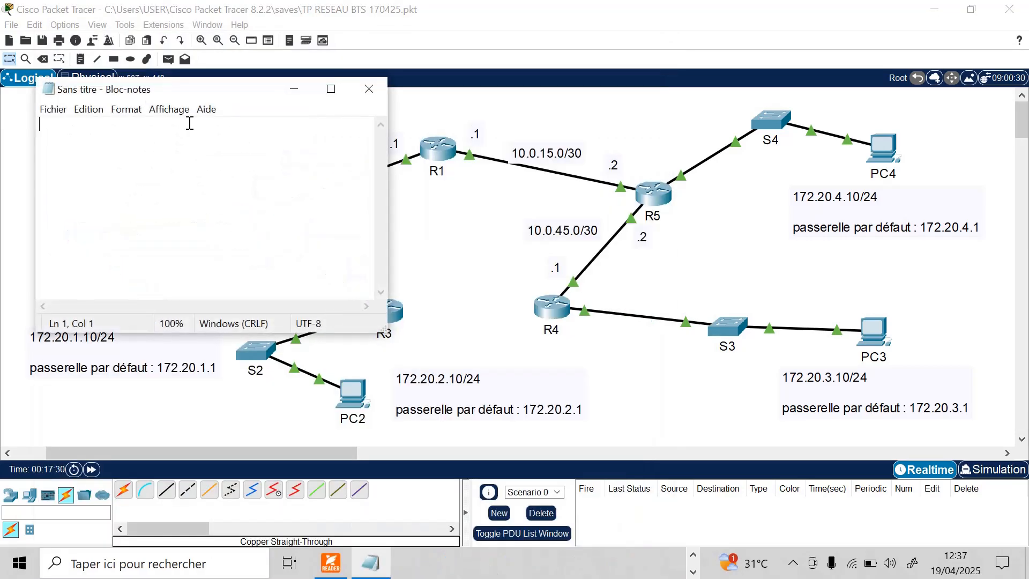
click(332, 87)
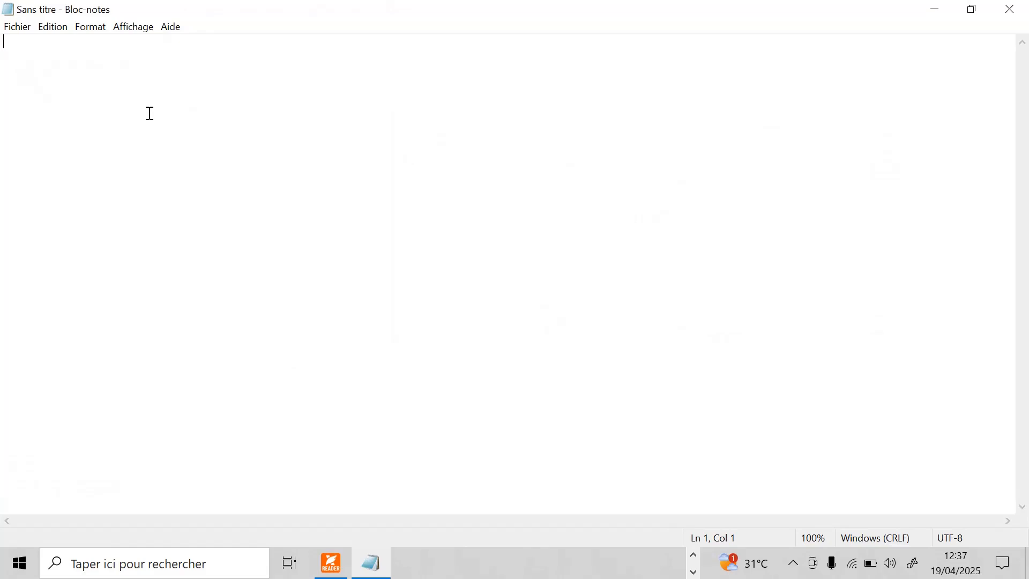
text(R1)
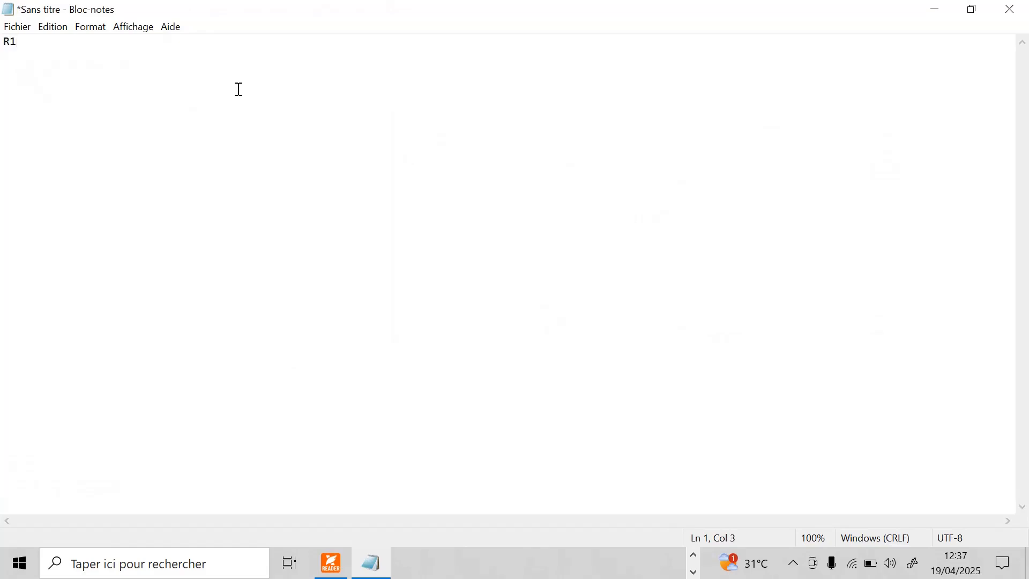
click(1010, 9)
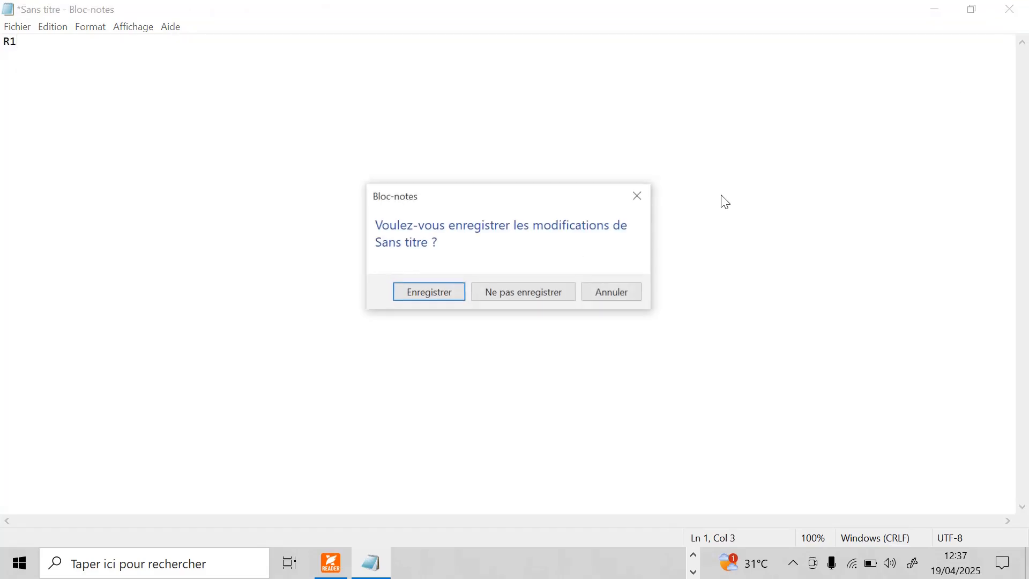
click(523, 292)
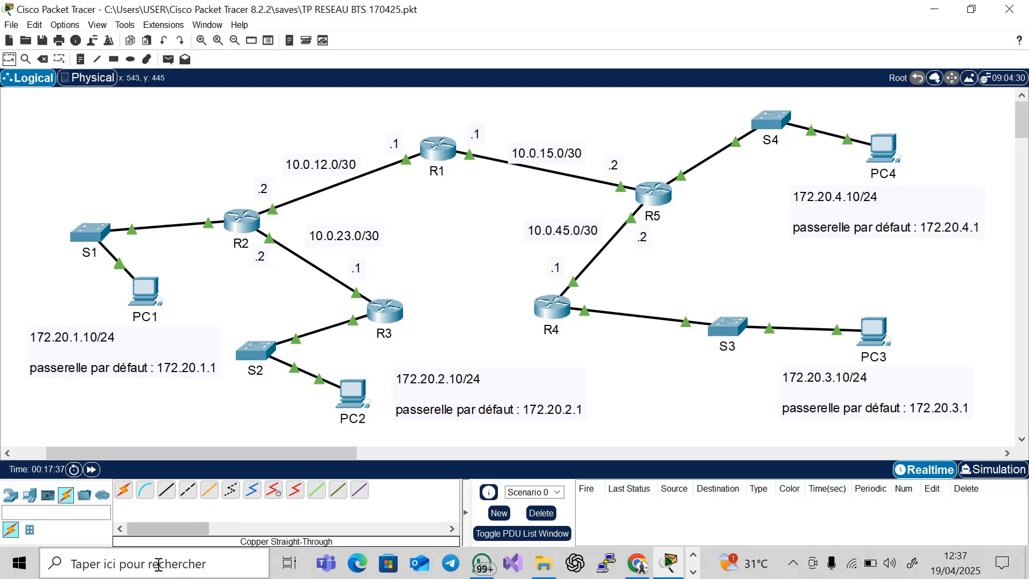
Switch to Word with a new blank document.
click(155, 563)
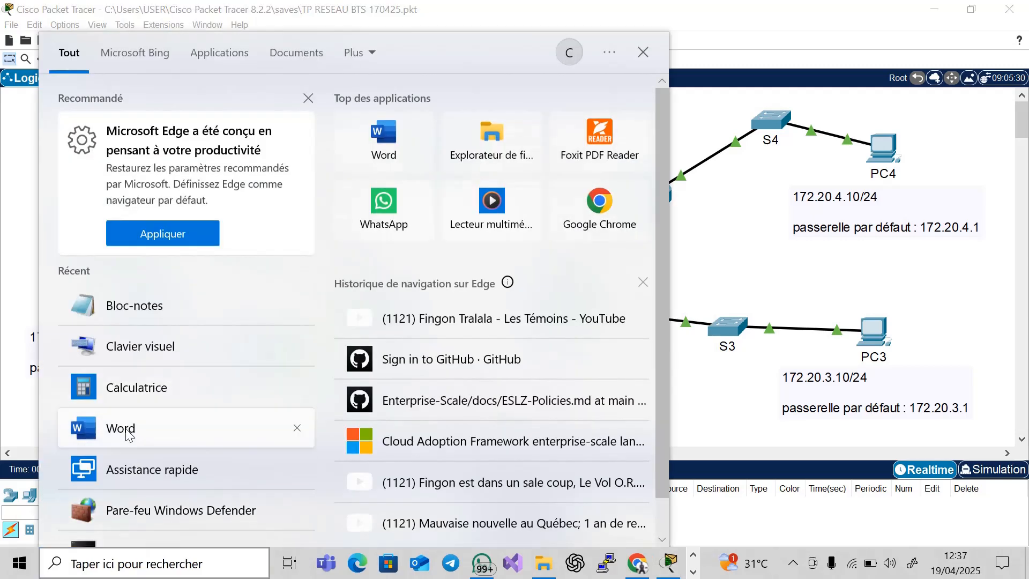
click(129, 429)
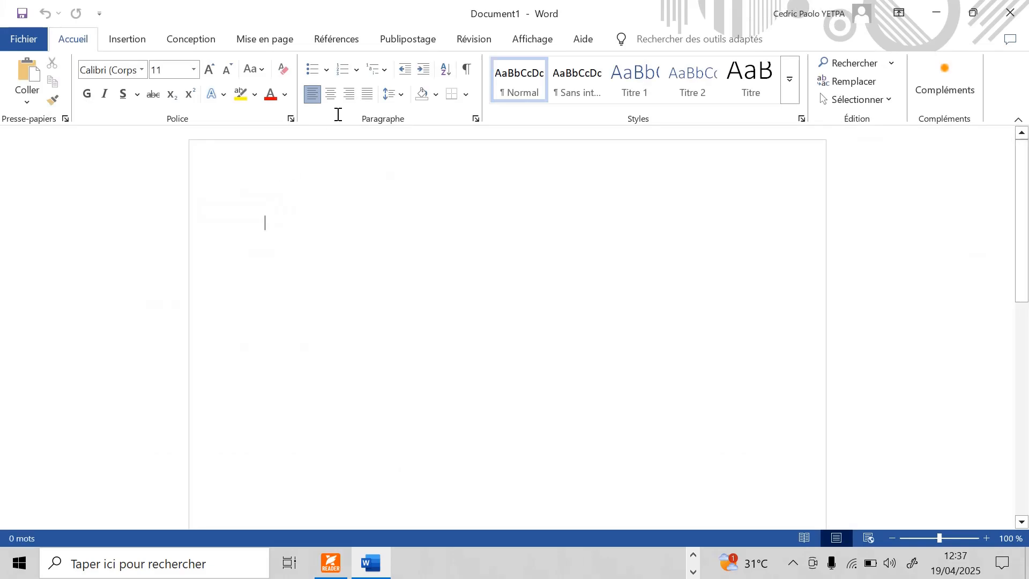
click(194, 69)
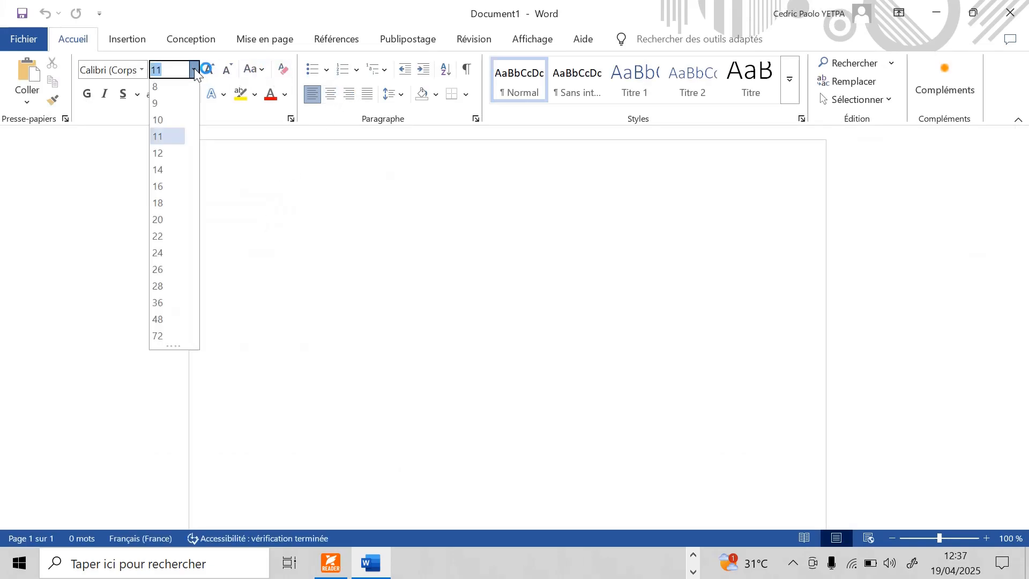
click(162, 189)
text(RE)
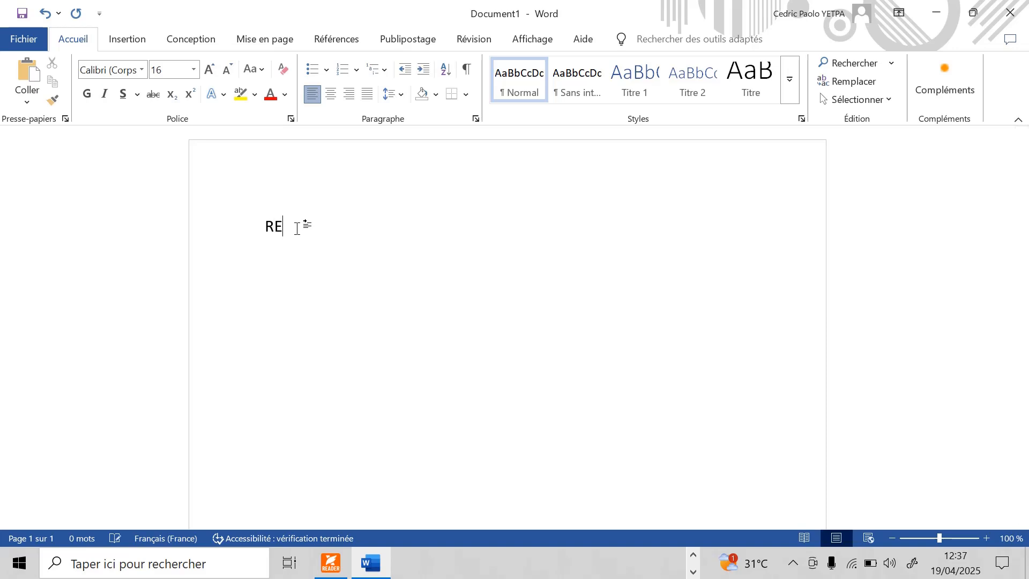
click(211, 70)
click(210, 69)
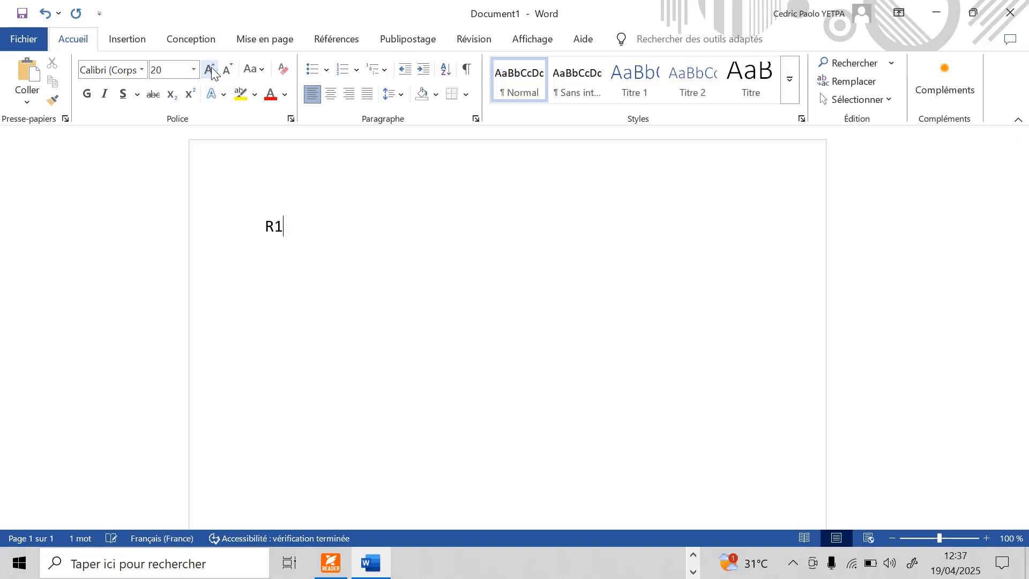
key(BackSpace)
key(BackSpace)
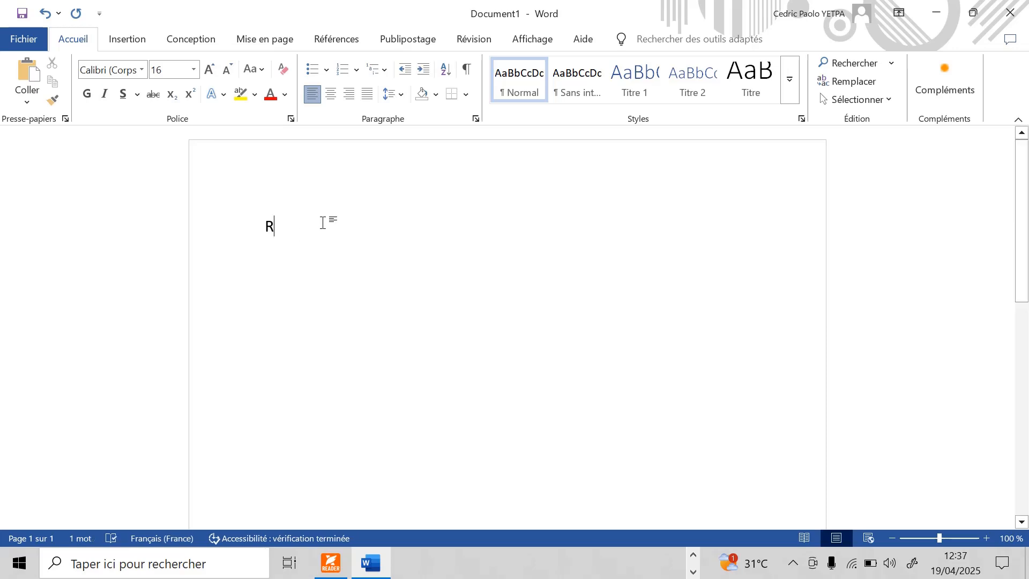
key(BackSpace)
Set the font size to 20 and enter the heading R1 in the document.
click(194, 69)
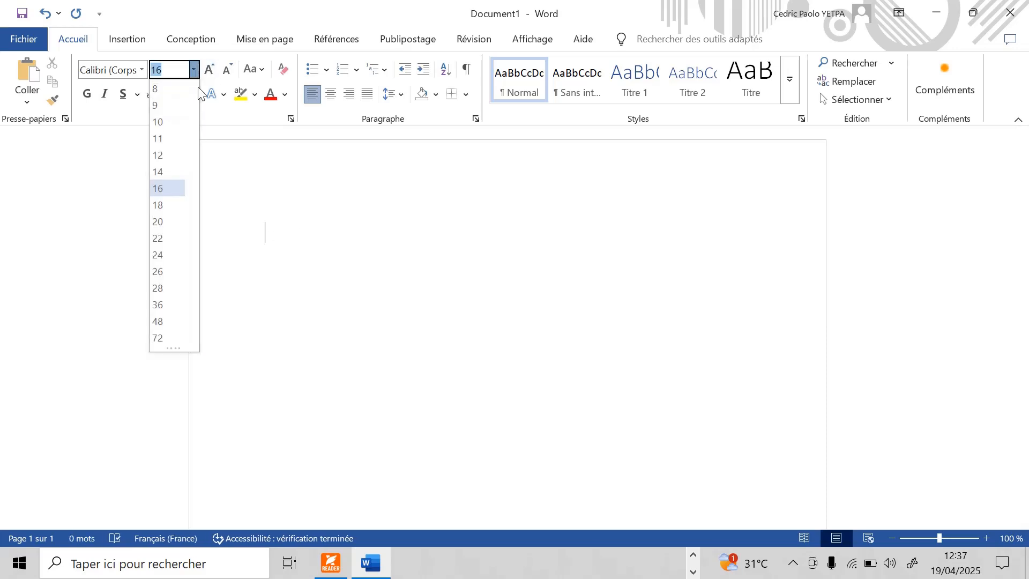
click(164, 222)
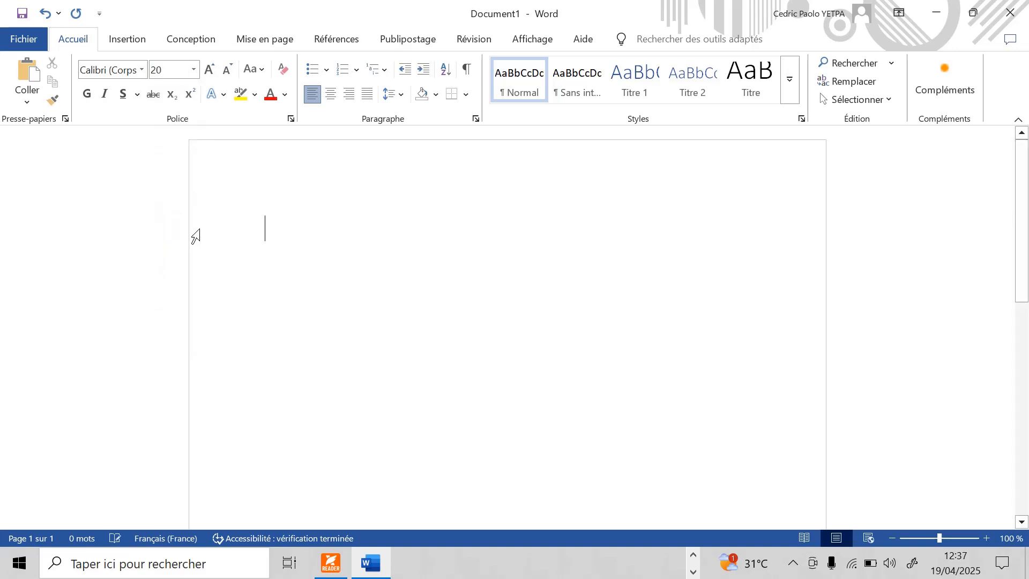
text(RA)
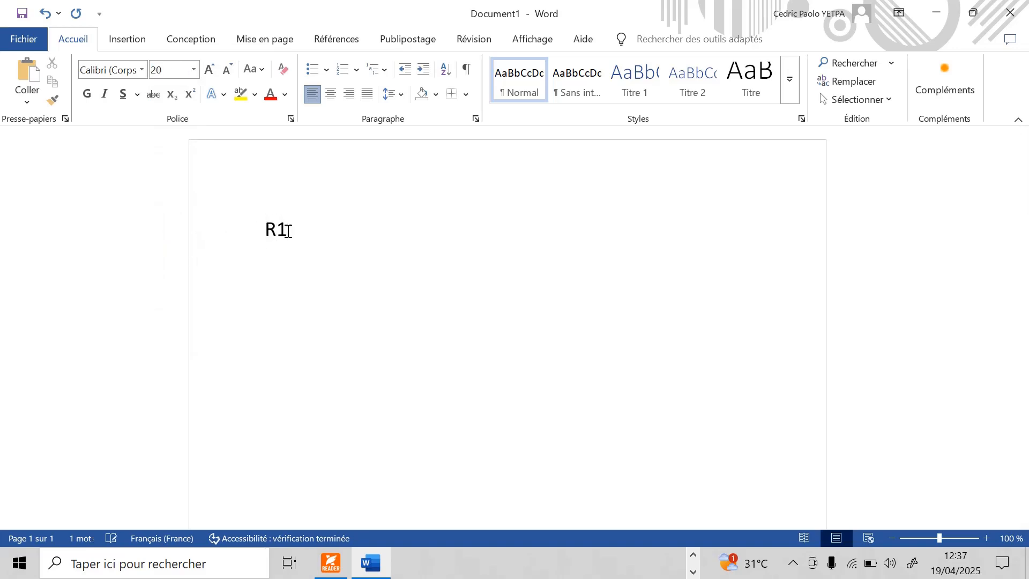
key(Return)
Write the partial route command "Ip route 172.20.1.0 255.255.255.0" on the line below the R1 heading.
text(Ip)
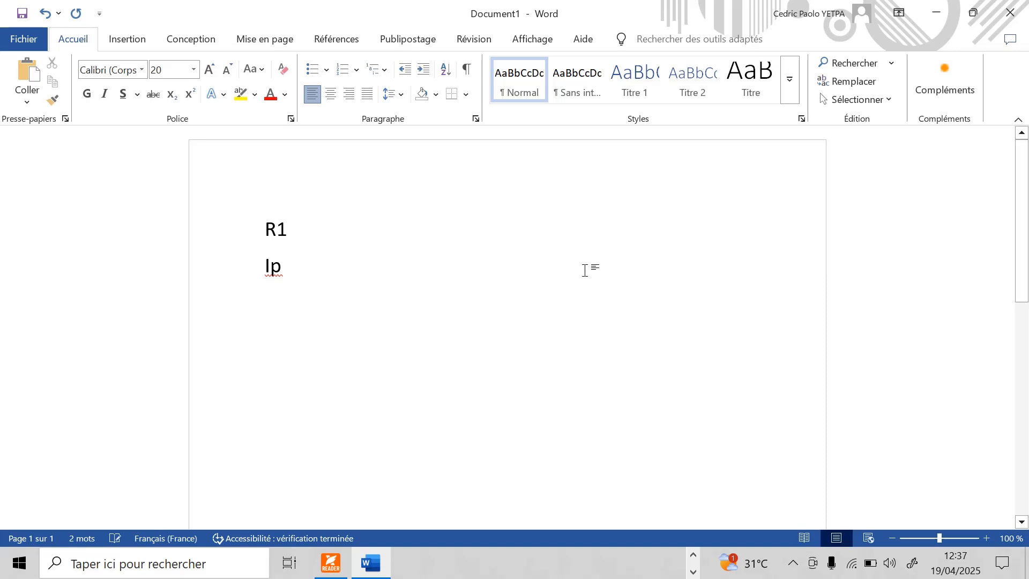
text( route)
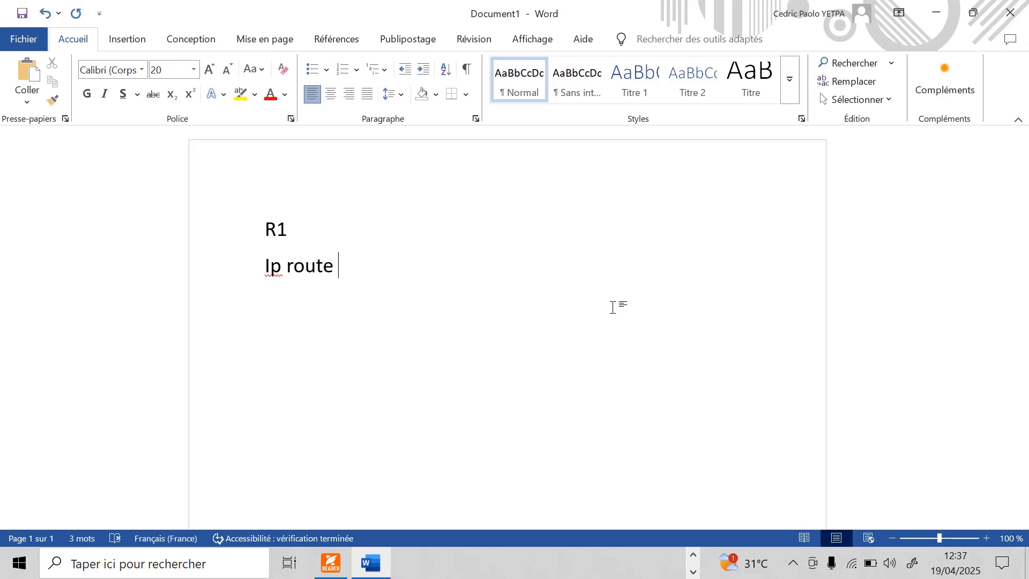
text( 7)
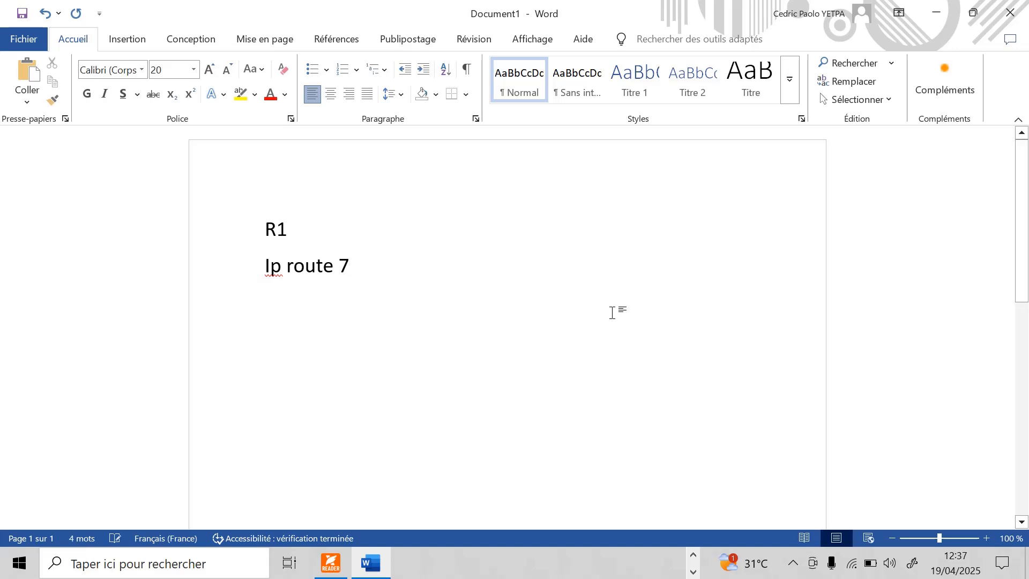
key(BackSpace)
text(172.20.)
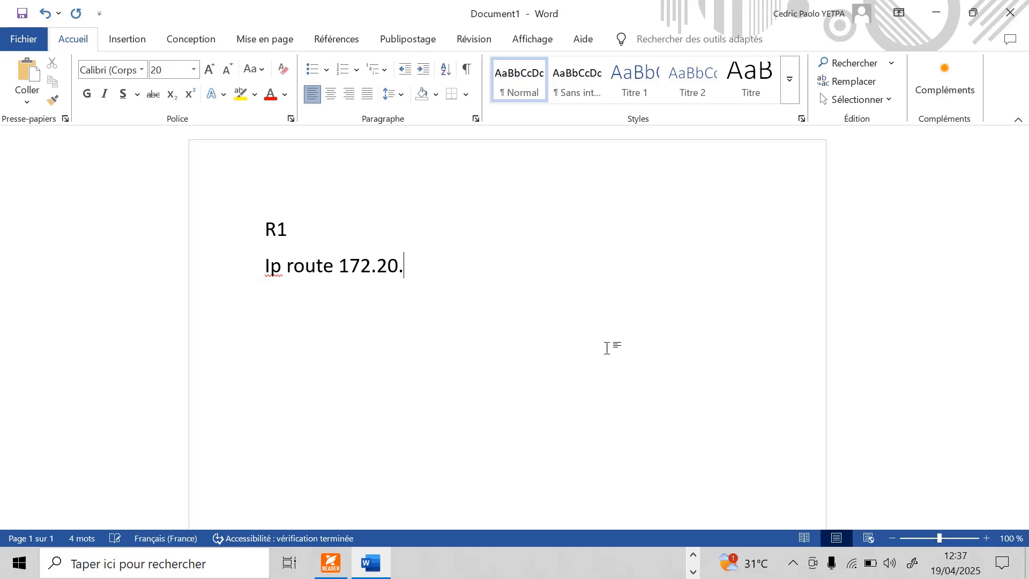
text(1.0 255.255.)
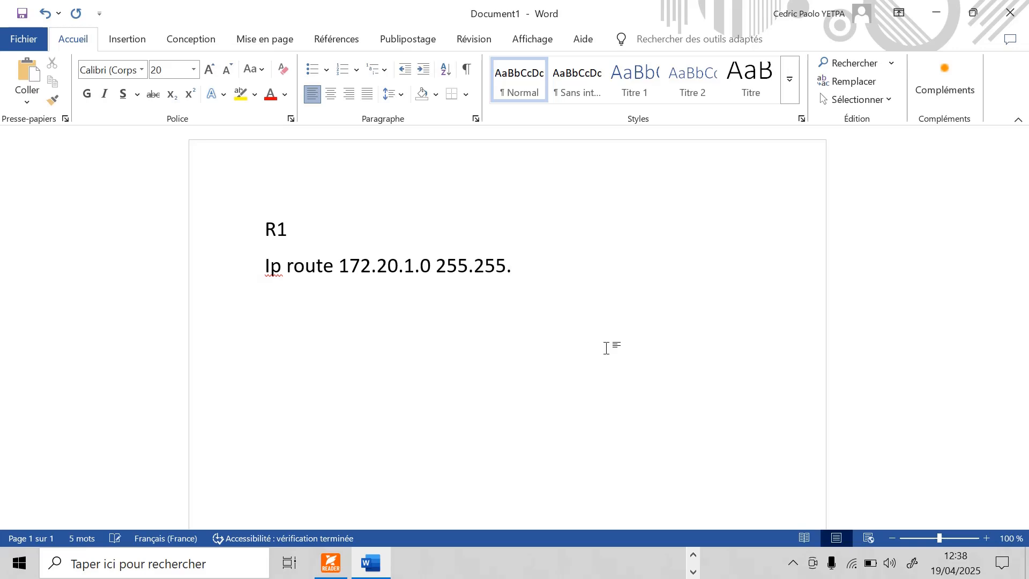
text(255.0)
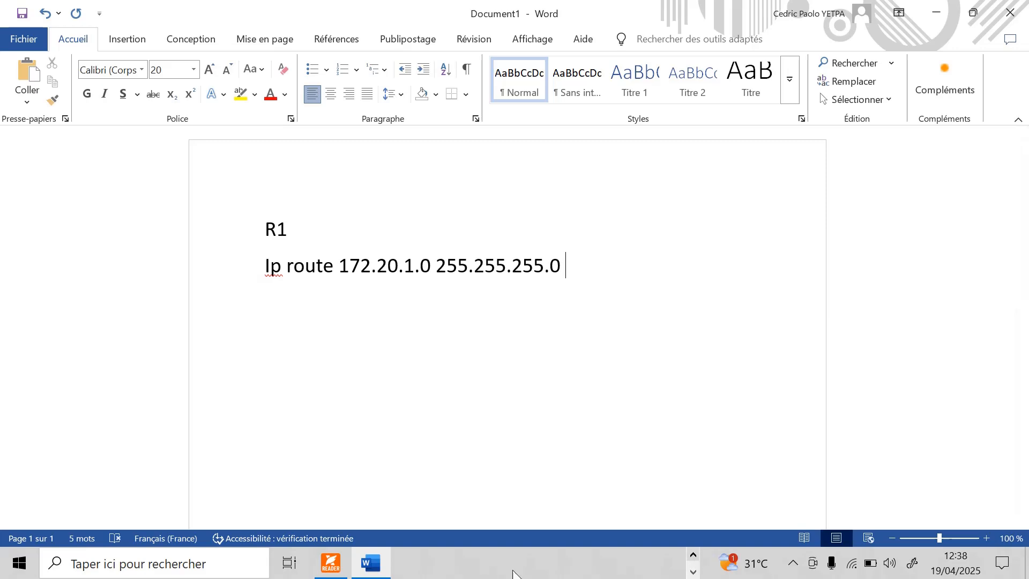
Switch to the PDF diagram and the Packet Tracer topology to examine R1's next hop towards the 172.20.1.0 network.
click(340, 570)
scroll(522, 379, up, 1)
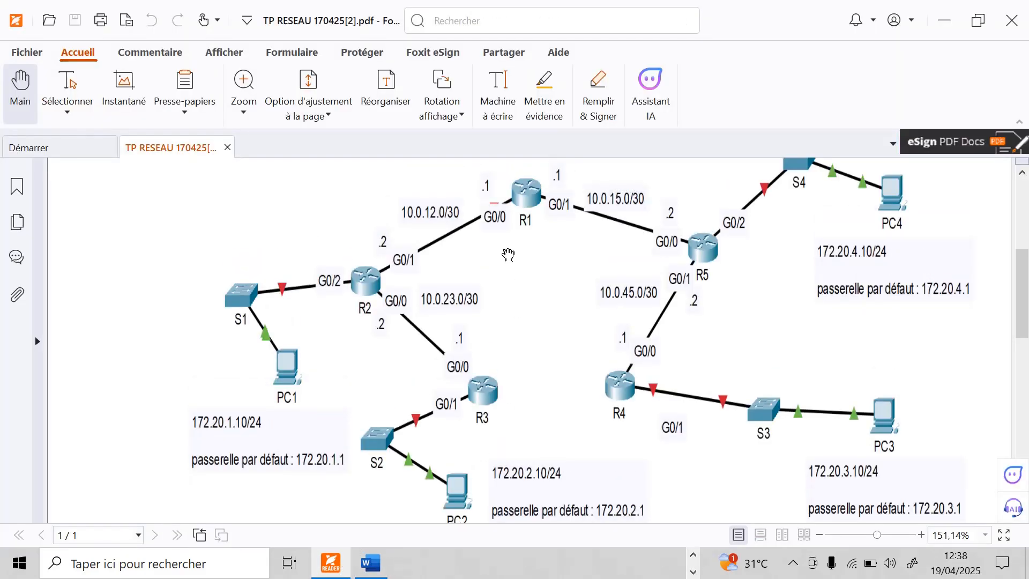
click(693, 555)
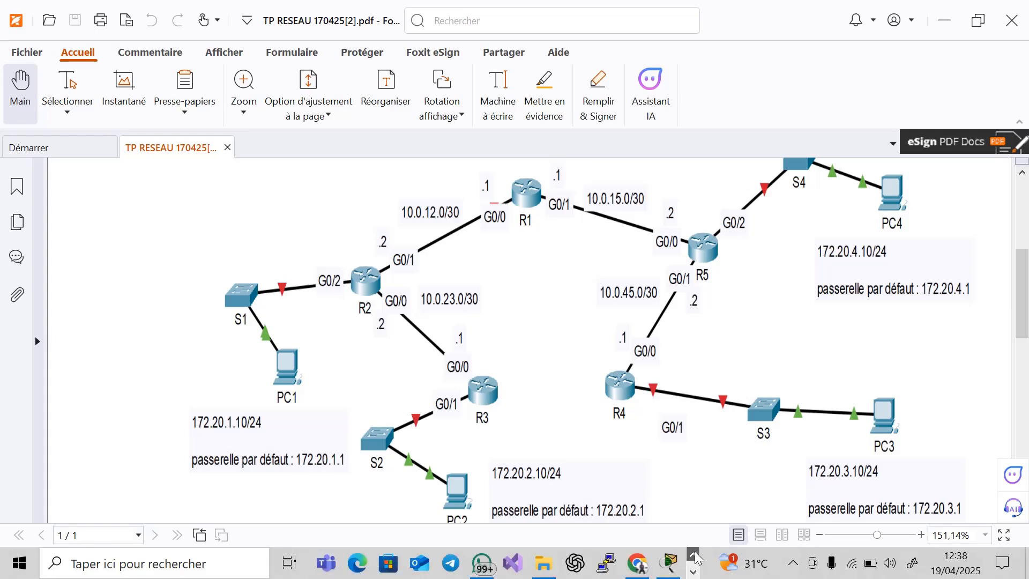
click(668, 564)
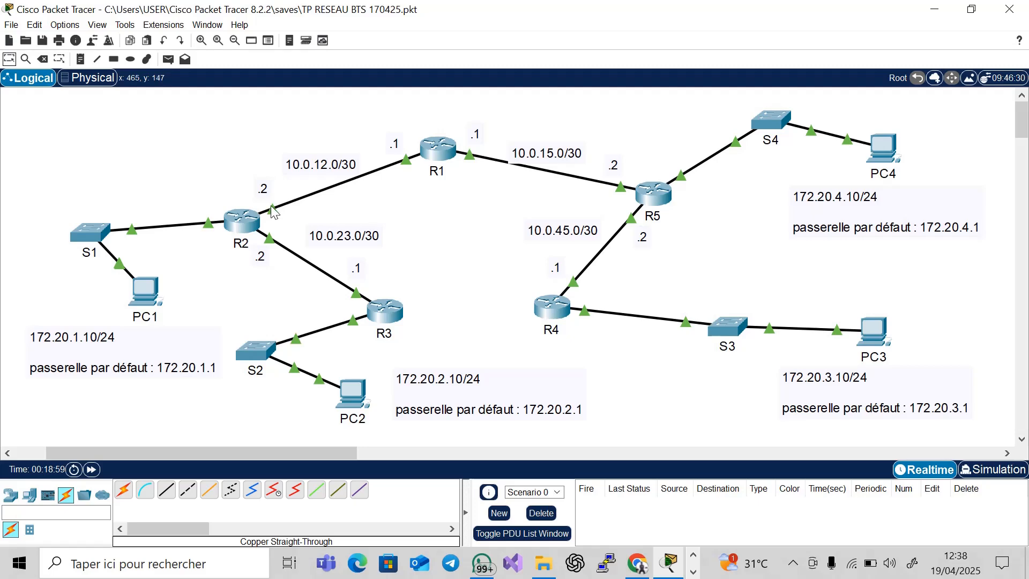
click(669, 569)
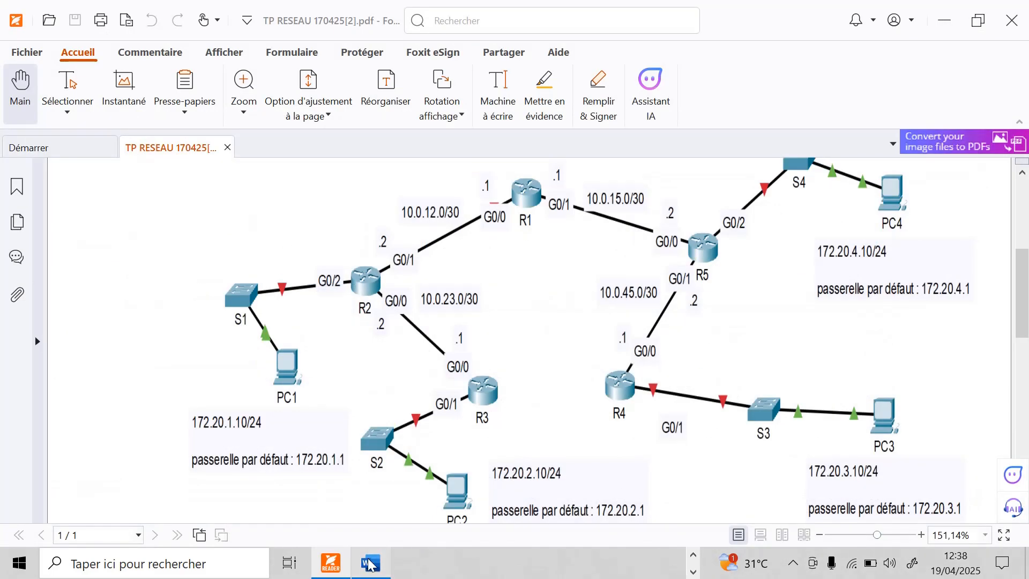
Return to Word, begin the next-hop address with "10.", and close the document without saving it.
click(370, 564)
text(10.)
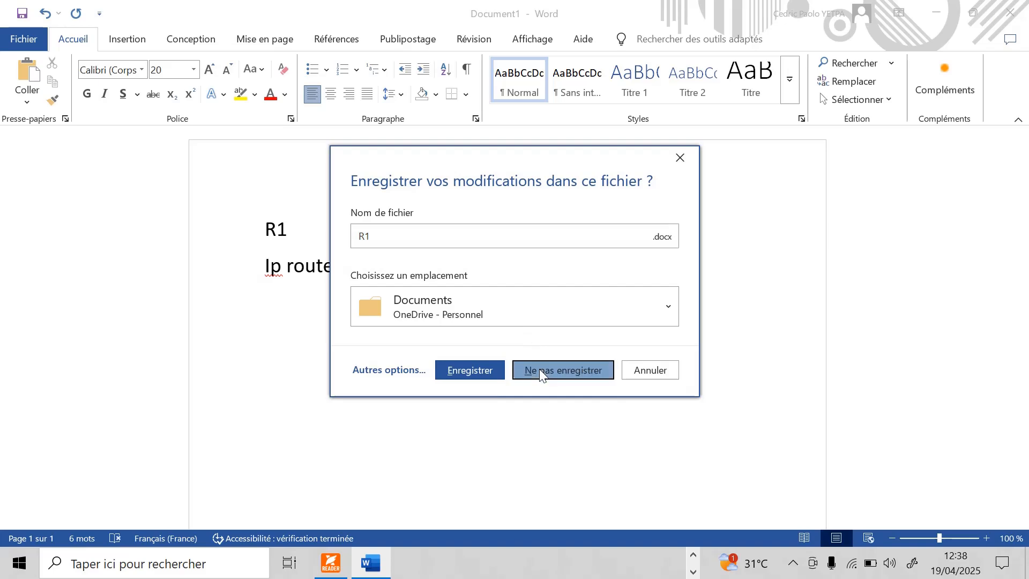
click(539, 369)
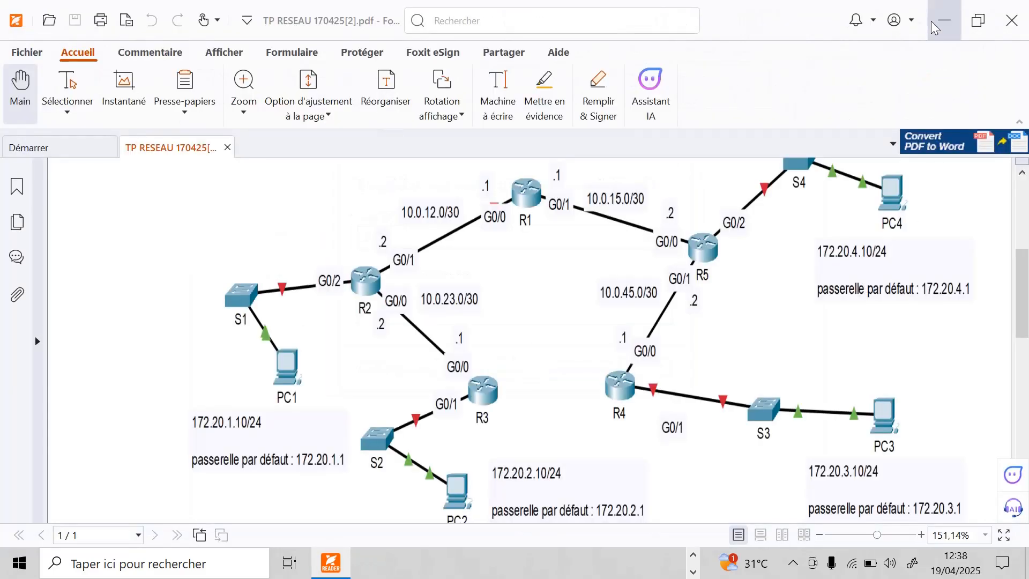
Switch to Packet Tracer and place a note in the empty area above S1 reading "ip route 172.20.1.0 255.255.255.0 10.0.12.2".
click(945, 20)
click(669, 562)
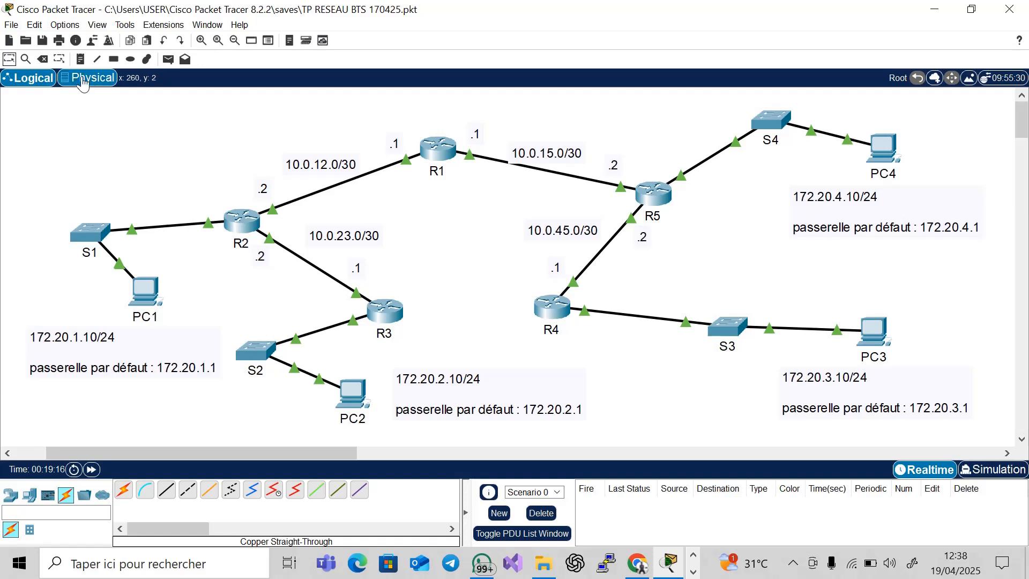
click(80, 59)
click(30, 119)
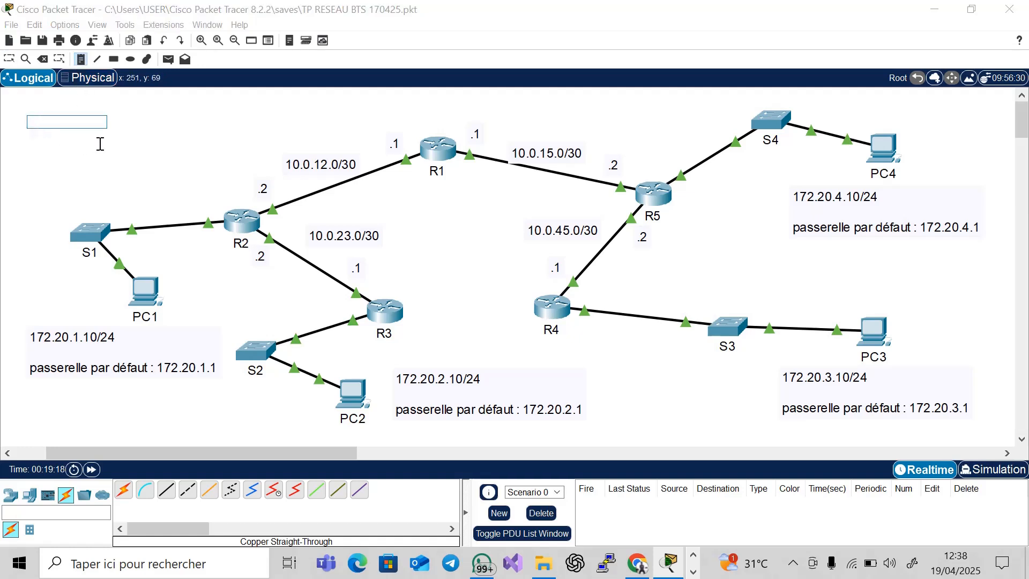
text(ip rou)
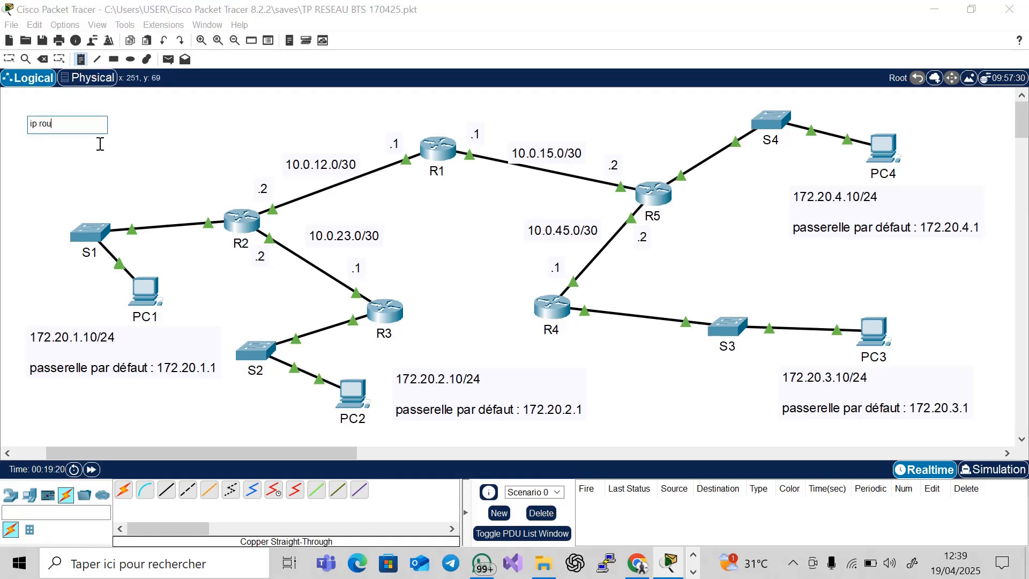
text(te 172.20)
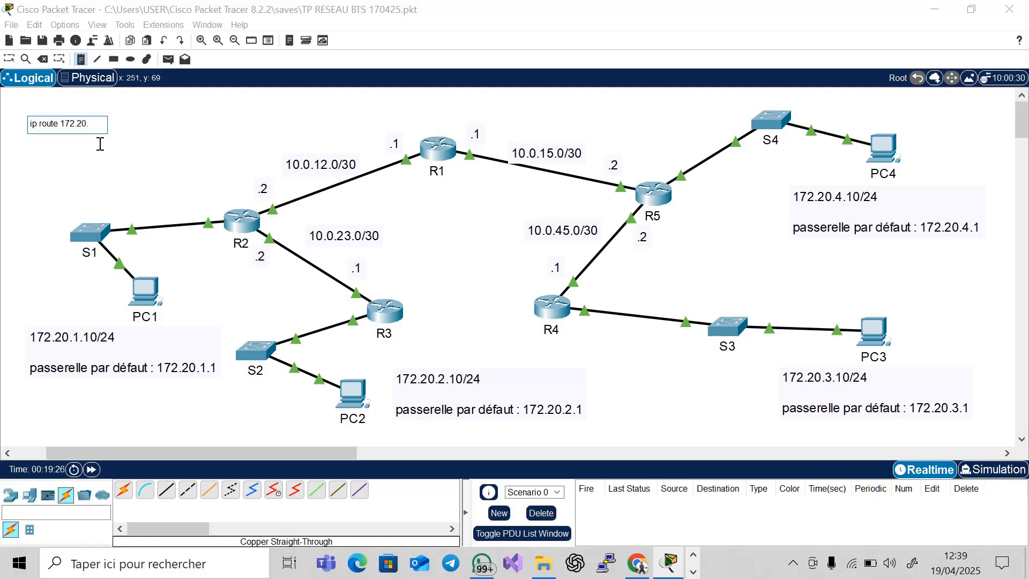
text(.1.0 255)
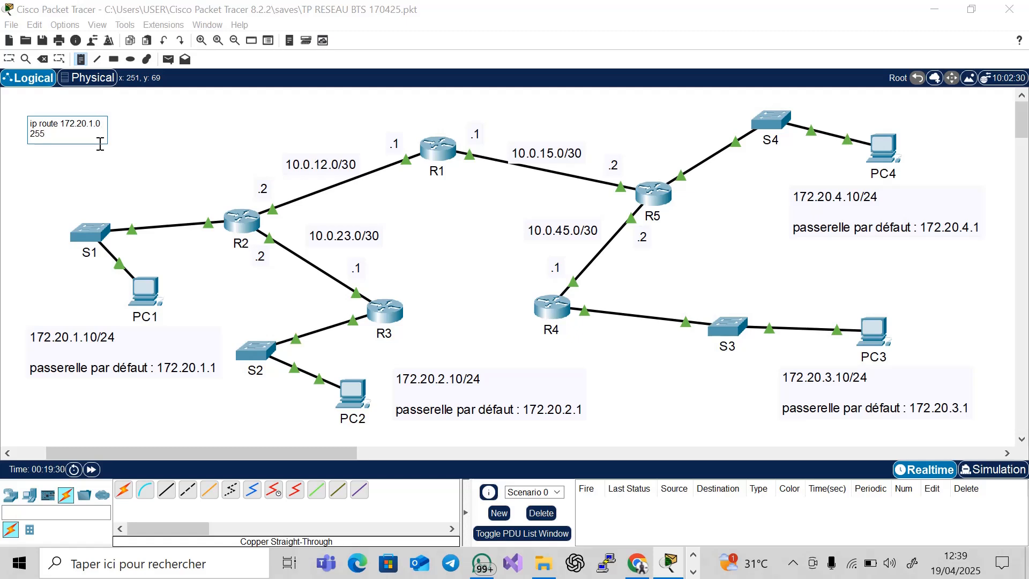
text(.255.255.0 10.0.12.2)
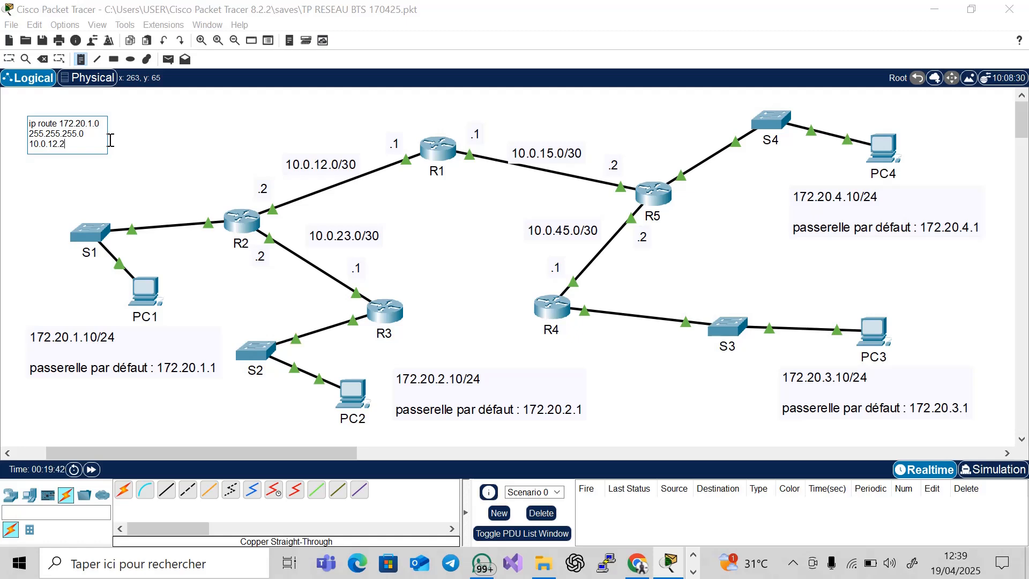
Add "ip route 172.20.2.0 255.255.255.0" to the note after a blank line and finish editing.
key(Return)
key(Return)
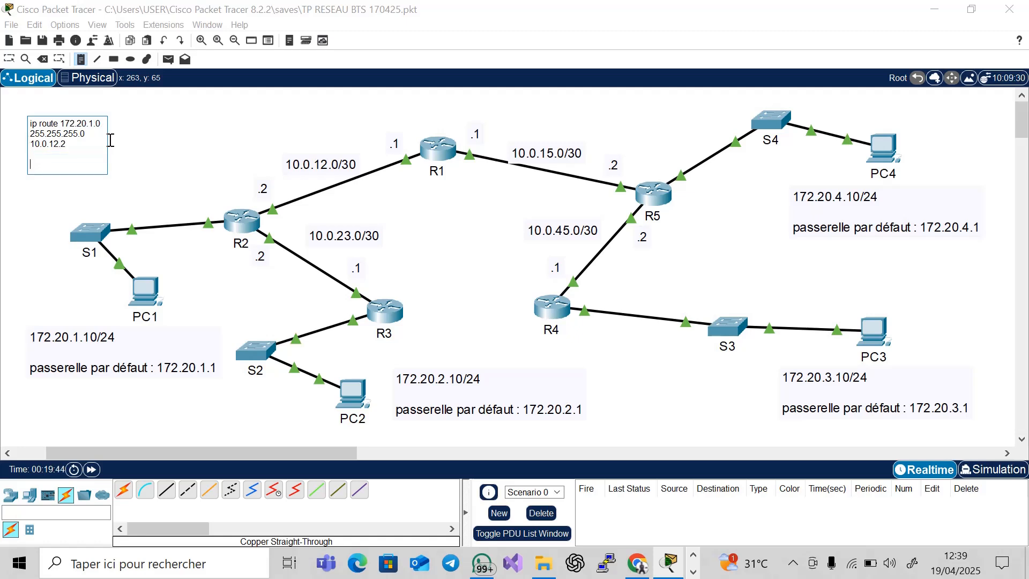
text(ip route )
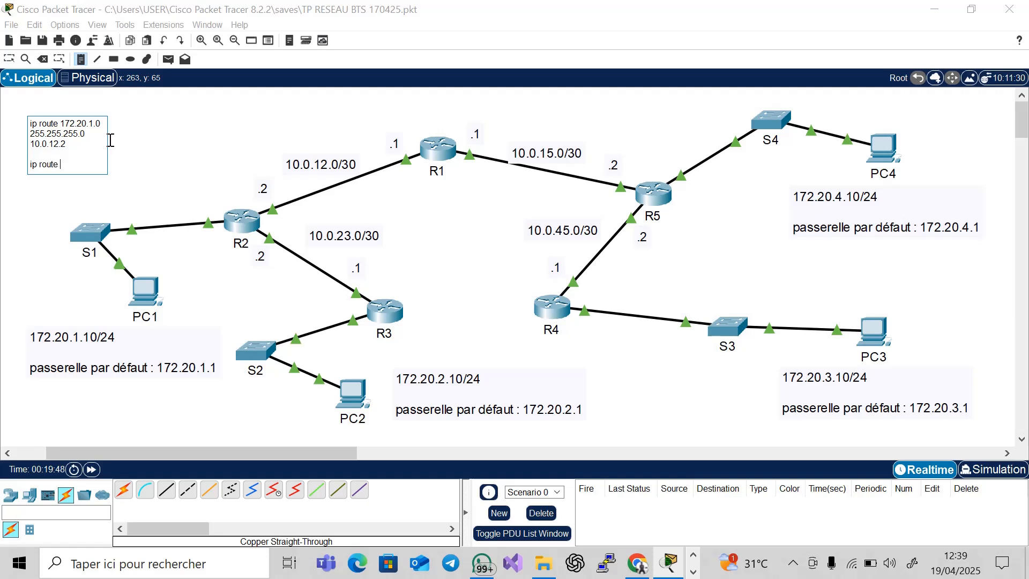
text(172)
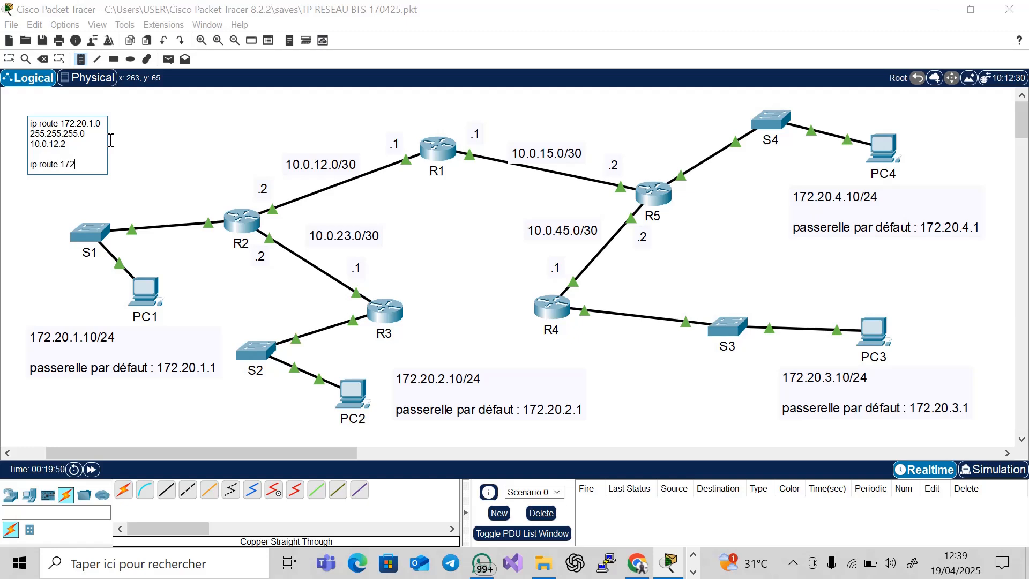
text(.20.2.0 255.25)
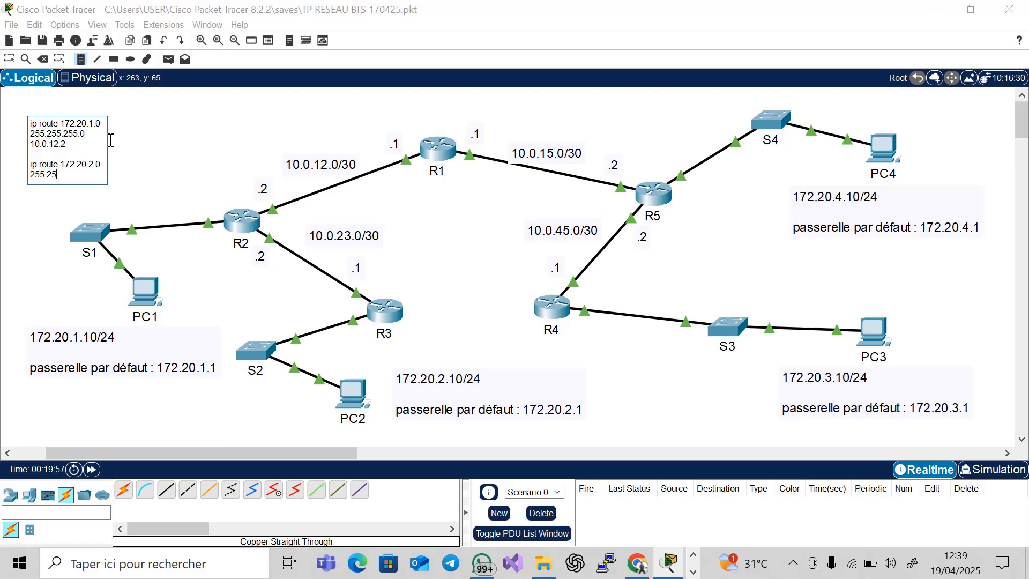
text(5.255.0)
key(Escape)
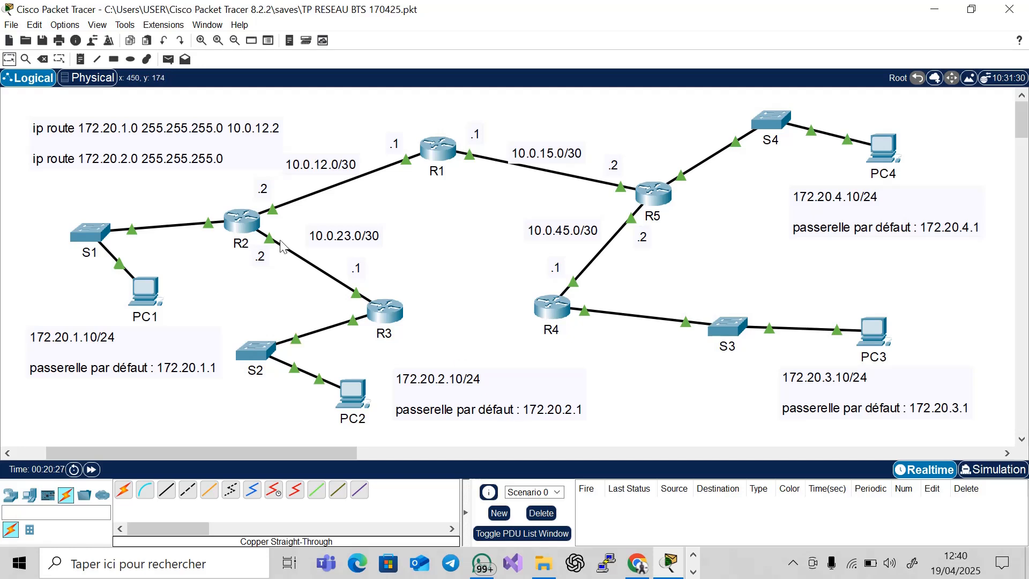
Reopen the note and complete the 172.20.2.0 route with the next hop 10.0.12.2.
double_click(209, 161)
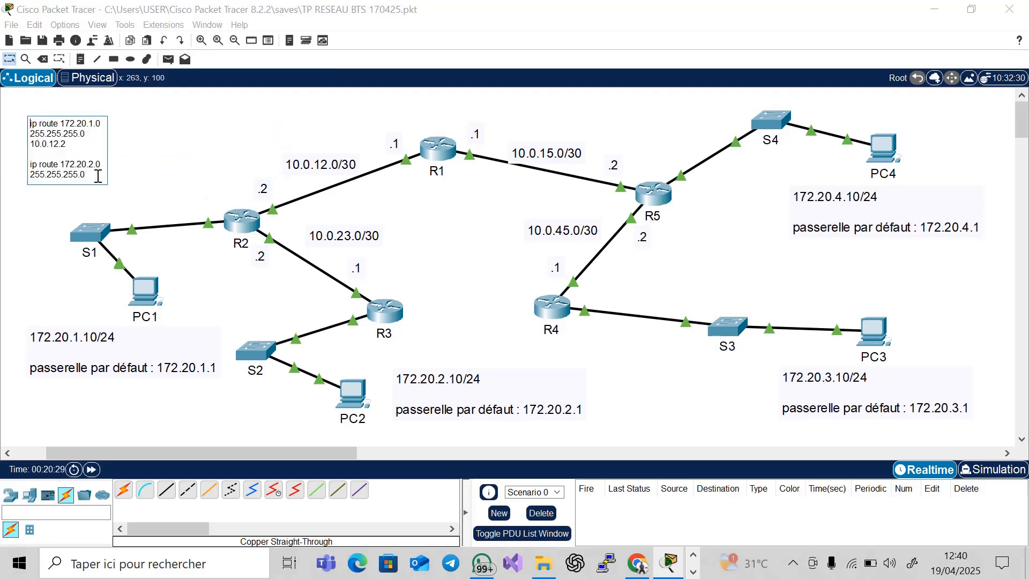
click(97, 176)
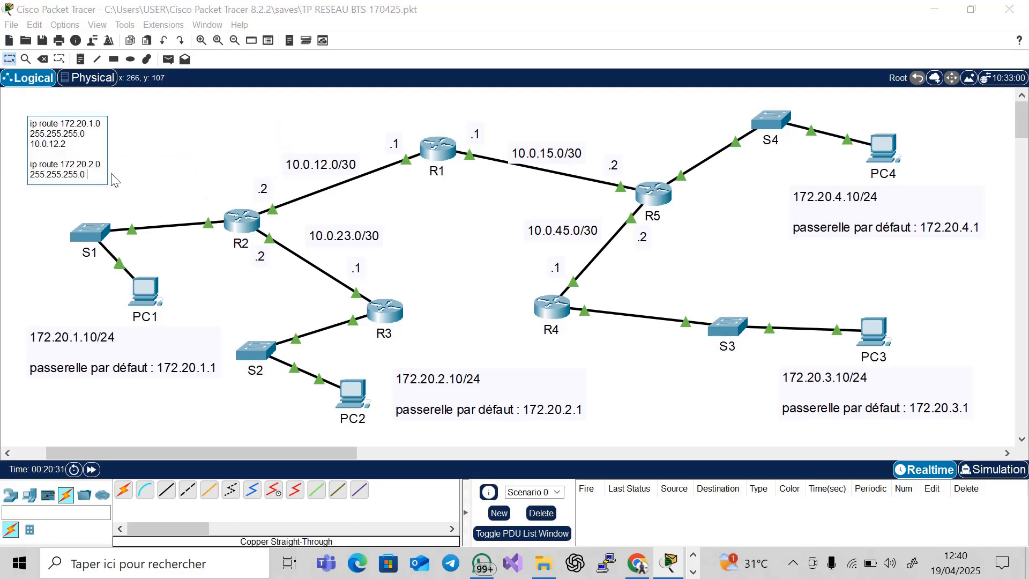
text(10.0.12.2)
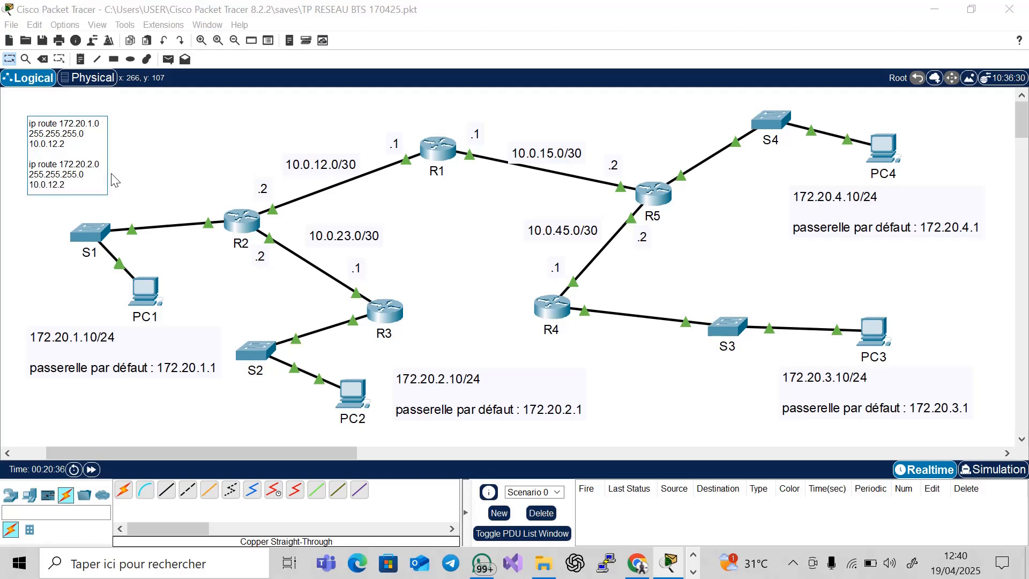
Add "ip route 172.20.3.0 255.255.255.0" to the note after a blank line and close the note.
key(Return)
key(Return)
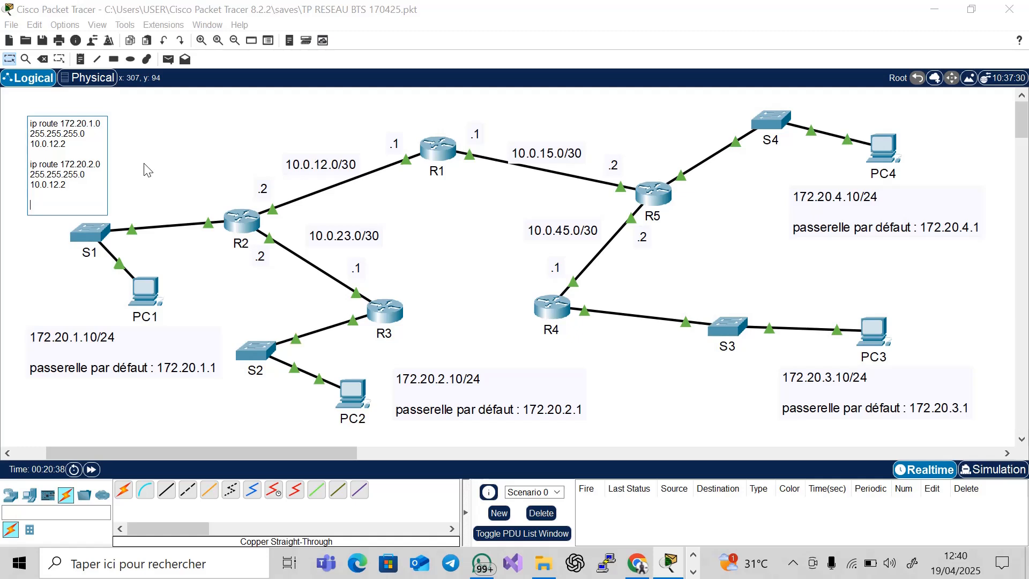
text(ip route 172.20.3.0)
key(Return)
text(255)
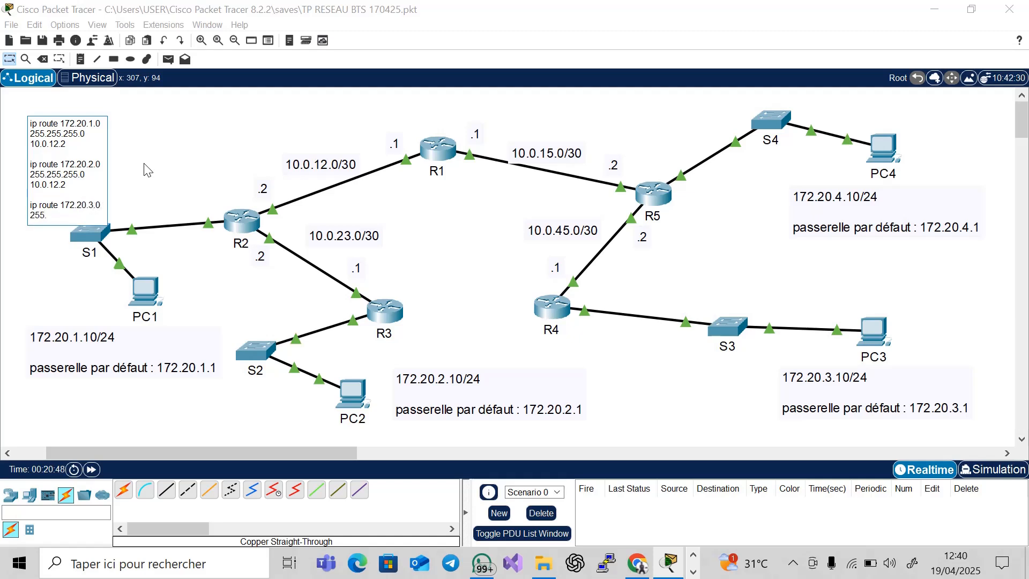
text(.255.0)
click(247, 139)
click(575, 132)
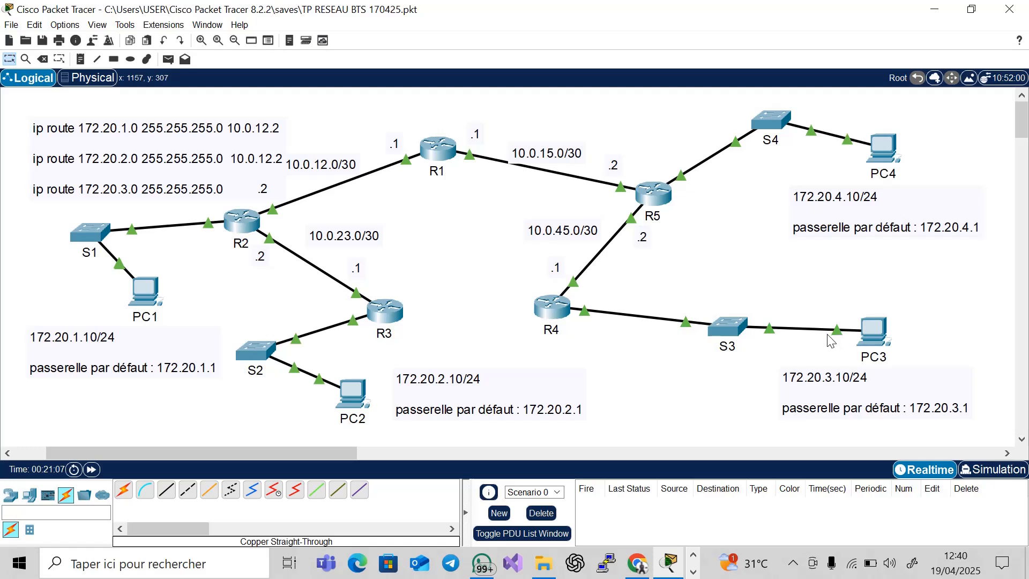
Reopen the note and complete the 172.20.3.0 route with the next hop 10.0.15.2.
double_click(231, 192)
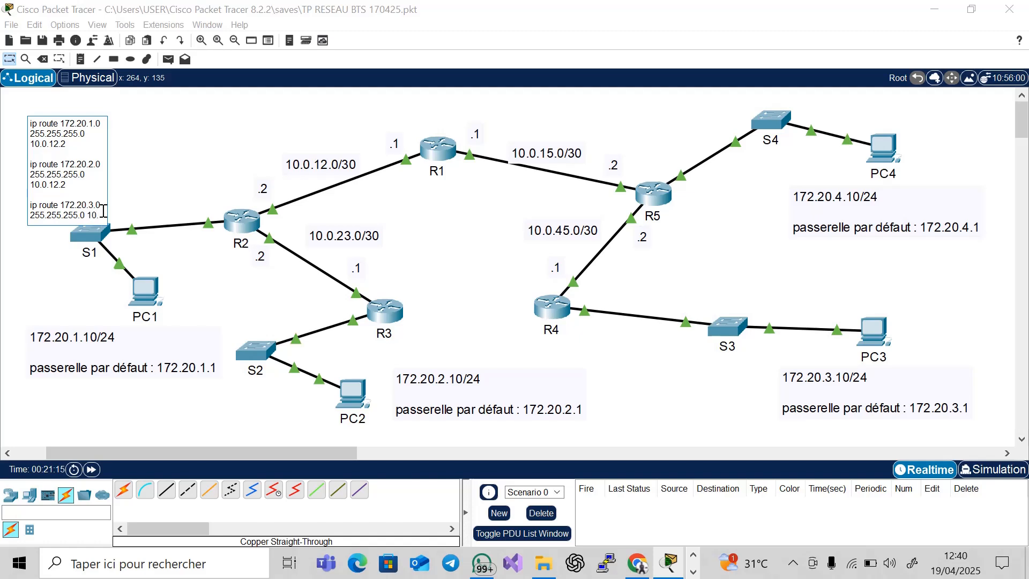
text(0.15.)
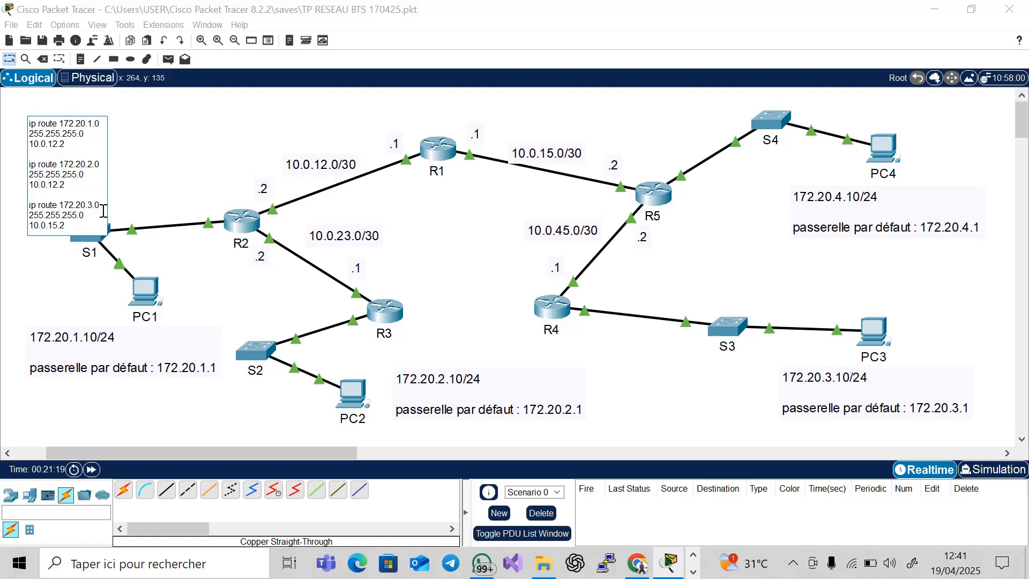
text(2)
Add "ip route 172.20.4.0 255.255.255.0 10.0.15.2" to the note after a blank line, finish editing and shift the note up and away from S1.
key(Return)
key(Return)
text(ip)
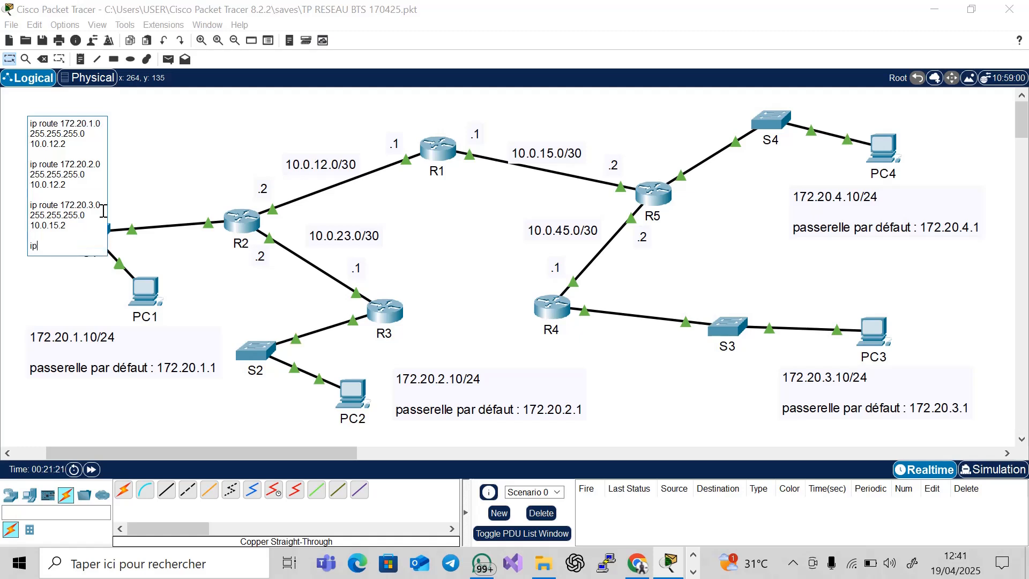
text( route)
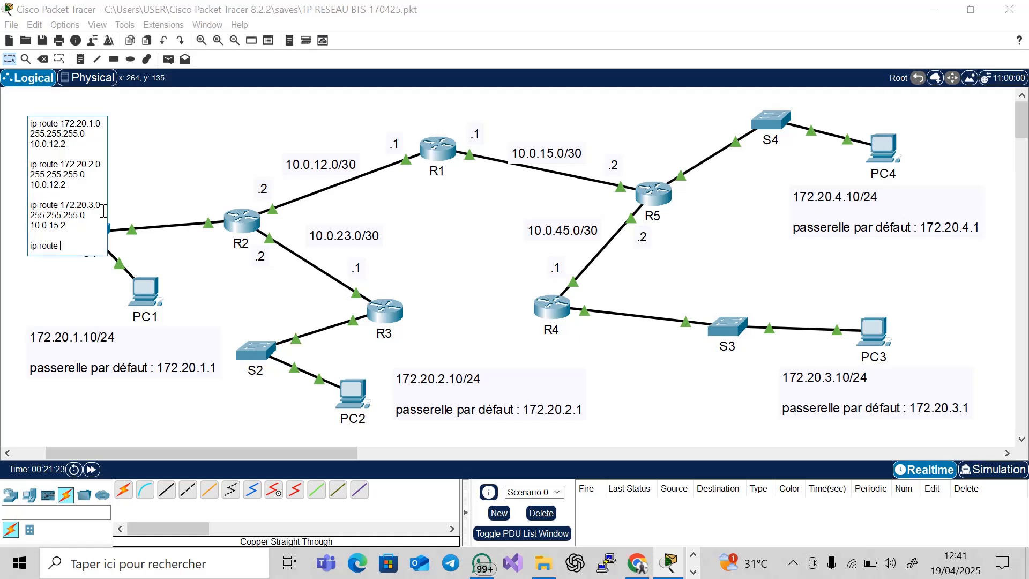
text( 172.20.4.0 255.255.)
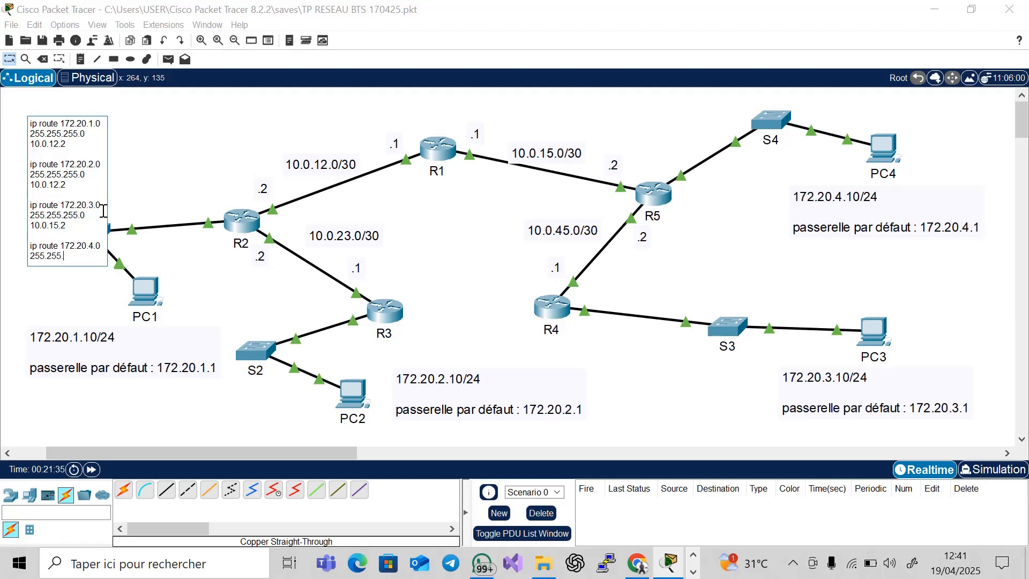
text(2)
text(55.0 10.)
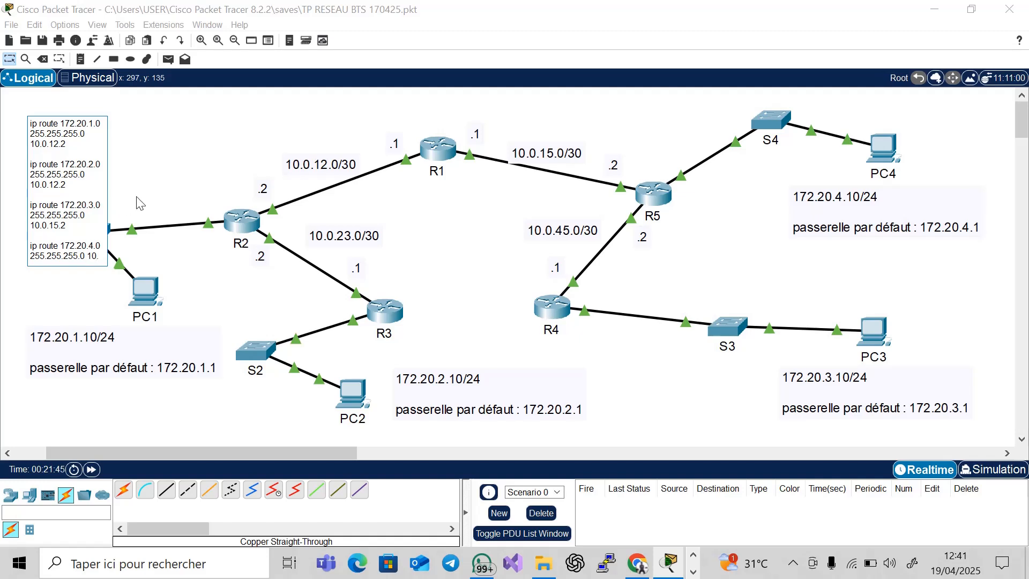
text(0.15.2)
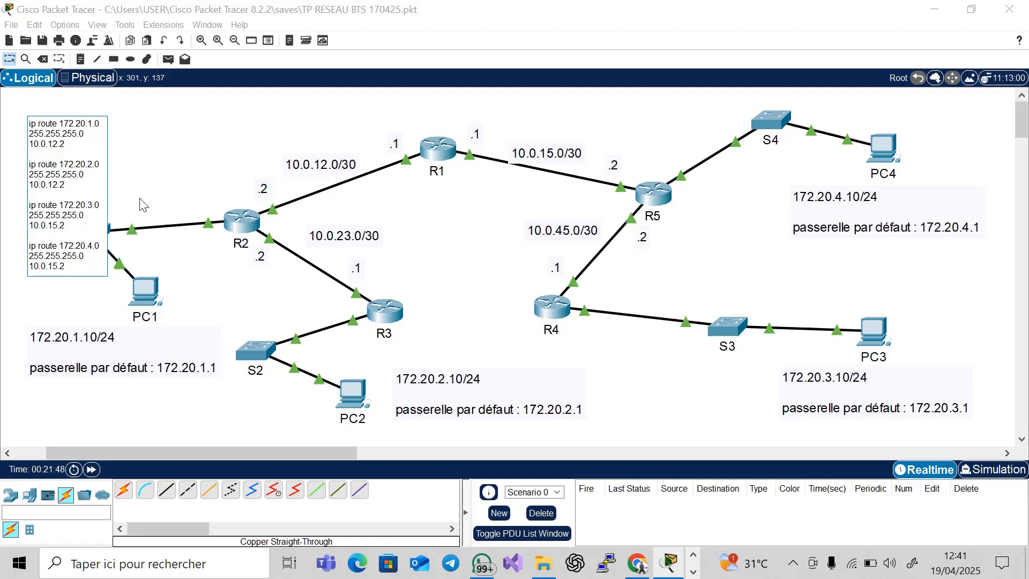
click(156, 159)
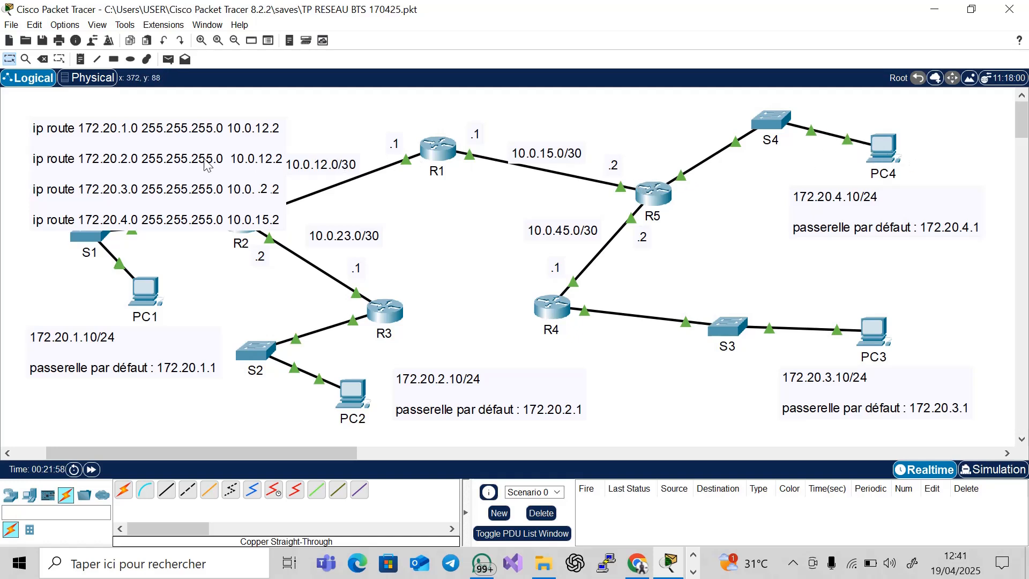
drag(194, 163, 168, 140)
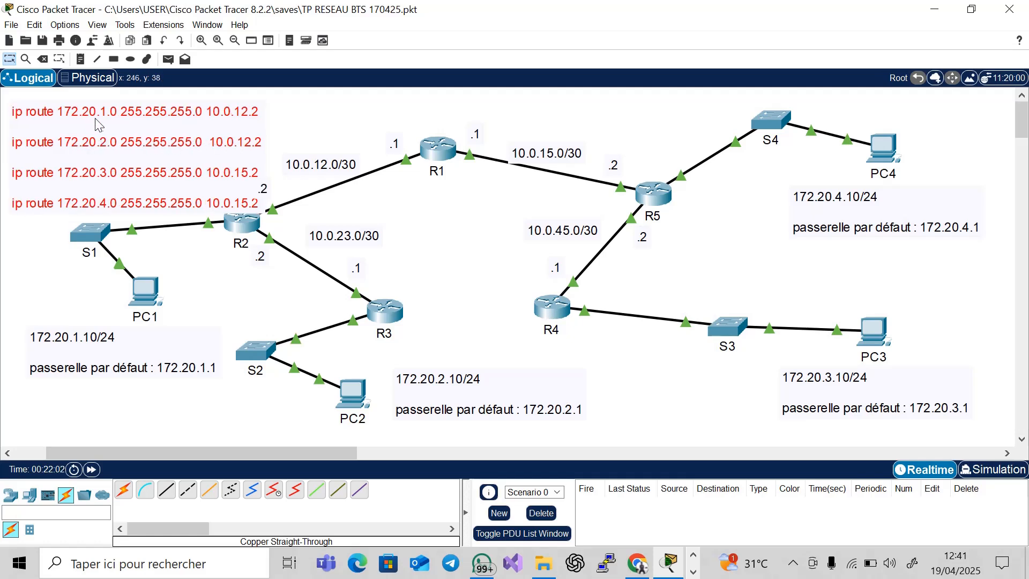
In R1's configuration, add a static route to network 172.20.1.0 with mask 255.255.255.0 and next hop 10.0.12.2.
click(434, 155)
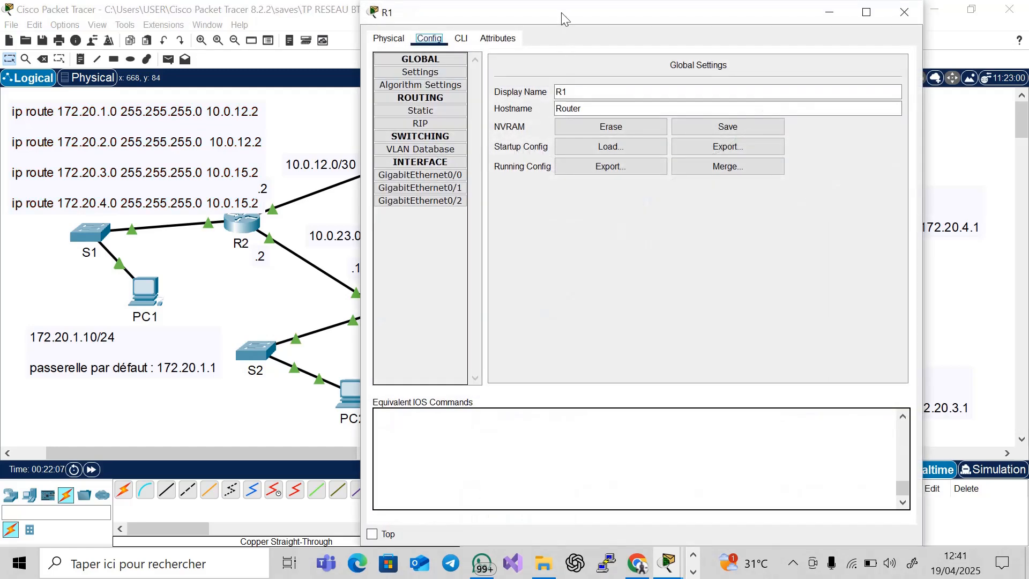
drag(561, 12, 518, 30)
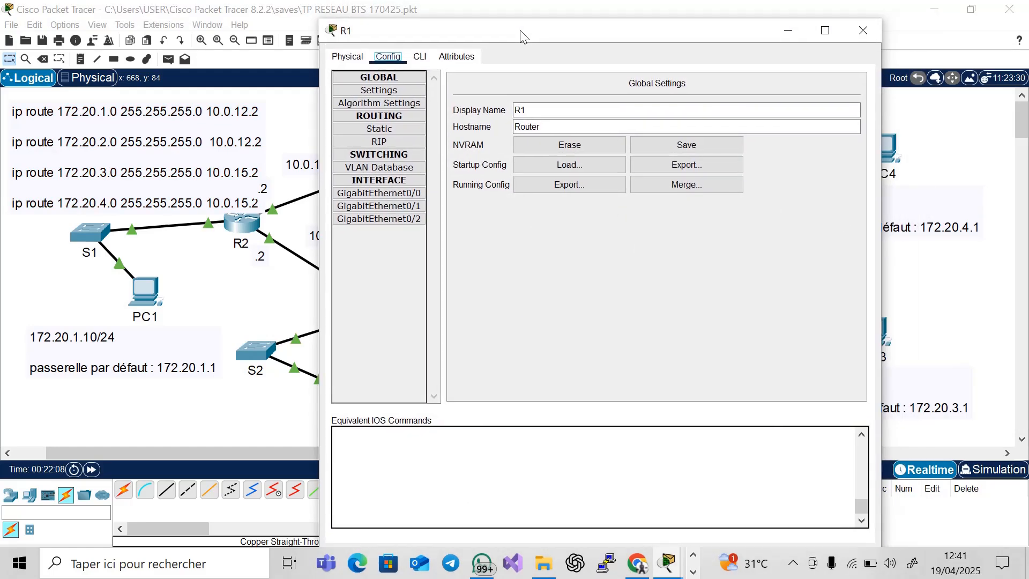
click(394, 131)
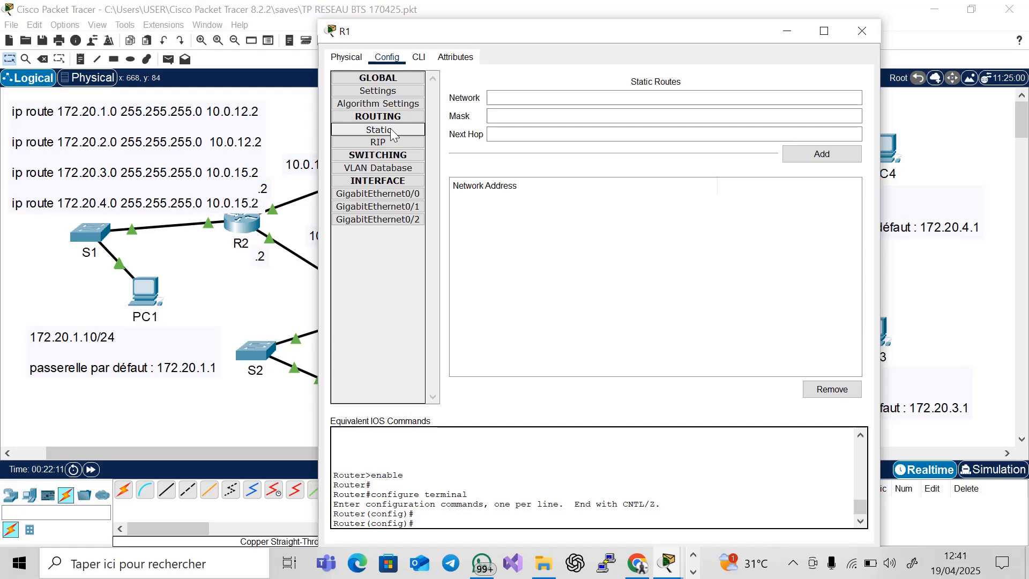
click(499, 100)
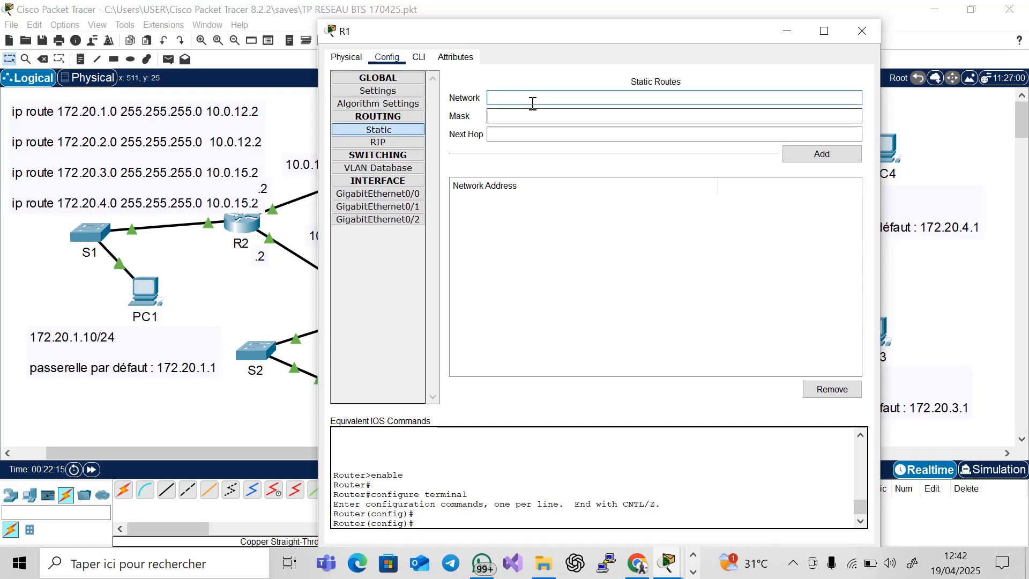
text(172)
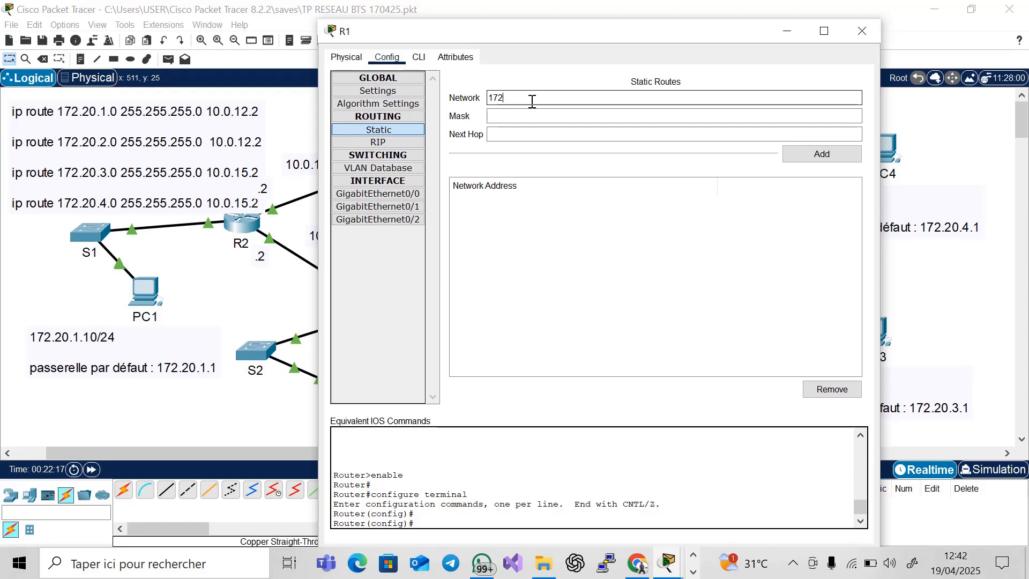
text(.20.1.0)
key(Tab)
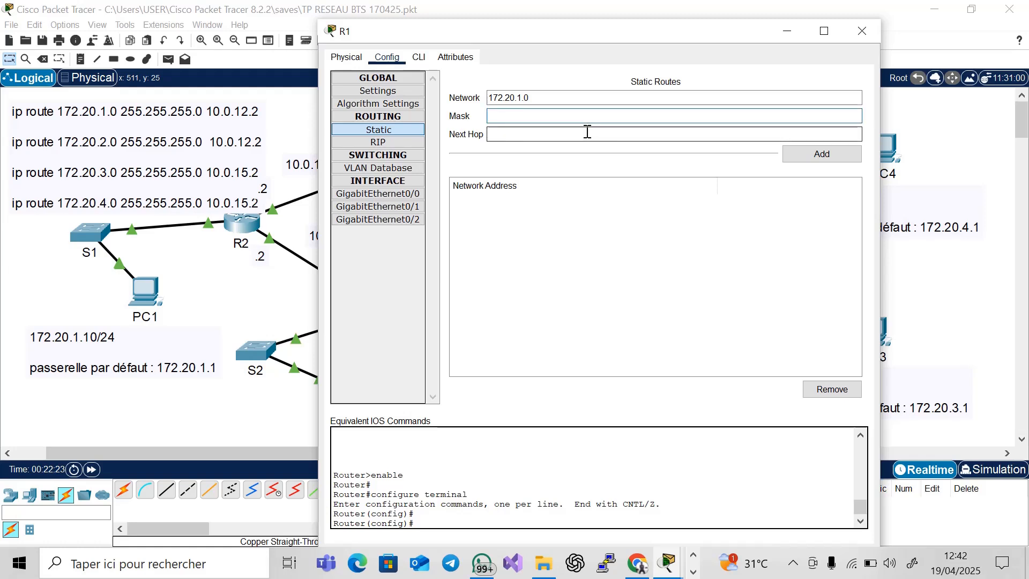
text(255.255.)
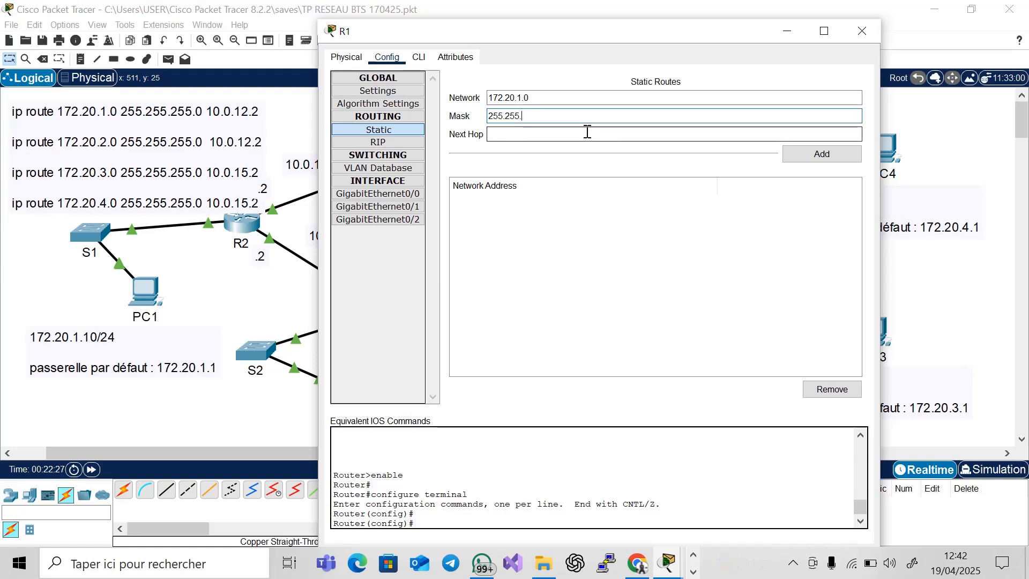
text(255.0)
key(Tab)
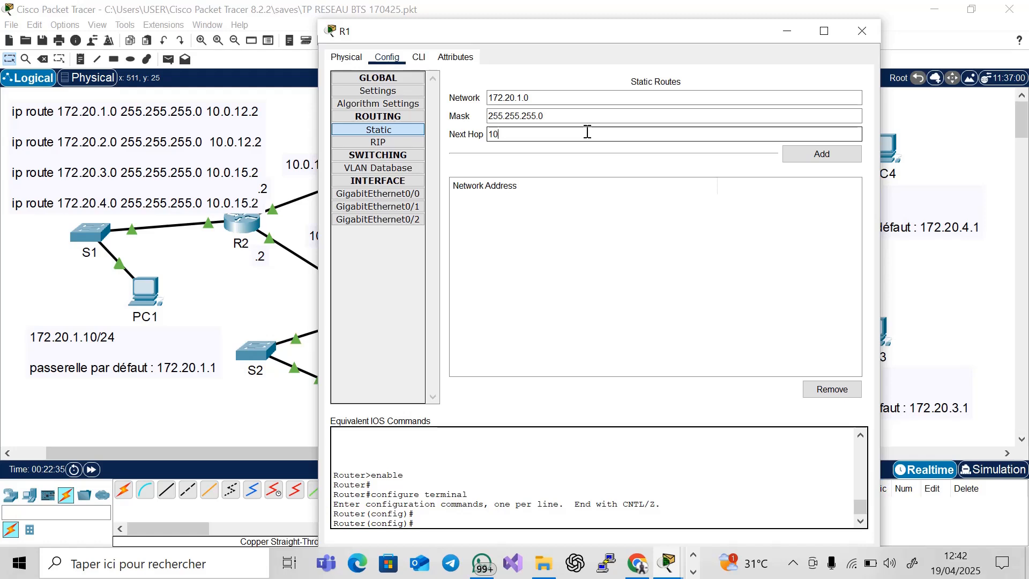
text(.0.12.2)
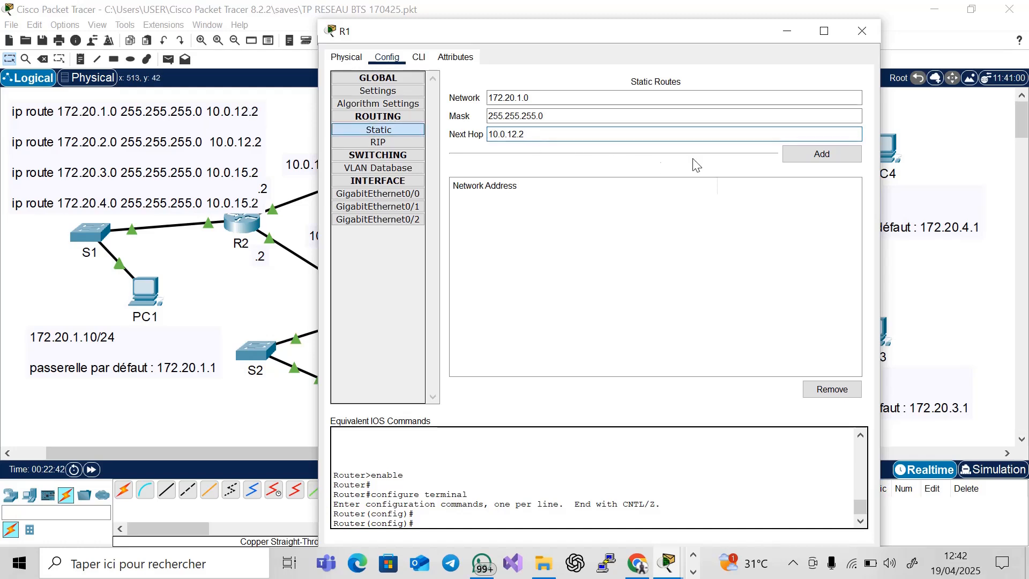
click(795, 156)
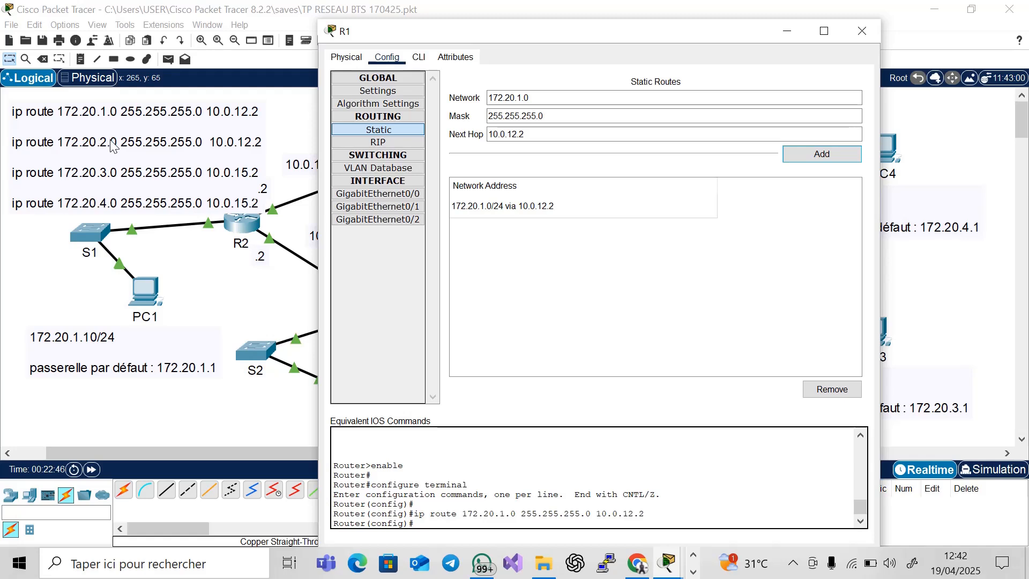
Add R1's static route to network 172.20.2.0, keeping mask 255.255.255.0 and next hop 10.0.12.2.
click(563, 99)
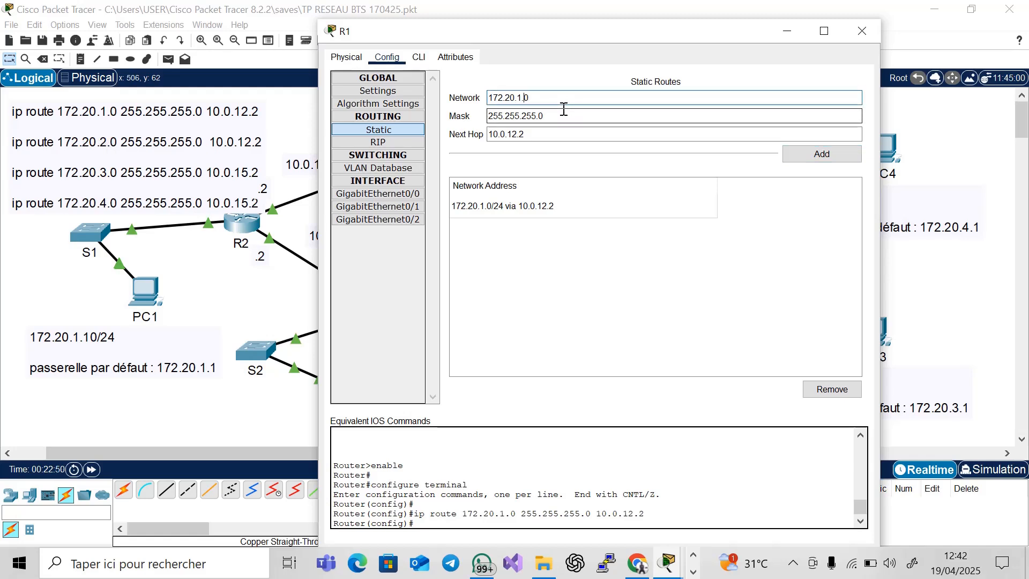
key(BackSpace)
text(2)
click(559, 114)
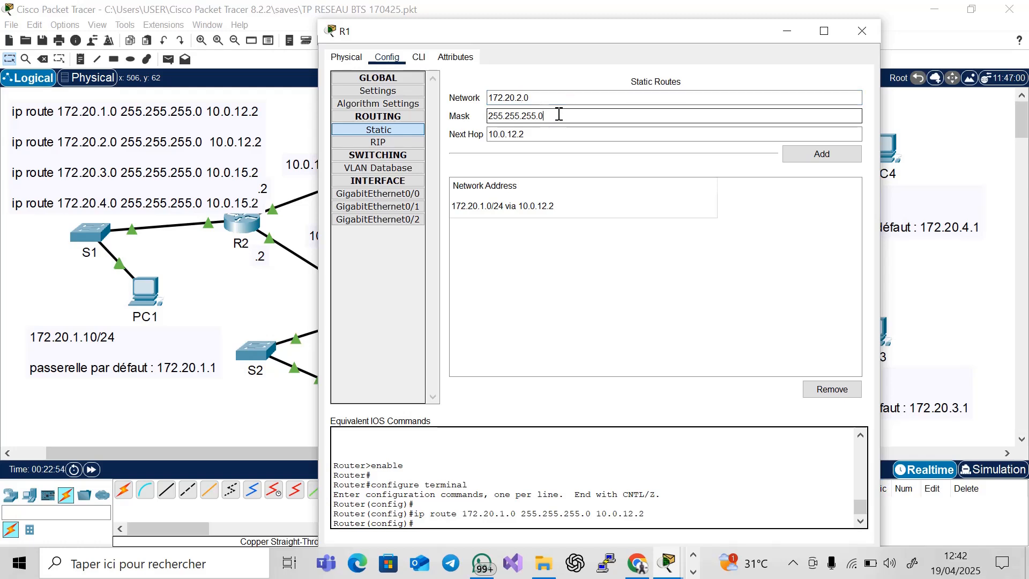
click(547, 134)
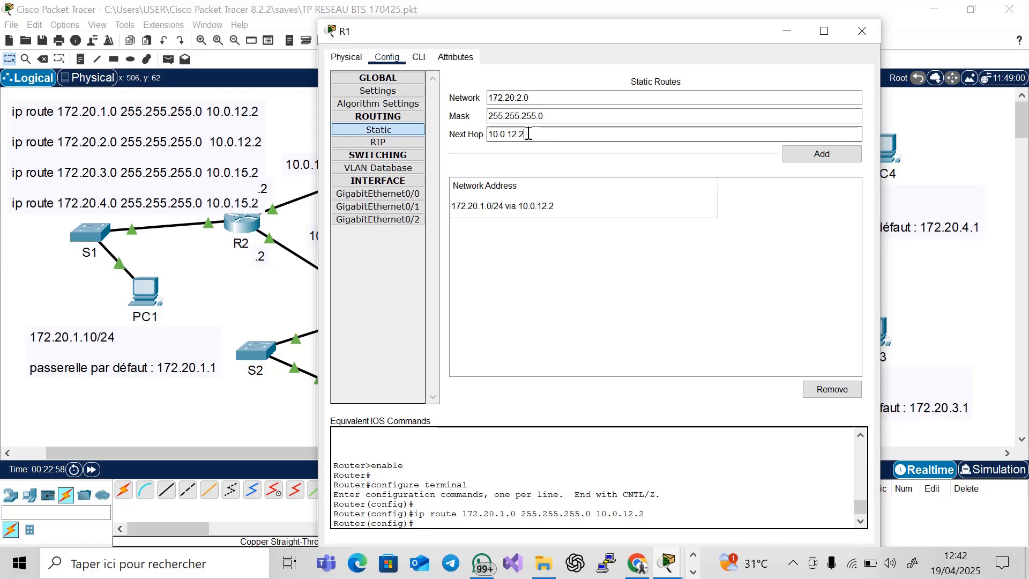
click(825, 158)
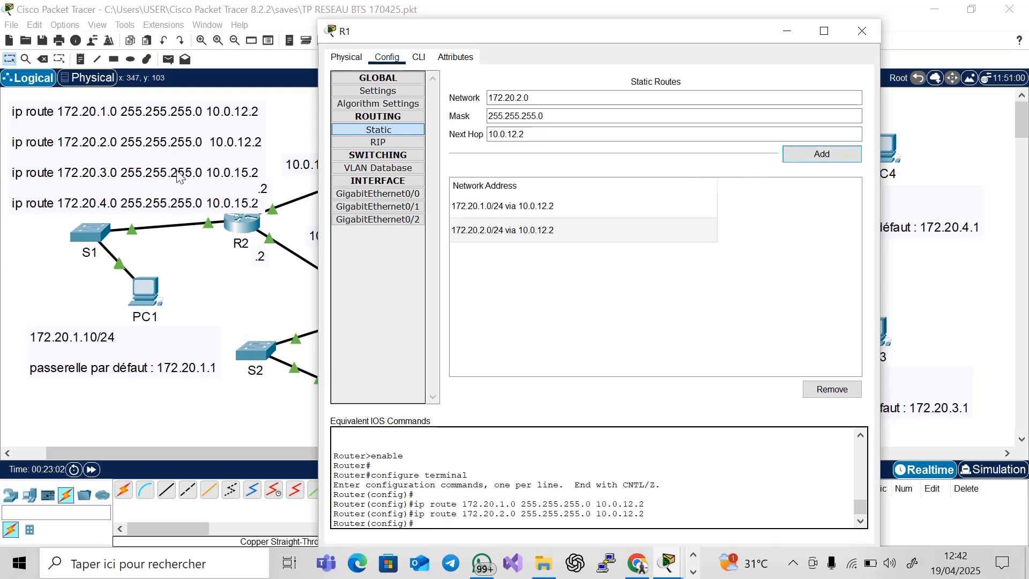
Add R1's static route to network 172.20.3.0 with mask 255.255.255.0 and next hop 10.0.15.2.
click(581, 99)
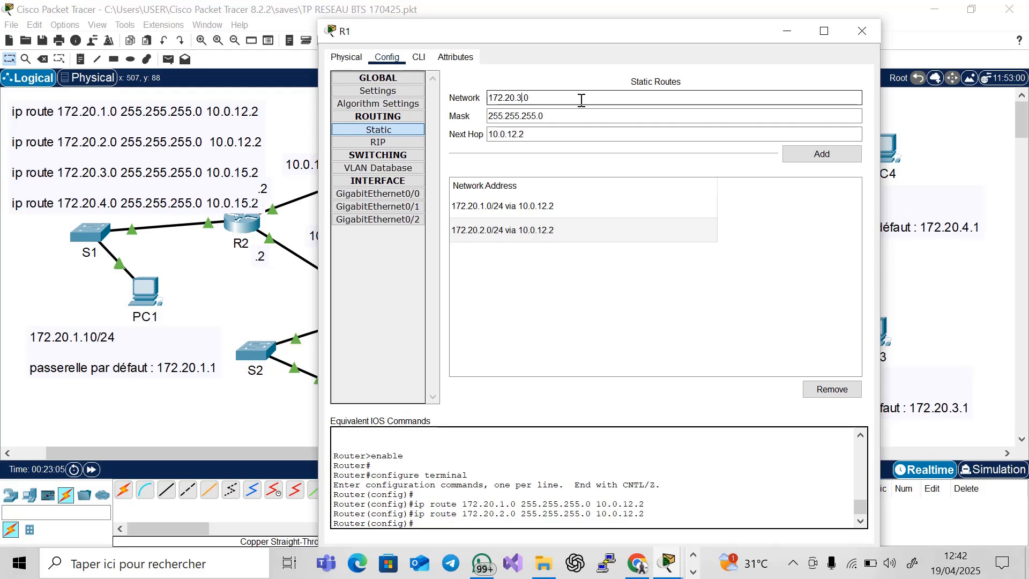
click(551, 136)
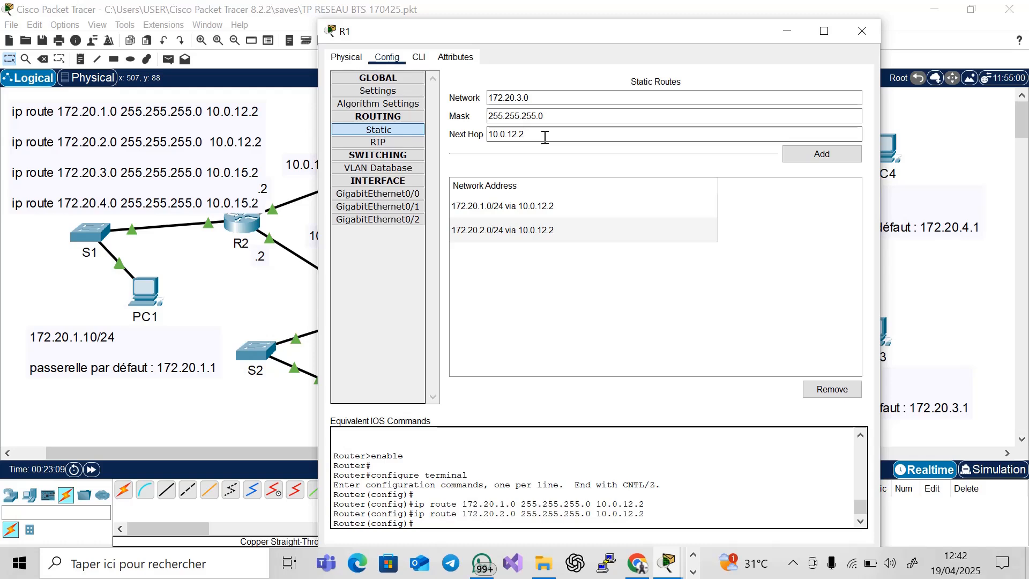
key(Left)
key(Left)
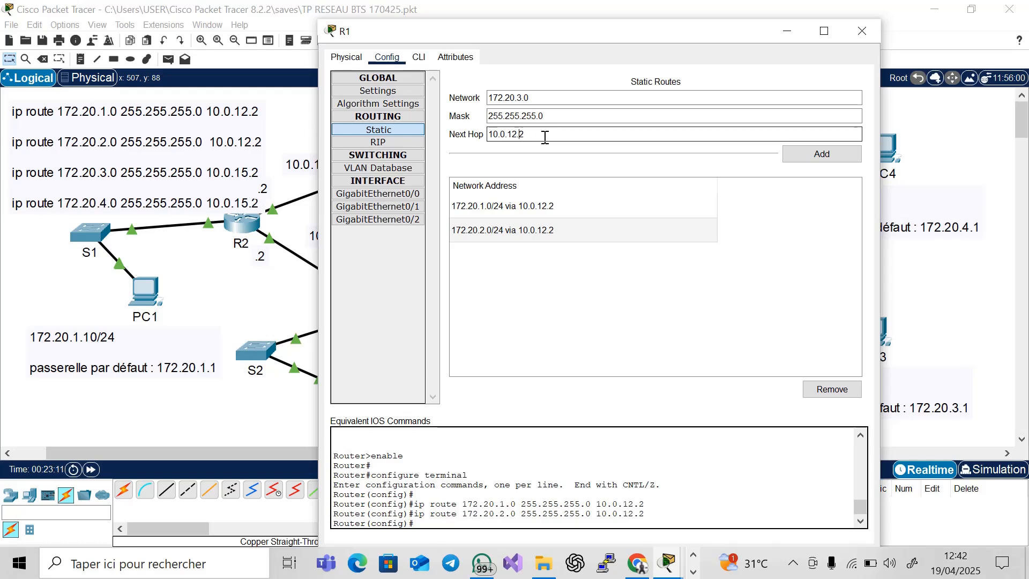
key(BackSpace)
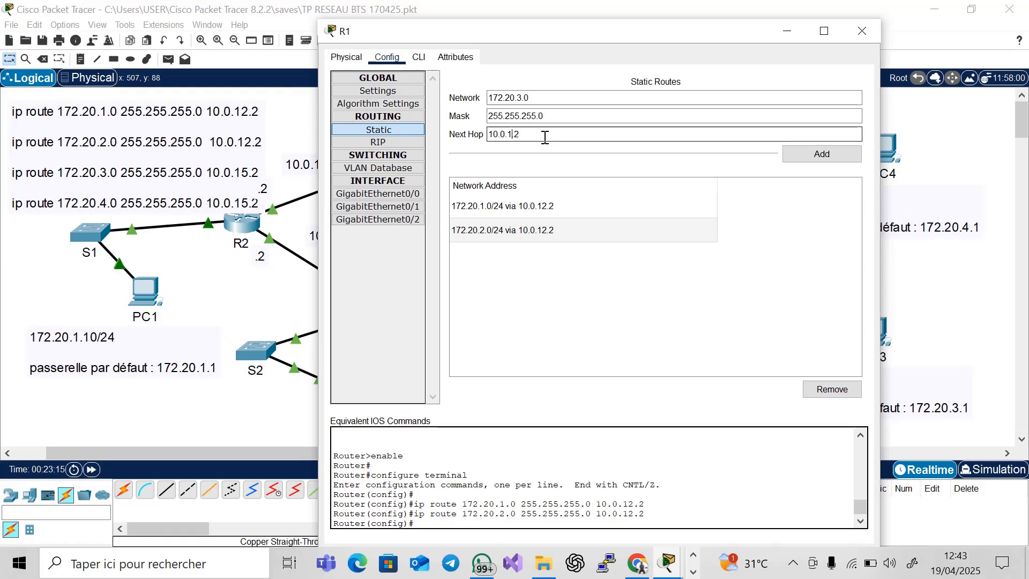
text(5)
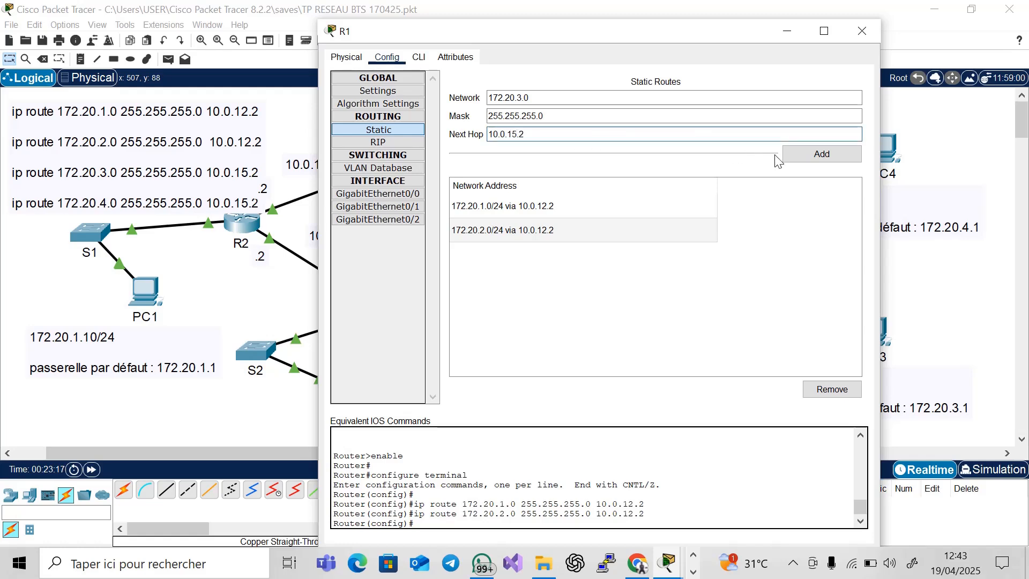
click(790, 150)
Add R1's static route to network 172.20.4.0 with mask 255.255.255.0 via 10.0.15.2, and close R1's configuration.
click(554, 97)
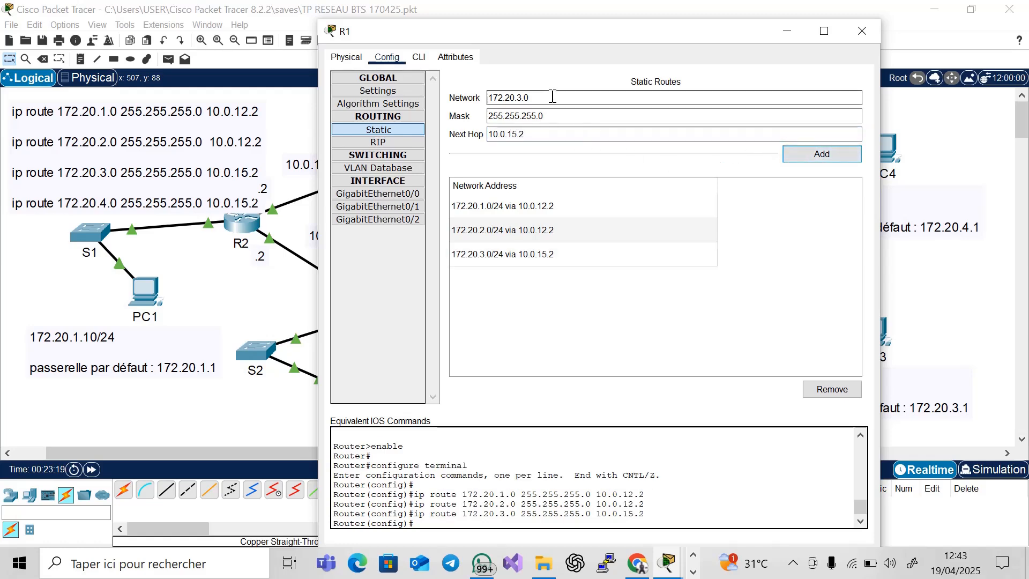
key(Left)
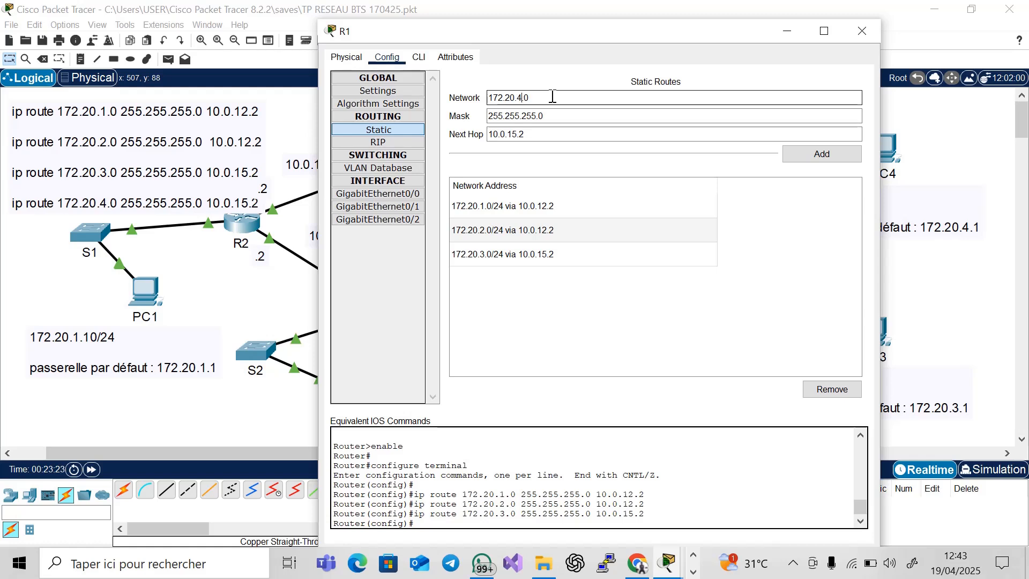
click(538, 133)
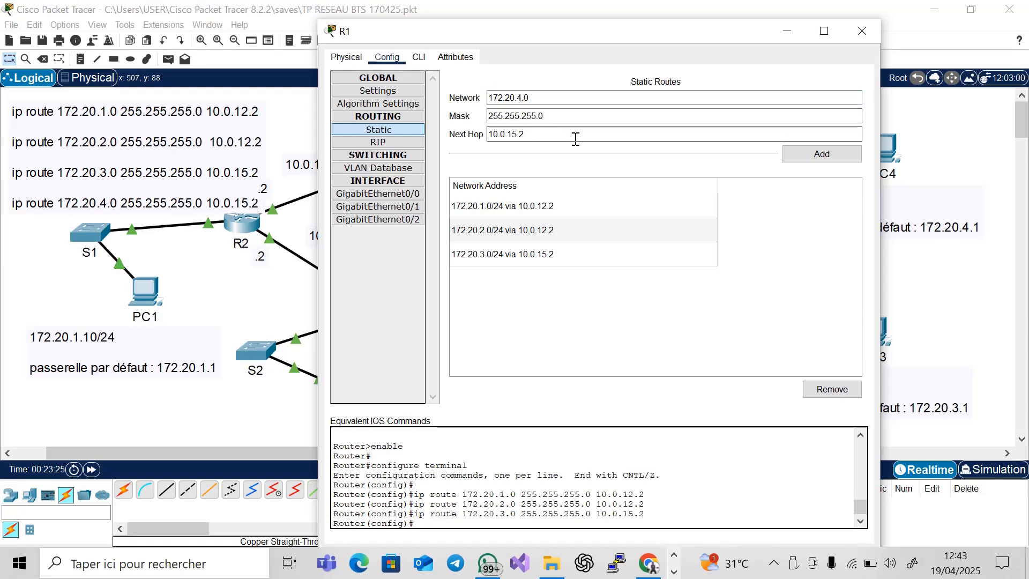
click(816, 155)
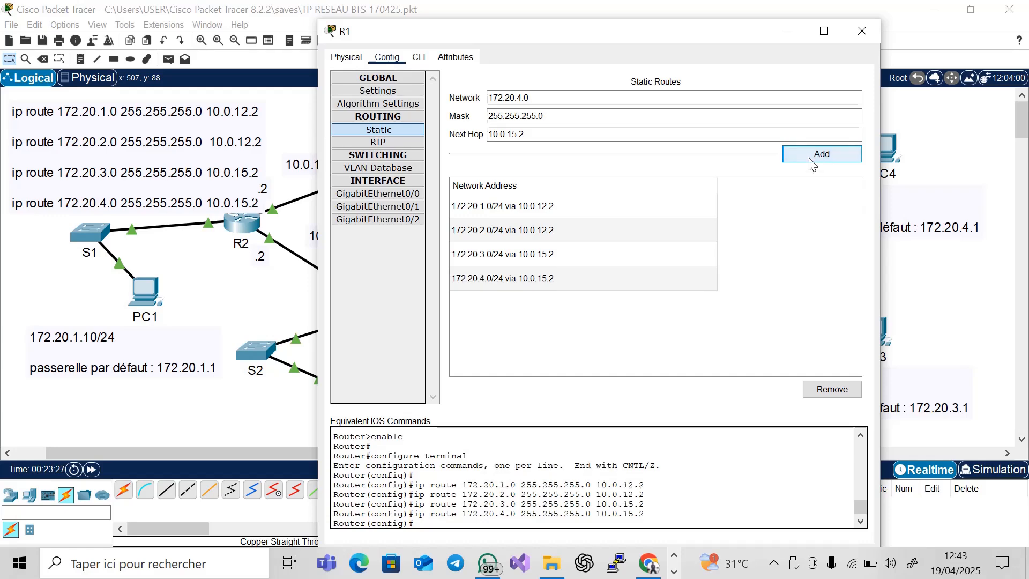
click(860, 32)
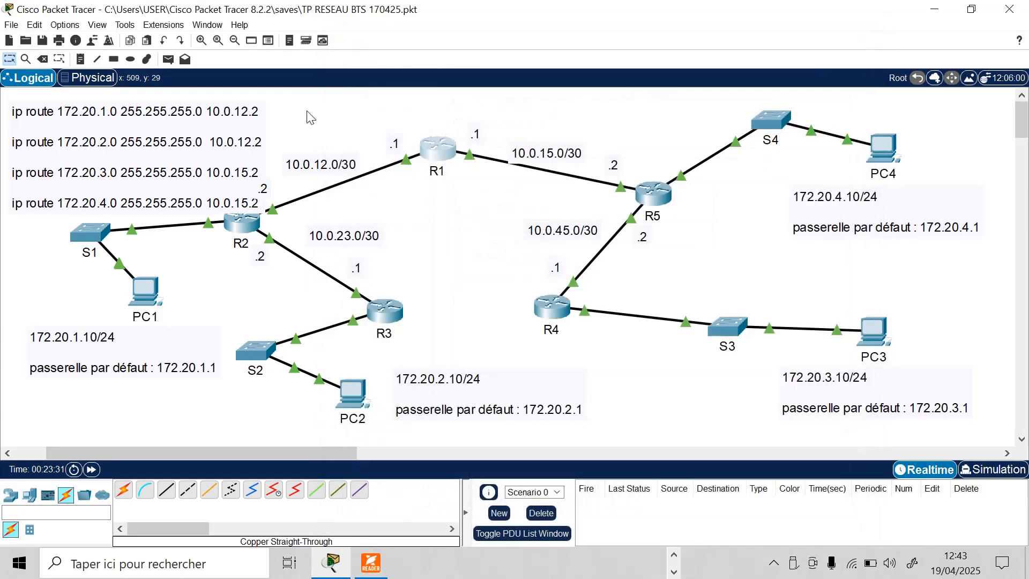
Move the note with R1's four ip route commands into the empty area below the topology.
drag(235, 144, 789, 422)
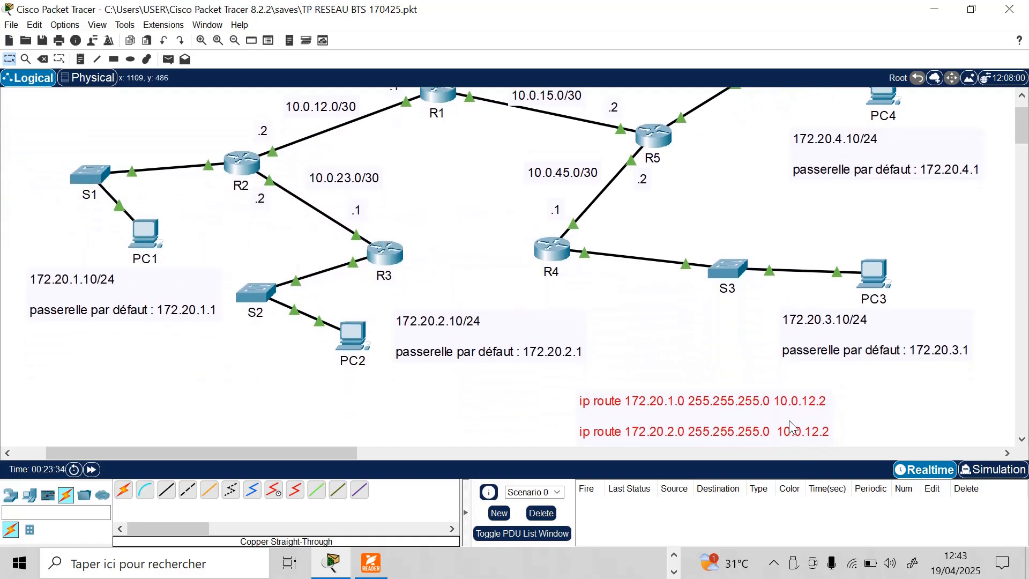
click(1021, 98)
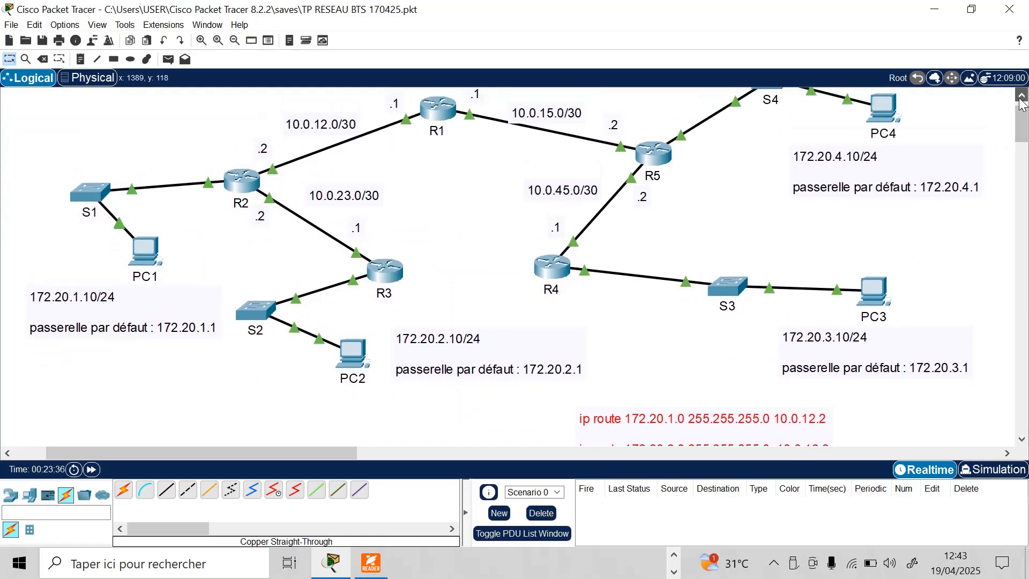
click(1022, 97)
click(1023, 97)
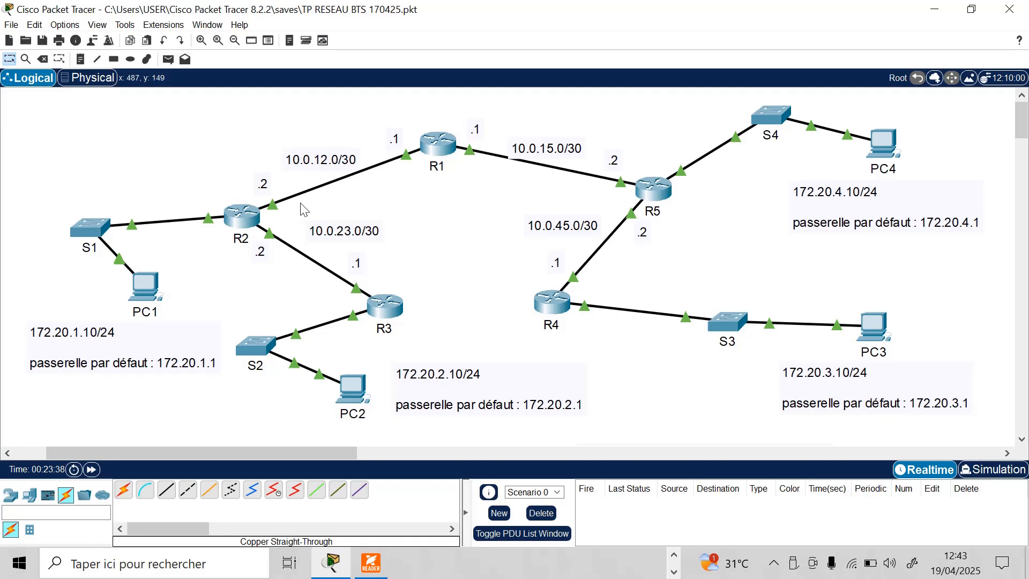
Place a note in the empty area above S1 reading ip route 172.20.2.0 255.255.255.0.
click(80, 59)
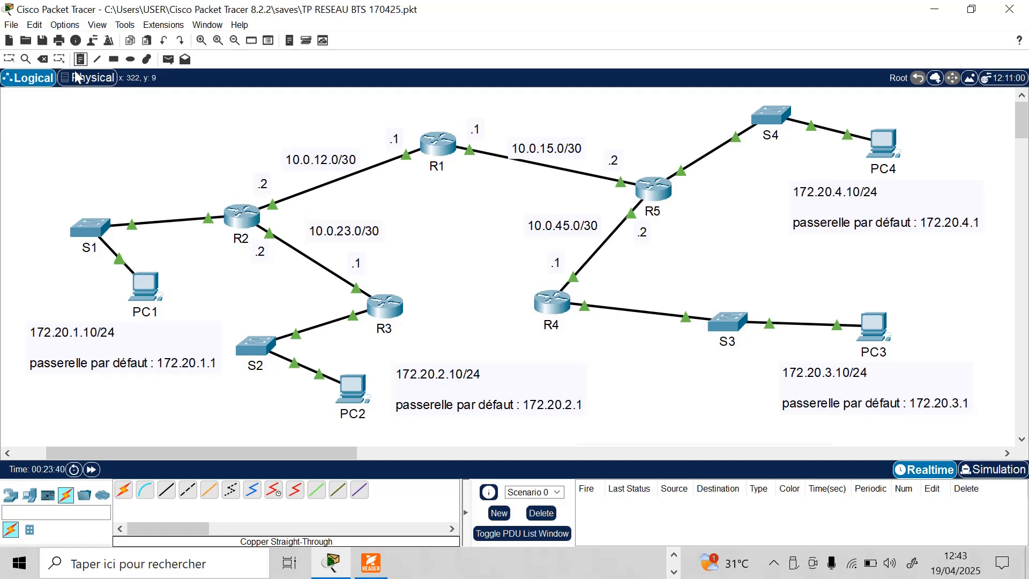
click(24, 109)
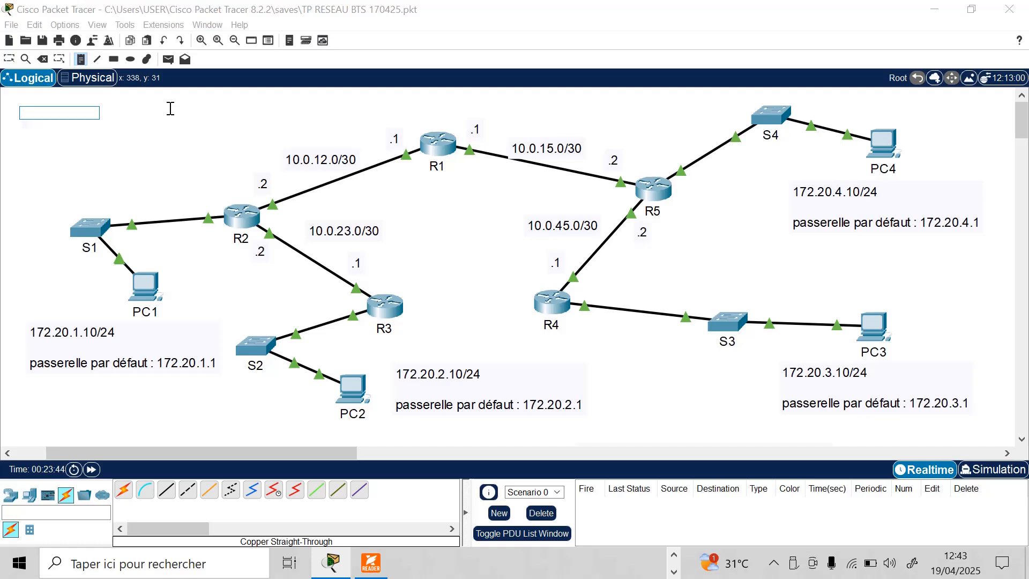
text(ip route)
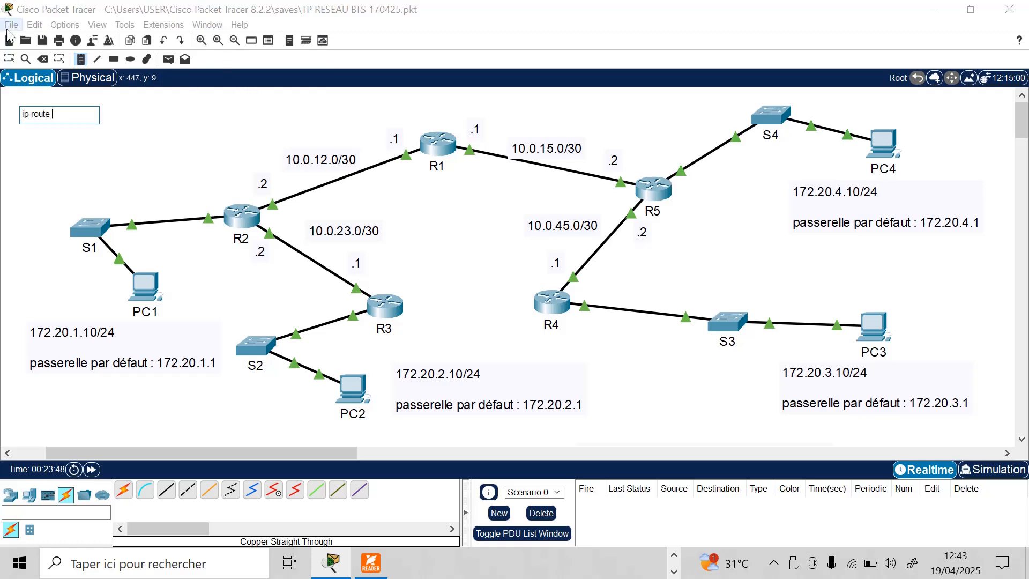
click(9, 59)
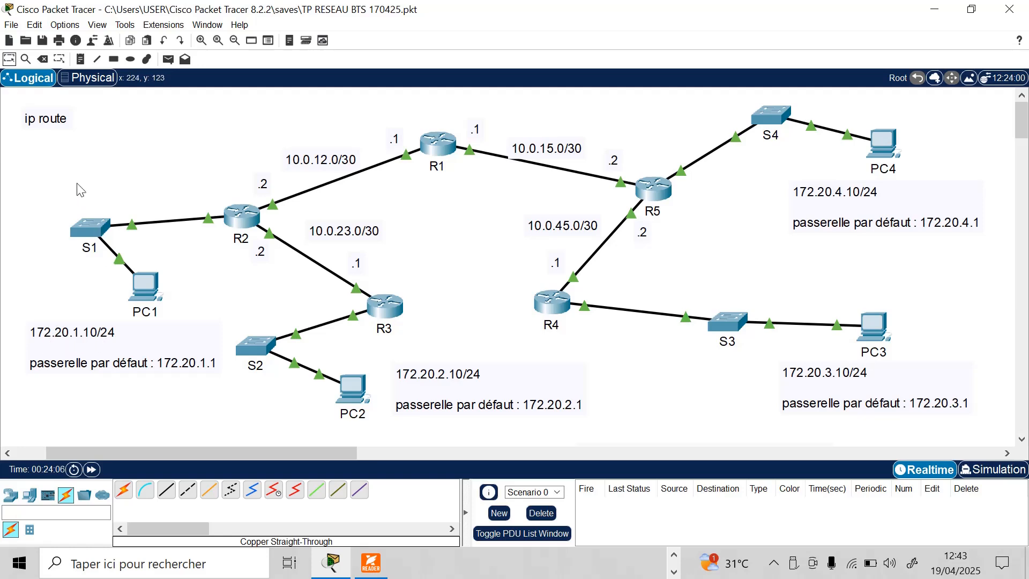
double_click(76, 119)
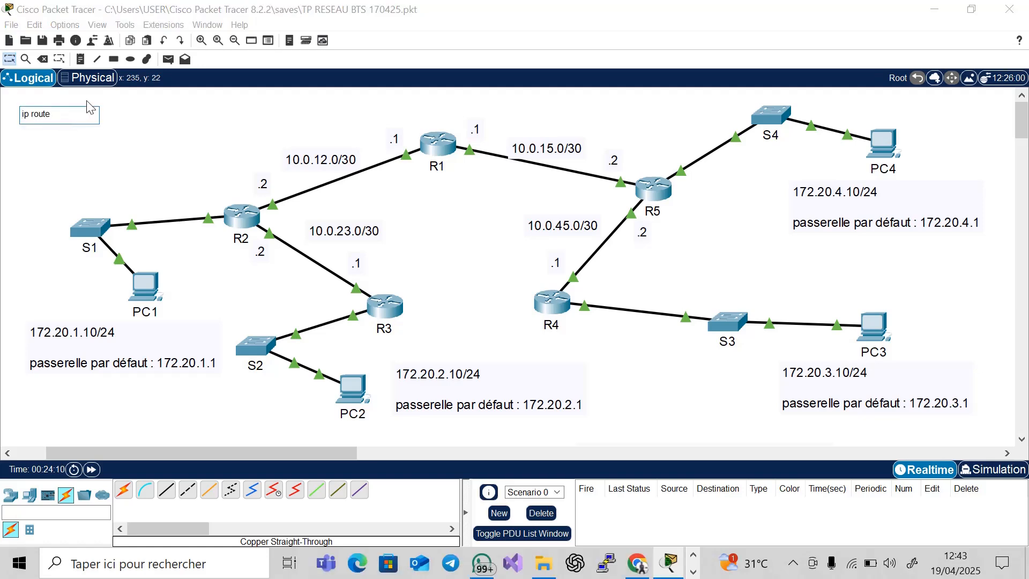
text(172.20.2.0 255.255.)
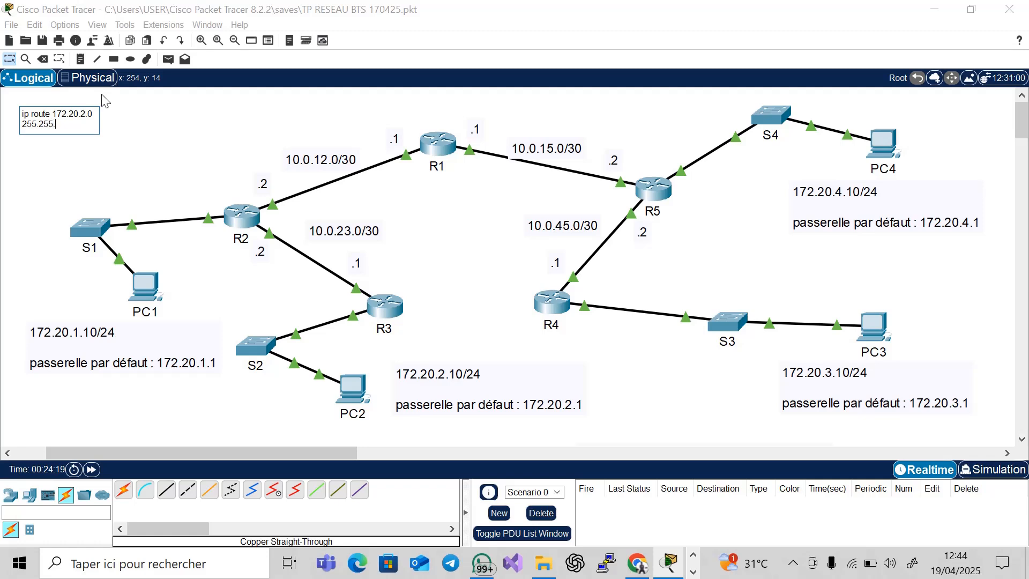
text(255.0)
click(110, 115)
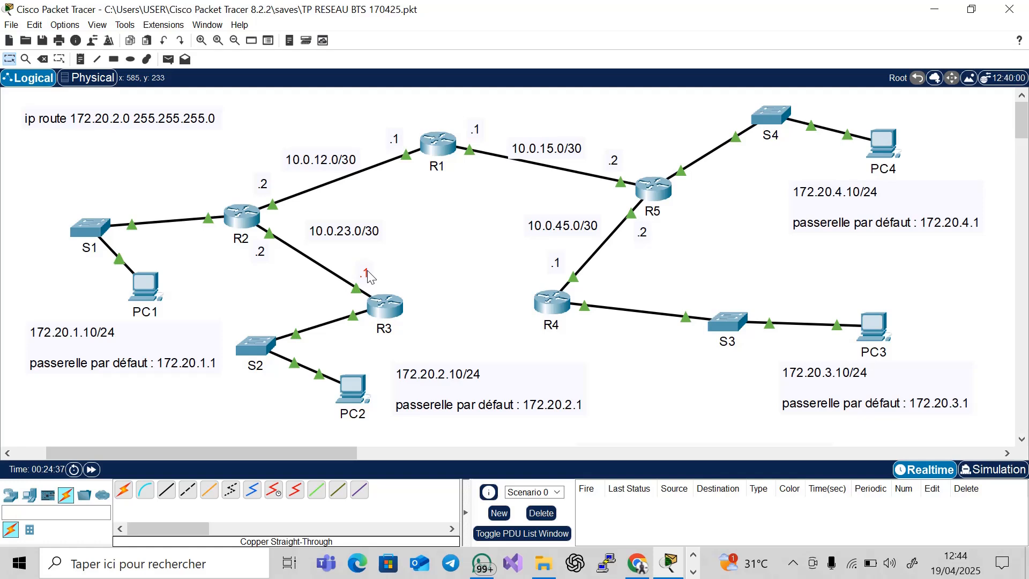
Shift the 10.0.23.0/30 label slightly down and complete the note's first route with next hop 10.0.23.1.
drag(353, 239, 354, 252)
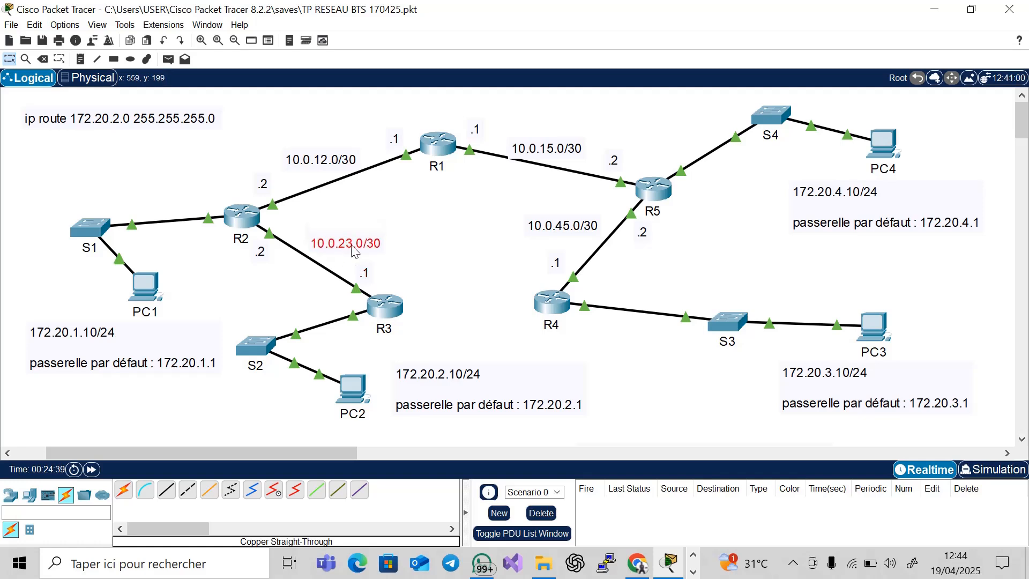
double_click(213, 122)
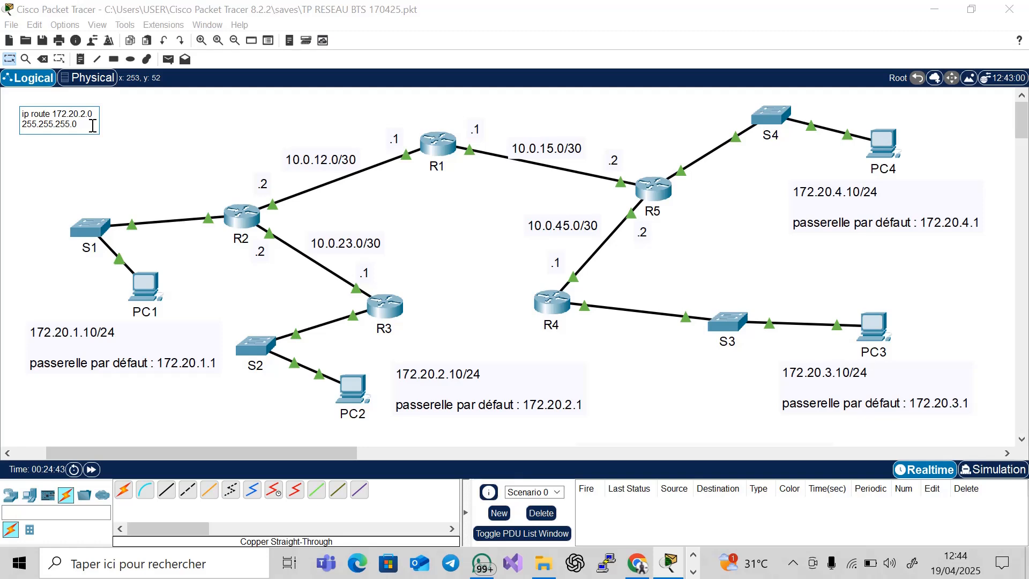
text(10.0.2)
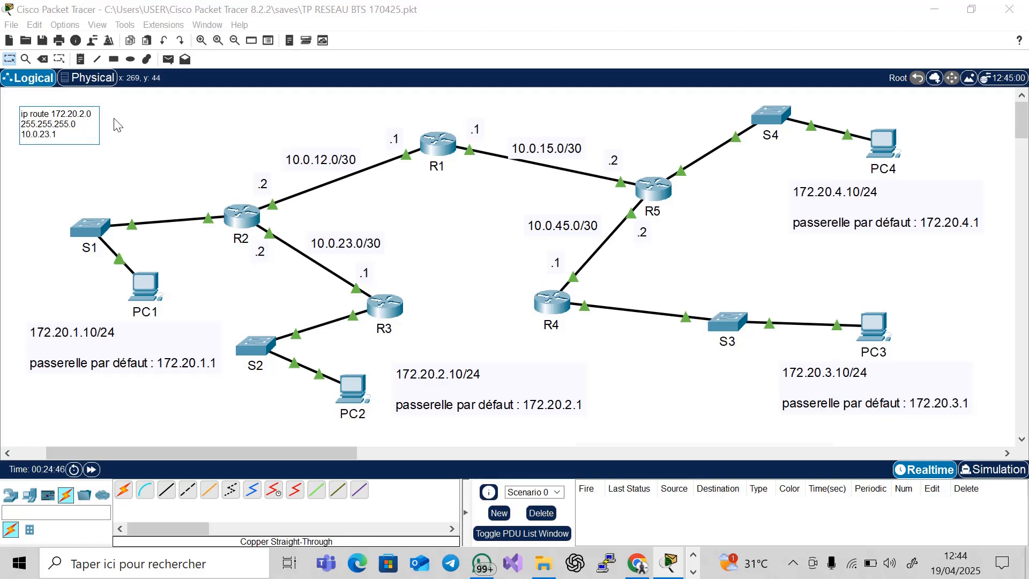
text(3.1)
Add a second command to the note: ip route 172.20.3.0 255.255.255.0 10.0.12.1.
key(Return)
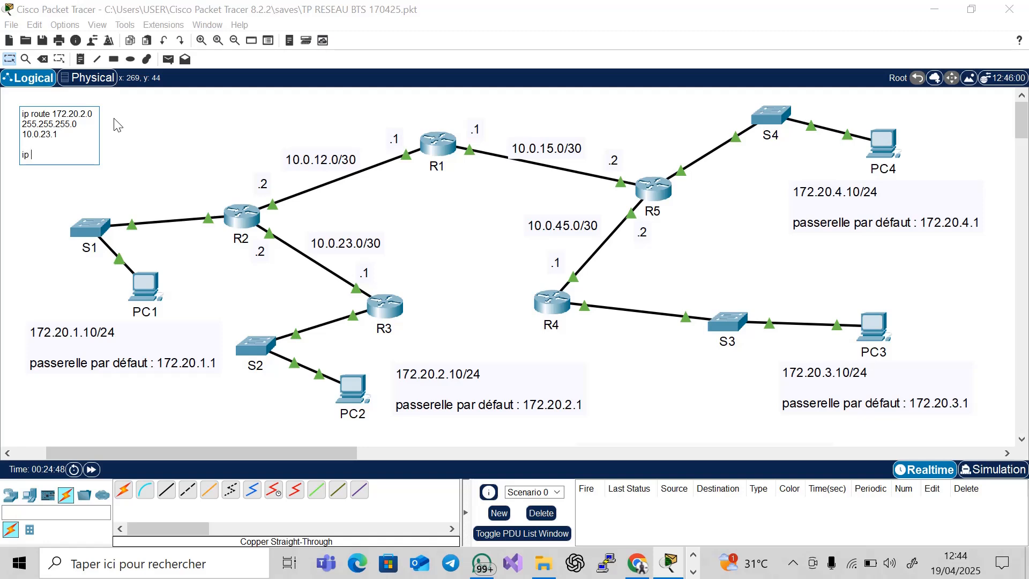
text(ip route)
text(172.20.3.0)
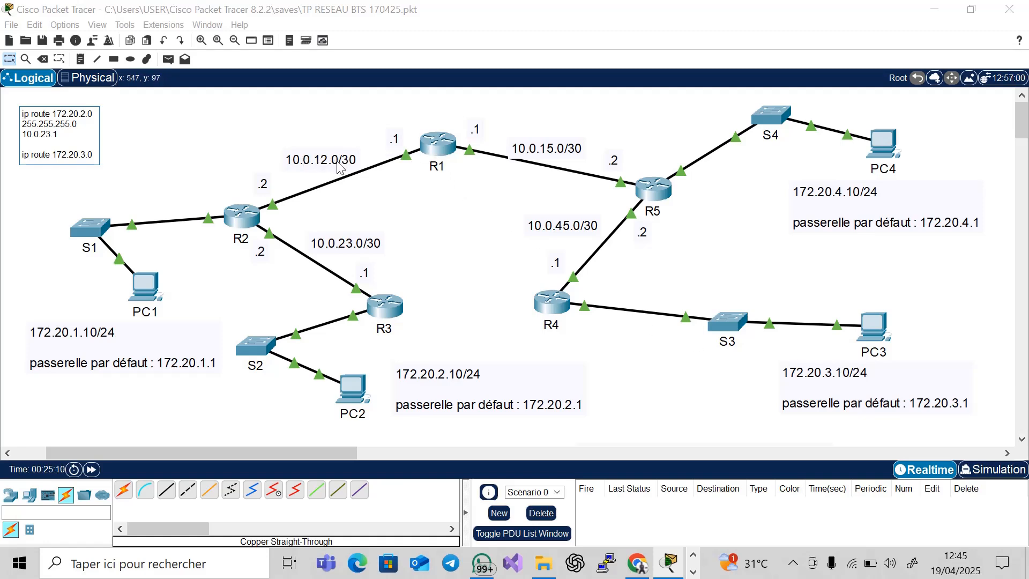
click(98, 156)
text(255.255.2)
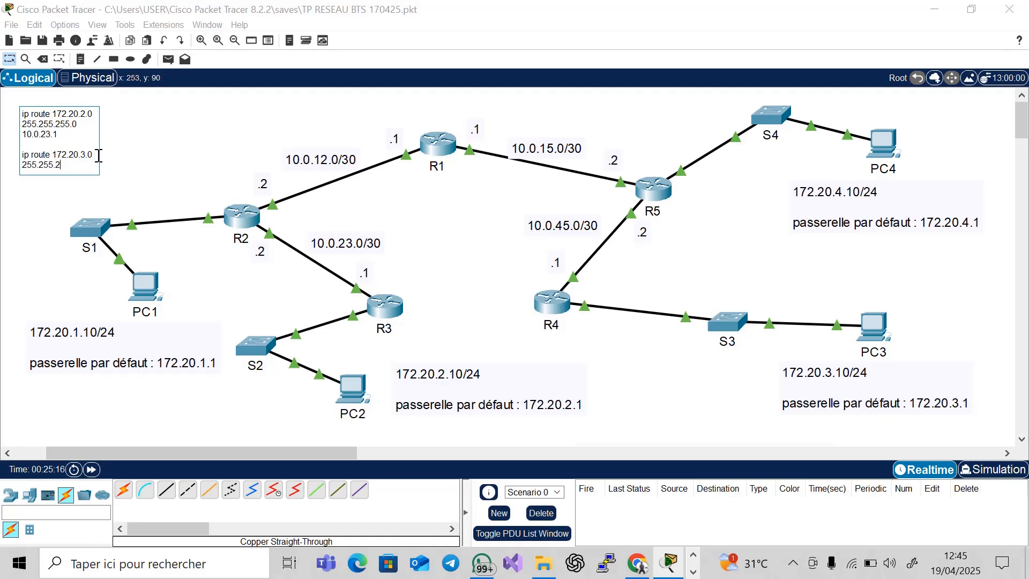
text(55.0 10.0.)
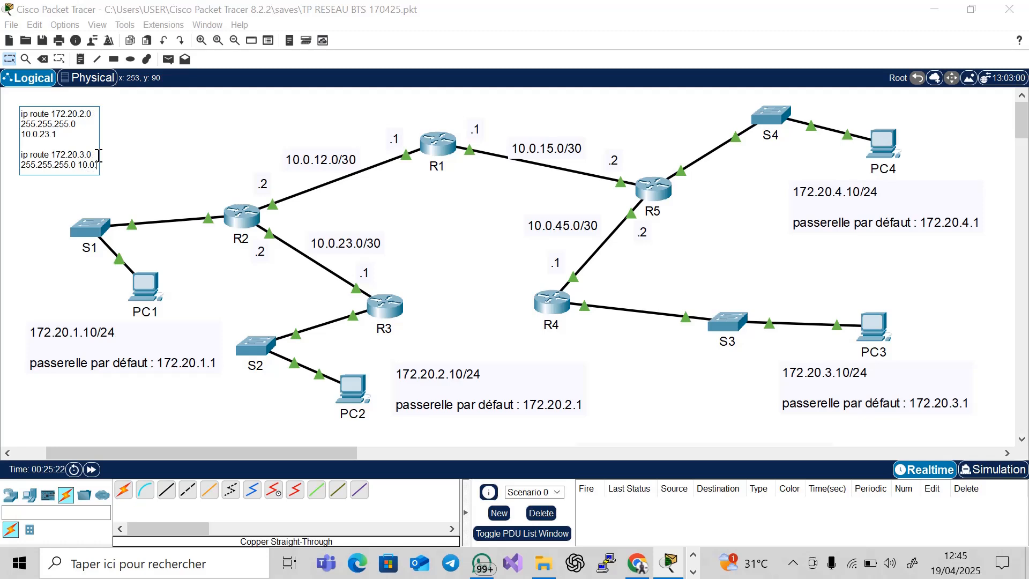
text(12.1)
Add a third command, ip route 172.20.4.0 255.255.255.0 10.0.12.2, and shift the note clear of R2's .2 label.
key(Return)
key(Return)
text(i)
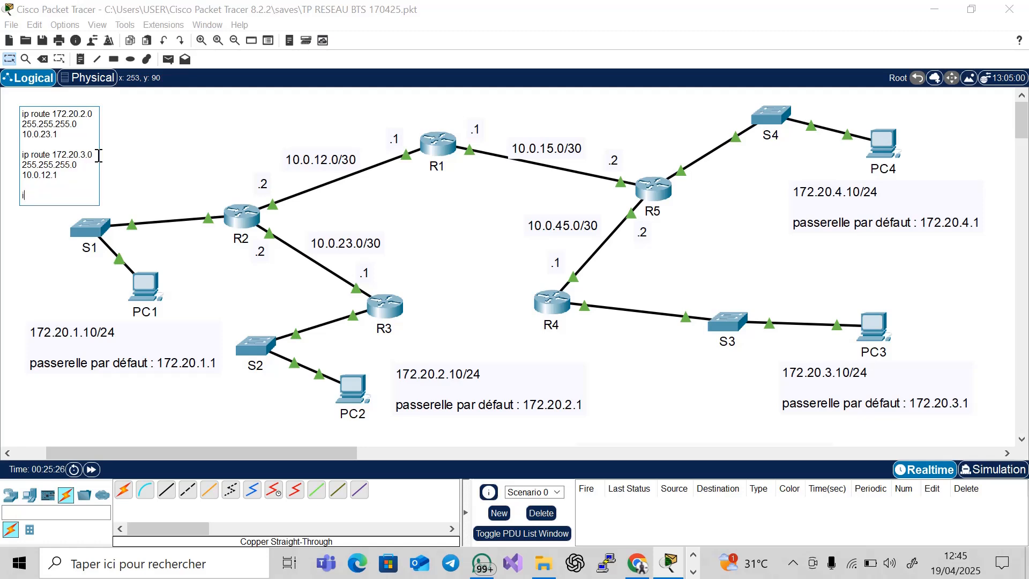
text(p route 172.20.4.0)
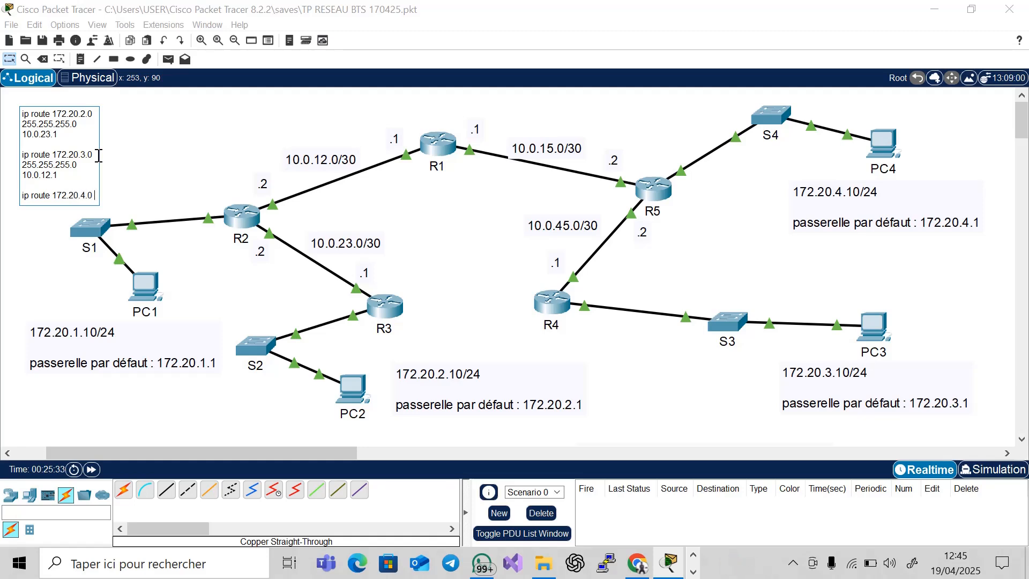
text(255.255)
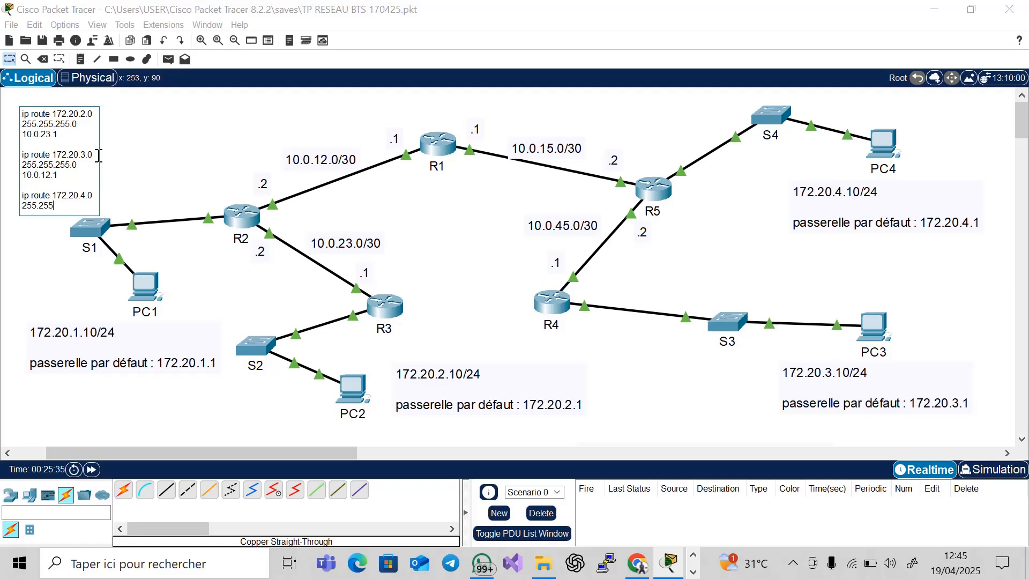
text(.255.0)
text(10.0.12.2)
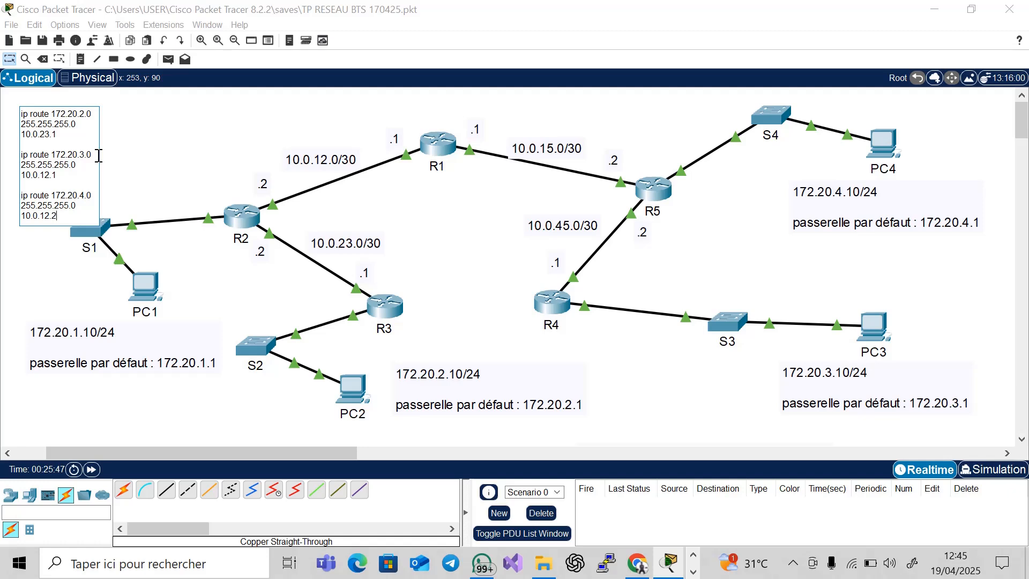
click(9, 59)
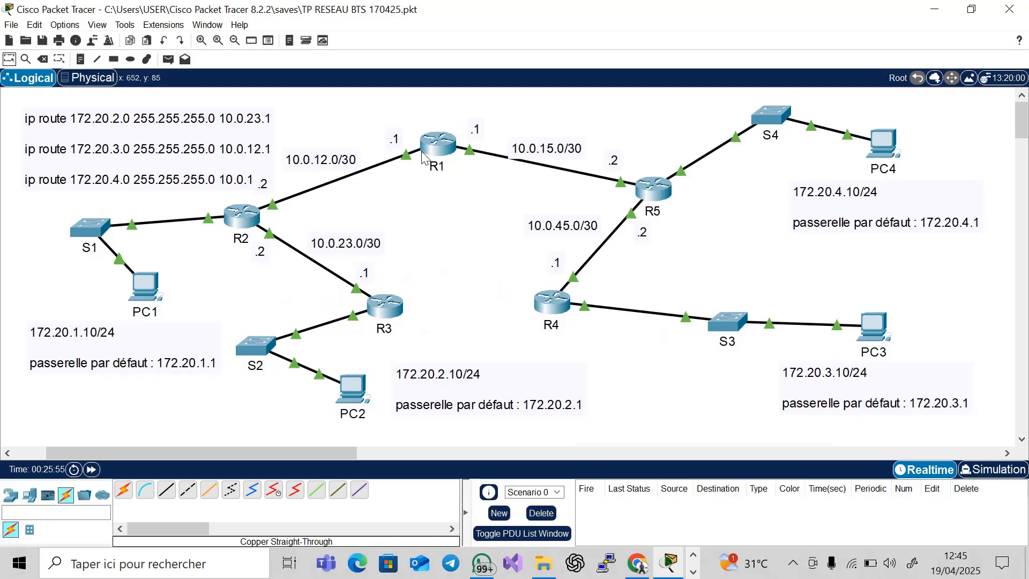
drag(226, 158, 202, 151)
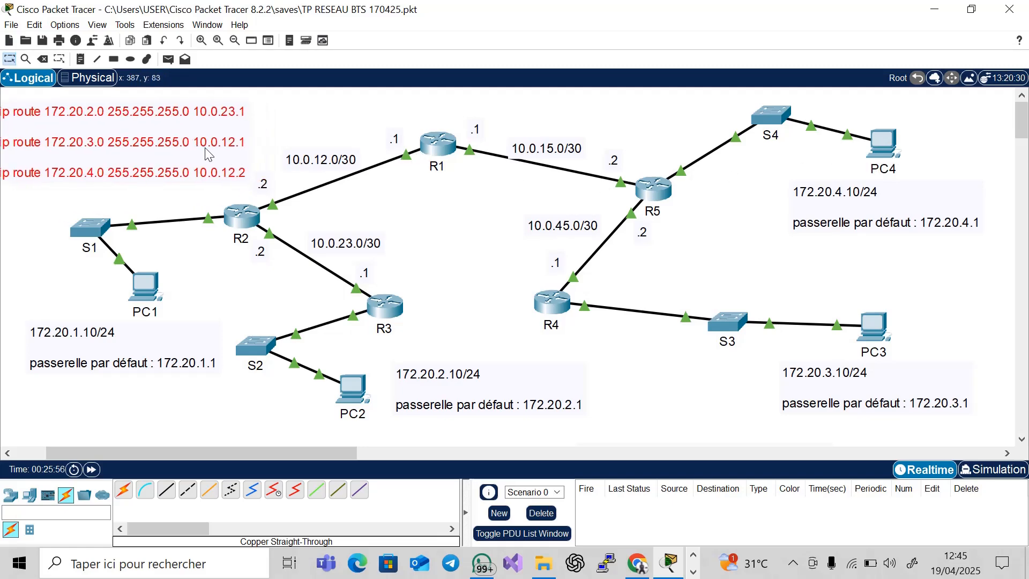
Add a static route on R2 to network 172.20.2.0 with mask 255.255.255.0 and next hop 10.0.23.1.
click(240, 219)
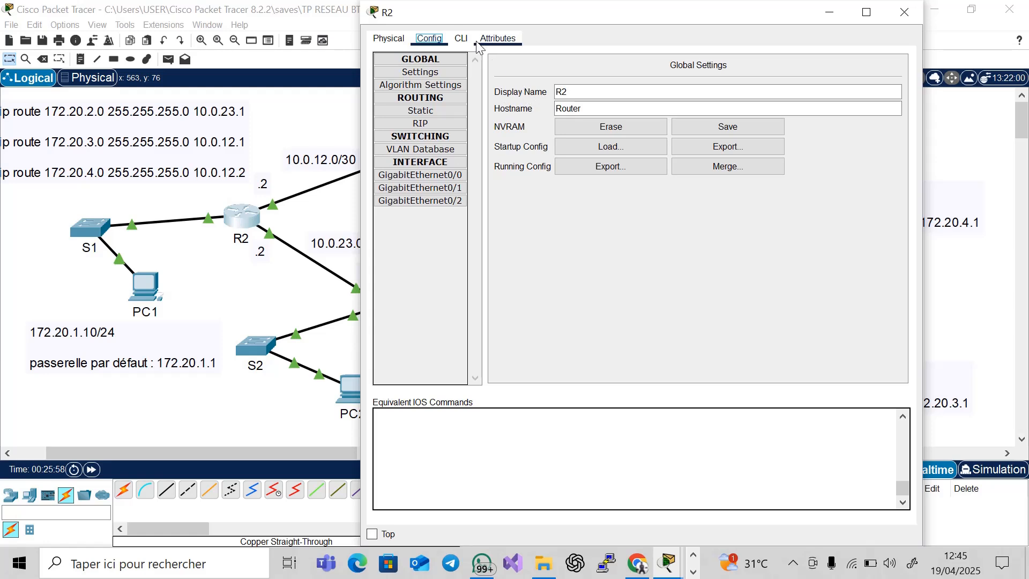
click(440, 113)
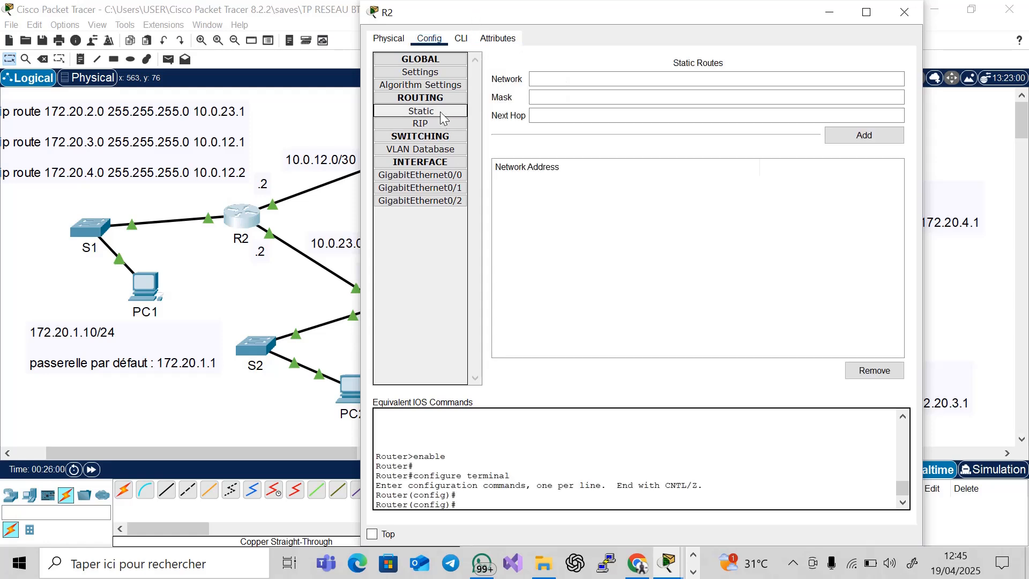
click(557, 80)
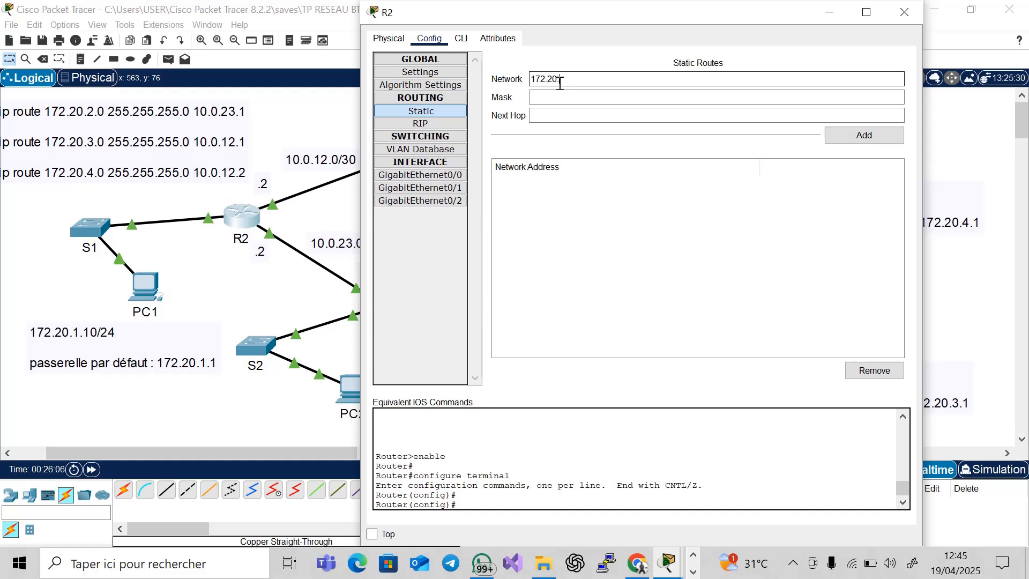
text(172.20.2.0)
click(569, 92)
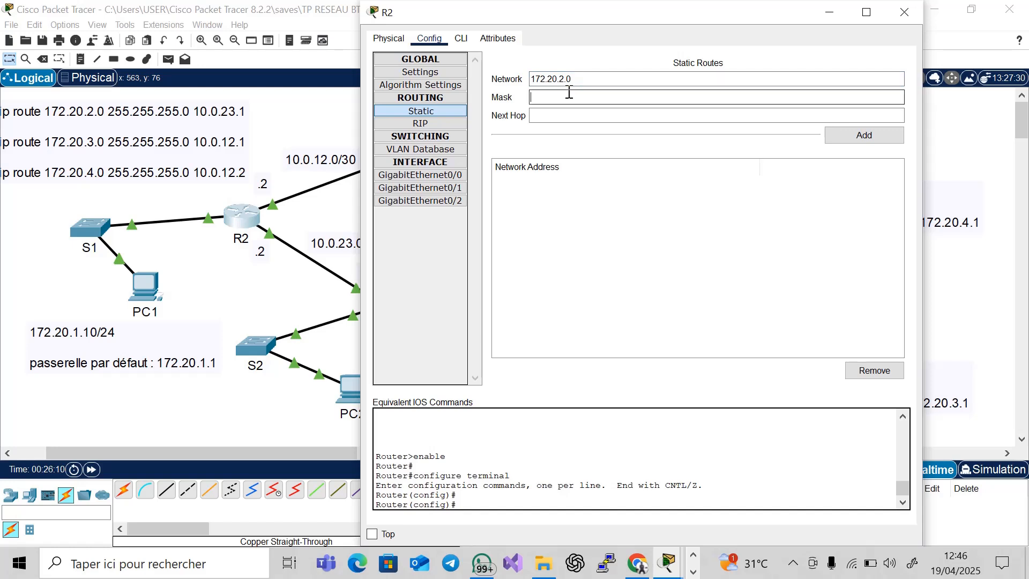
text(255.255.255.0)
click(574, 114)
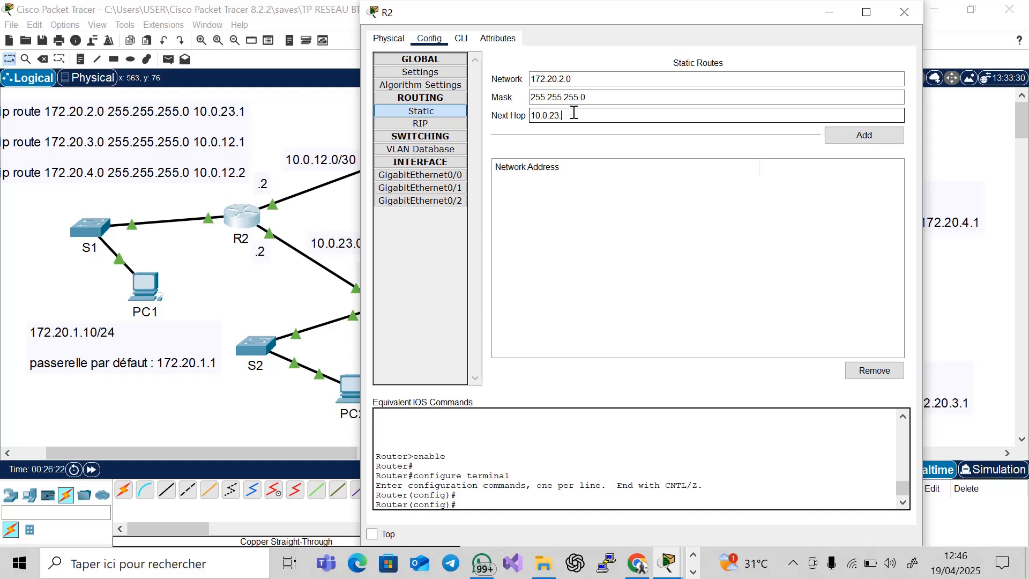
text(10.0.23.1)
click(835, 135)
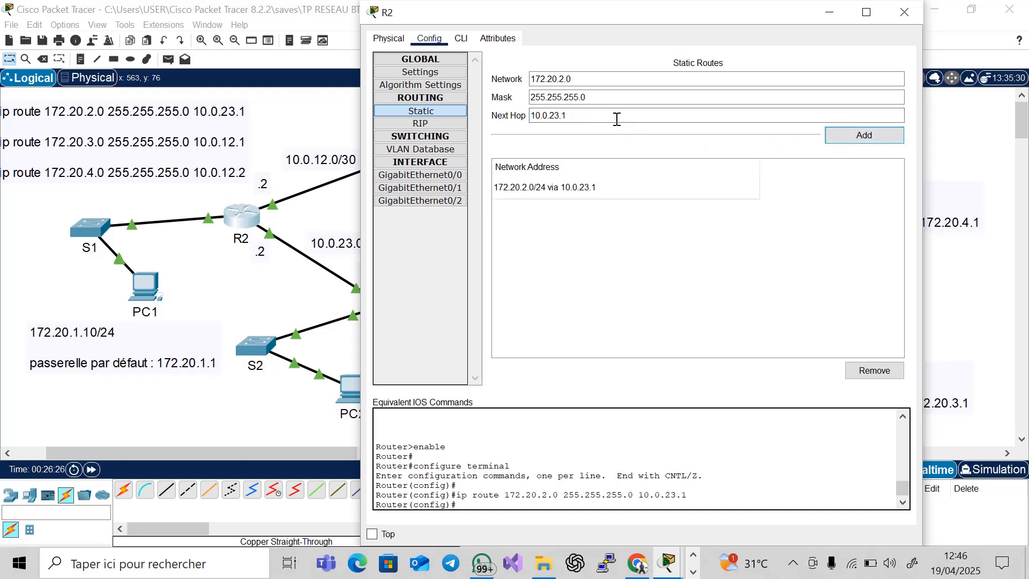
Add R2's static route to network 172.20.3.0, keeping mask 255.255.255.0, with next hop 10.0.12.1.
click(585, 78)
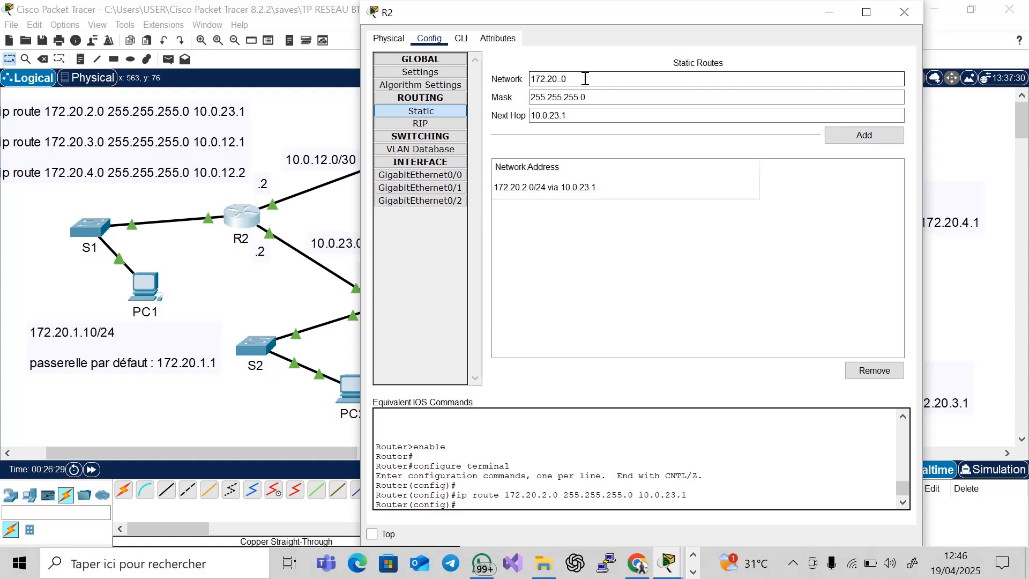
text(3)
click(586, 115)
key(BackSpace)
key(BackSpace)
key(BackSpace)
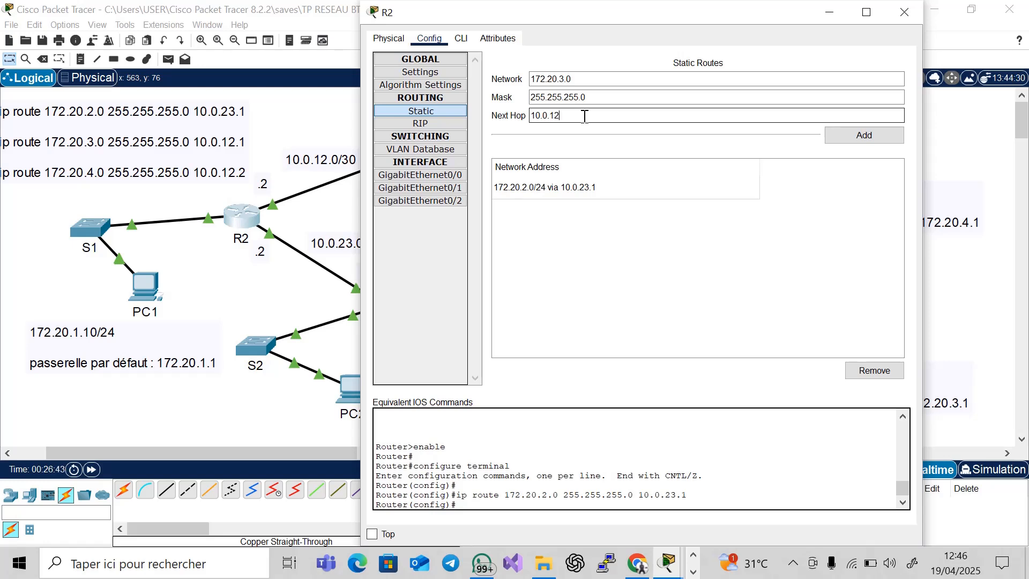
text(.1)
click(853, 135)
Add R2's static route to network 172.20.4.0 with mask 255.255.255.0 via 10.0.12.1, and close R2's configuration.
click(660, 82)
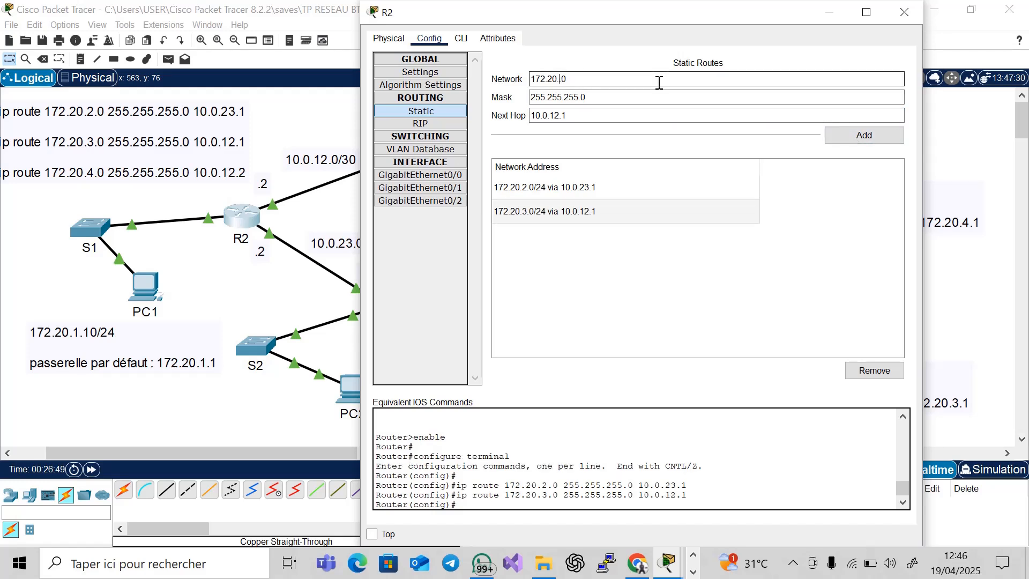
text(4.)
click(616, 98)
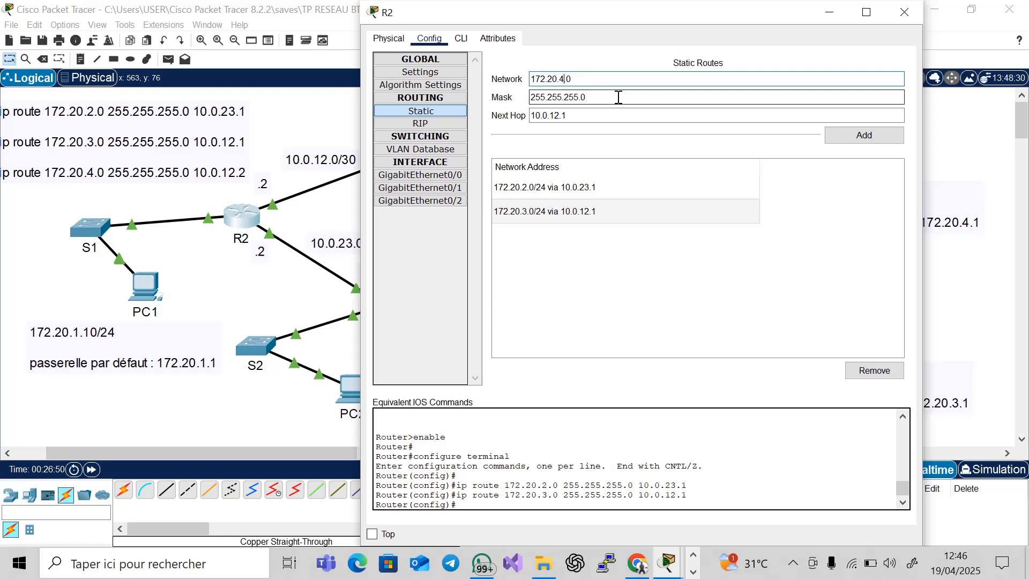
click(599, 117)
click(851, 139)
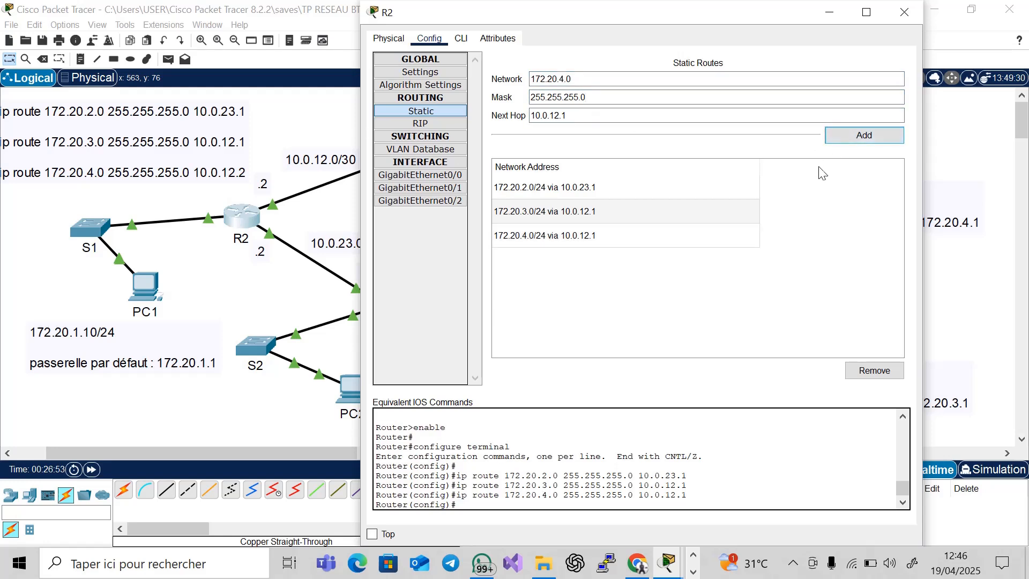
click(904, 11)
Move the note with R2's three ip route commands away from S1 into the area below the topology.
drag(223, 135, 484, 360)
scroll(595, 297, up, 3)
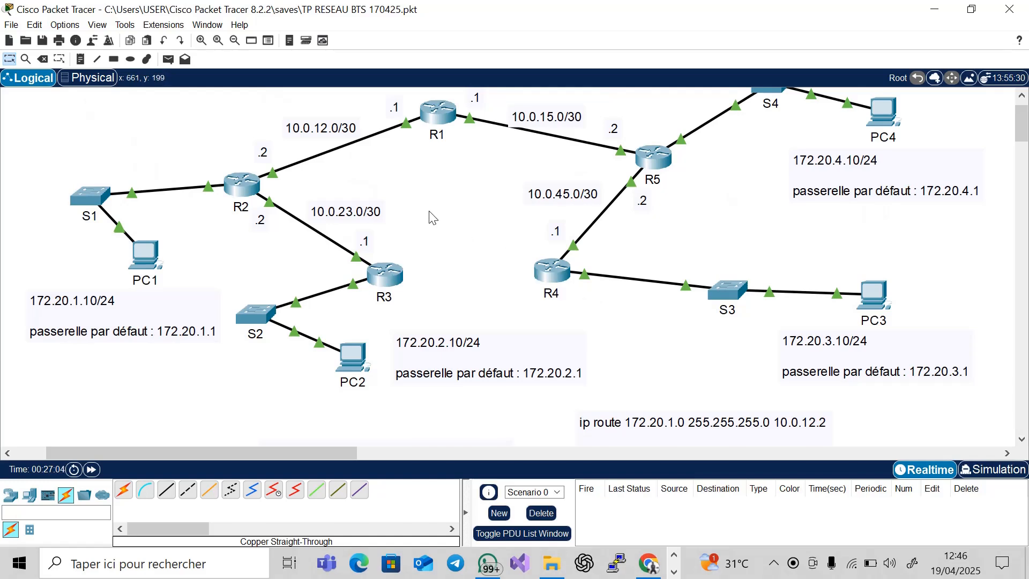
scroll(433, 217, up, 1)
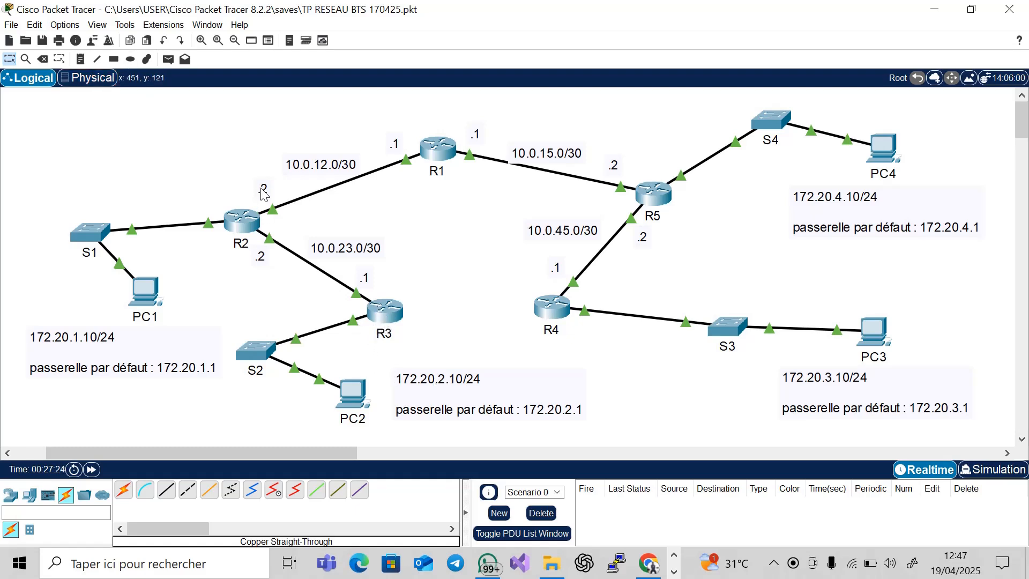
Place a note reading "ip route 172" in the empty area above S1.
click(80, 59)
click(59, 111)
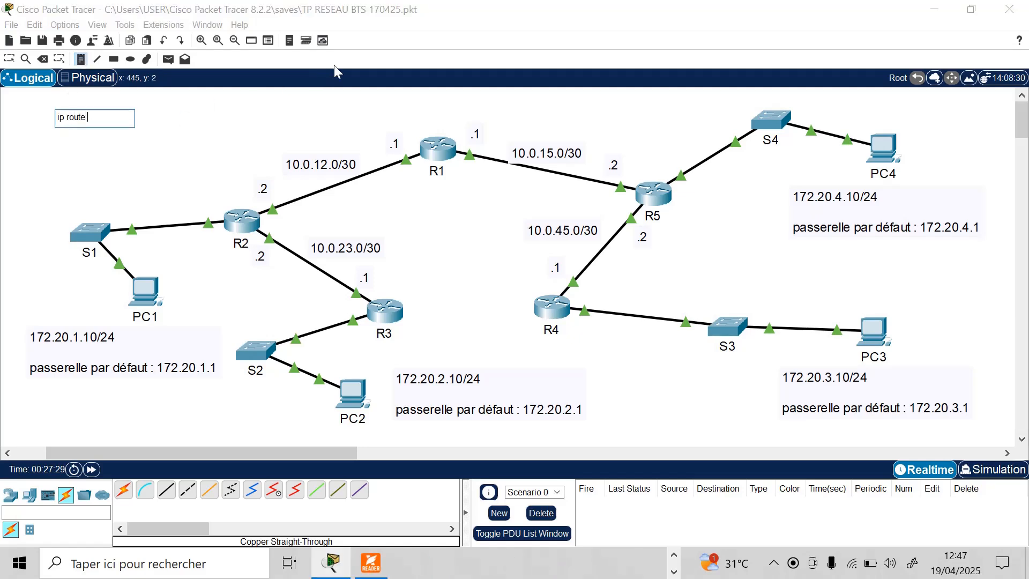
text(ip route 172)
click(9, 59)
Start a static route on R3 with network 172.20.1.0 and mask 255.255.255.0.
click(387, 320)
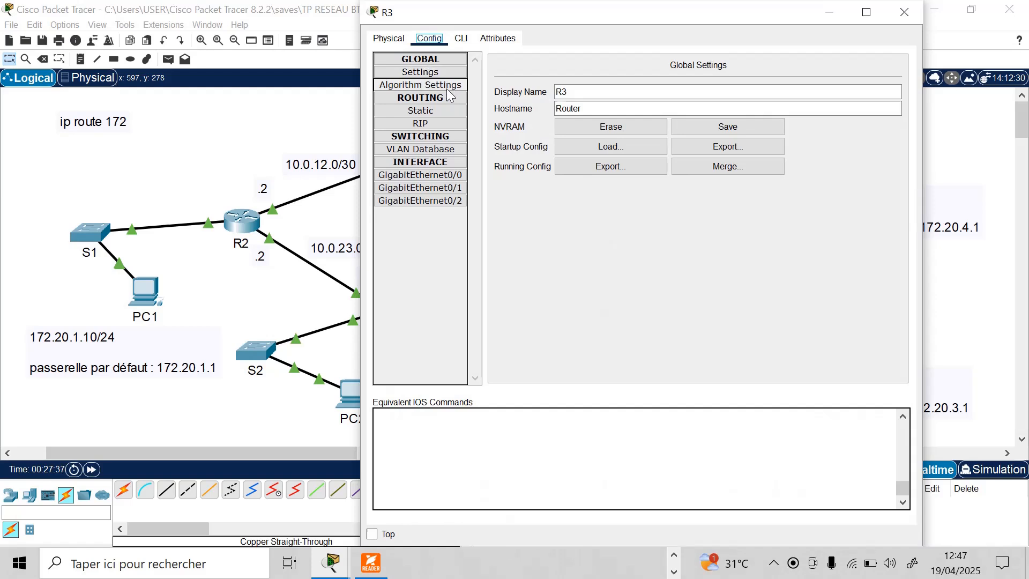
click(442, 111)
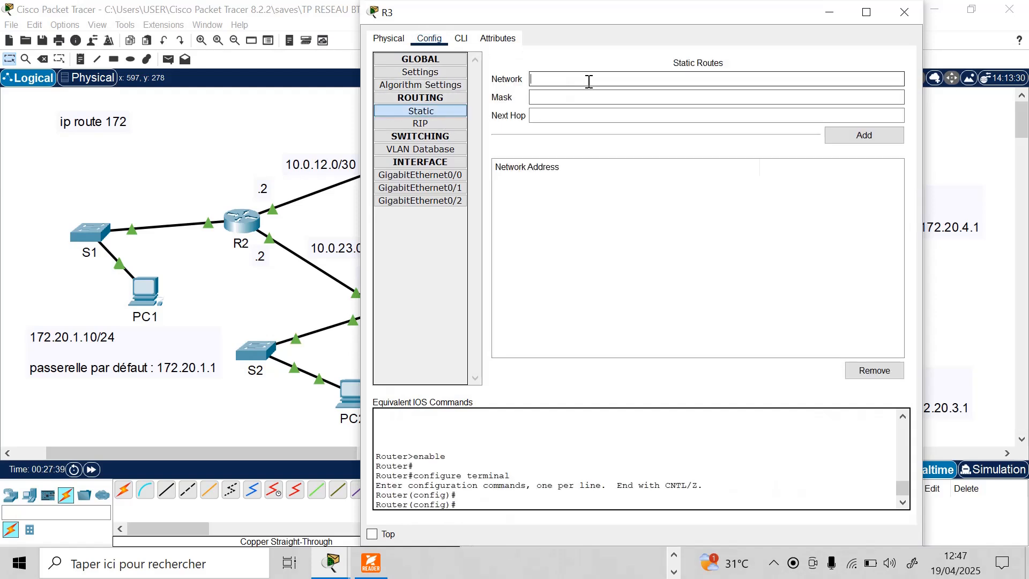
click(588, 80)
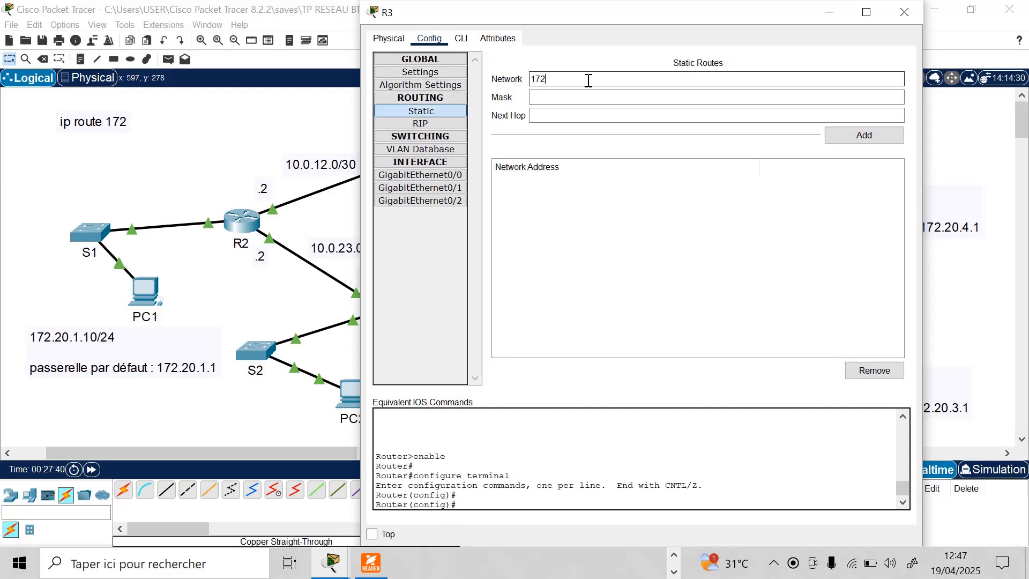
text(172.20.1.)
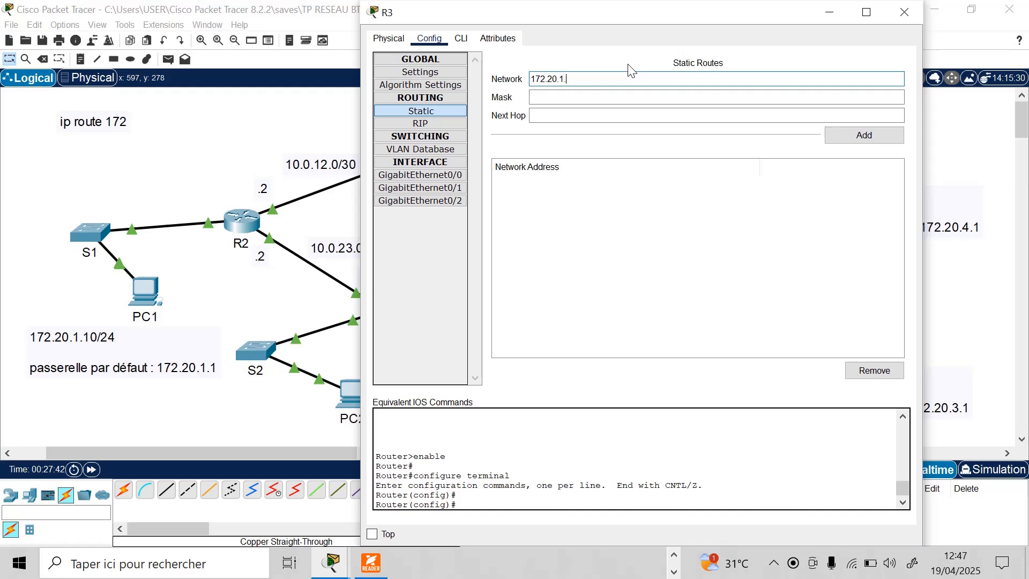
text(0)
click(587, 95)
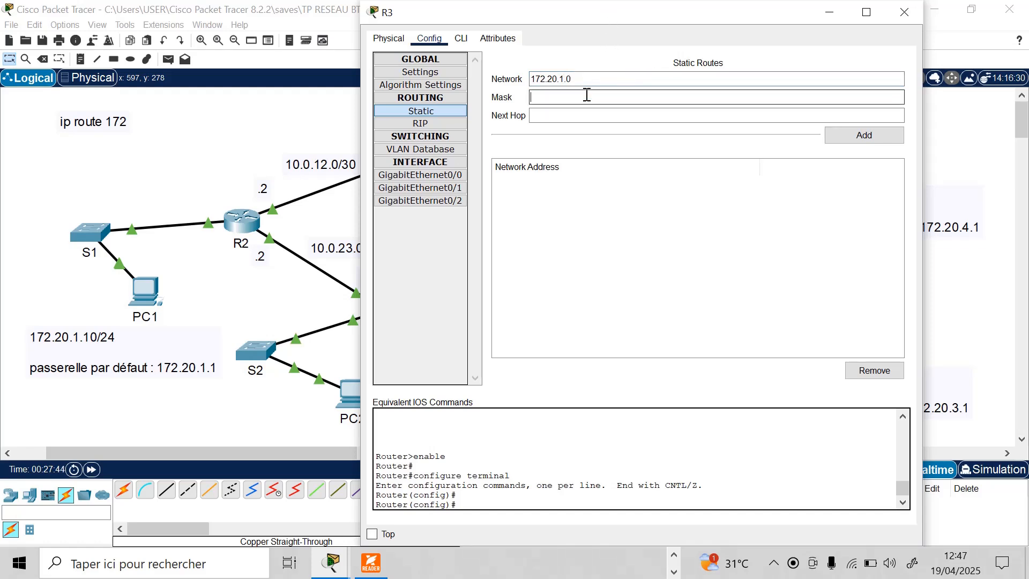
text(255.)
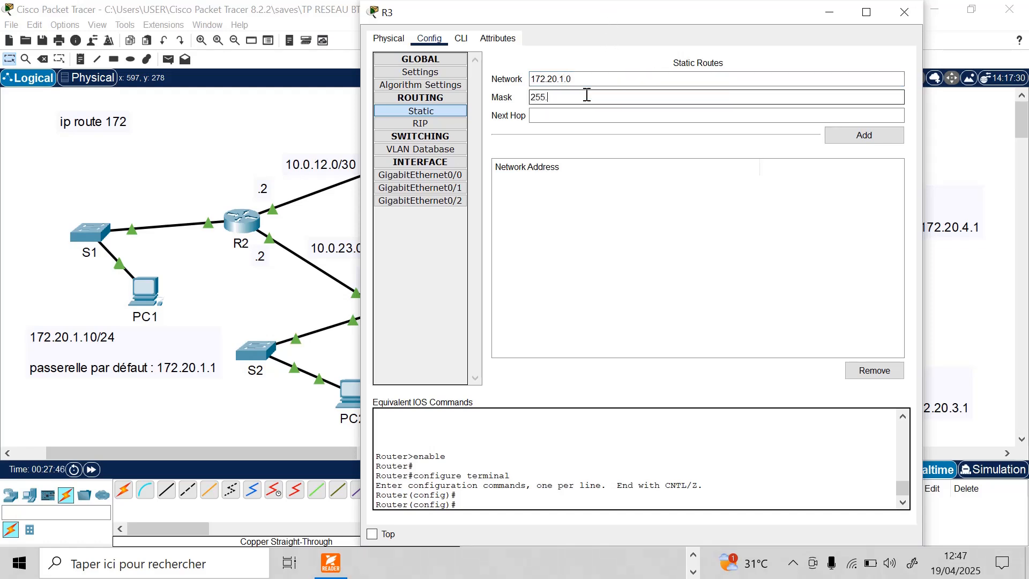
text(255.255.0)
Check the link addressing between R3 and R2 on the topology, and add R3's 172.20.1.0 route with next hop 10.0.23.2.
click(264, 127)
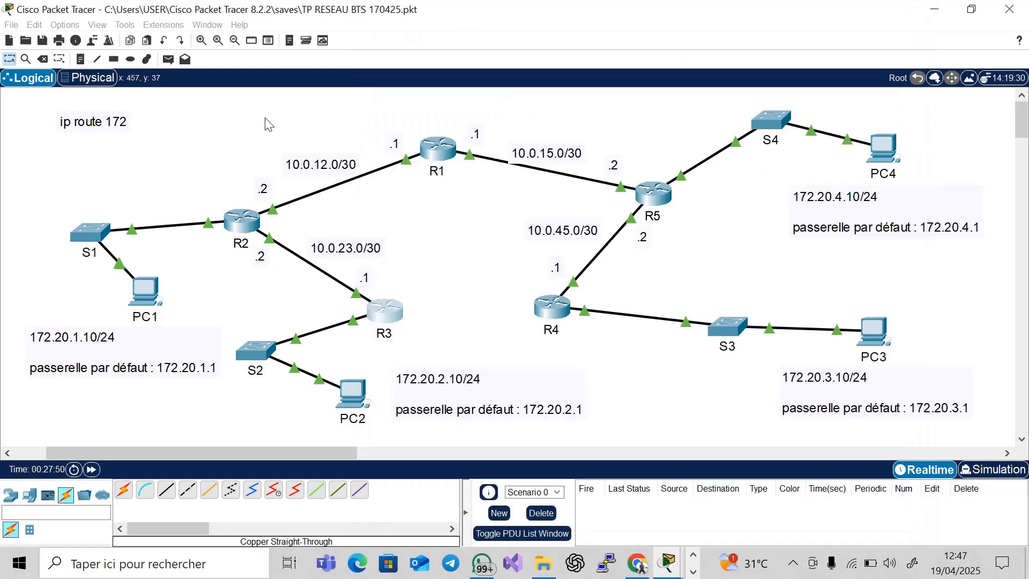
click(387, 315)
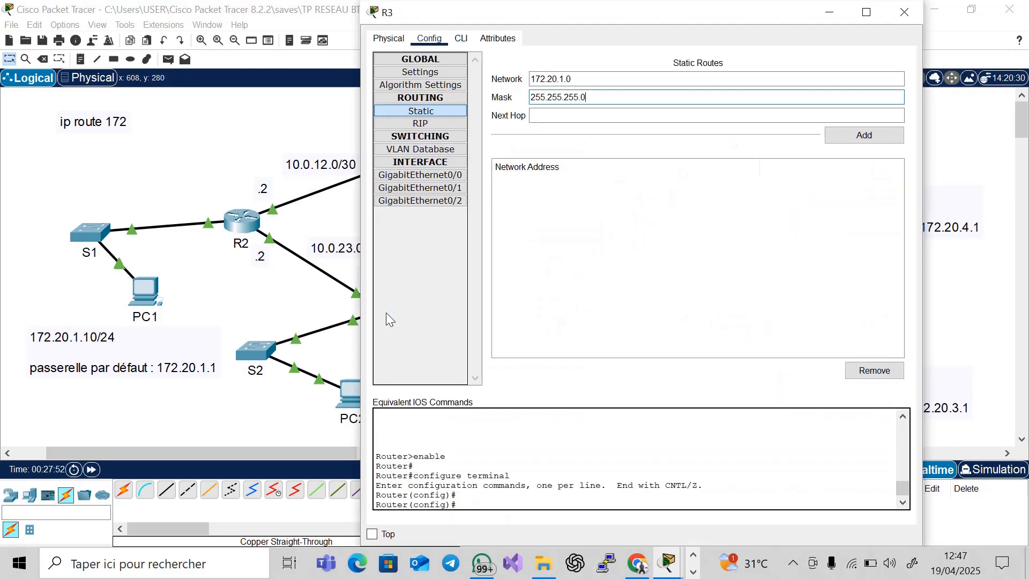
click(247, 163)
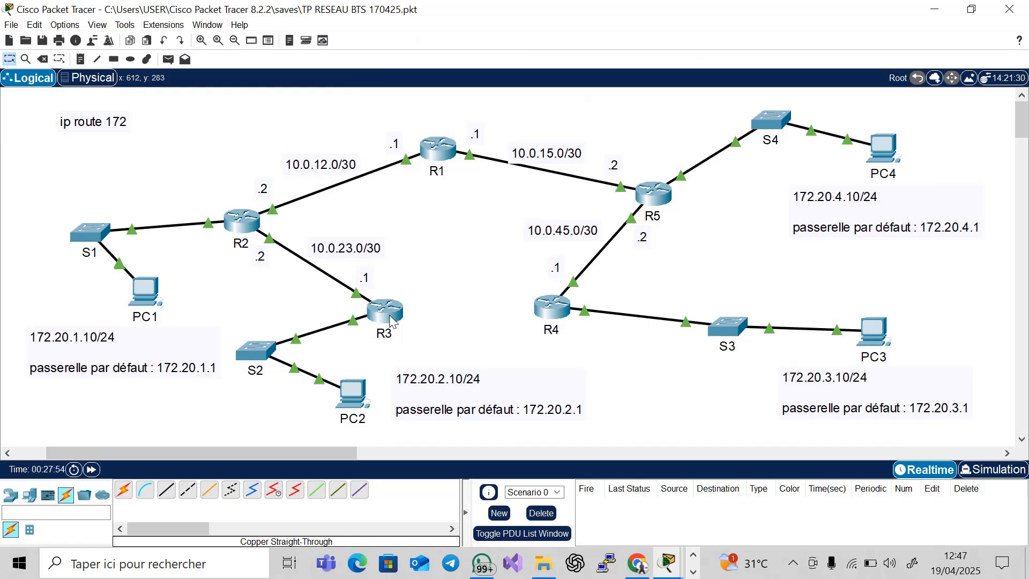
mouse_move(387, 316)
click(391, 321)
click(558, 116)
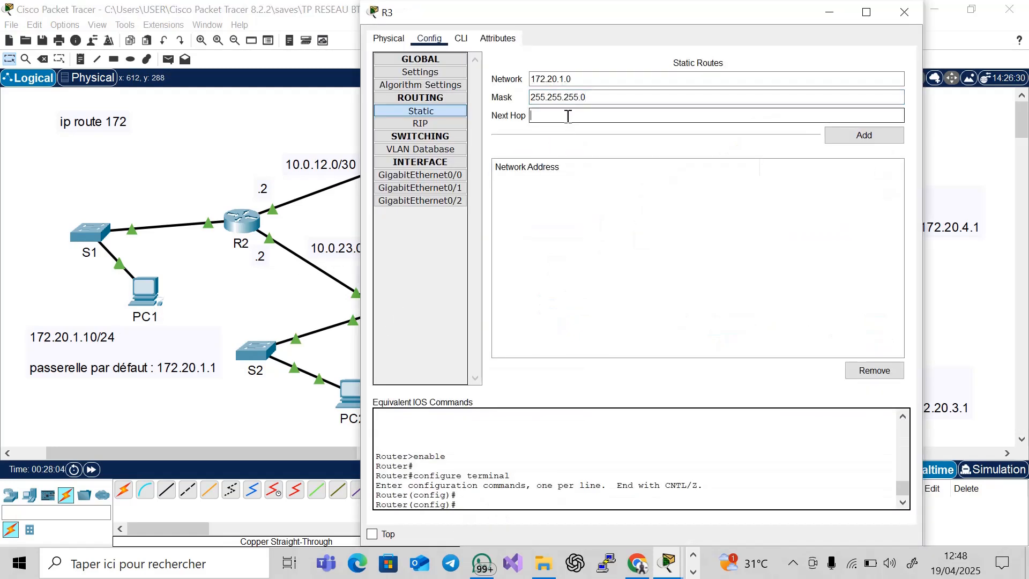
text(10.0.23.2)
click(848, 133)
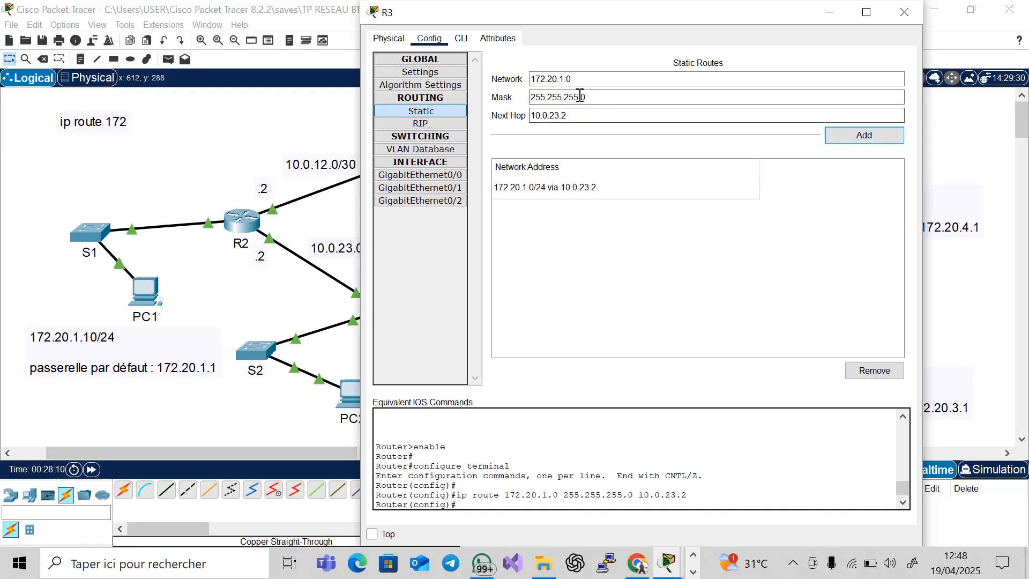
Add R3's static route to network 172.20.3.0, keeping mask 255.255.255.0 and next hop 10.0.23.2.
click(588, 80)
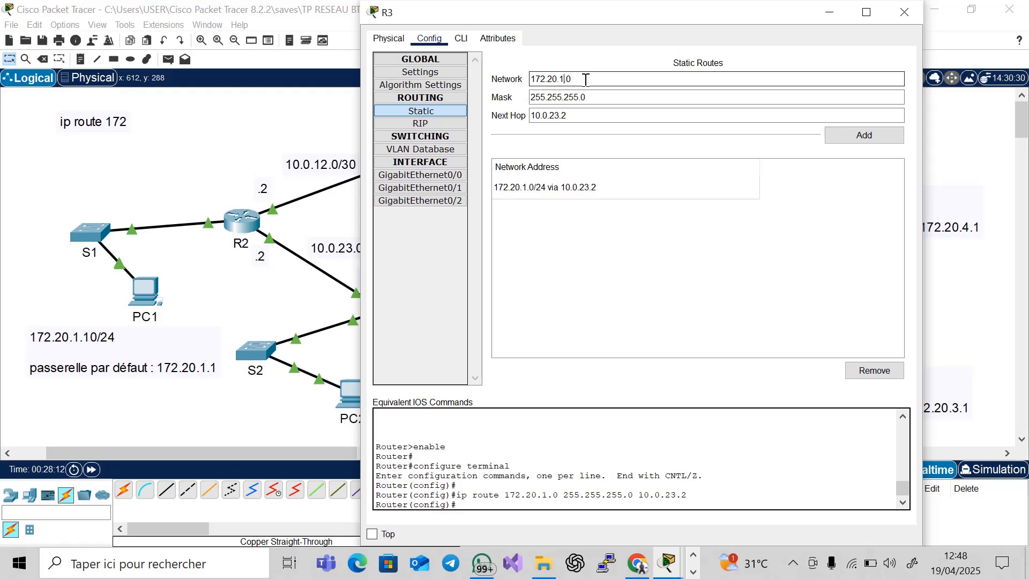
key(Left)
key(Left)
key(BackSpace)
text(3)
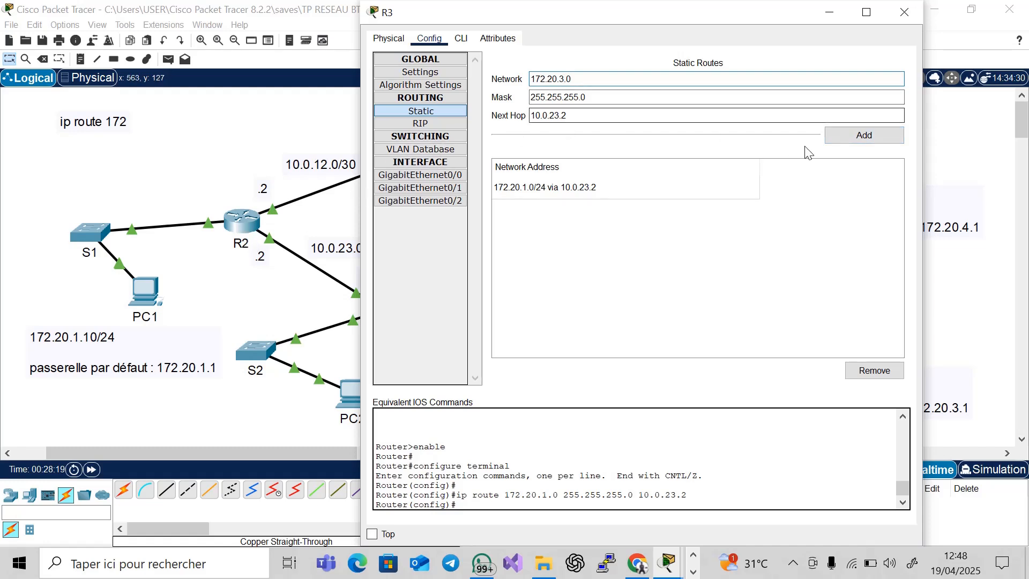
click(856, 139)
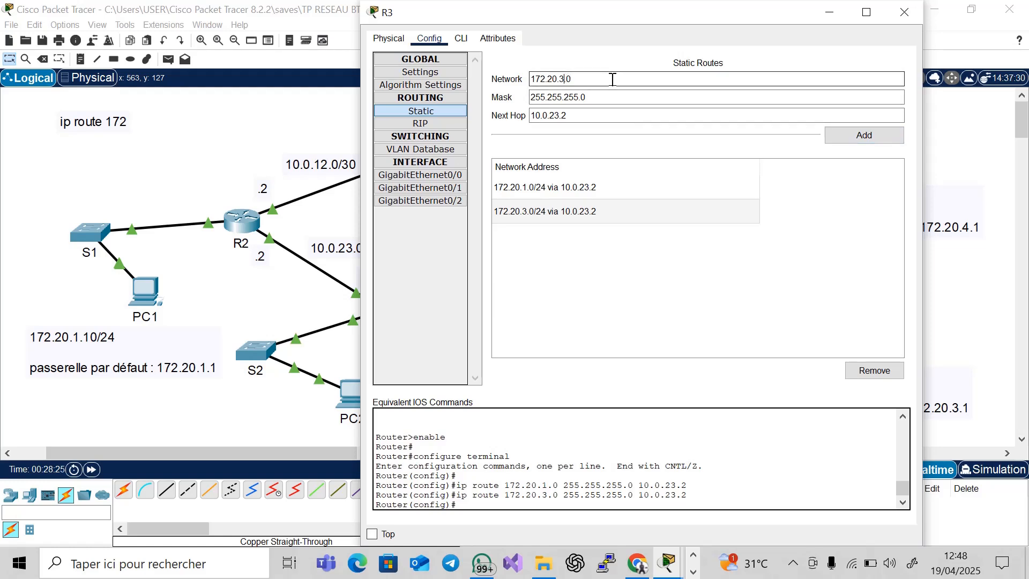
Add R3's static route to the remaining remote LAN with the same mask and next hop, and close R3's configuration.
key(BackSpace)
click(862, 139)
click(904, 12)
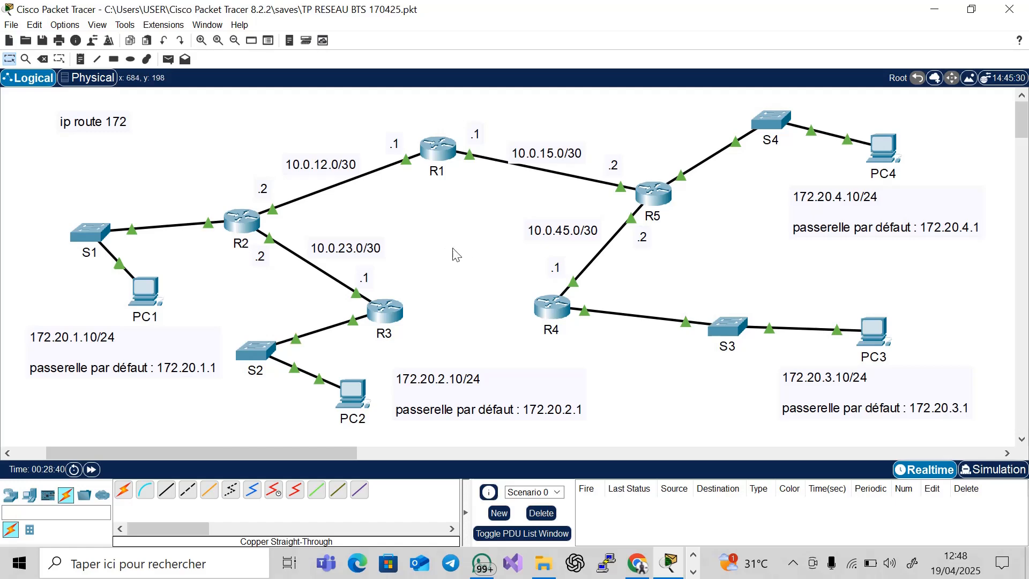
Start a static route on R4 with network 172.20.1.0 and mask 255.255.255.0.
click(554, 317)
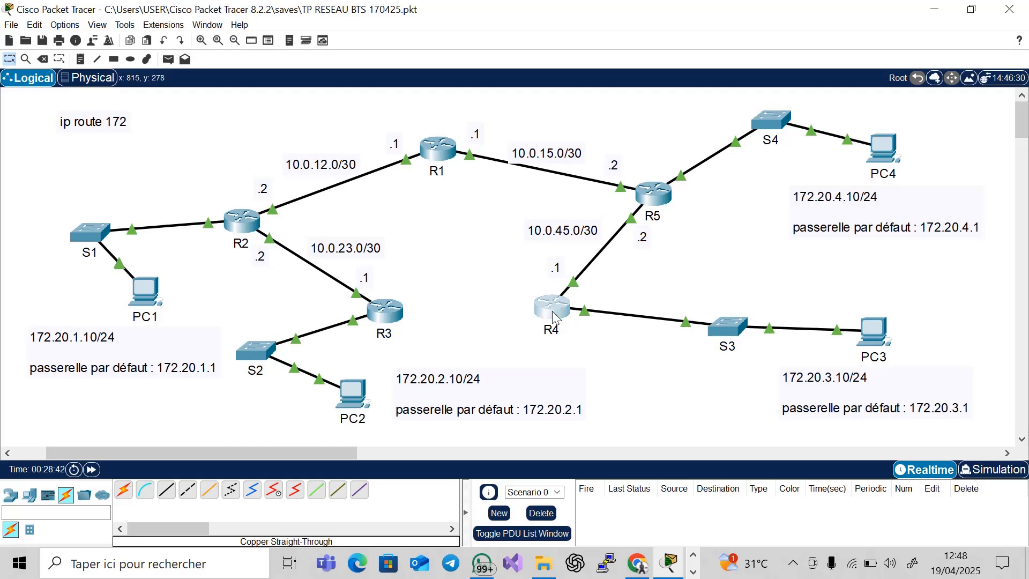
drag(654, 24, 295, 40)
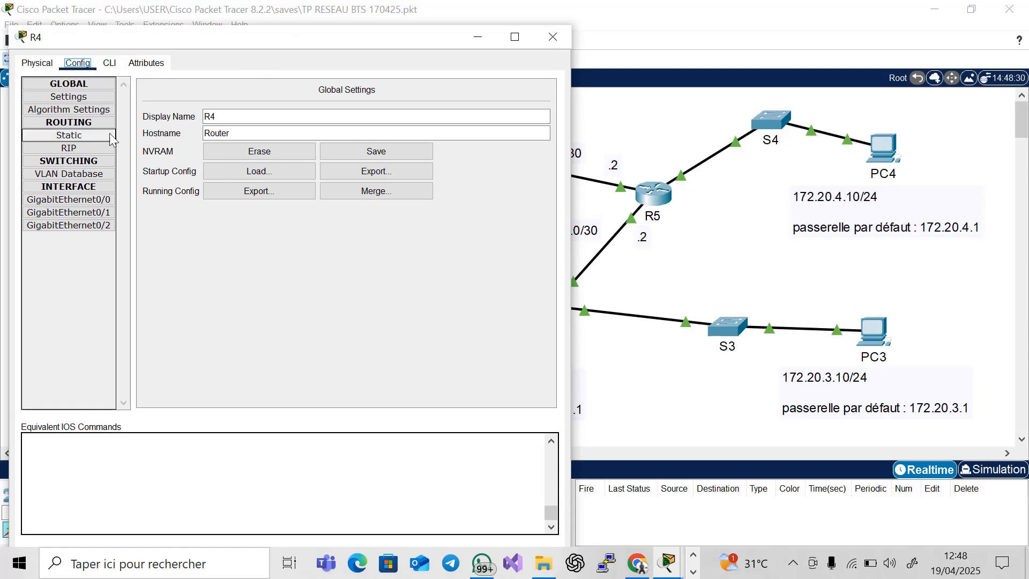
click(69, 135)
click(225, 104)
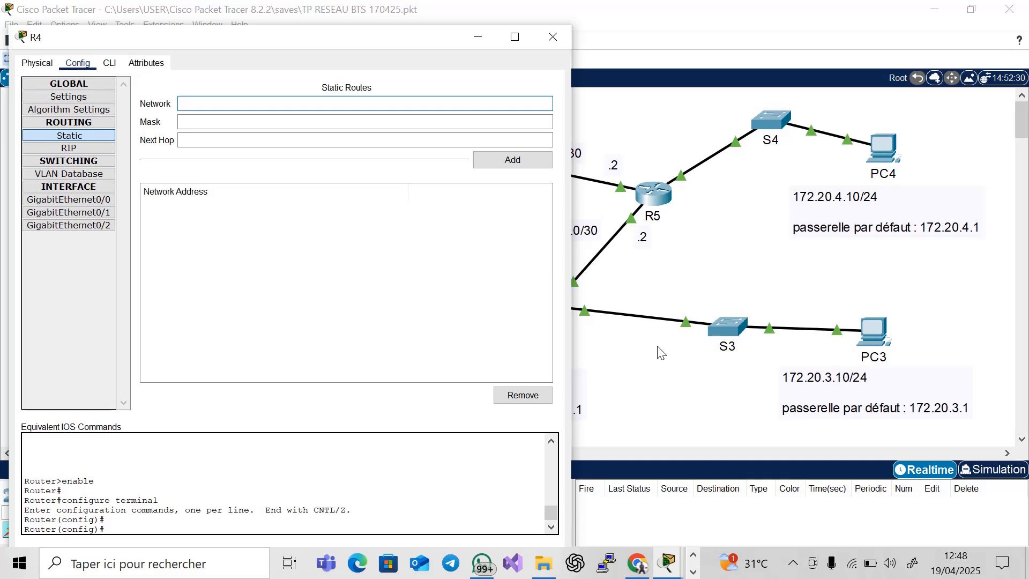
click(226, 113)
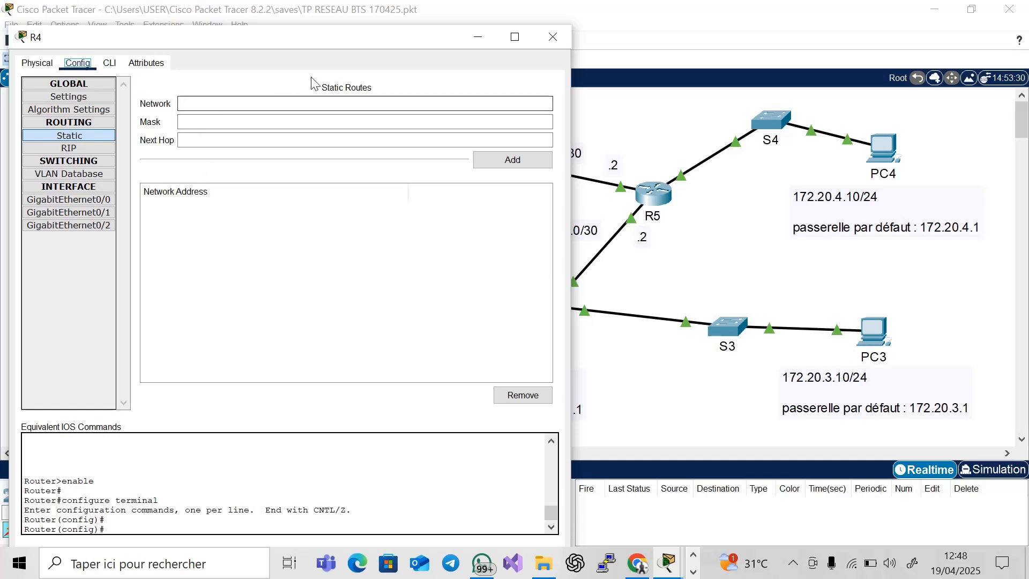
click(191, 101)
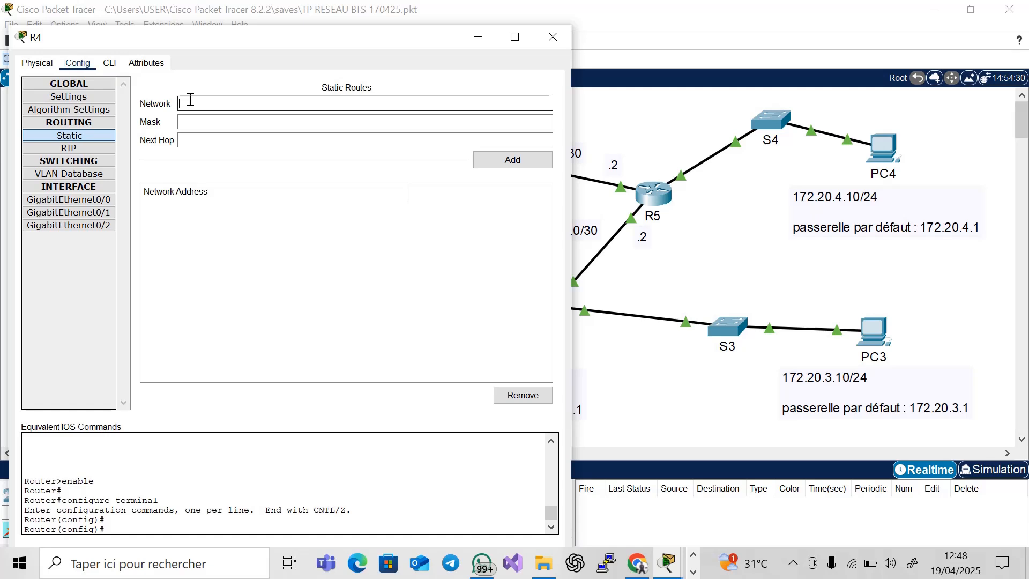
text(172.20.)
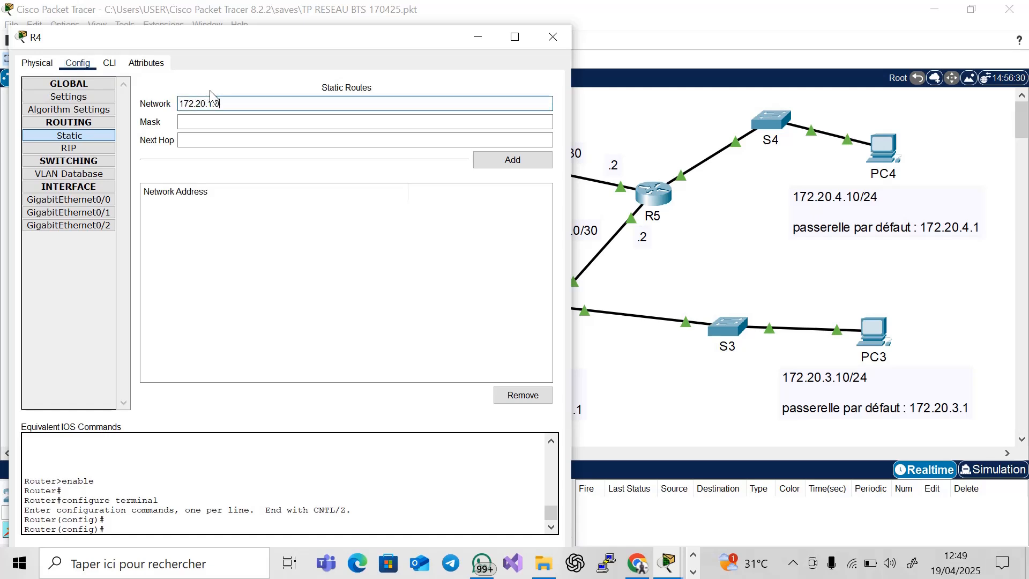
text(1.0)
click(256, 116)
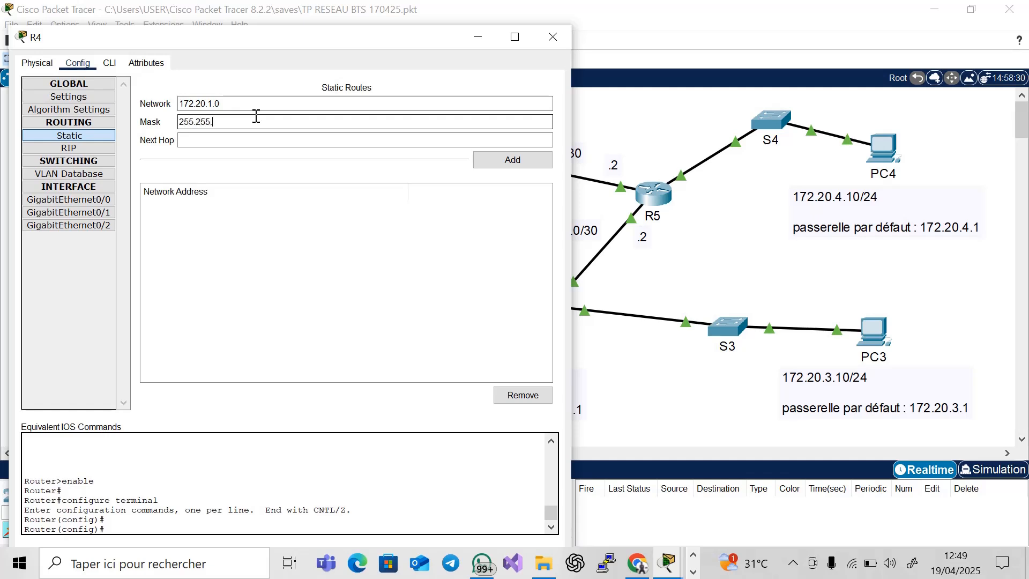
text(255.255.255.0)
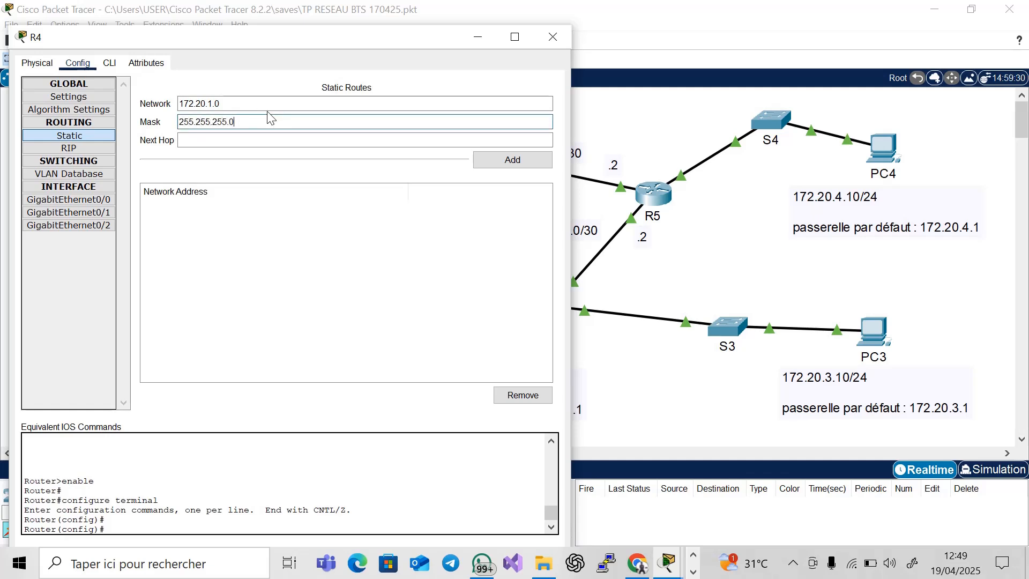
Check the link addressing between R4 and R5 on the topology, and add R4's 172.20.1.0 route with next hop 10.0.45.2.
click(244, 138)
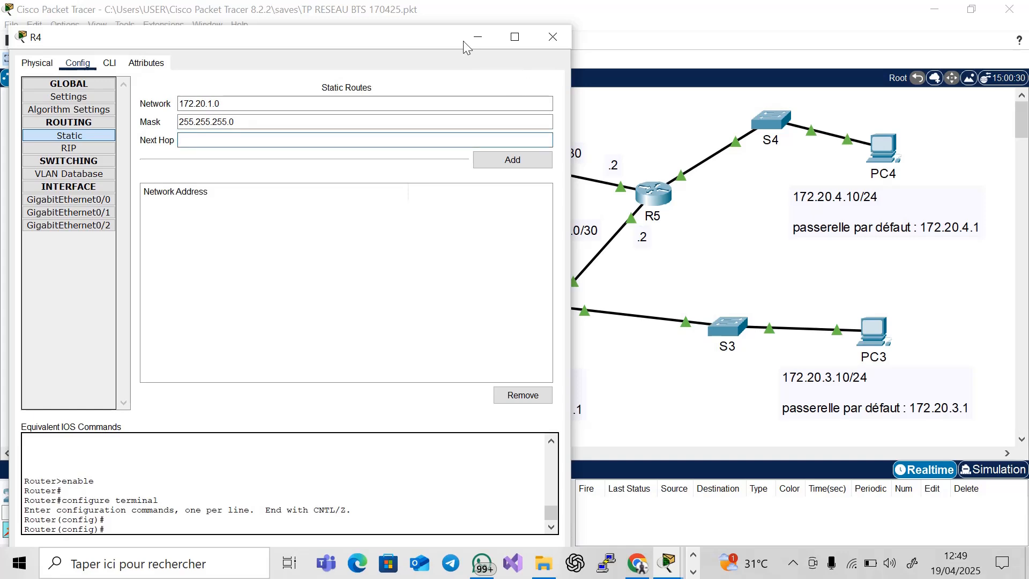
click(553, 37)
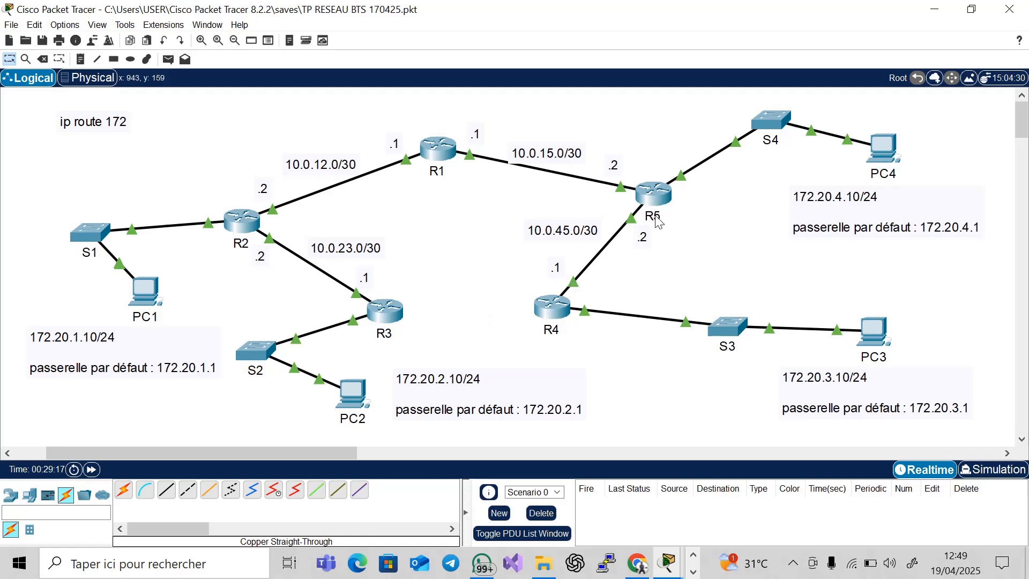
mouse_move(657, 219)
click(548, 300)
click(251, 120)
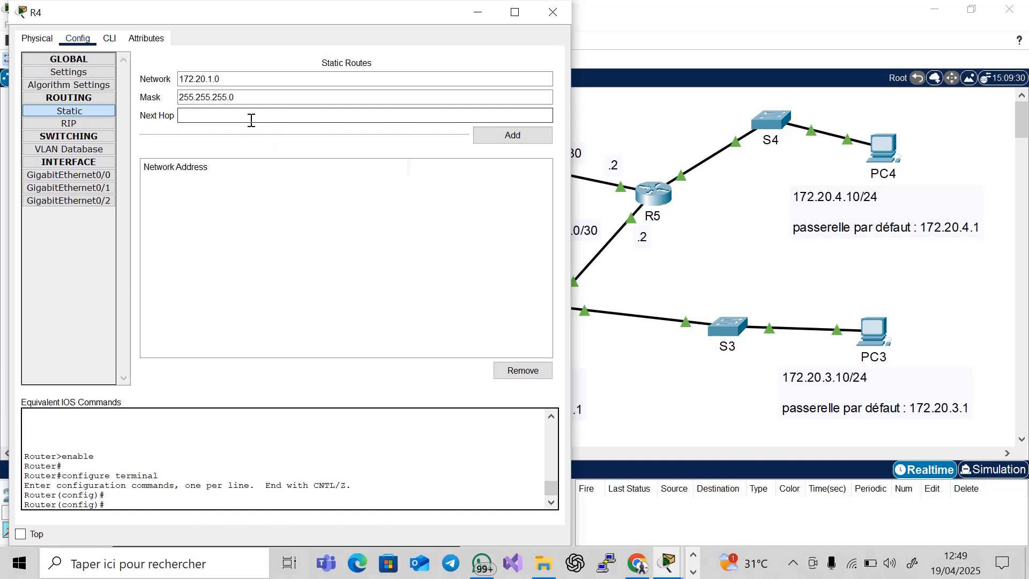
text(10.0.45.2)
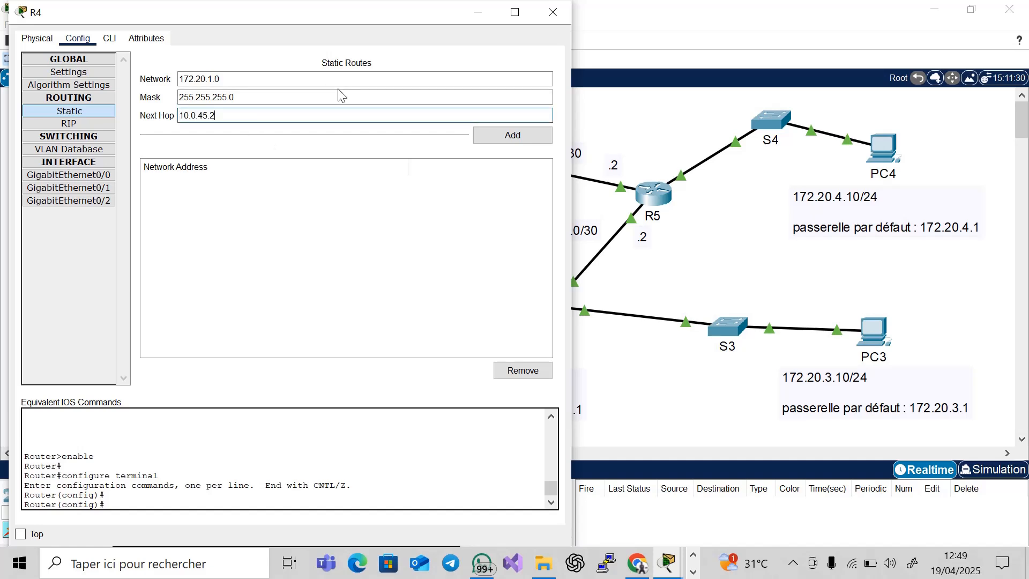
click(506, 136)
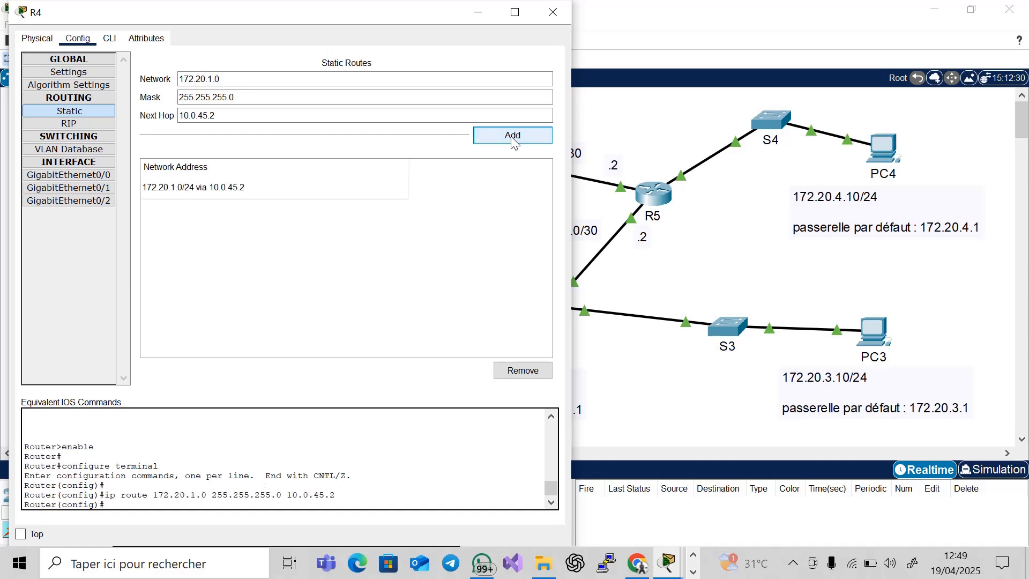
Add R4's static route to network 172.20.2.0, keeping mask 255.255.255.0 and next hop 10.0.45.2.
click(256, 75)
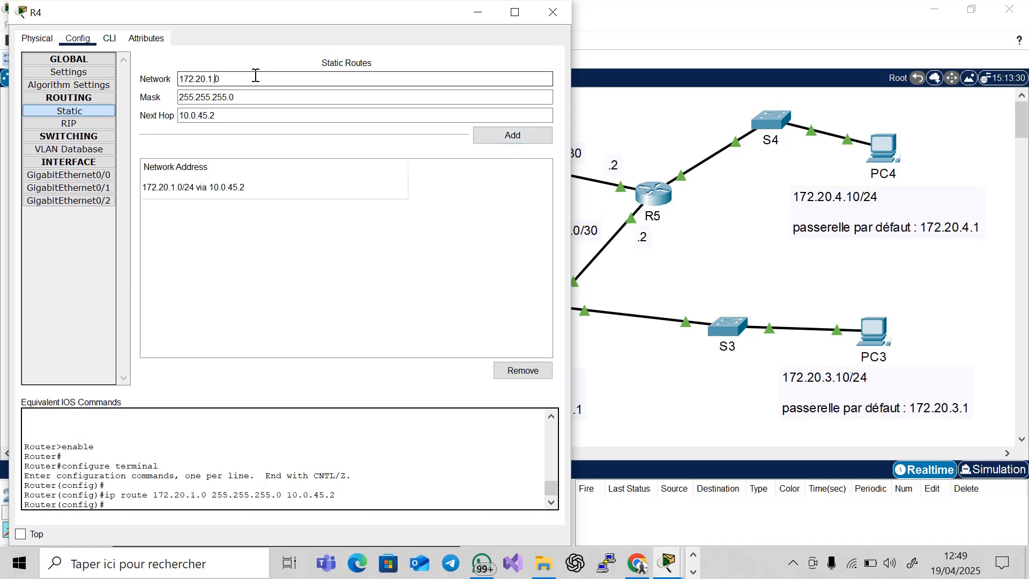
key(BackSpace)
key(BackSpace)
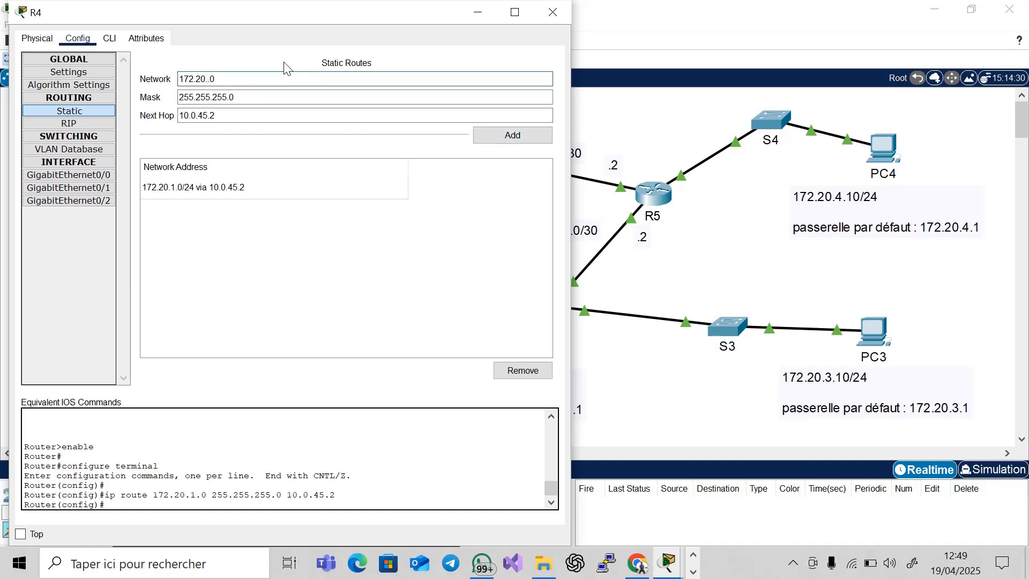
text(.)
click(248, 97)
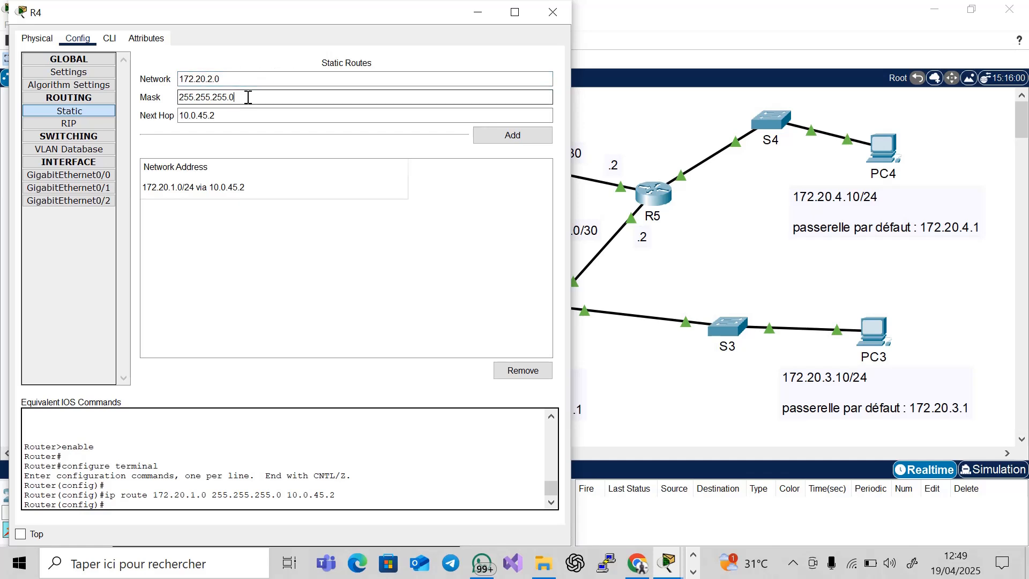
click(284, 116)
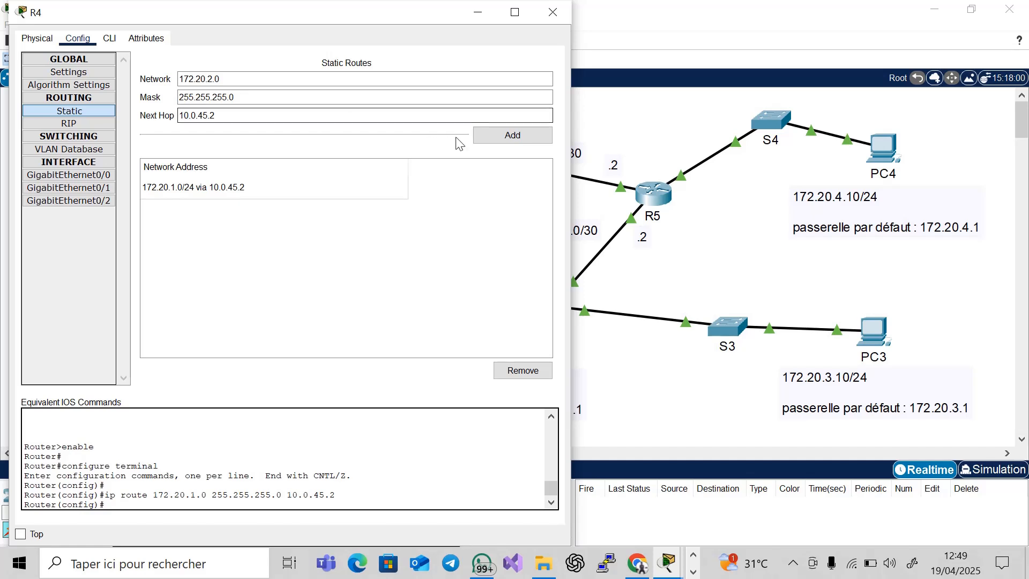
click(505, 135)
Add R4's static route to network 172.20.4.0 with mask 255.255.255.0 and next hop 10.0.45.2, and close R4's configuration.
click(248, 97)
click(246, 79)
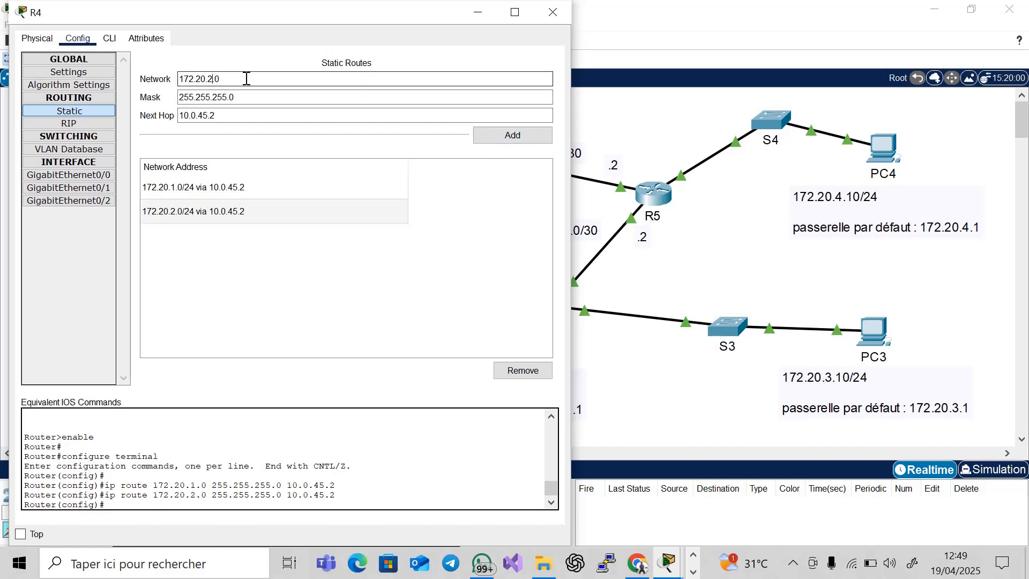
key(BackSpace)
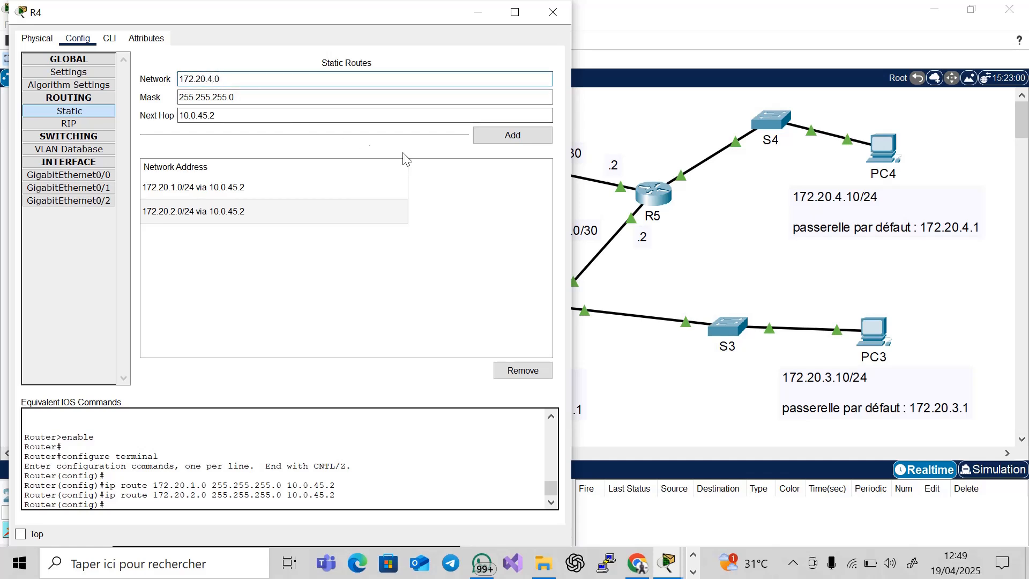
click(499, 137)
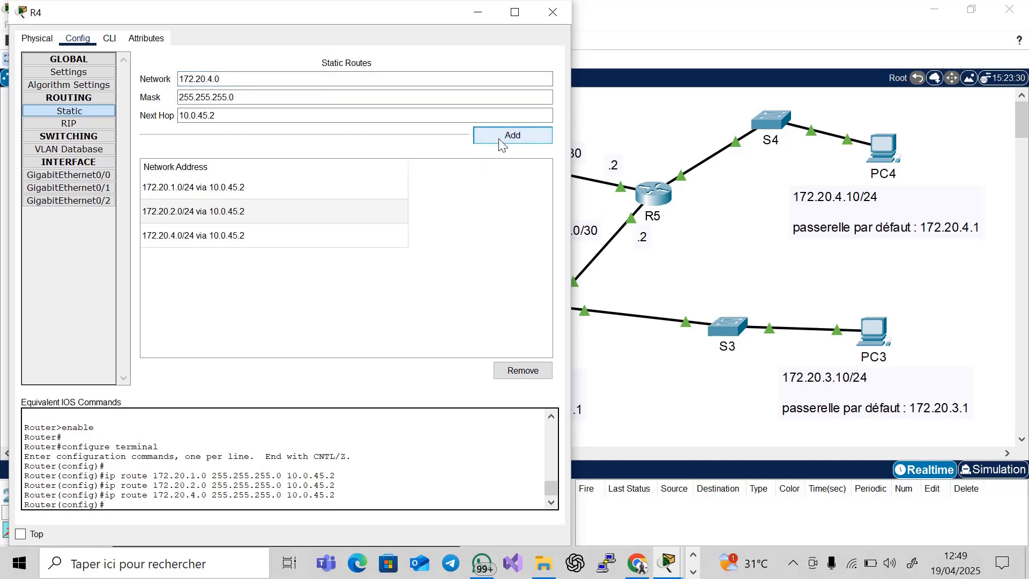
click(552, 16)
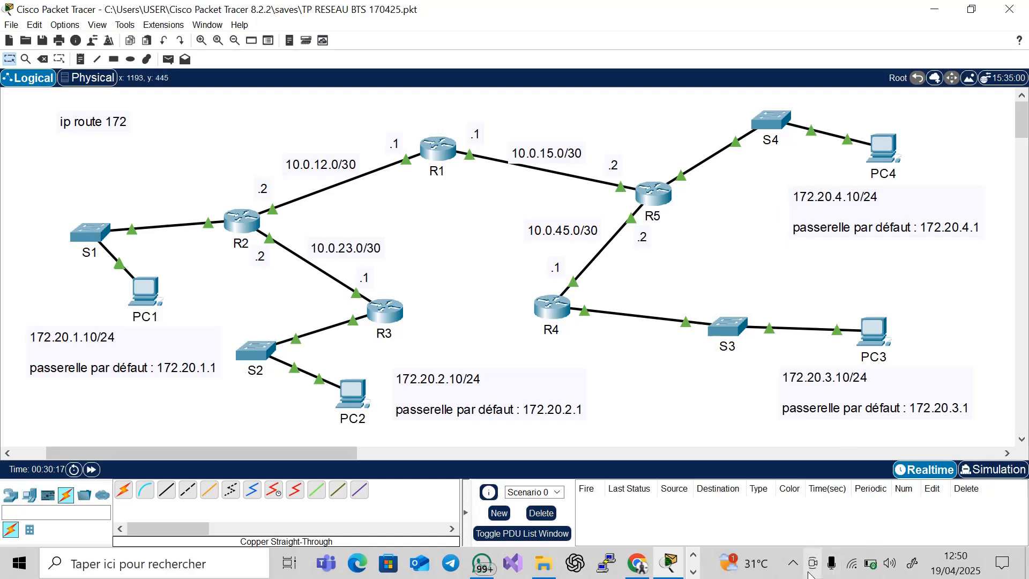
click(793, 563)
click(839, 501)
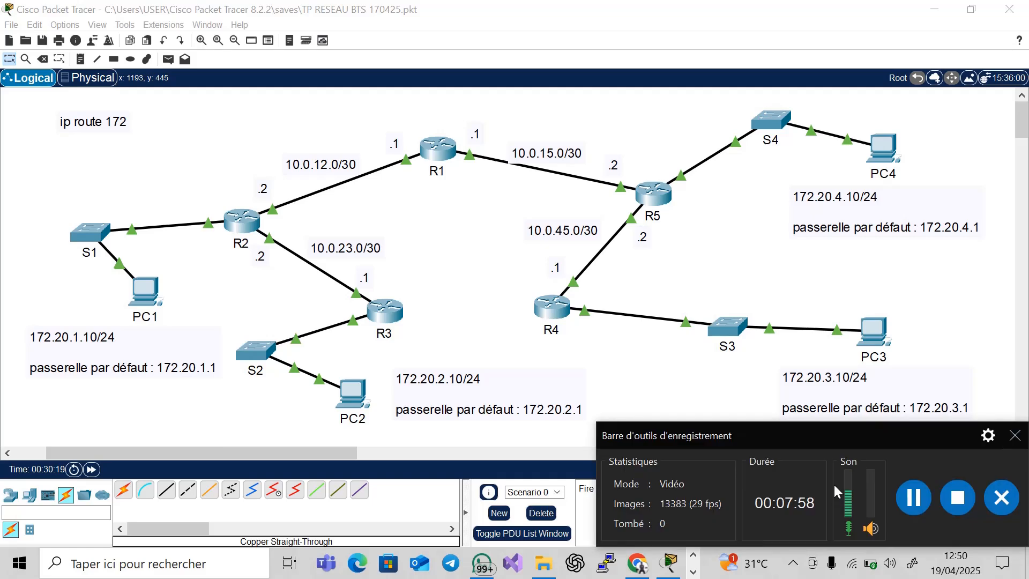
click(1015, 436)
click(841, 523)
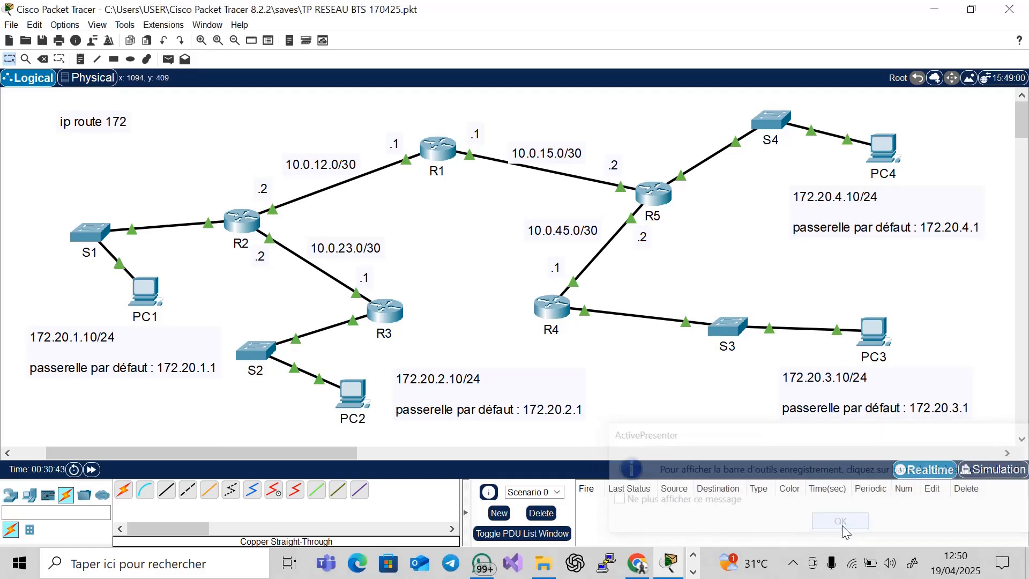
Start a static route on R5 with network 172.20.1.0 and mask 255.255.255.0.
click(651, 196)
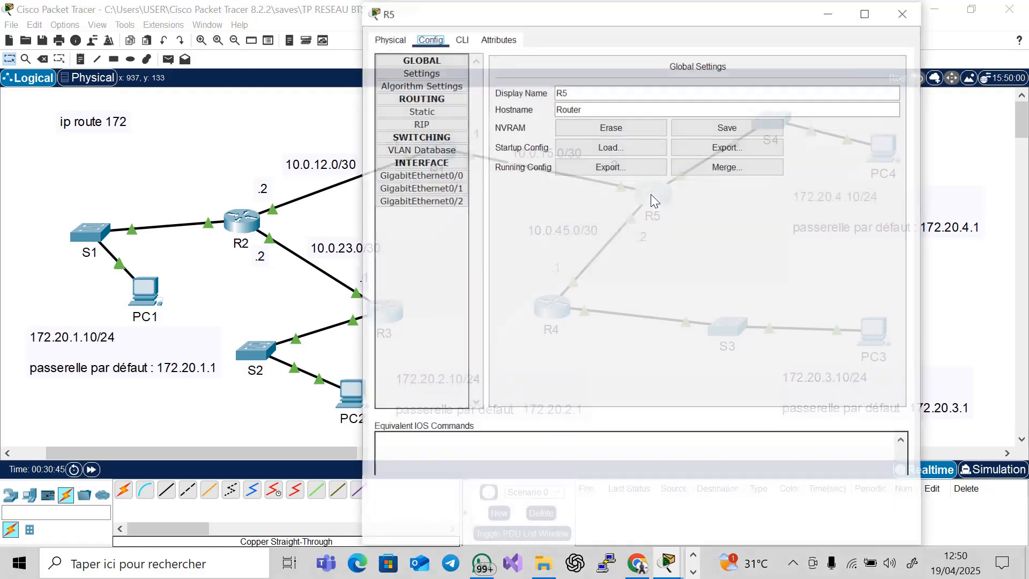
click(438, 110)
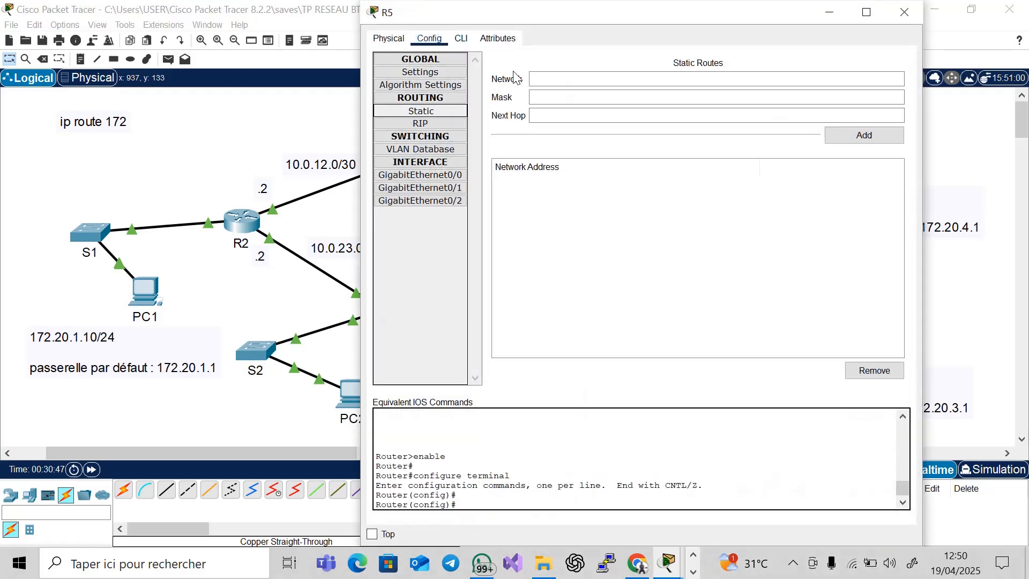
click(551, 78)
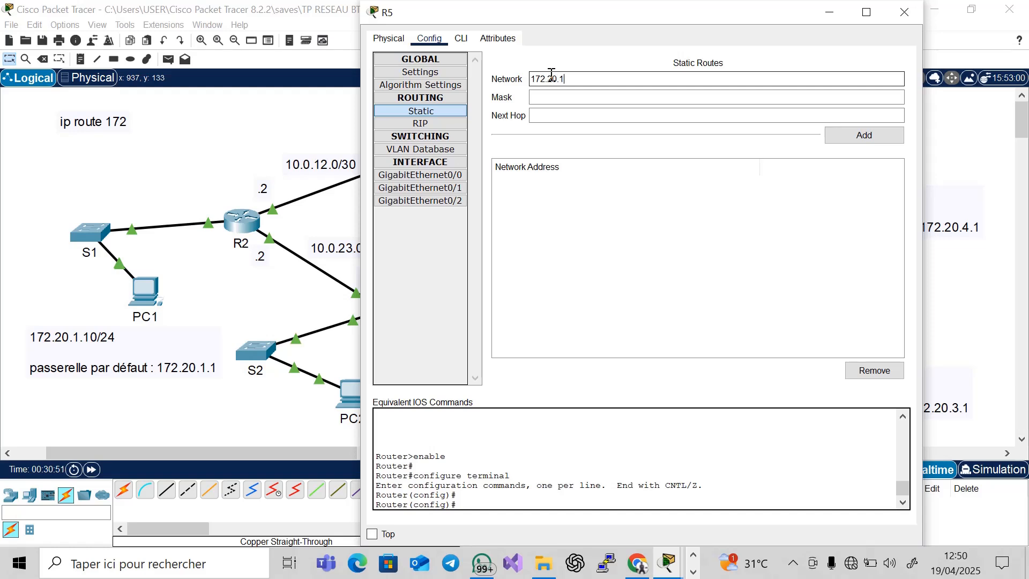
click(581, 101)
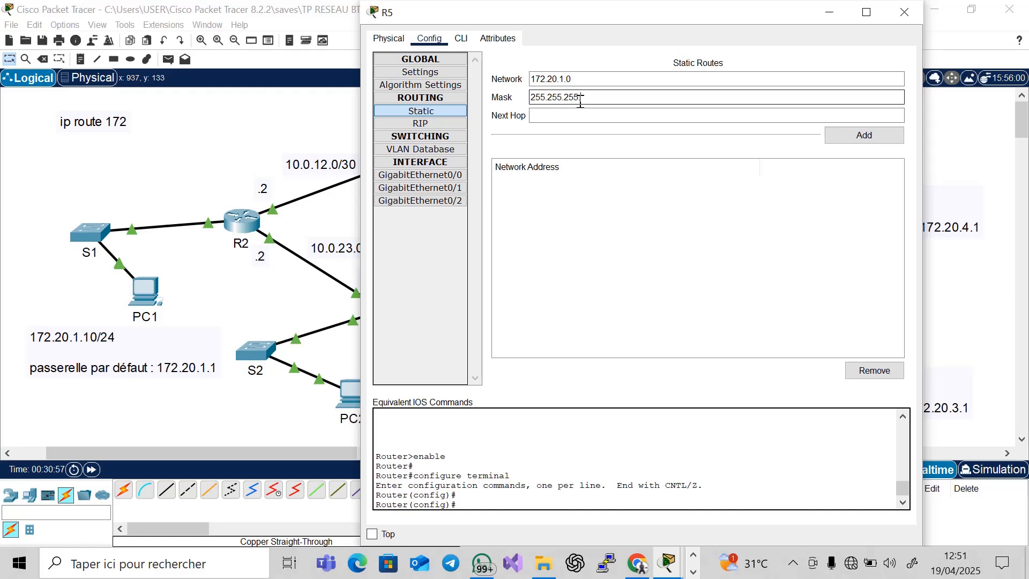
Shift the 10.0.15.0/30 label clear of the R1–R5 link, and add R5's 172.20.1.0 route with next hop 10.0.15.1.
click(830, 12)
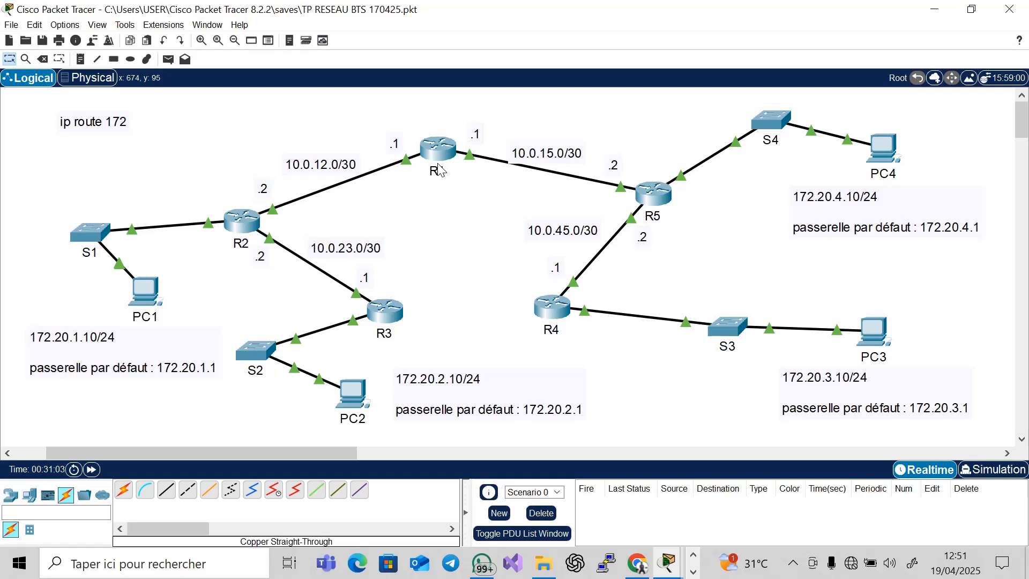
drag(535, 159, 525, 157)
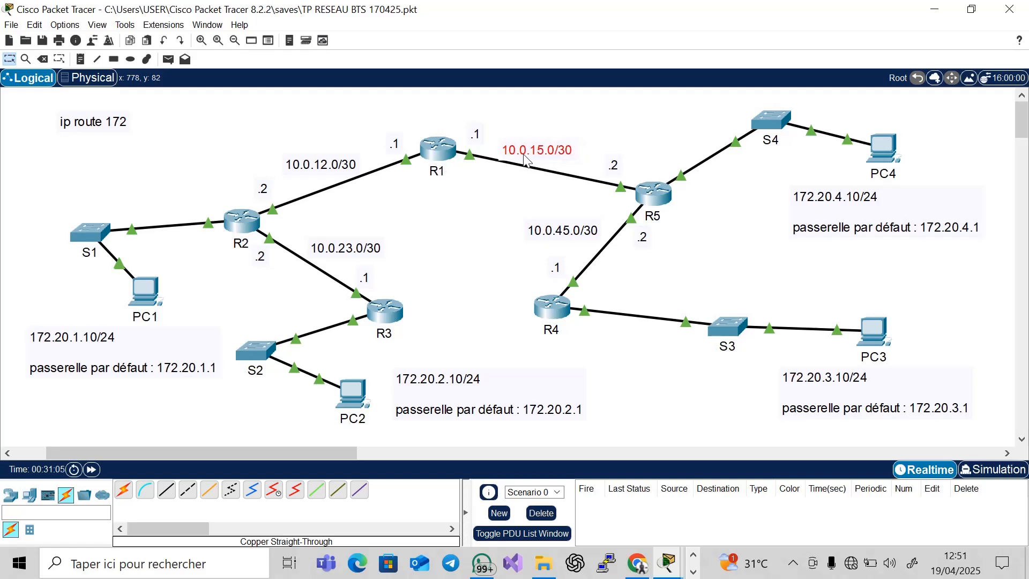
click(640, 195)
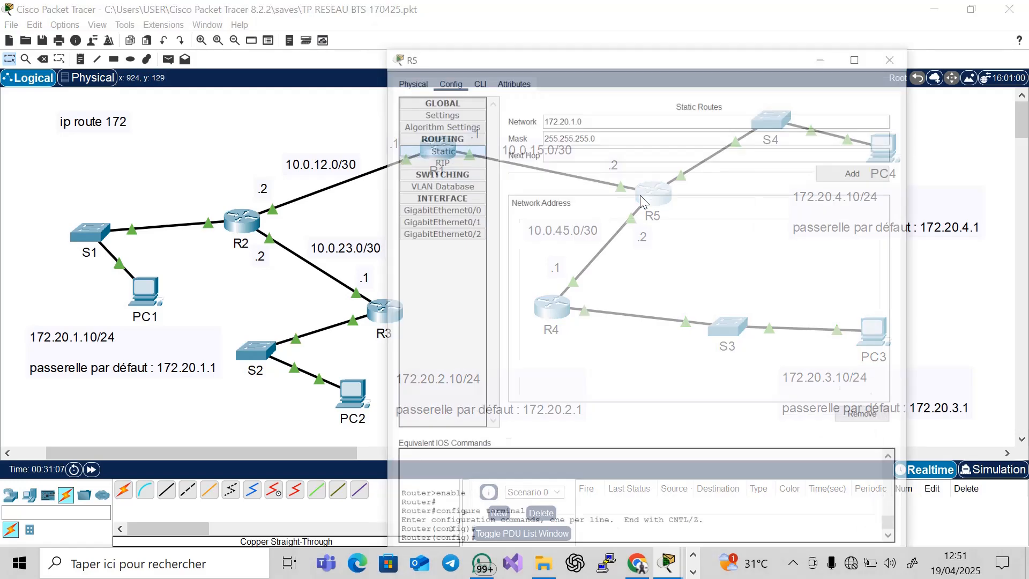
click(565, 118)
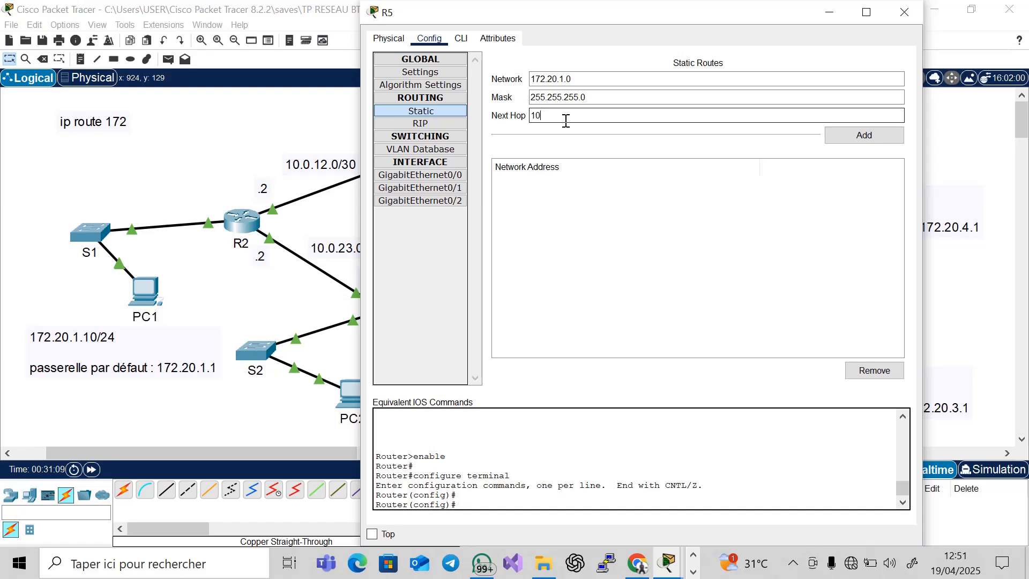
text(10.0.15.1)
key(Tab)
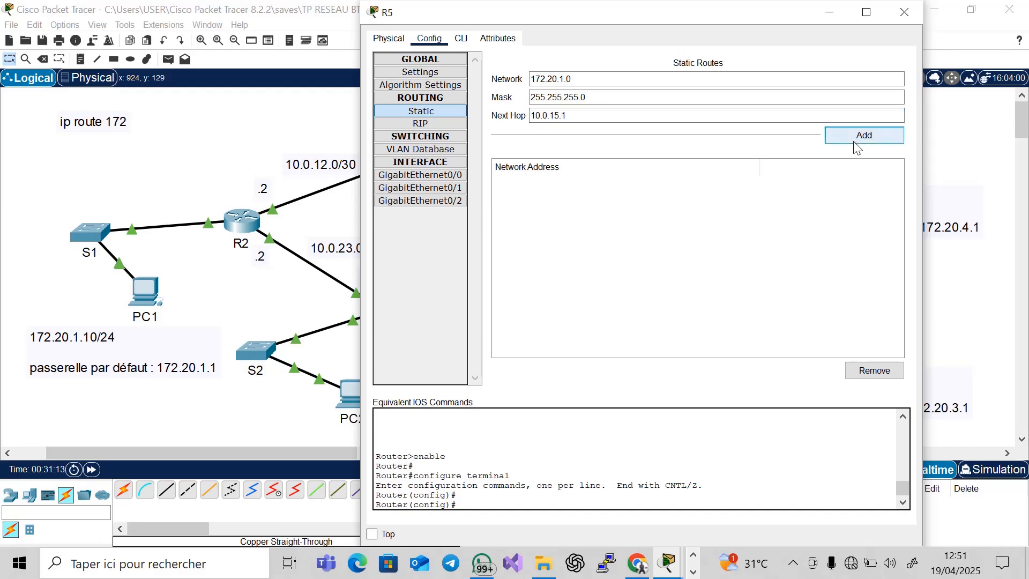
key(Return)
Add R5's static route to network 172.20.2.0, keeping mask 255.255.255.0 and next hop 10.0.15.1, and close the configuration.
click(613, 79)
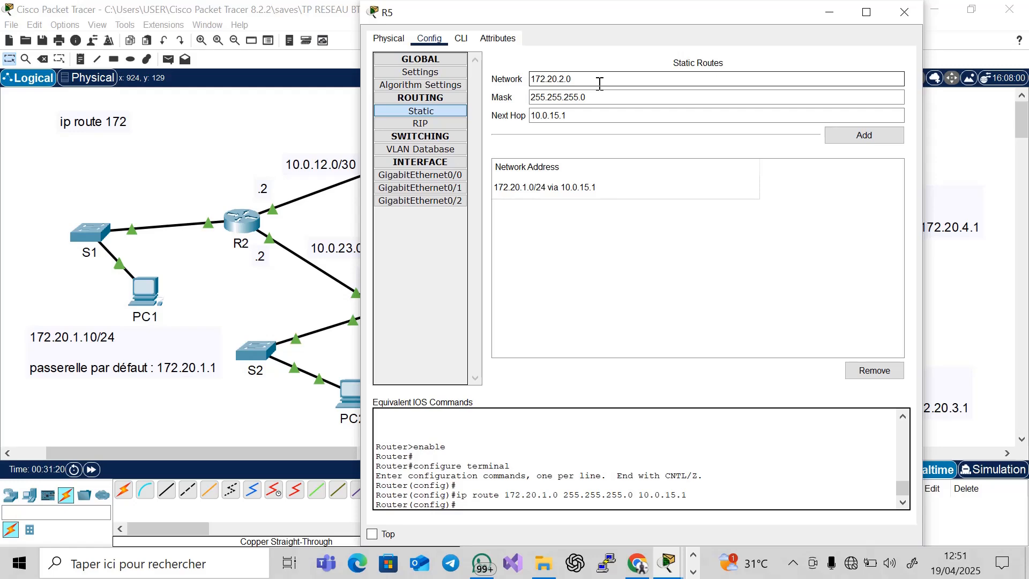
key(Tab)
key(Tab)
key(Tab)
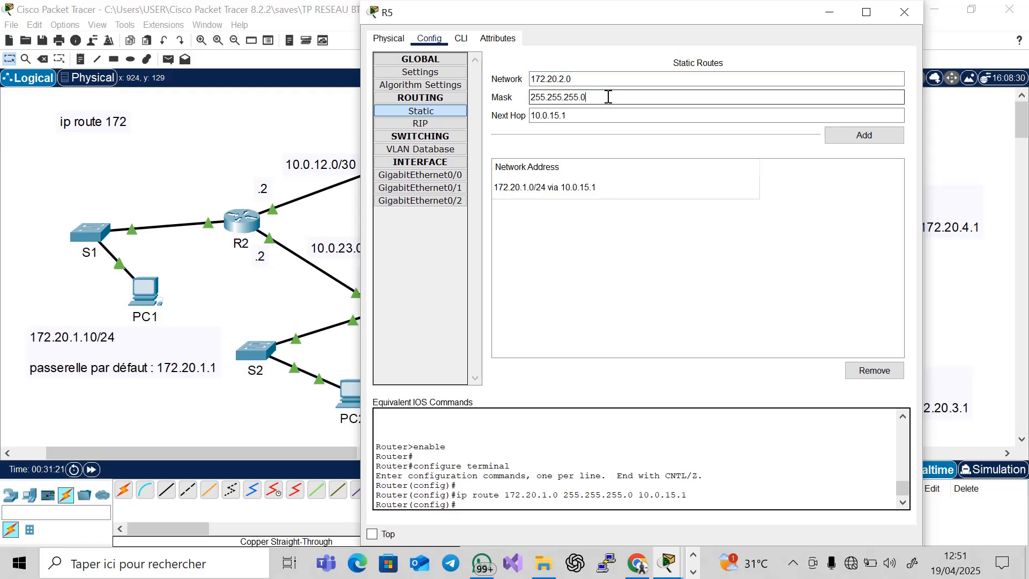
click(850, 140)
click(904, 12)
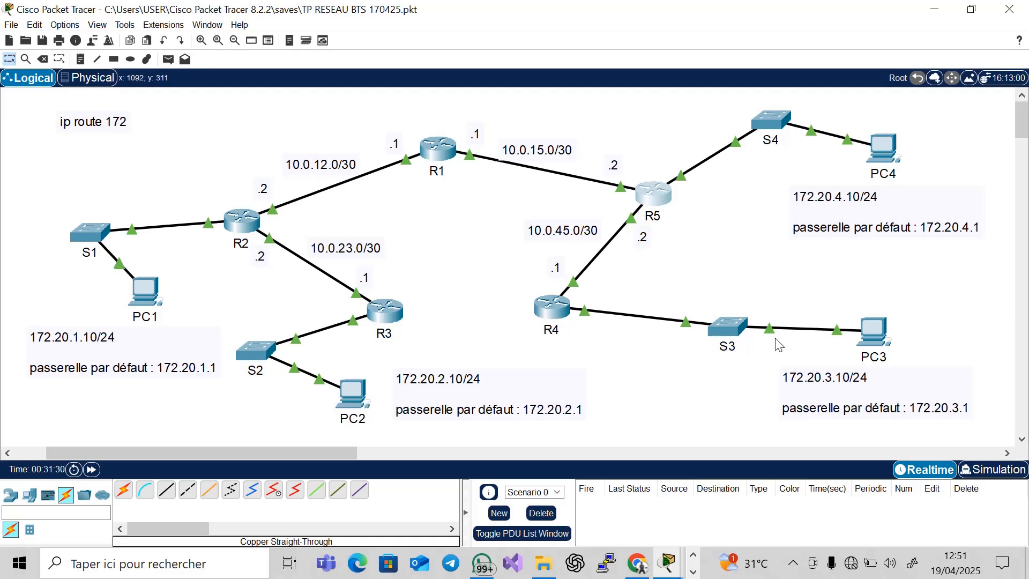
Add R5's static route to network 172.20.3.0 with mask 255.255.255.0 and next hop 10.0.45.1, and close R5's configuration.
click(662, 197)
click(592, 79)
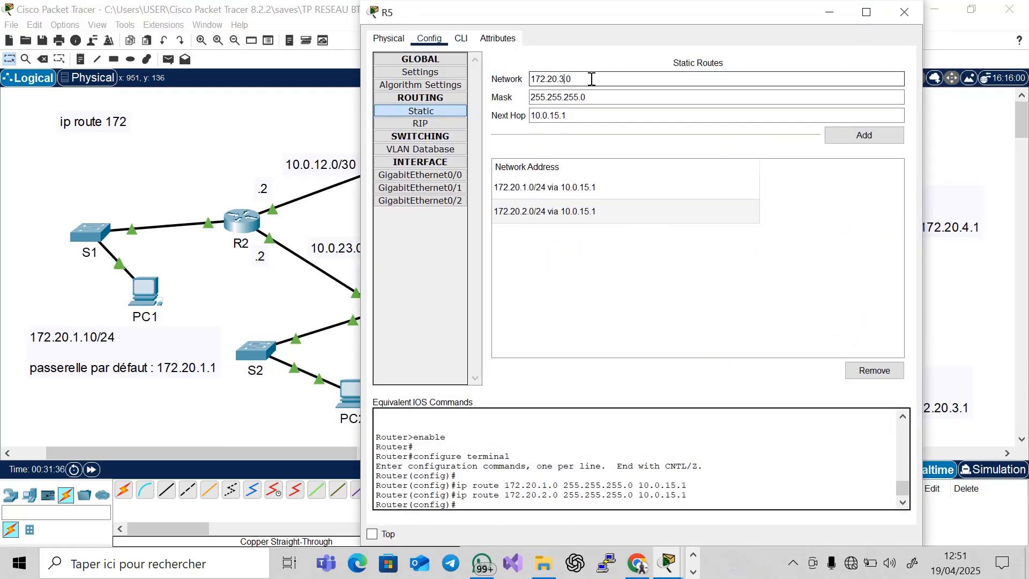
click(830, 10)
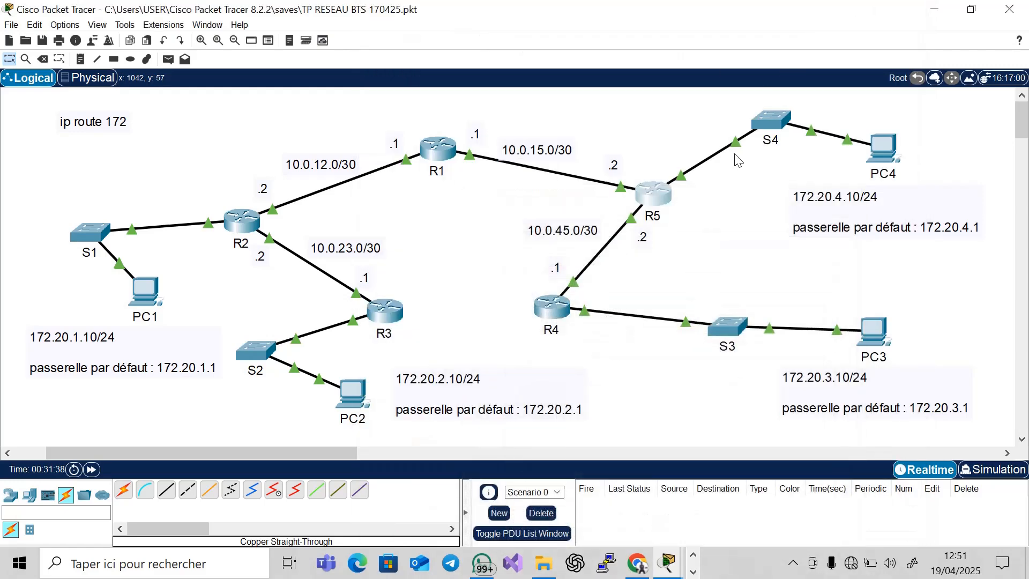
click(654, 195)
click(583, 115)
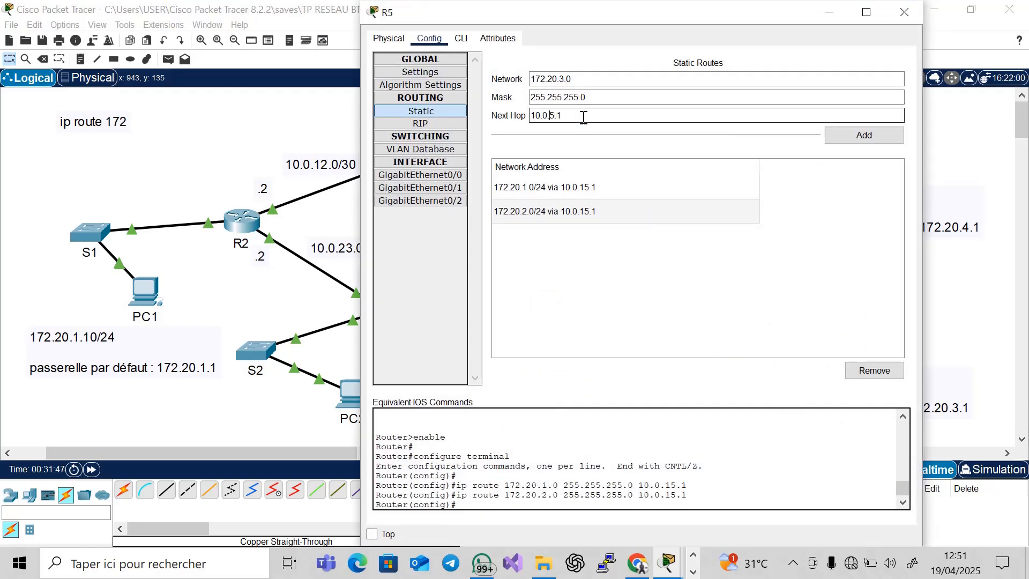
text(4)
click(846, 134)
click(905, 12)
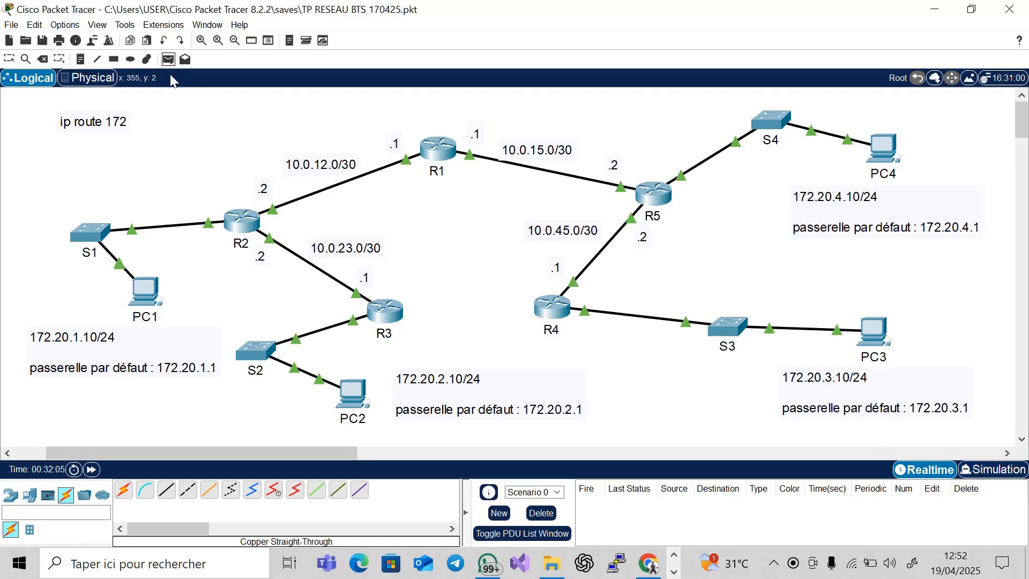
Test connectivity with a simple PDU from PC1 to PC3, and delete the test scenario.
click(168, 59)
click(143, 292)
click(874, 331)
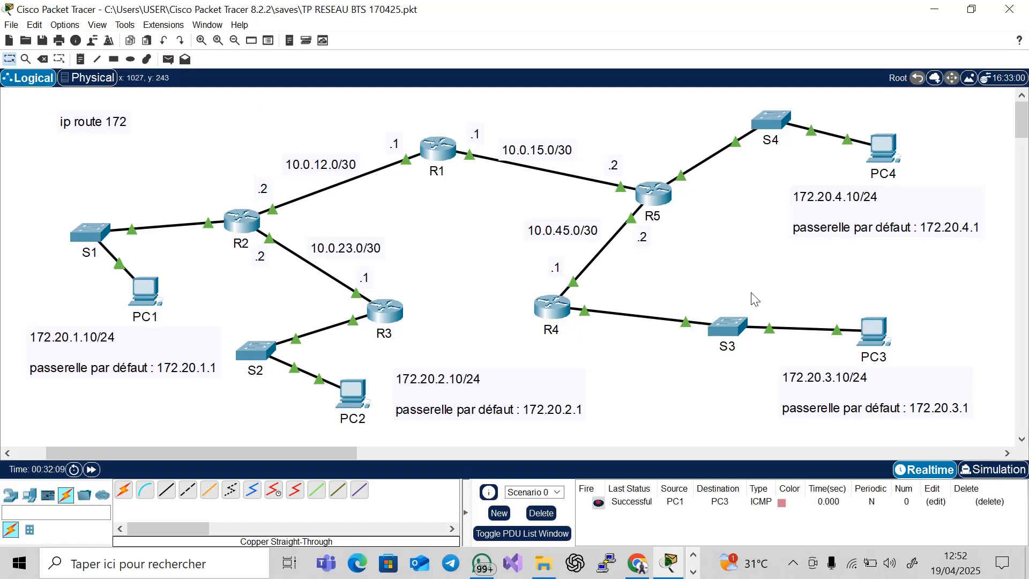
click(541, 513)
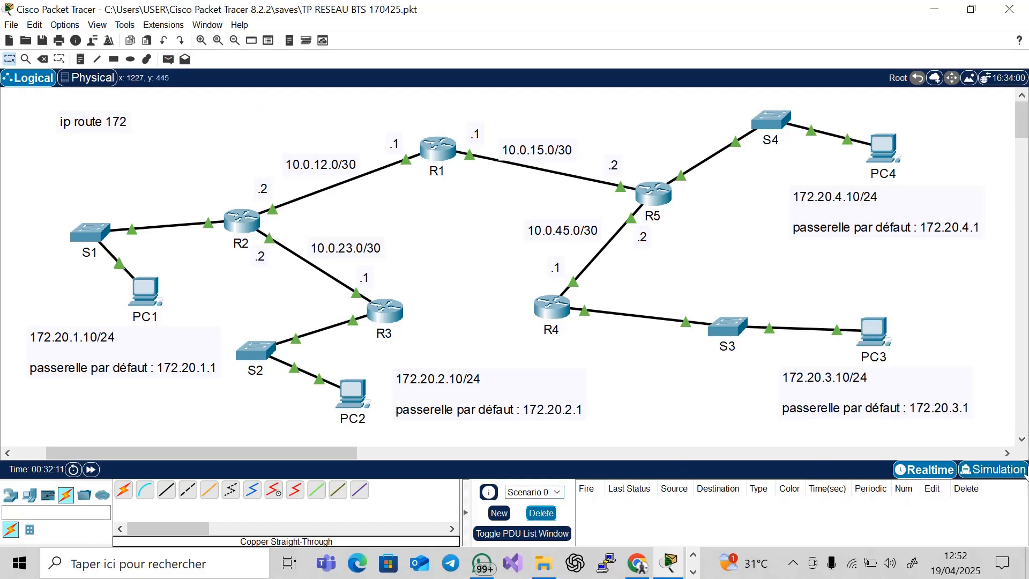
Switch to Simulation mode with only ICMP events visible, and undock the Simulation Panel over the topology.
click(998, 470)
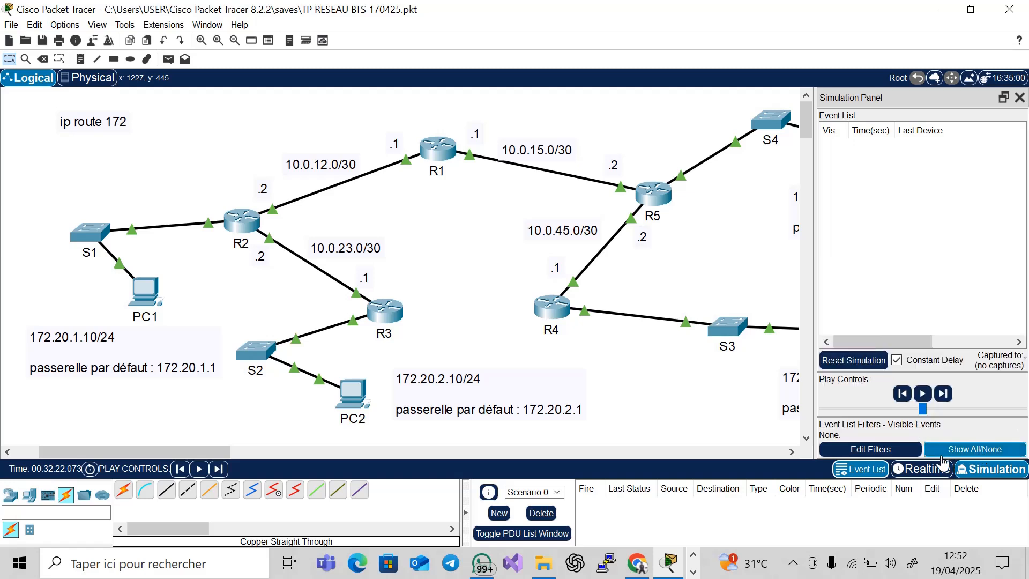
click(887, 451)
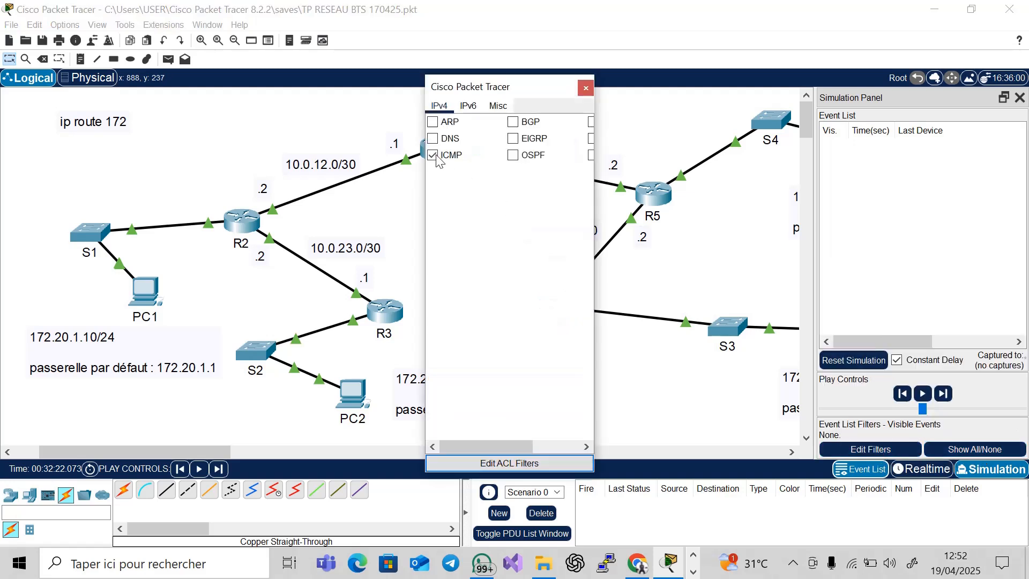
click(586, 89)
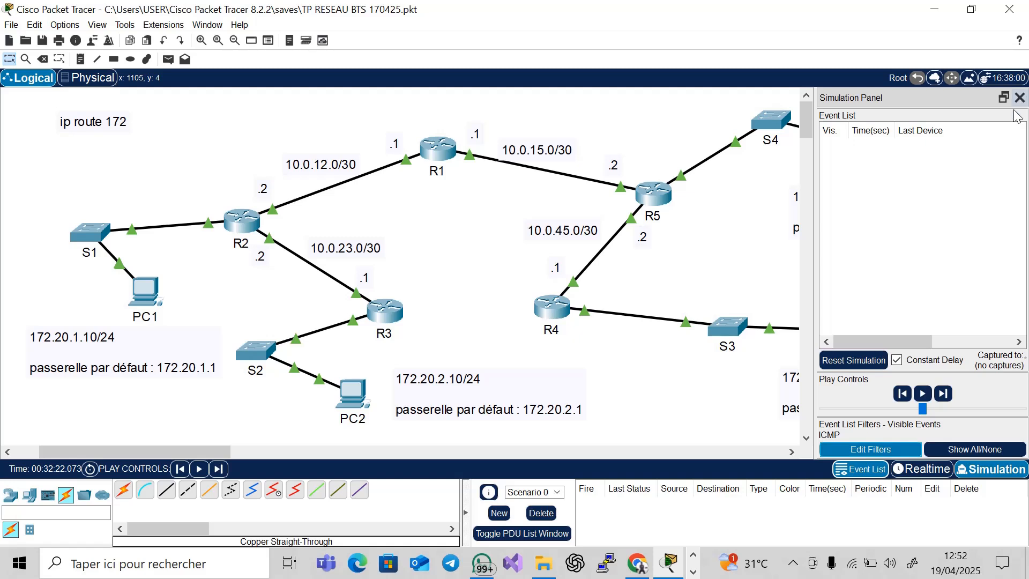
drag(911, 98, 505, 208)
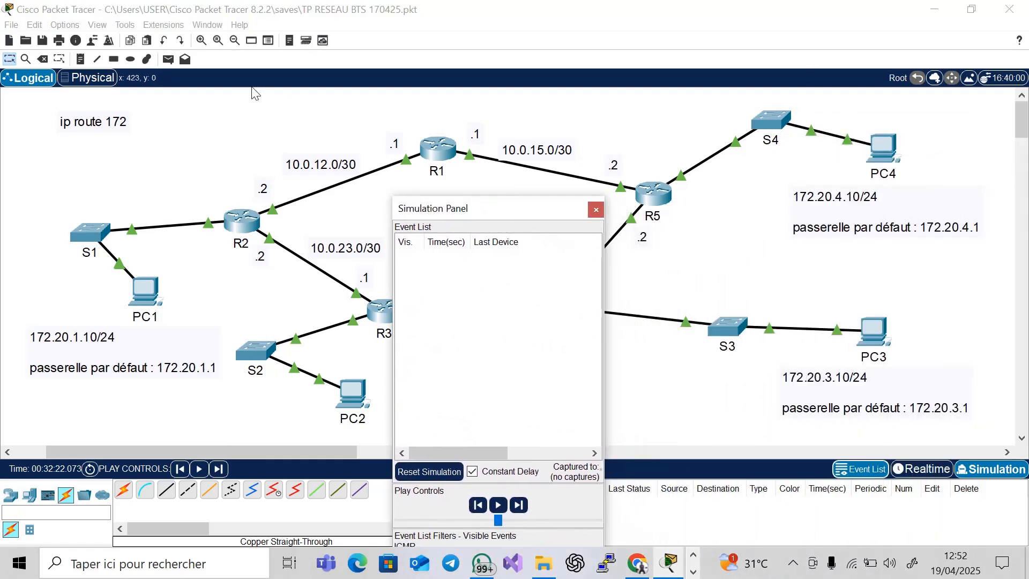
Create a simple PDU from PC1 to PC3 in Simulation mode.
click(168, 60)
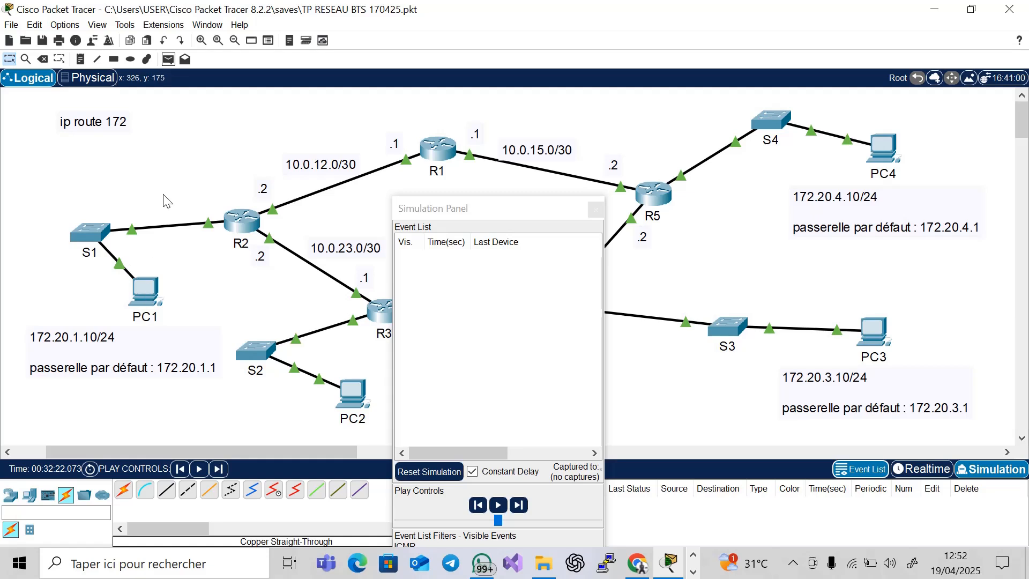
click(145, 290)
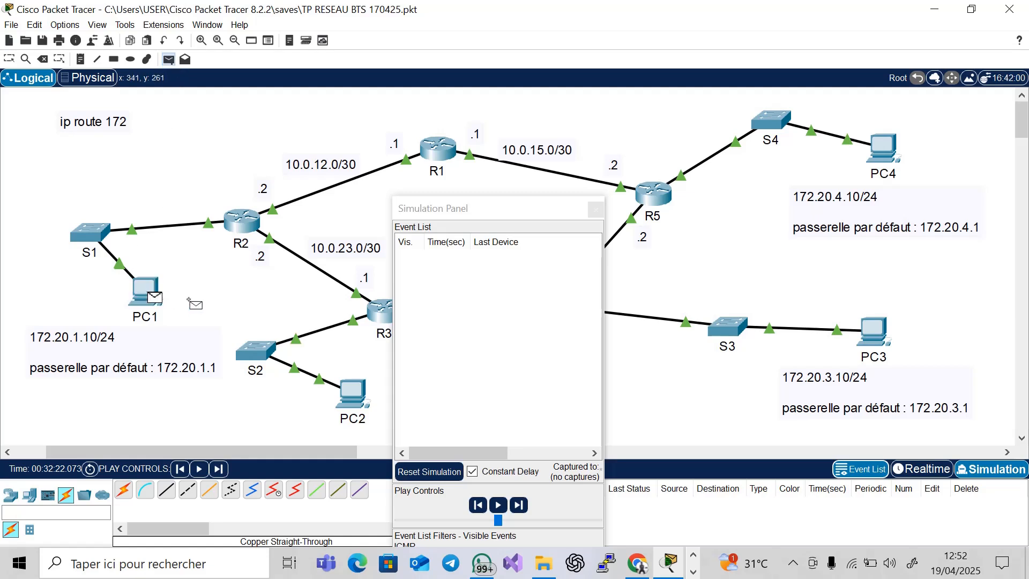
click(869, 330)
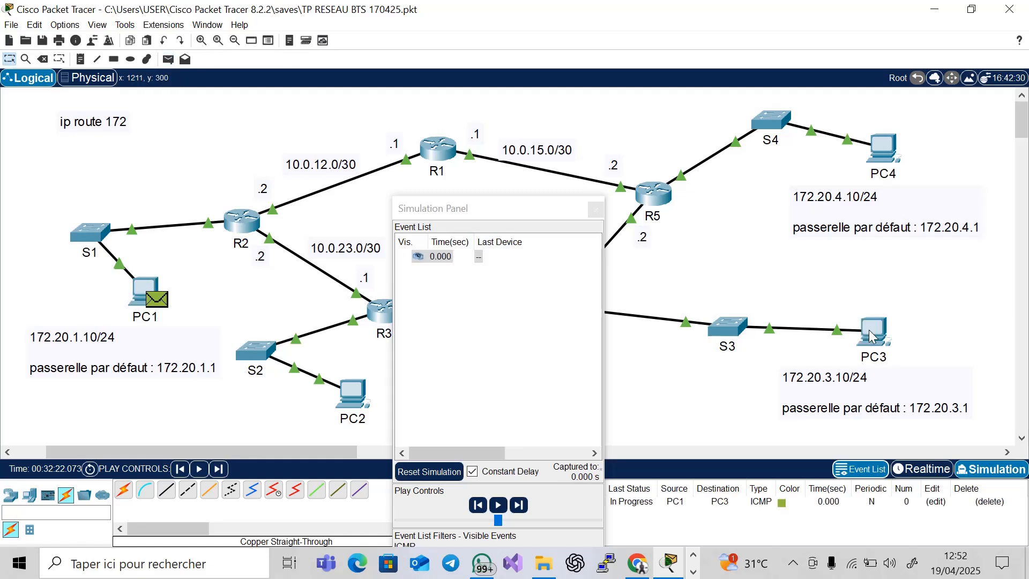
Advance the simulation event by event to follow the ICMP packet from PC1 to PC3, moving the Simulation Panel off the path.
click(519, 504)
click(519, 505)
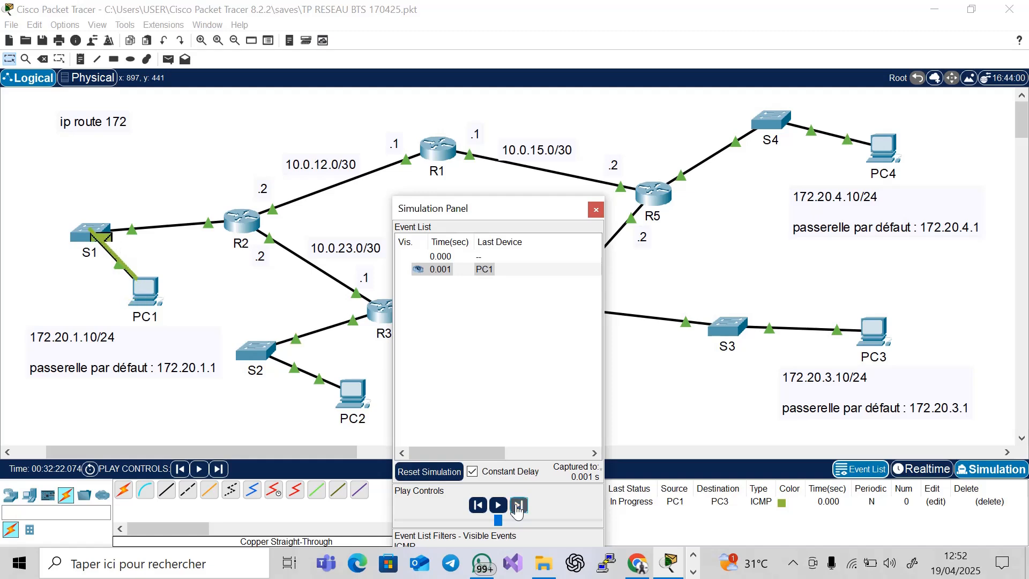
click(518, 507)
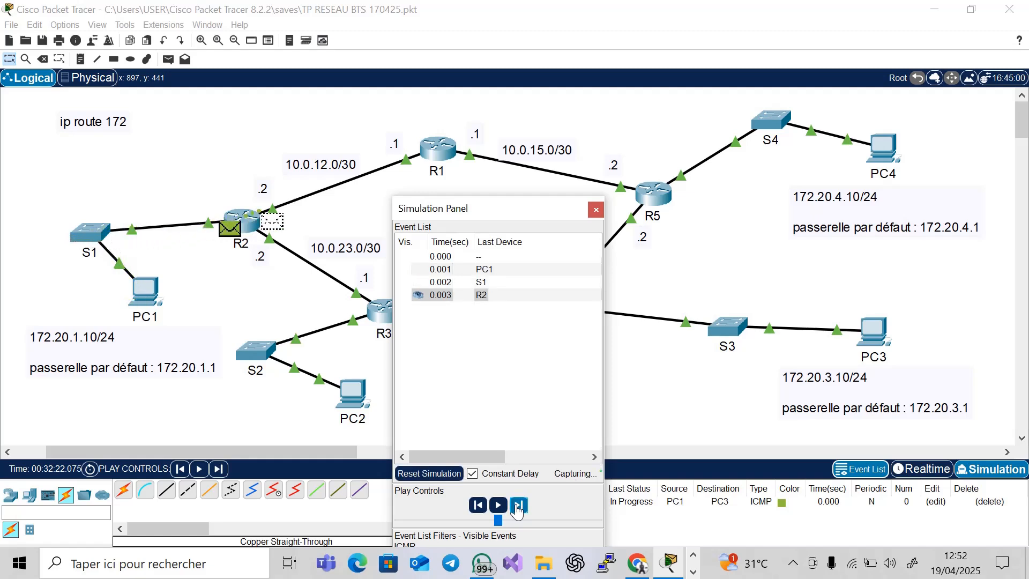
click(517, 507)
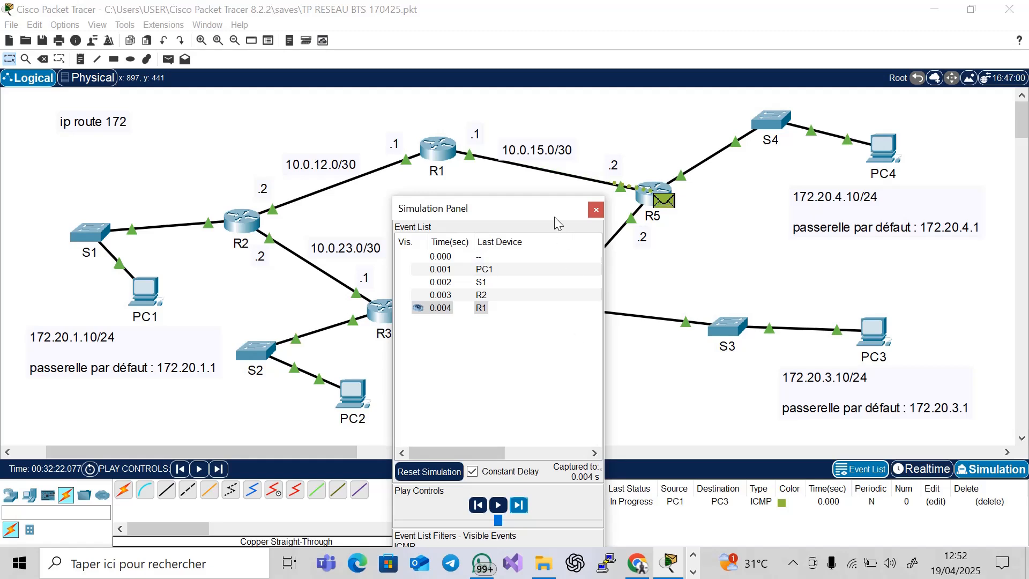
drag(554, 216, 377, 208)
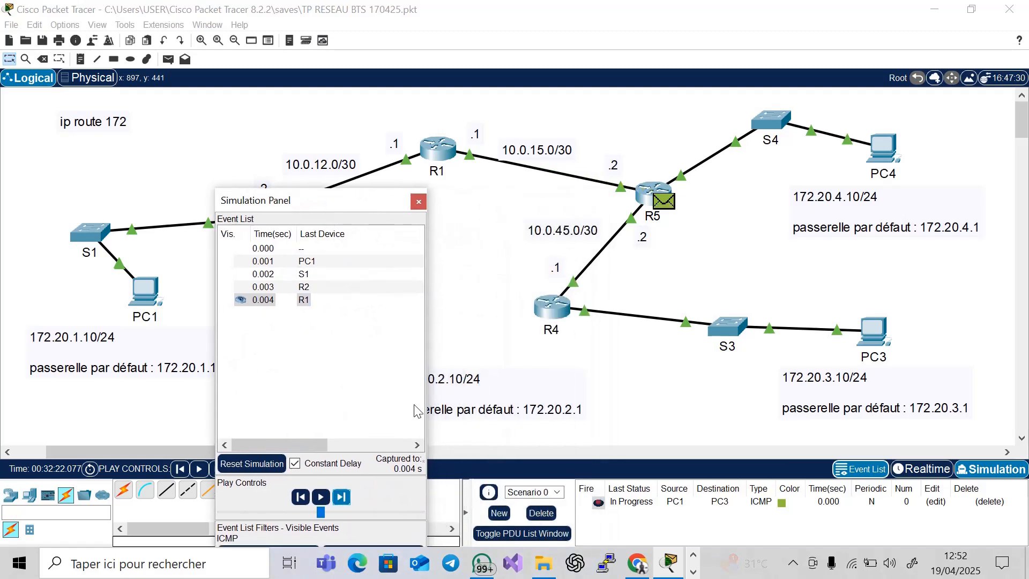
click(342, 497)
click(342, 497)
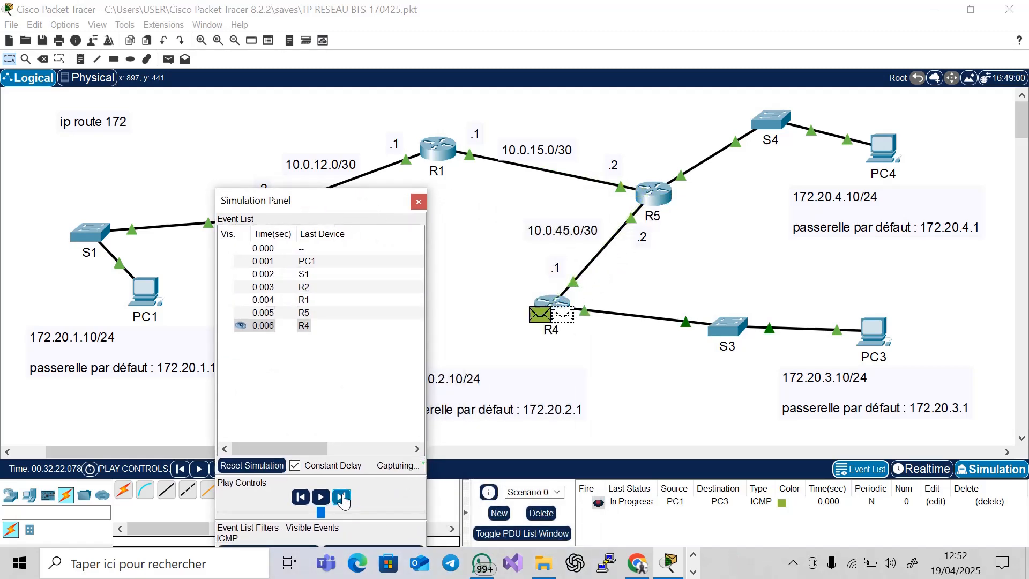
click(342, 498)
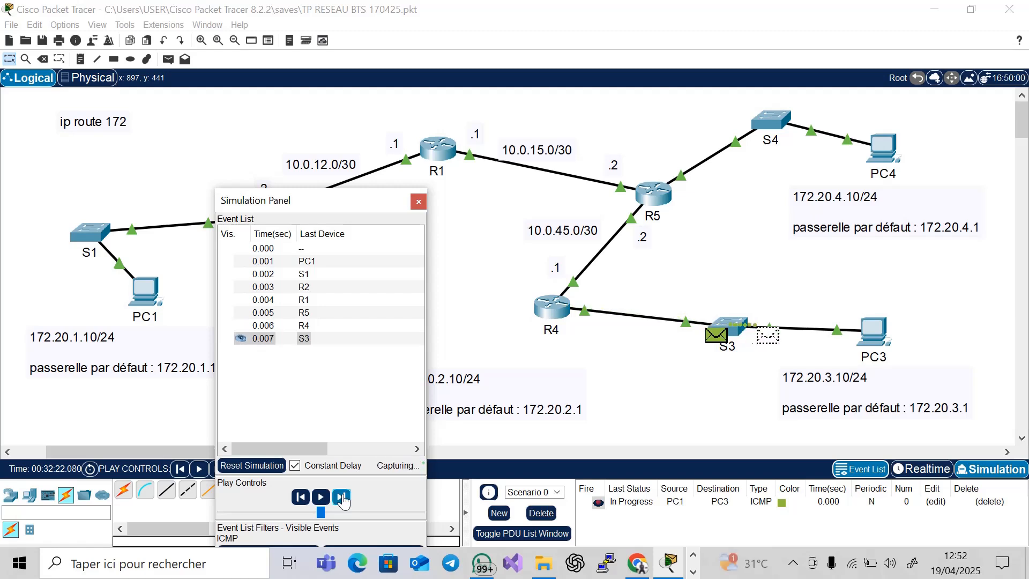
Advance the simulation event by event to trace the ICMP reply from PC3 back to PC1, keeping its route uncovered by the Simulation Panel.
click(342, 498)
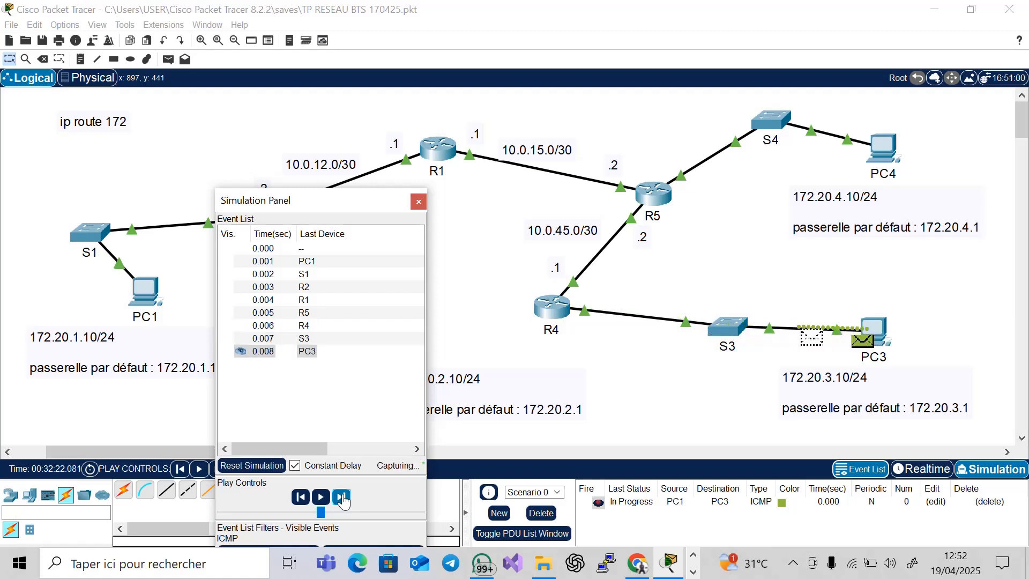
click(342, 497)
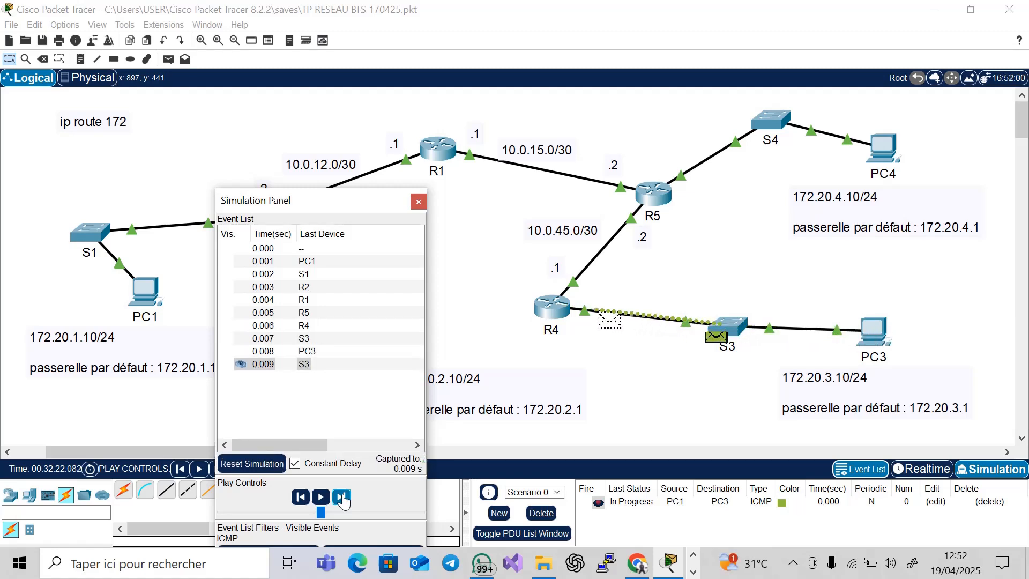
click(342, 498)
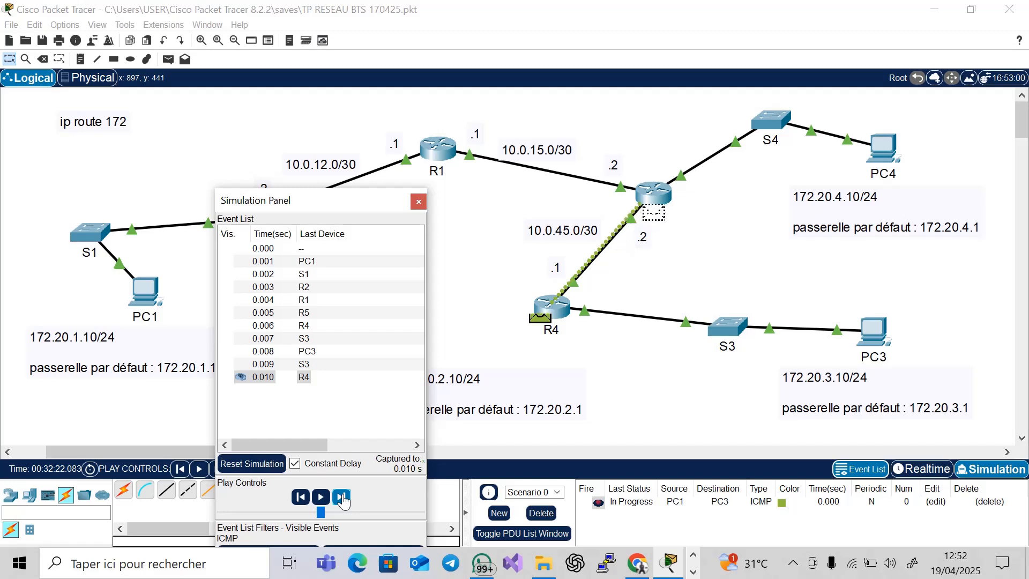
click(342, 497)
drag(353, 205, 673, 202)
click(659, 498)
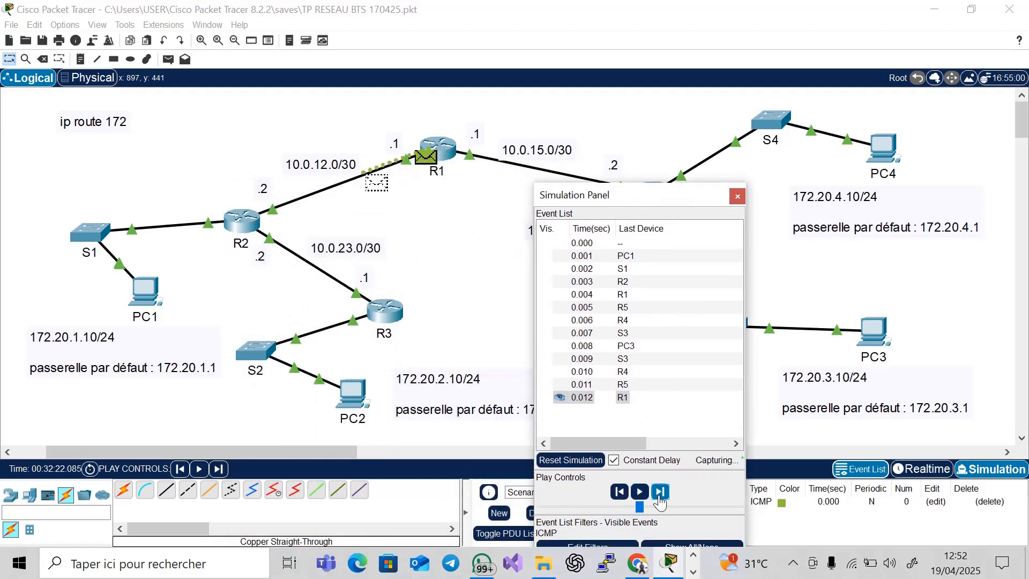
click(659, 492)
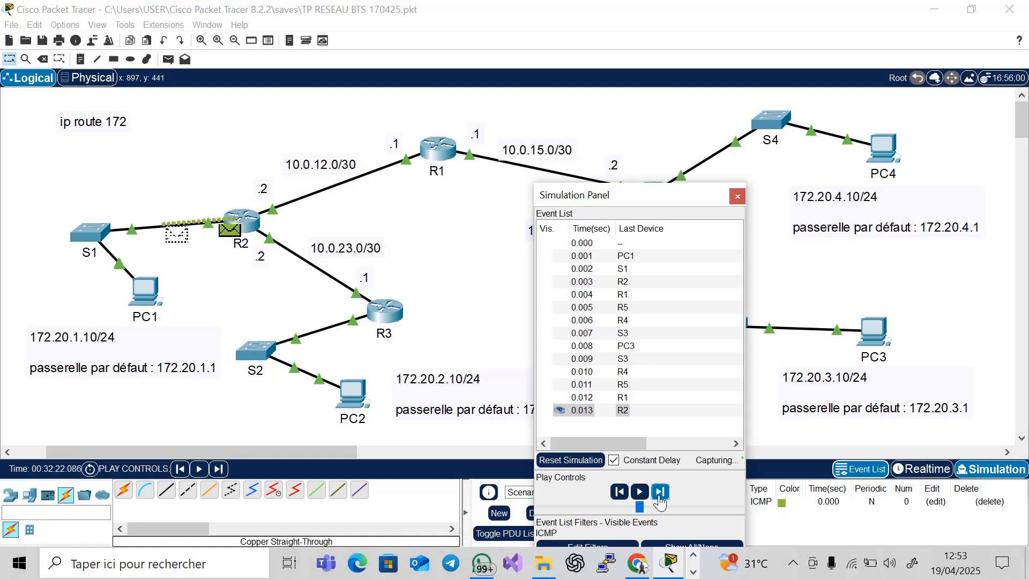
click(659, 492)
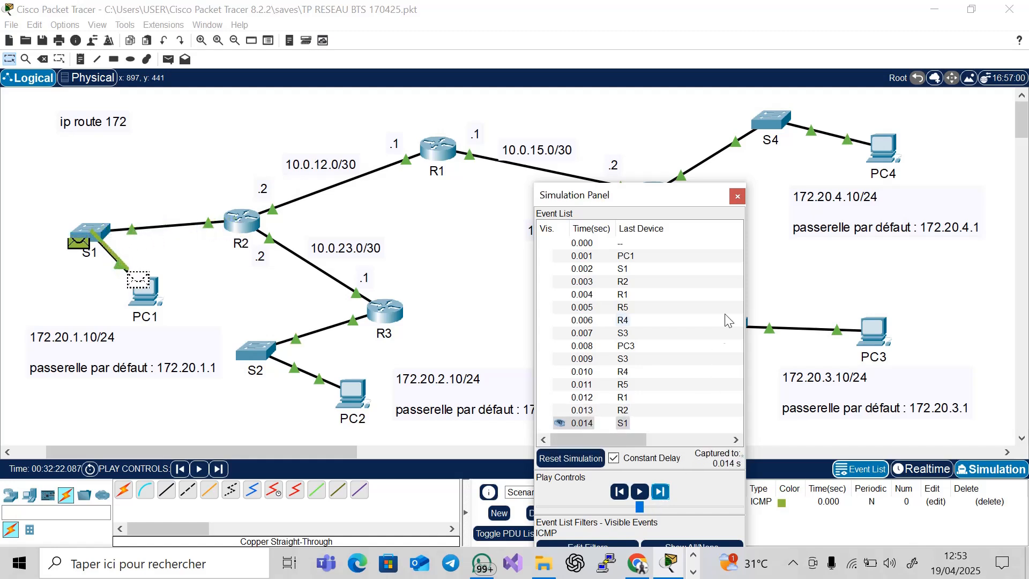
Close the Simulation Panel and delete the PC1 to PC3 test scenario.
click(738, 196)
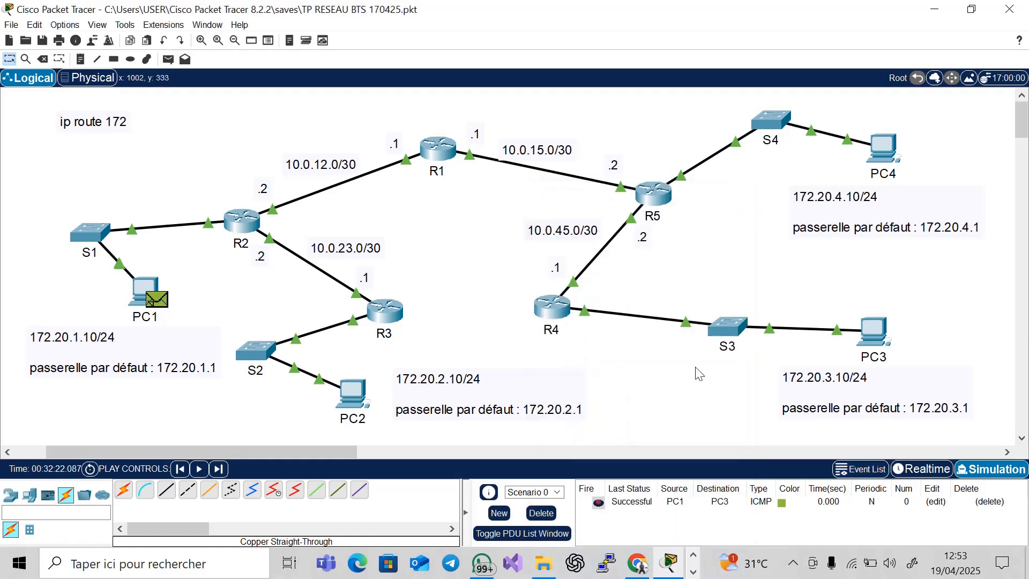
click(541, 513)
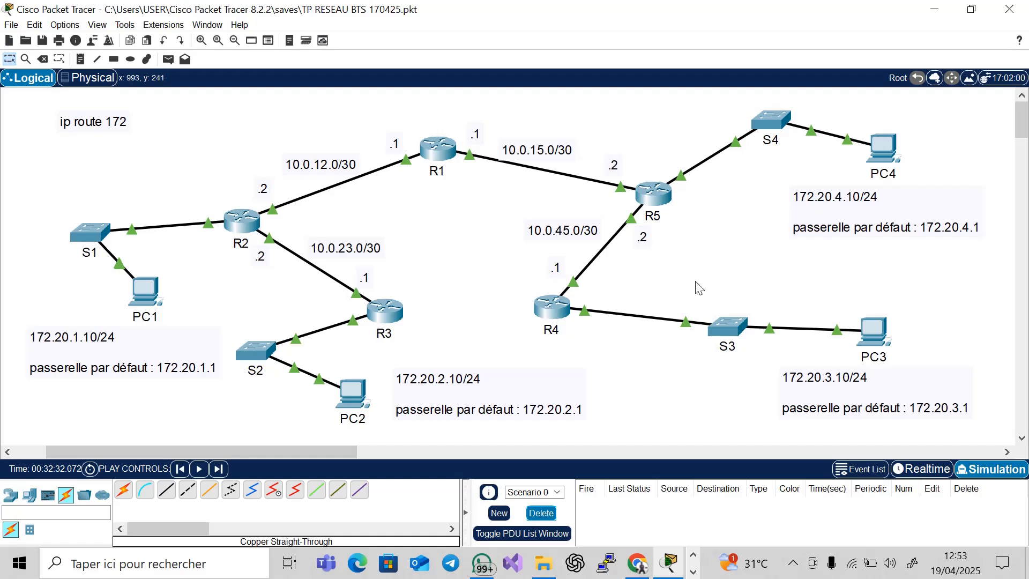